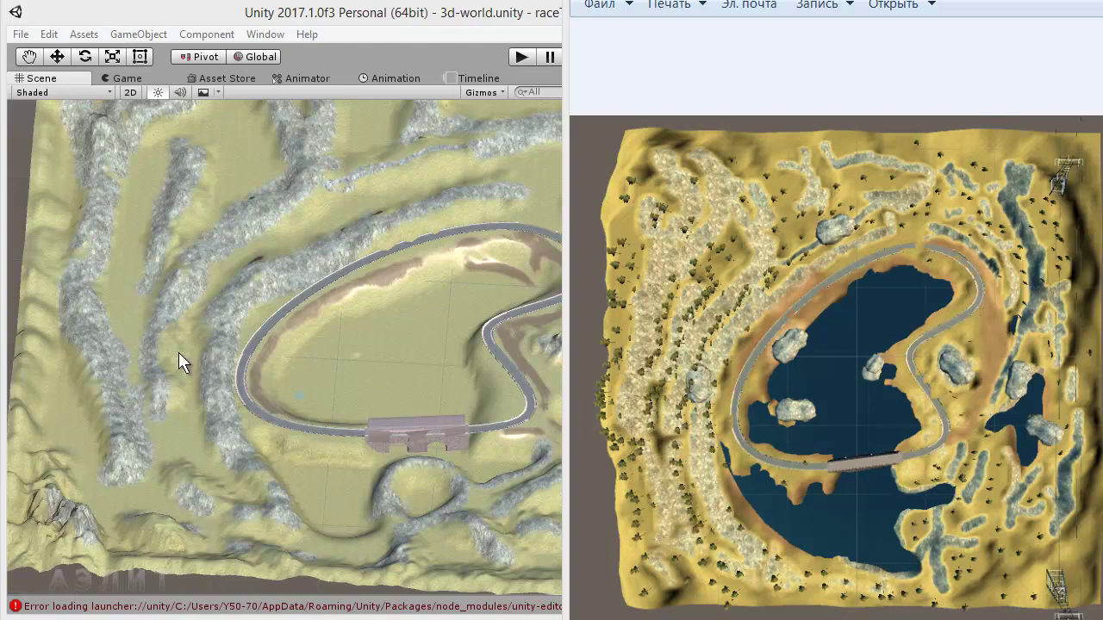
Step: Bring the Unity editor in front of the Photo Viewer reference image
{"action": "left_click", "coordinate": [375, 21]}
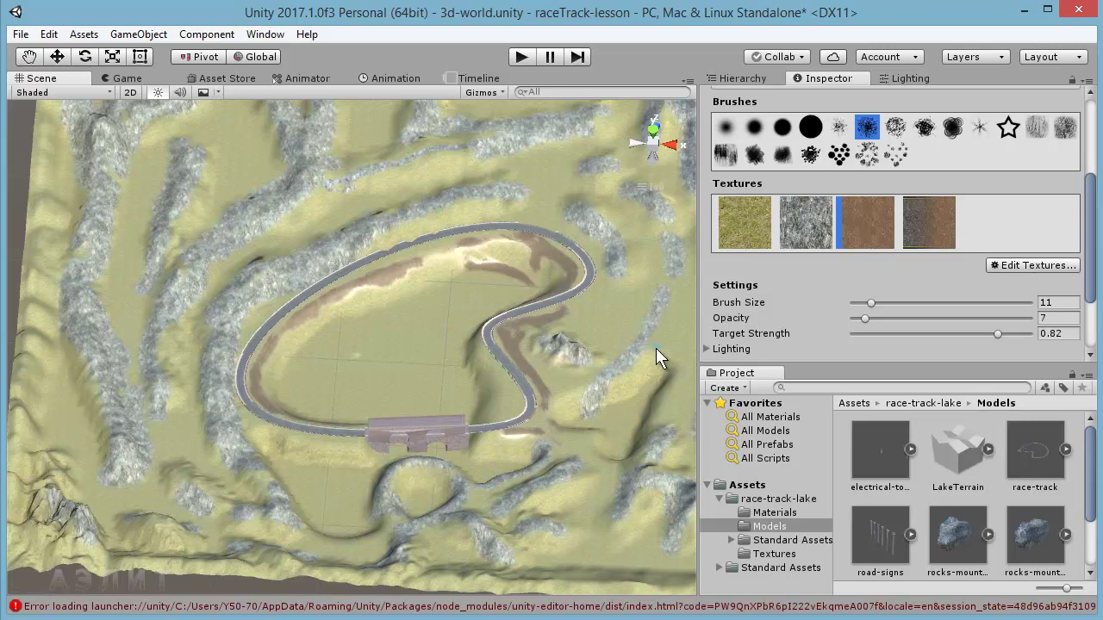
Step: Zoom out and orbit so the whole terrain and looping track are visible
{"action": "scroll", "coordinate": [582, 306], "scroll_direction": "down", "scroll_amount": 3}
{"action": "scroll", "coordinate": [577, 310], "scroll_direction": "down", "scroll_amount": 2}
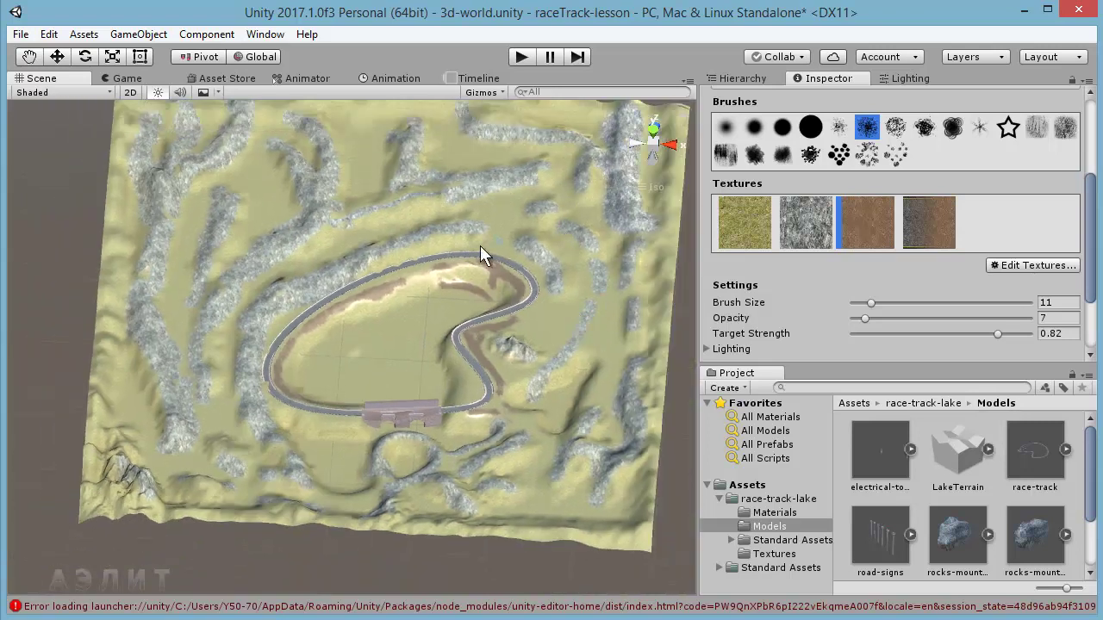
{"action": "left_click_drag", "start_coordinate": [335, 214], "coordinate": [436, 270], "text": "alt"}
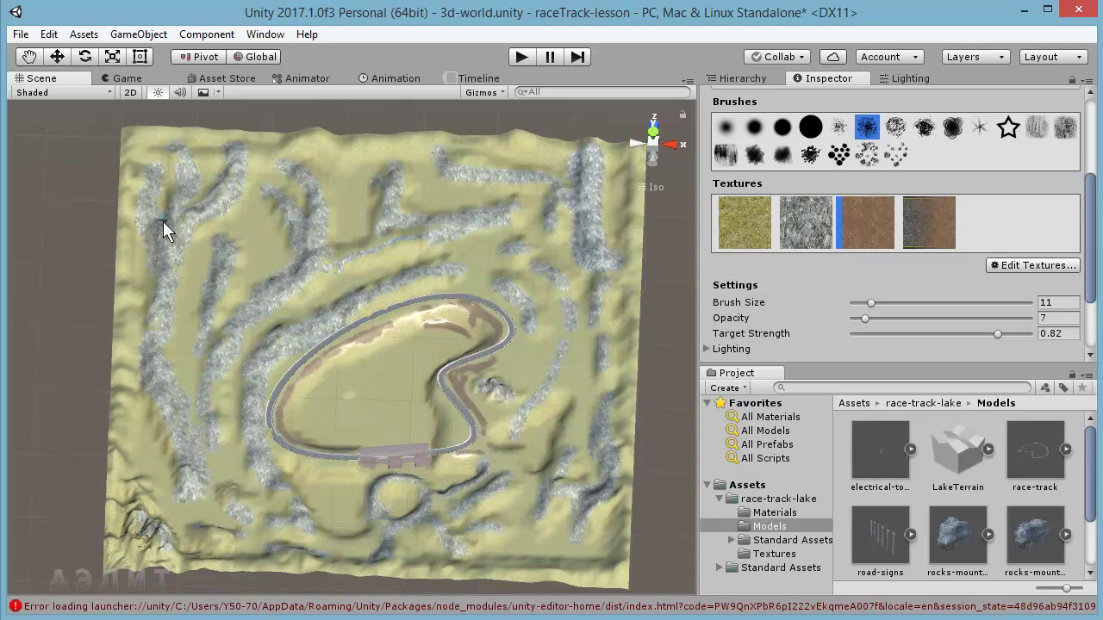
{"action": "left_click", "coordinate": [81, 36]}
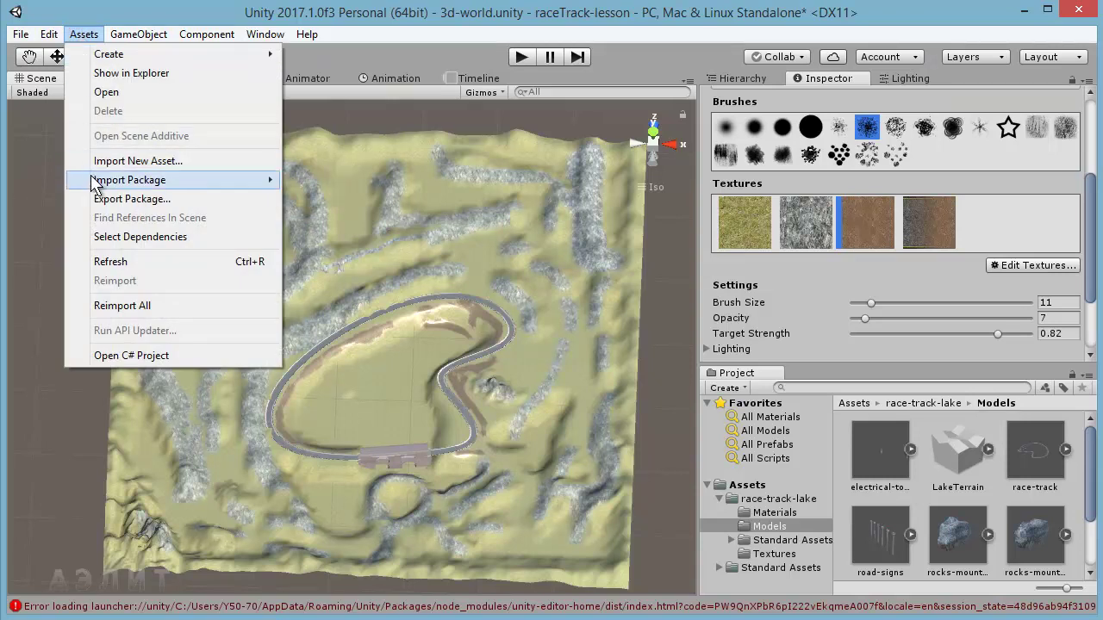
Step: Choose the Environment package under Assets > Import Package
{"action": "mouse_move", "coordinate": [102, 181]}
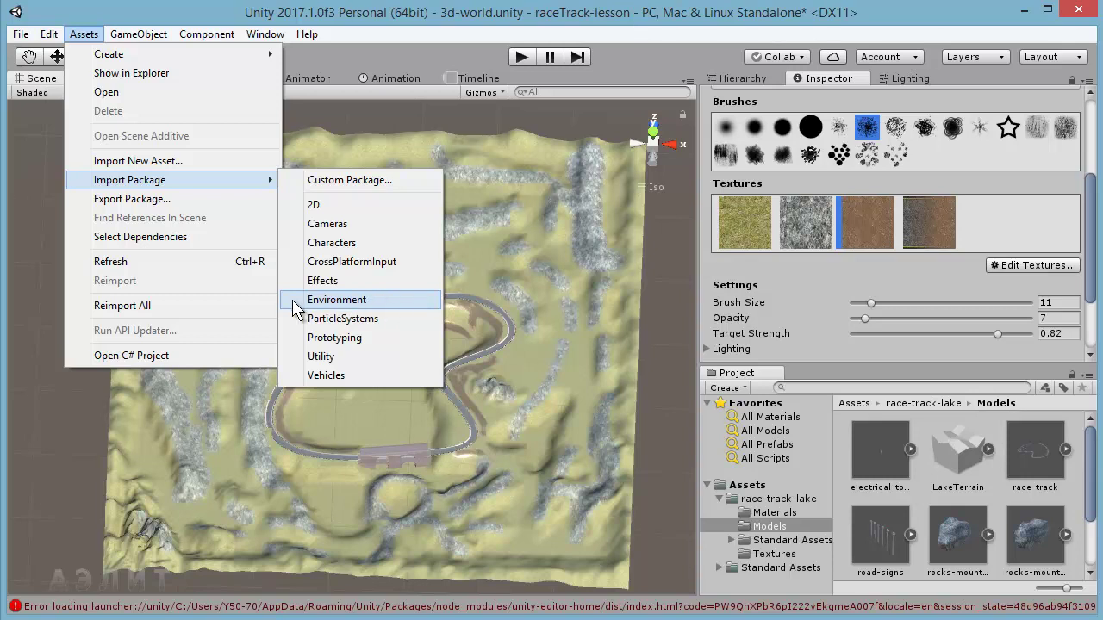
{"action": "left_click", "coordinate": [380, 299]}
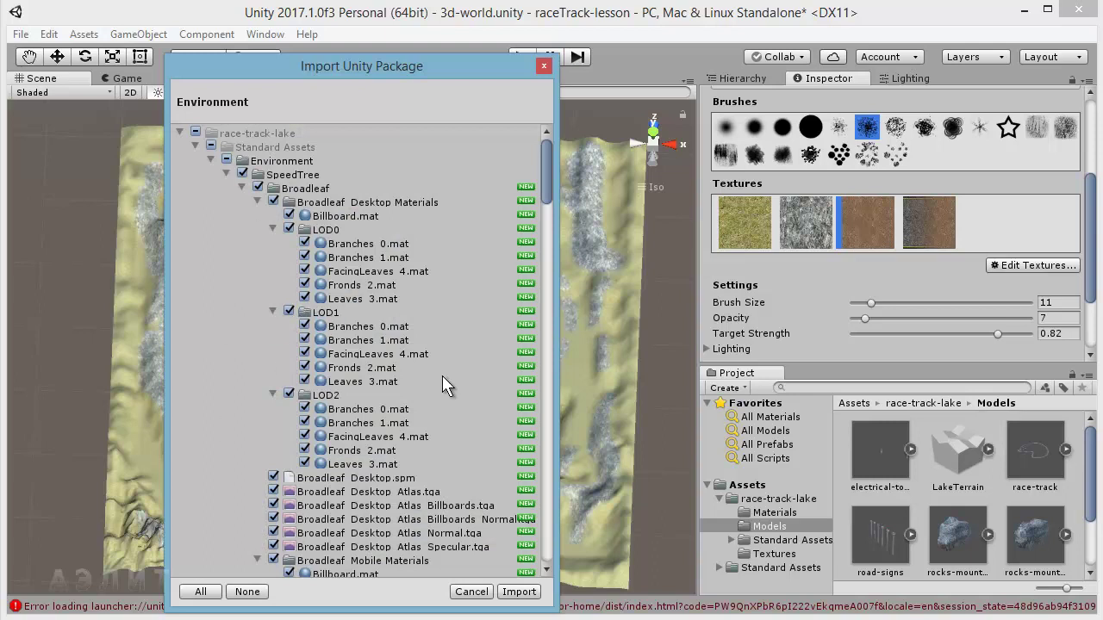
{"action": "left_click_drag", "start_coordinate": [548, 174], "coordinate": [542, 274]}
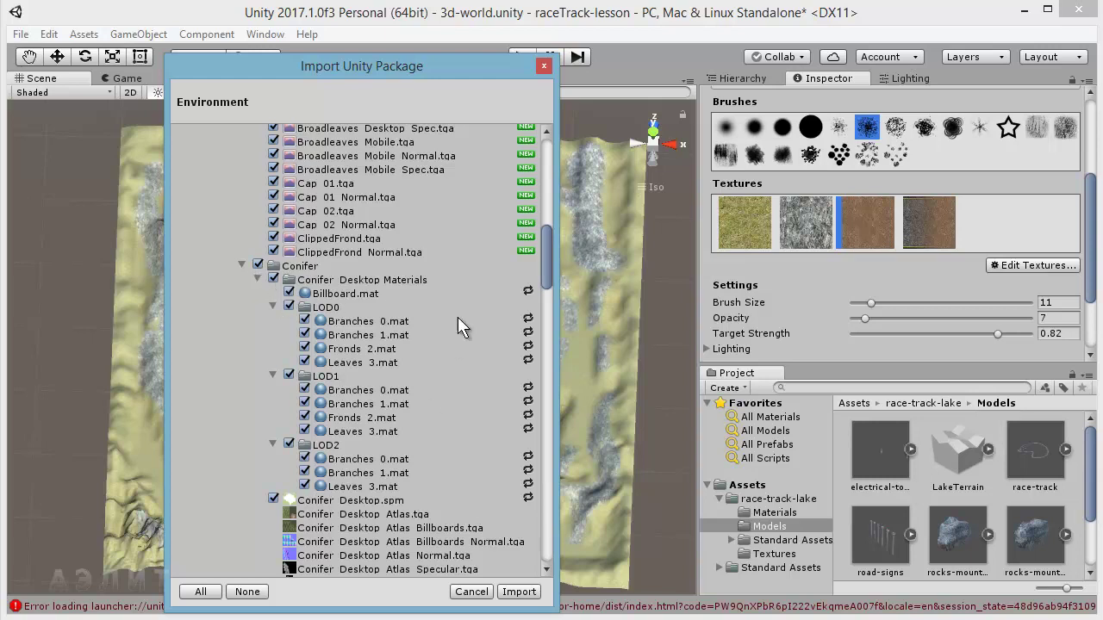
{"action": "left_click_drag", "start_coordinate": [552, 265], "coordinate": [539, 354]}
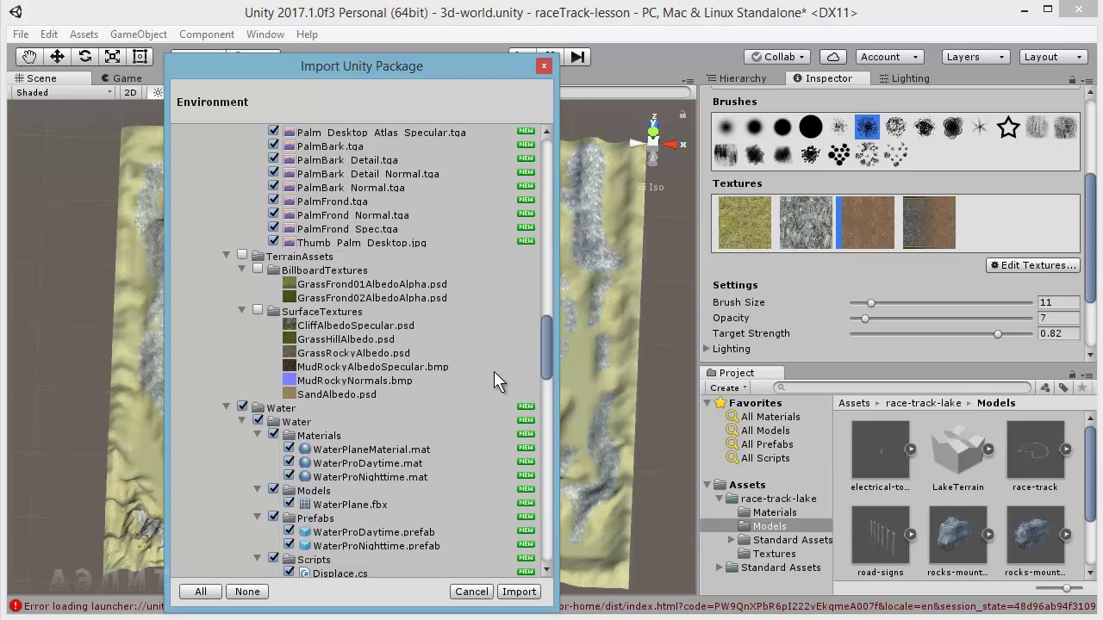
{"action": "left_click_drag", "start_coordinate": [544, 338], "coordinate": [560, 423]}
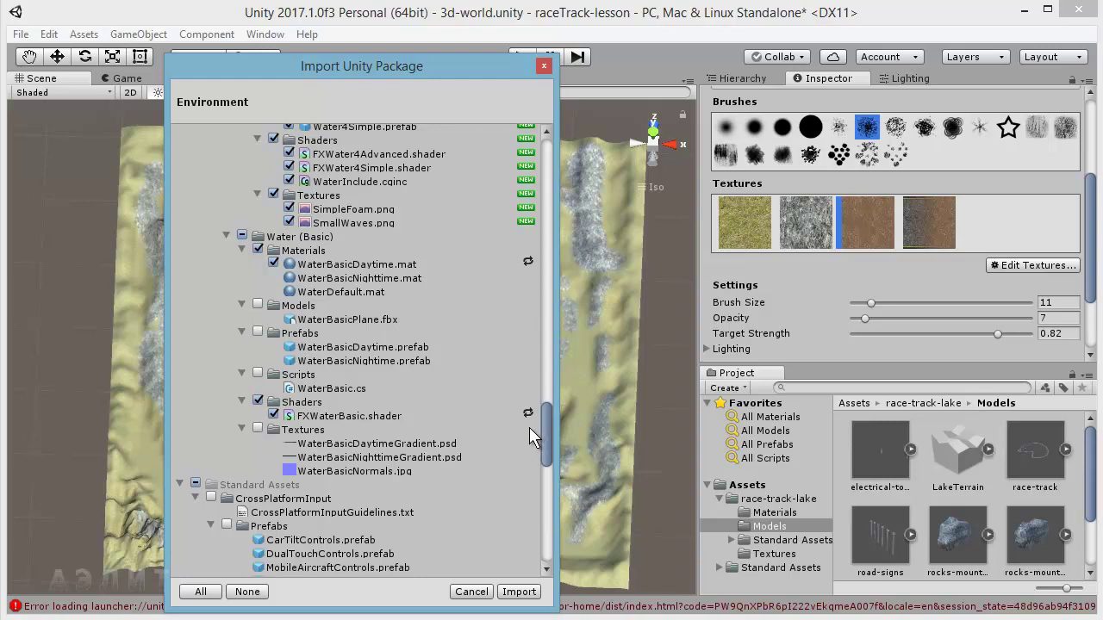
{"action": "left_click_drag", "start_coordinate": [542, 437], "coordinate": [537, 406]}
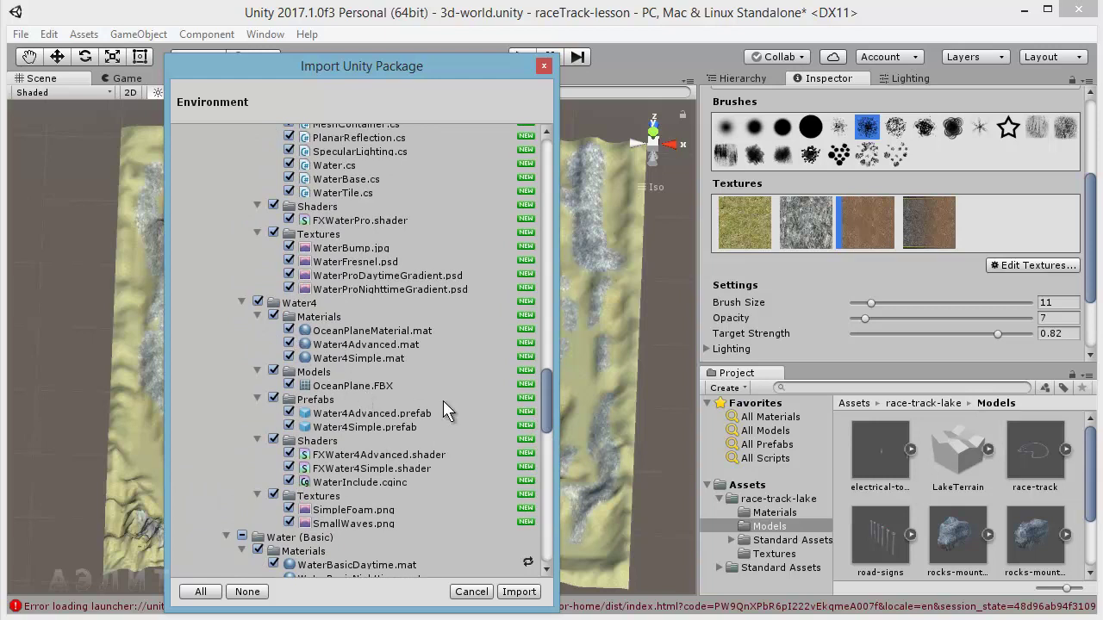
{"action": "scroll", "coordinate": [460, 362], "scroll_direction": "up", "scroll_amount": 2}
{"action": "scroll", "coordinate": [460, 362], "scroll_direction": "up", "scroll_amount": 2}
{"action": "scroll", "coordinate": [460, 362], "scroll_direction": "up", "scroll_amount": 2}
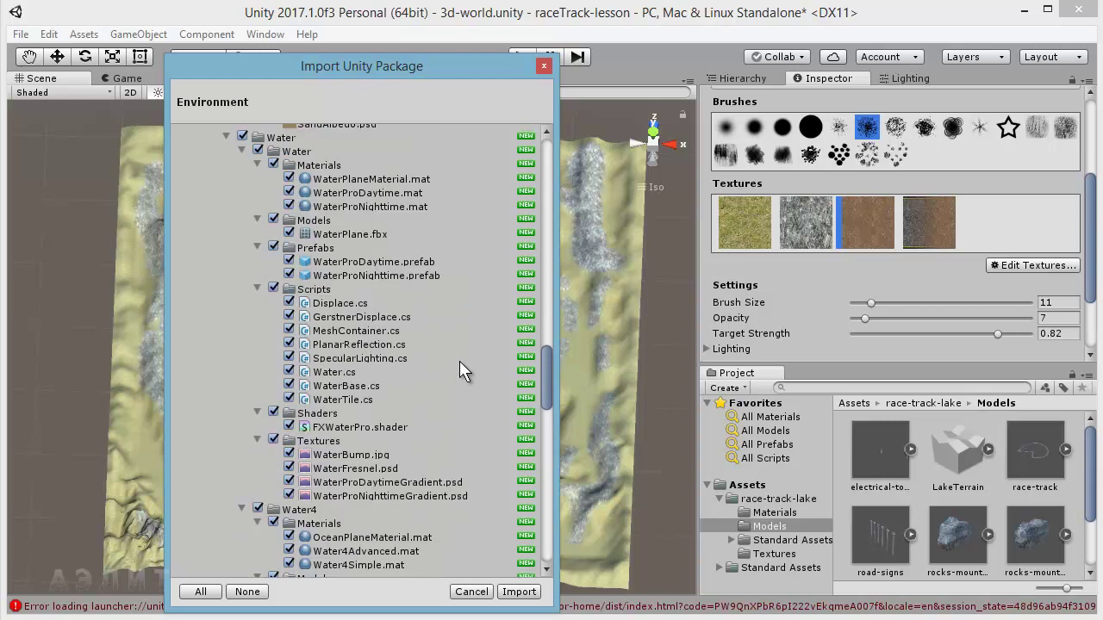
{"action": "scroll", "coordinate": [459, 362], "scroll_direction": "up", "scroll_amount": 2}
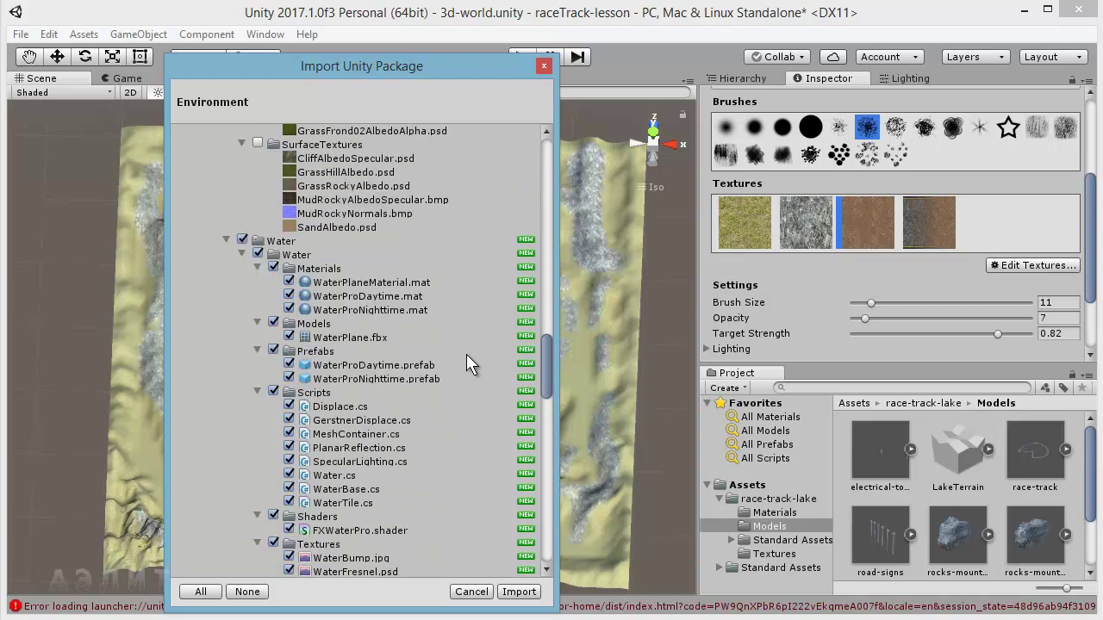
{"action": "scroll", "coordinate": [466, 356], "scroll_direction": "up", "scroll_amount": 3}
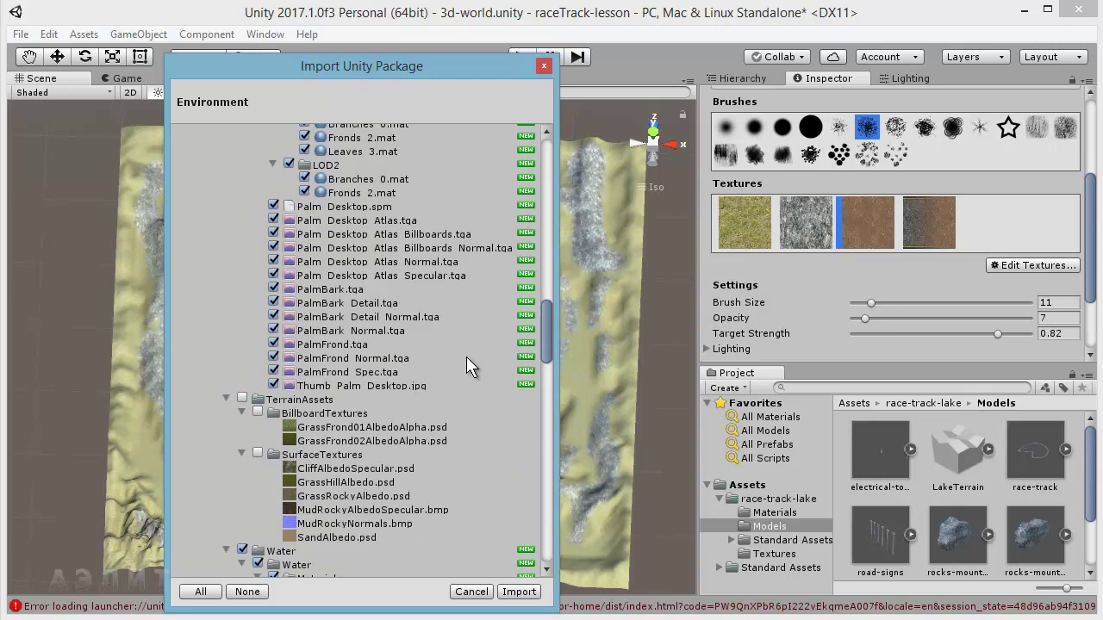
{"action": "scroll", "coordinate": [466, 357], "scroll_direction": "up", "scroll_amount": 2}
{"action": "scroll", "coordinate": [466, 357], "scroll_direction": "up", "scroll_amount": 3}
{"action": "scroll", "coordinate": [467, 358], "scroll_direction": "up", "scroll_amount": 5}
{"action": "scroll", "coordinate": [466, 359], "scroll_direction": "up", "scroll_amount": 4}
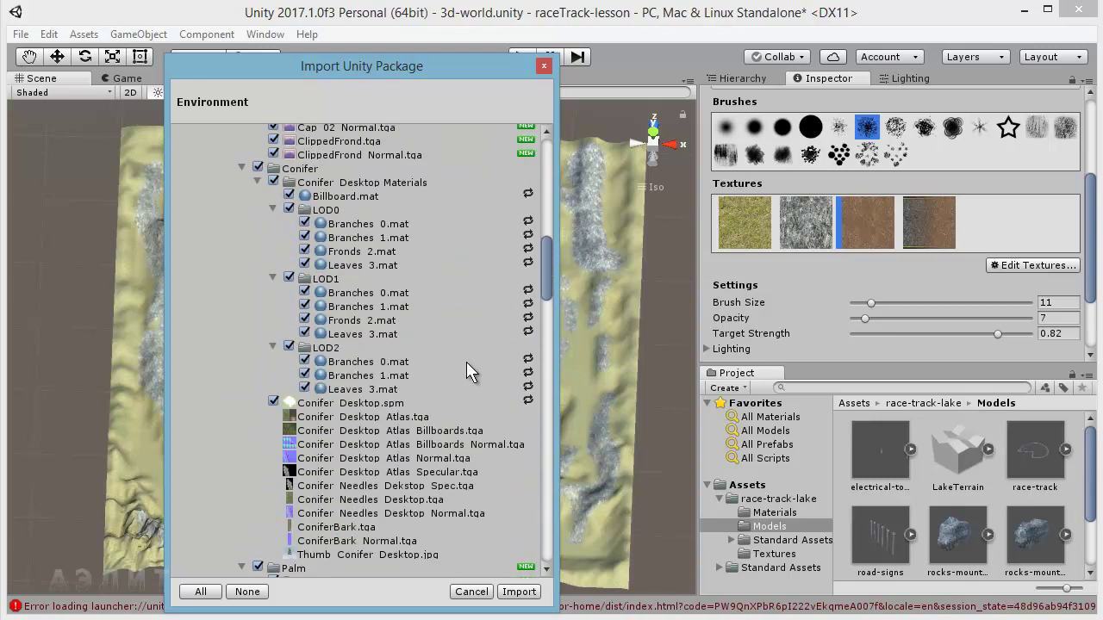
{"action": "scroll", "coordinate": [467, 362], "scroll_direction": "up", "scroll_amount": 1}
{"action": "scroll", "coordinate": [466, 363], "scroll_direction": "up", "scroll_amount": 6}
{"action": "scroll", "coordinate": [467, 363], "scroll_direction": "down", "scroll_amount": 6}
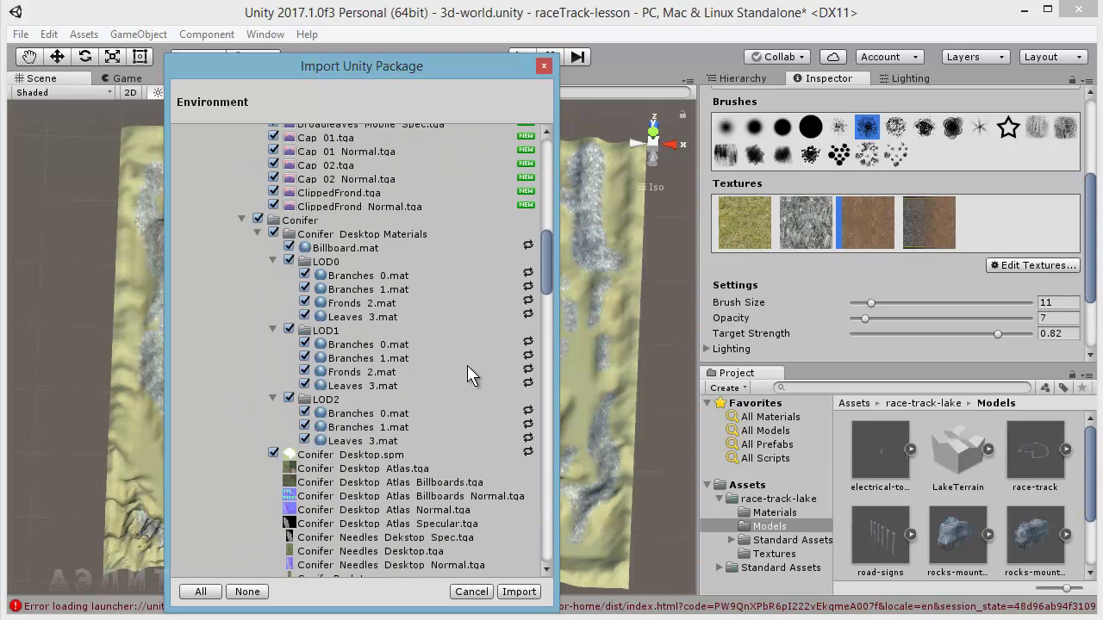
{"action": "scroll", "coordinate": [467, 365], "scroll_direction": "down", "scroll_amount": 3}
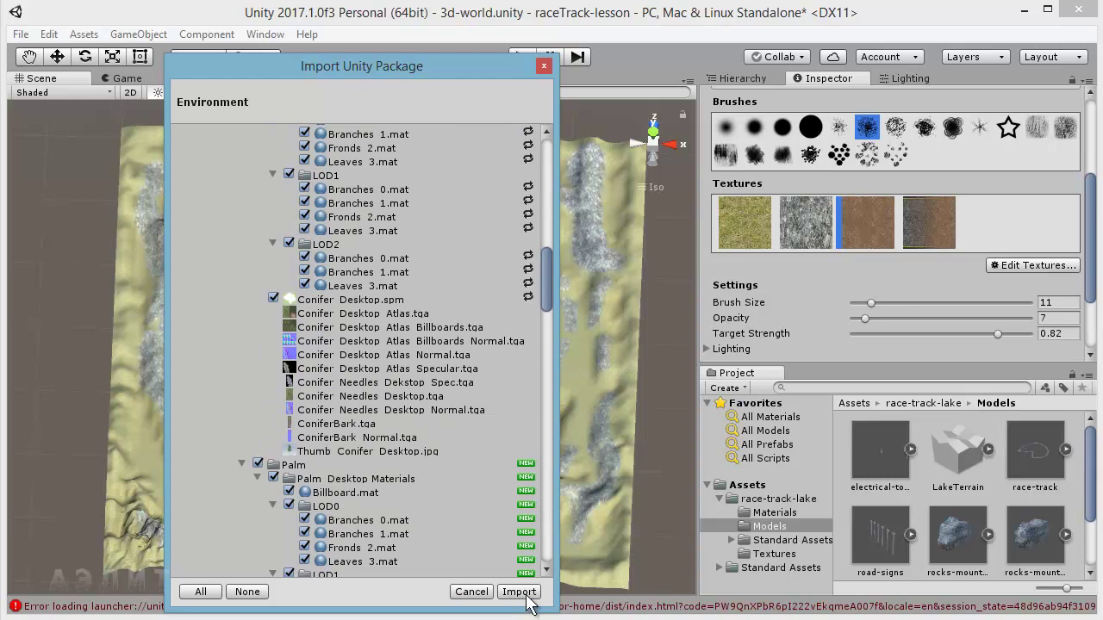
Step: Cancel the package import and browse the top-level Standard Assets folder
{"action": "left_click", "coordinate": [479, 594]}
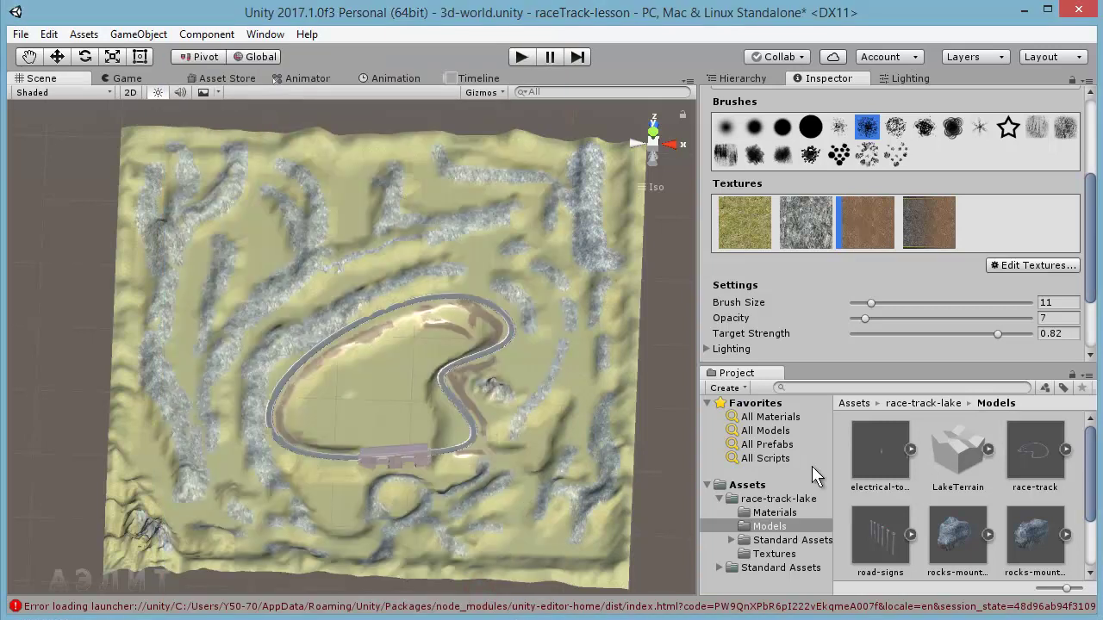
{"action": "left_click", "coordinate": [743, 567]}
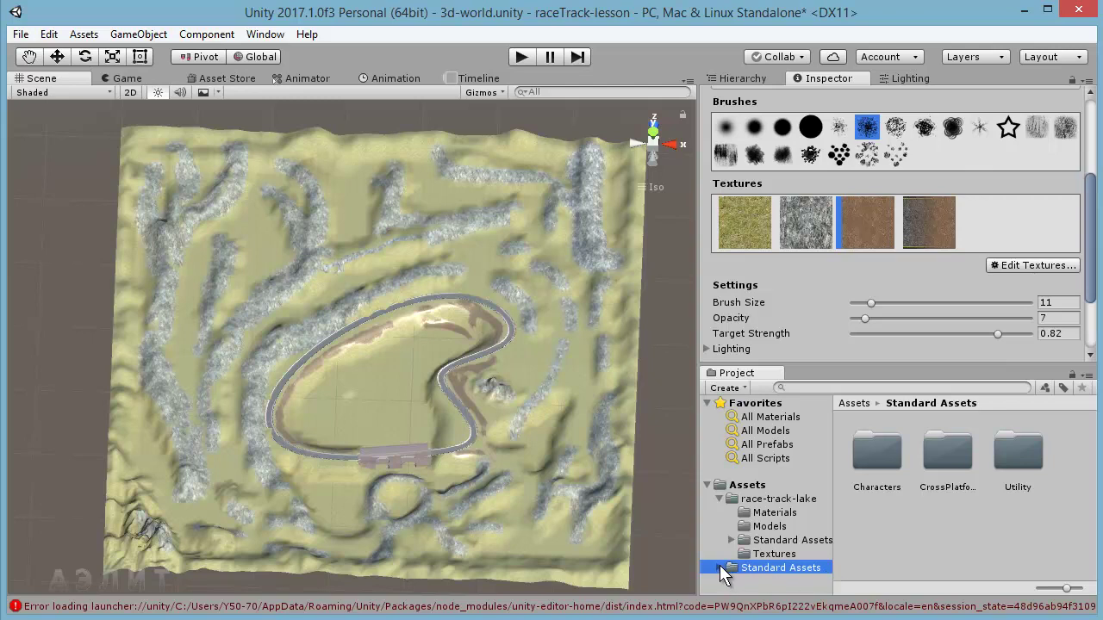
{"action": "left_click", "coordinate": [722, 570]}
{"action": "left_click_drag", "start_coordinate": [824, 498], "coordinate": [829, 554]}
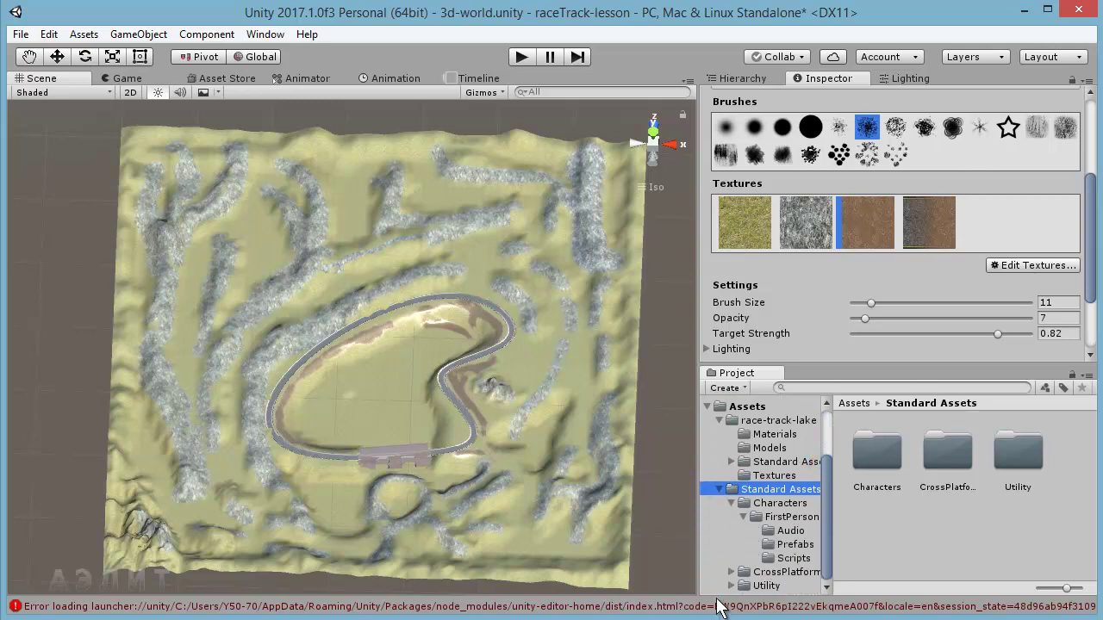
{"action": "left_click", "coordinate": [730, 572]}
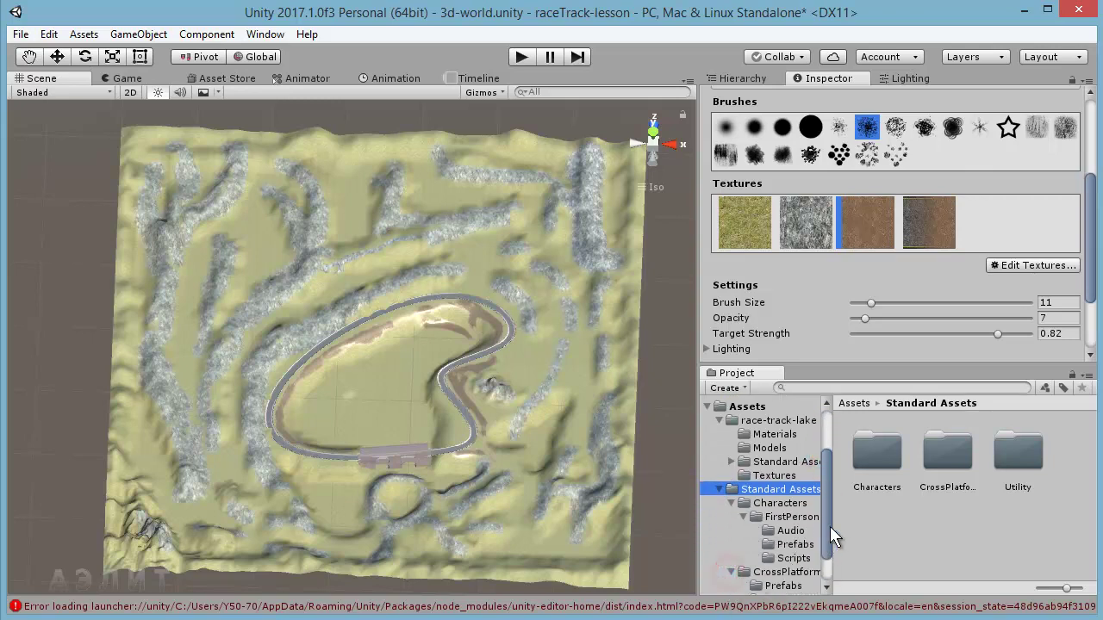
{"action": "left_click", "coordinate": [731, 573]}
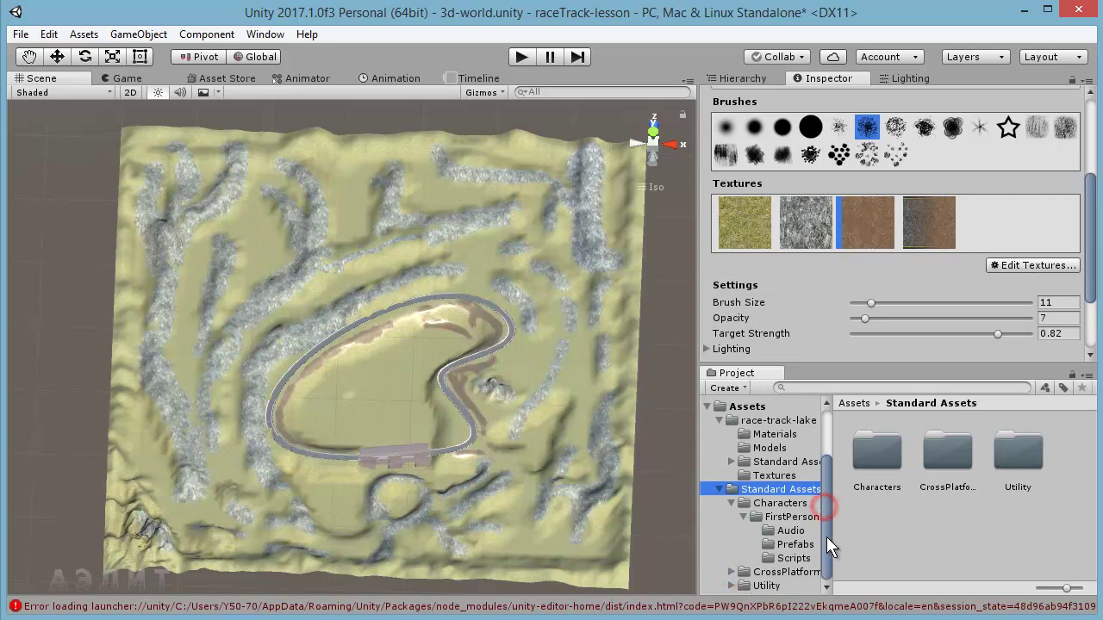
Step: Expand race-track-lake's Standard Assets > Environment > Water (Basic) in the Project panel
{"action": "left_click", "coordinate": [751, 464]}
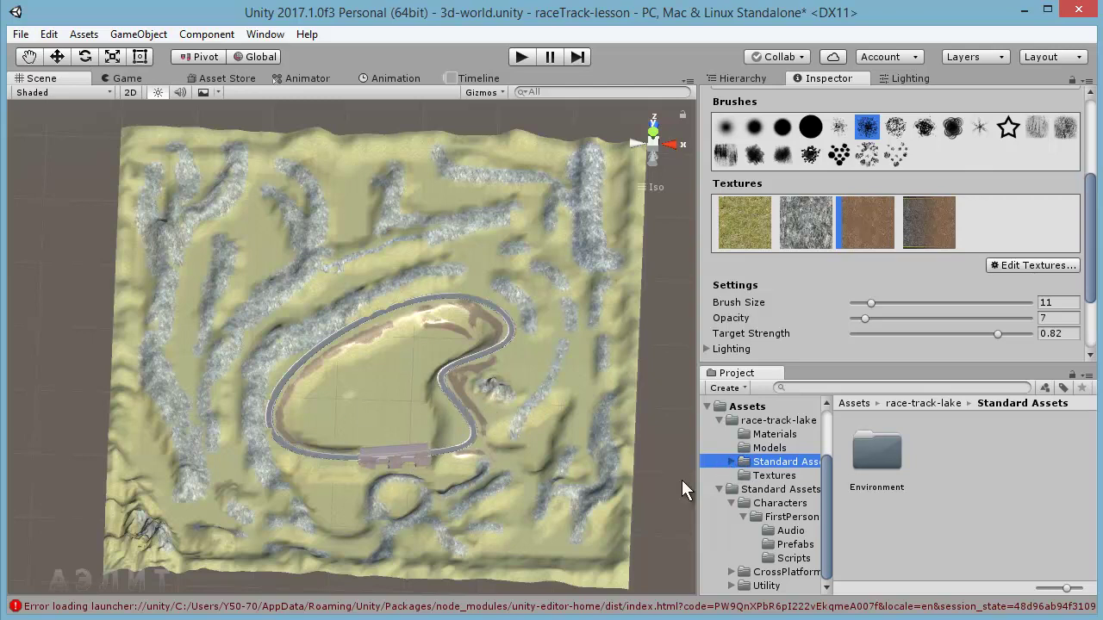
{"action": "left_click", "coordinate": [731, 462]}
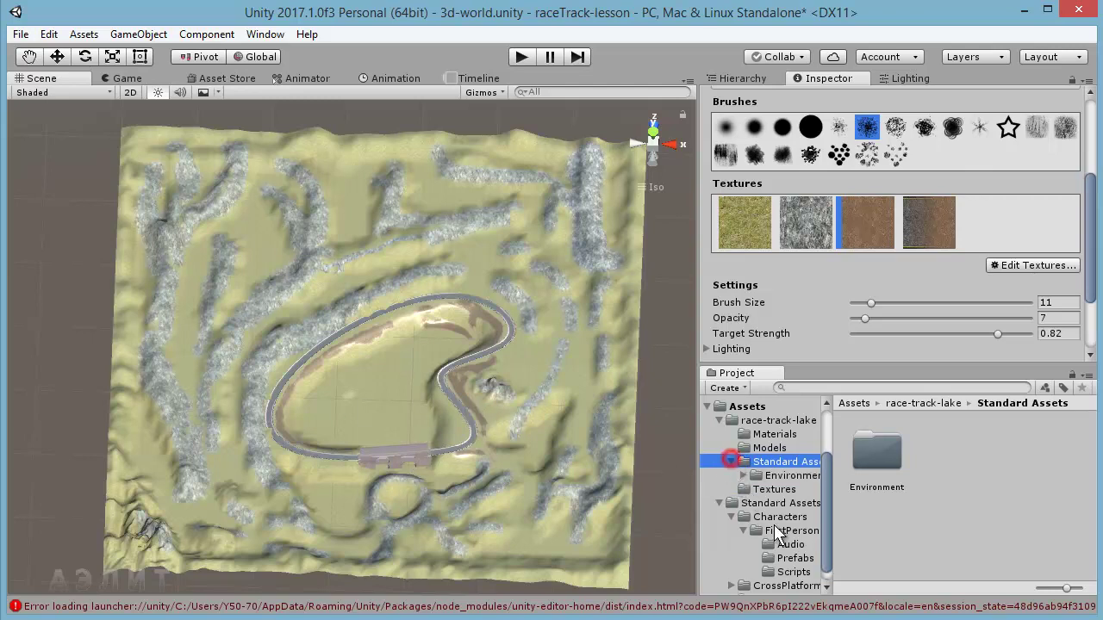
{"action": "left_click", "coordinate": [762, 476]}
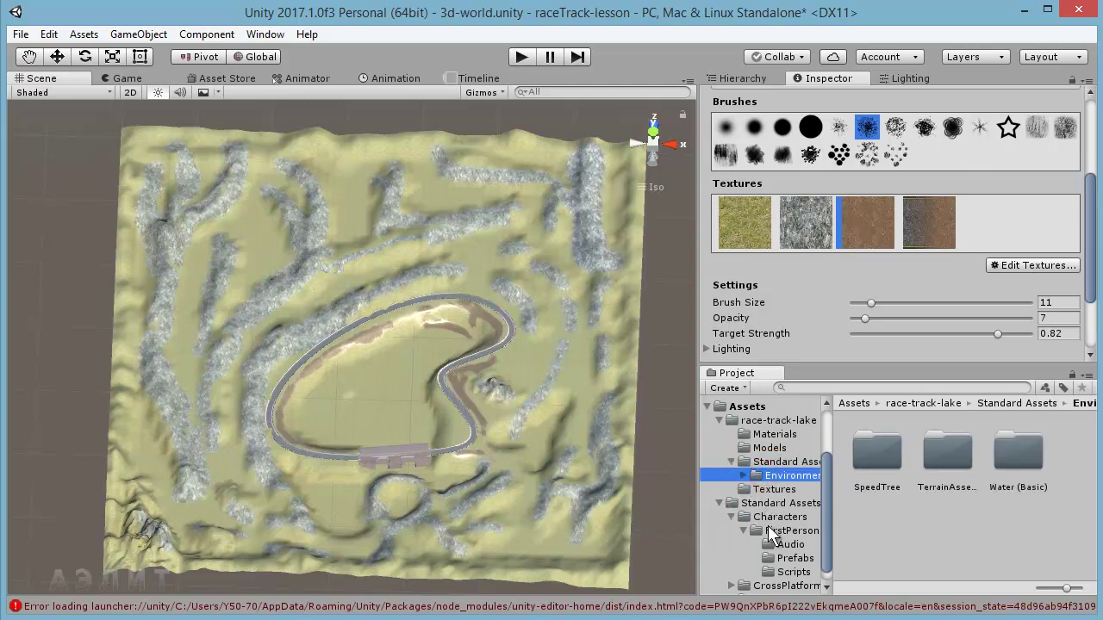
{"action": "left_click", "coordinate": [744, 475]}
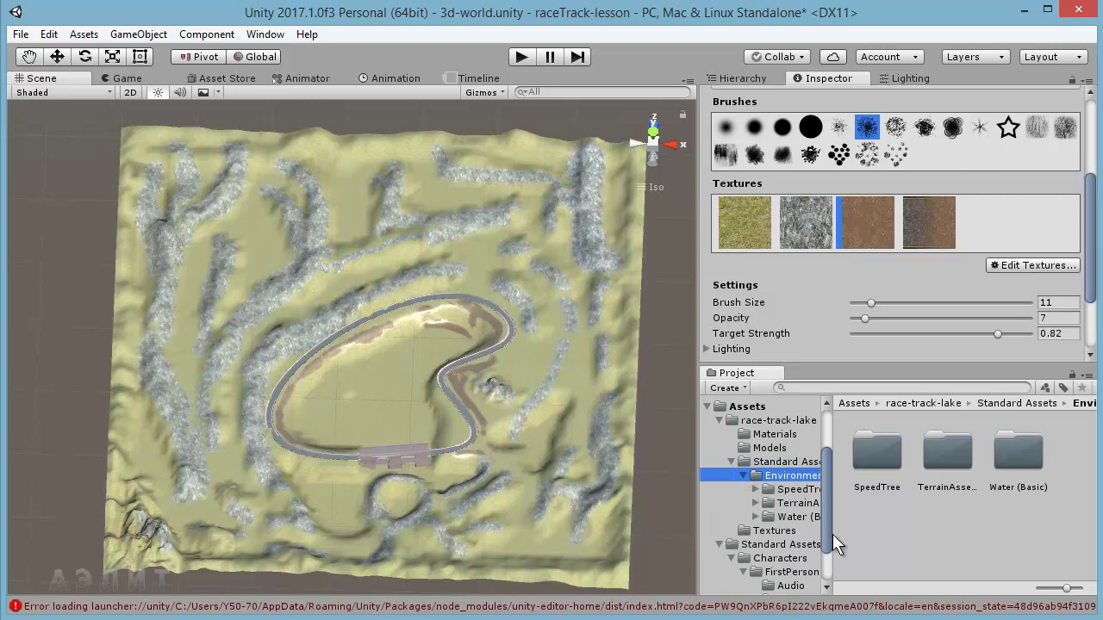
{"action": "left_click", "coordinate": [782, 518]}
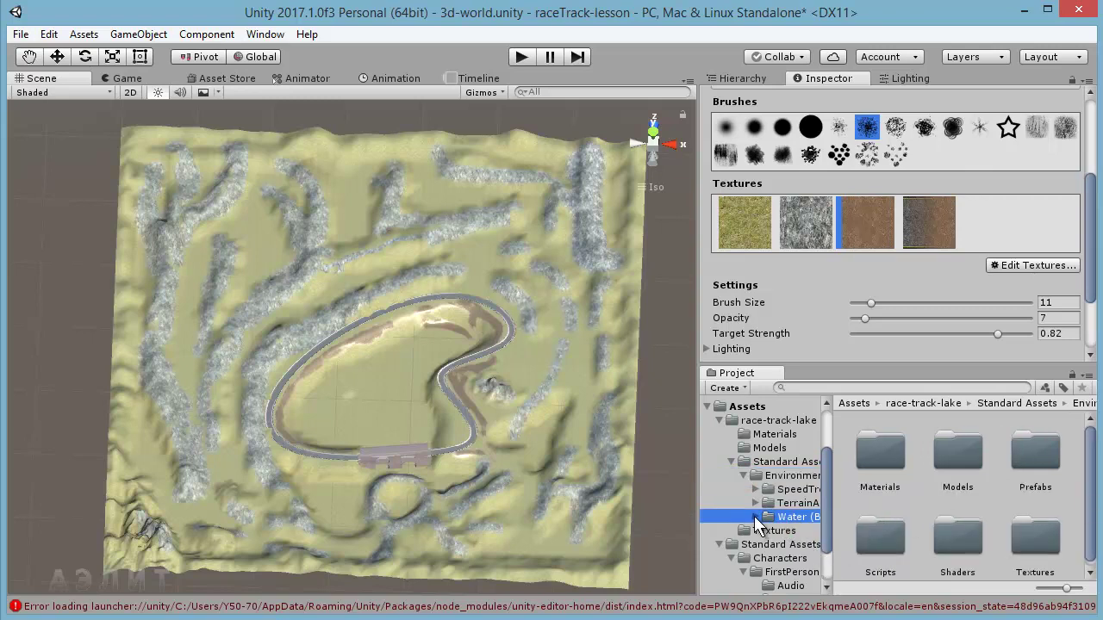
{"action": "left_click", "coordinate": [756, 517]}
Step: Open the Water (Basic) Prefabs folder, enlarge thumbnails and select WaterBasicDaytime
{"action": "left_click_drag", "start_coordinate": [831, 502], "coordinate": [825, 526]}
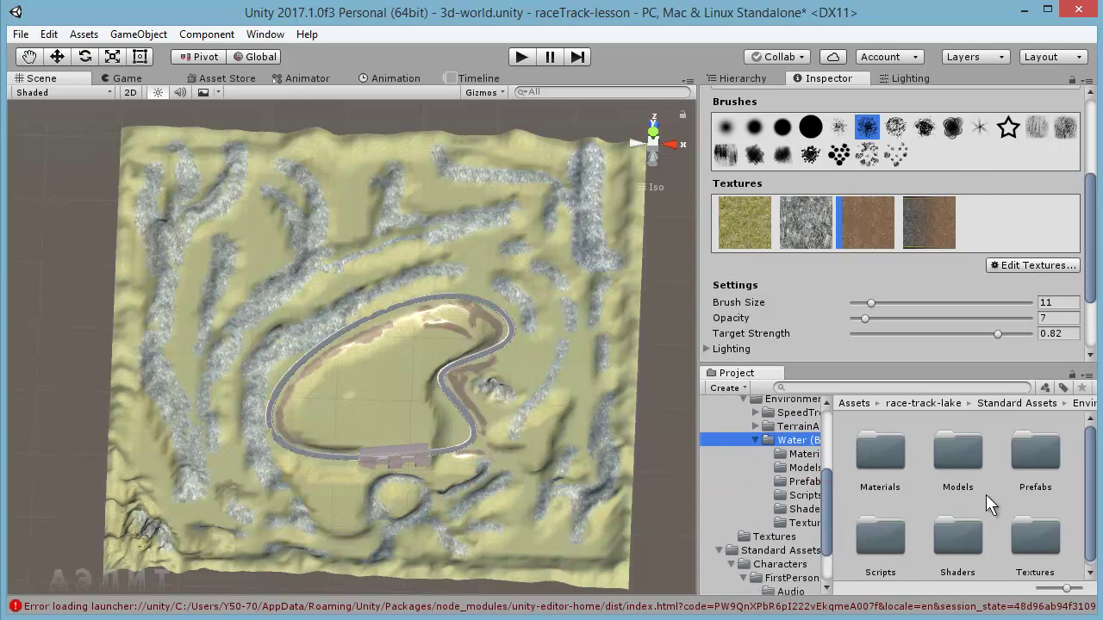
{"action": "left_click", "coordinate": [784, 482]}
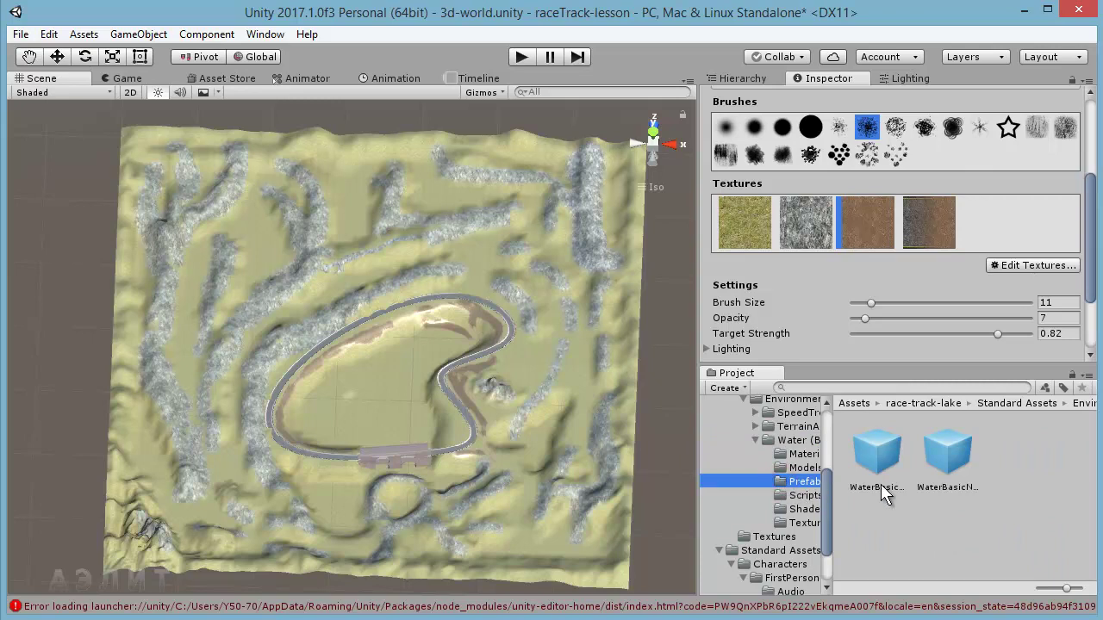
{"action": "left_click_drag", "start_coordinate": [1067, 588], "coordinate": [1099, 593]}
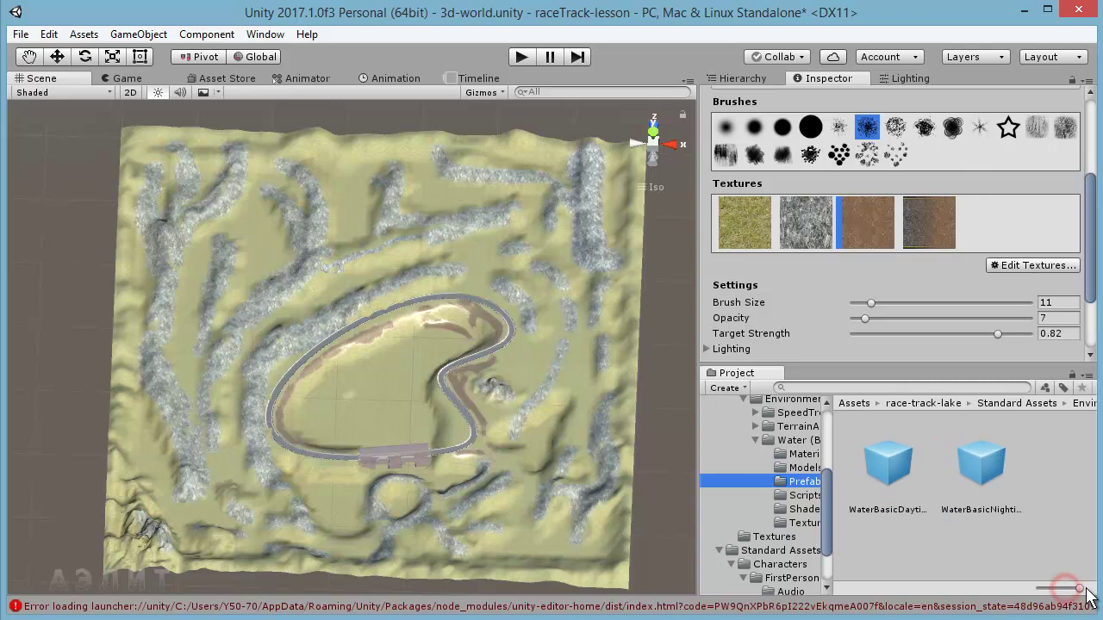
{"action": "left_click", "coordinate": [906, 510]}
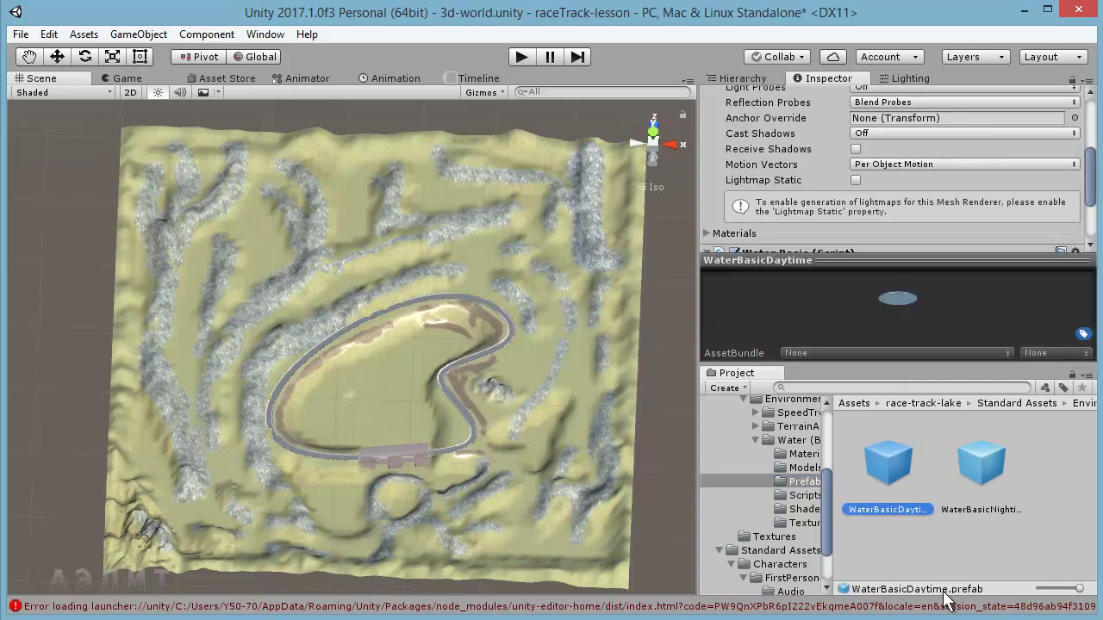
Step: Drop the WaterBasicDaytime prefab into the scene inside the race track
{"action": "left_click", "coordinate": [982, 510]}
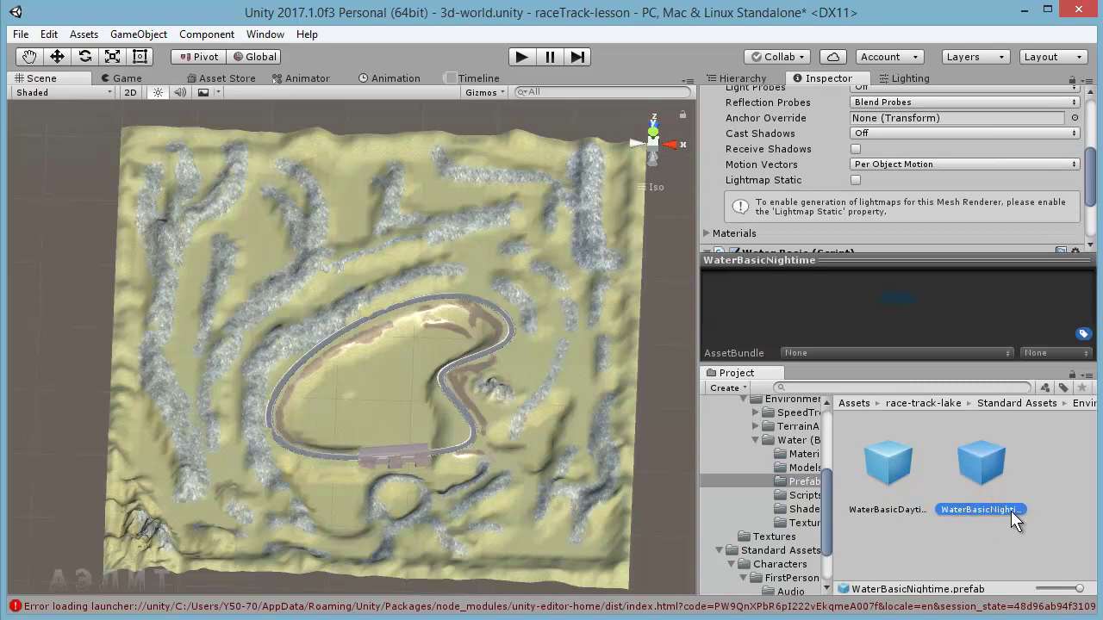
{"action": "left_click", "coordinate": [889, 470]}
{"action": "left_click", "coordinate": [956, 508]}
{"action": "left_click", "coordinate": [893, 464]}
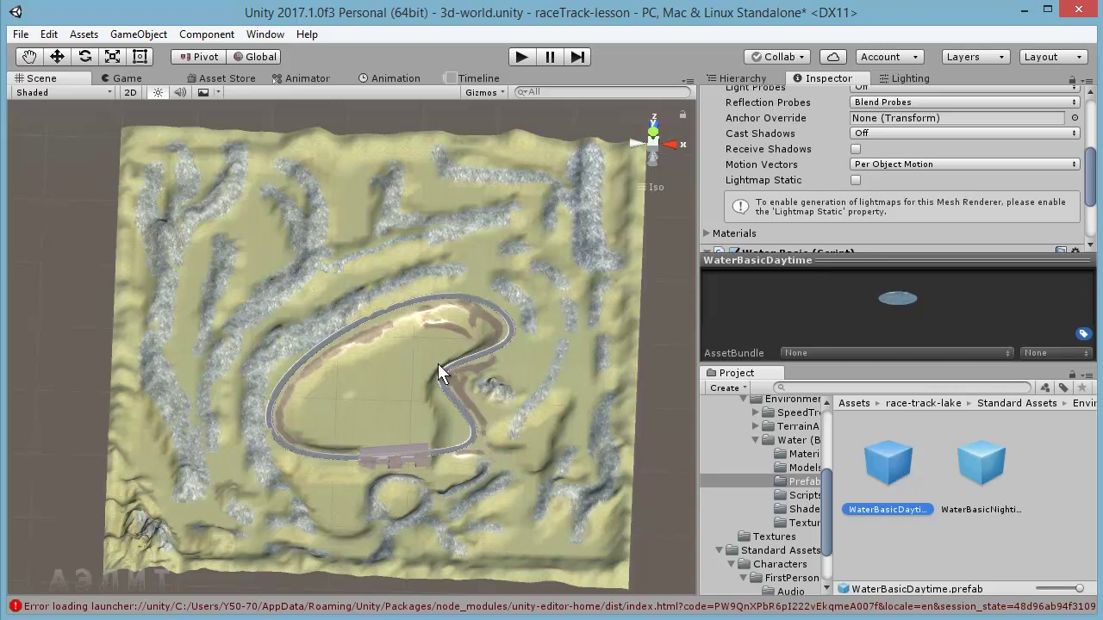
{"action": "mouse_move", "coordinate": [894, 468]}
{"action": "left_mouse_down"}
{"action": "mouse_move", "coordinate": [752, 466]}
{"action": "mouse_move", "coordinate": [415, 405]}
{"action": "mouse_move", "coordinate": [432, 429]}
{"action": "left_mouse_up"}
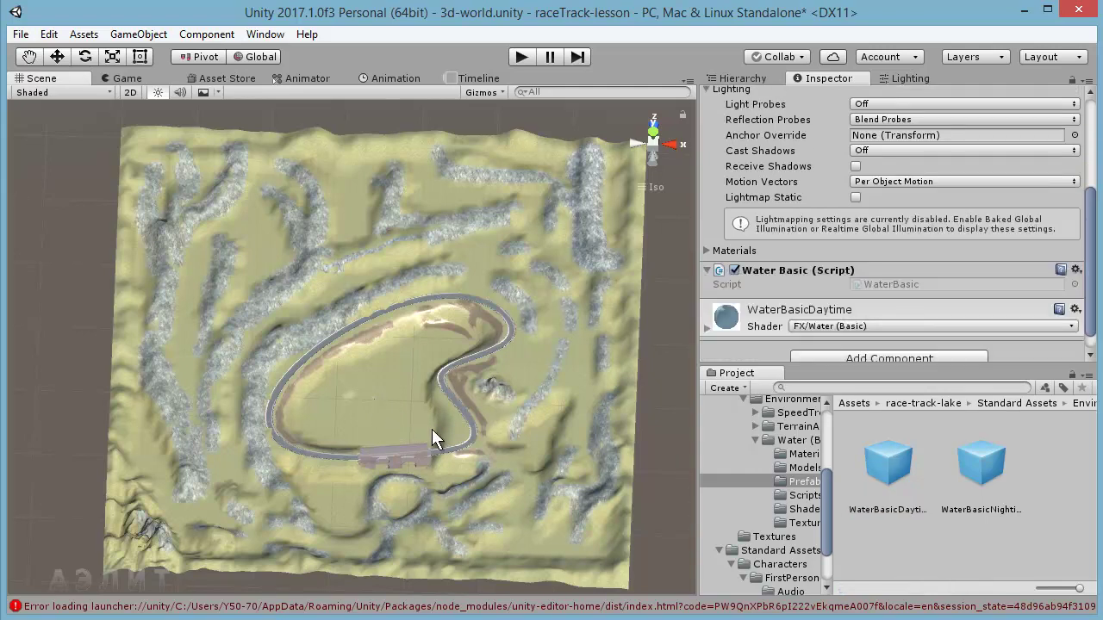
Step: Enlarge the water plane evenly with the Scale tool
{"action": "scroll", "coordinate": [388, 393], "scroll_direction": "up", "scroll_amount": 3}
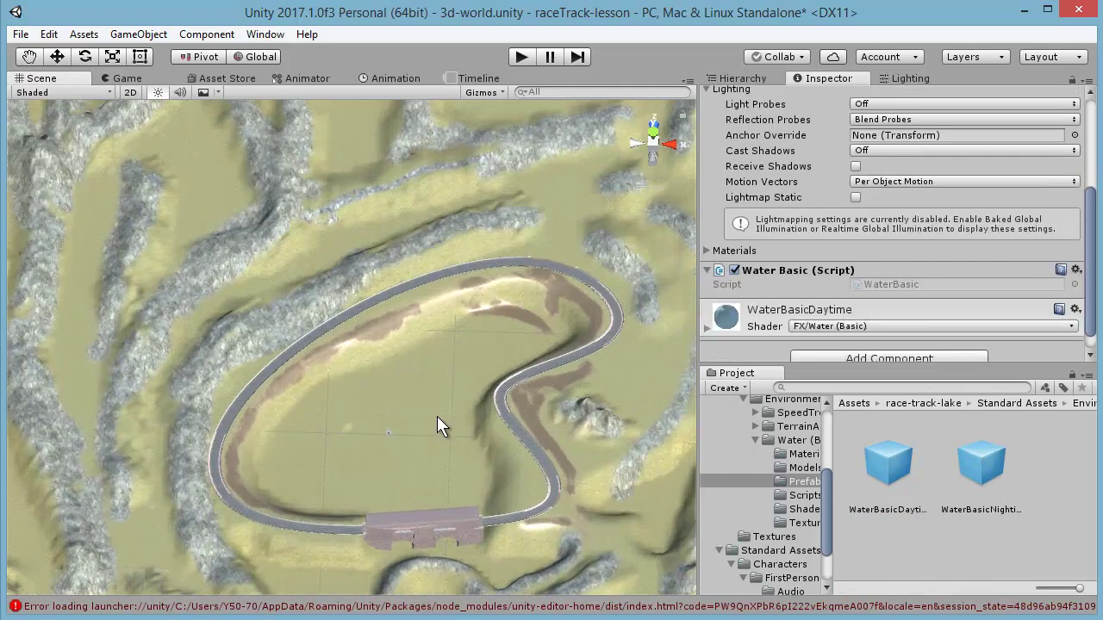
{"action": "scroll", "coordinate": [439, 413], "scroll_direction": "up", "scroll_amount": 3}
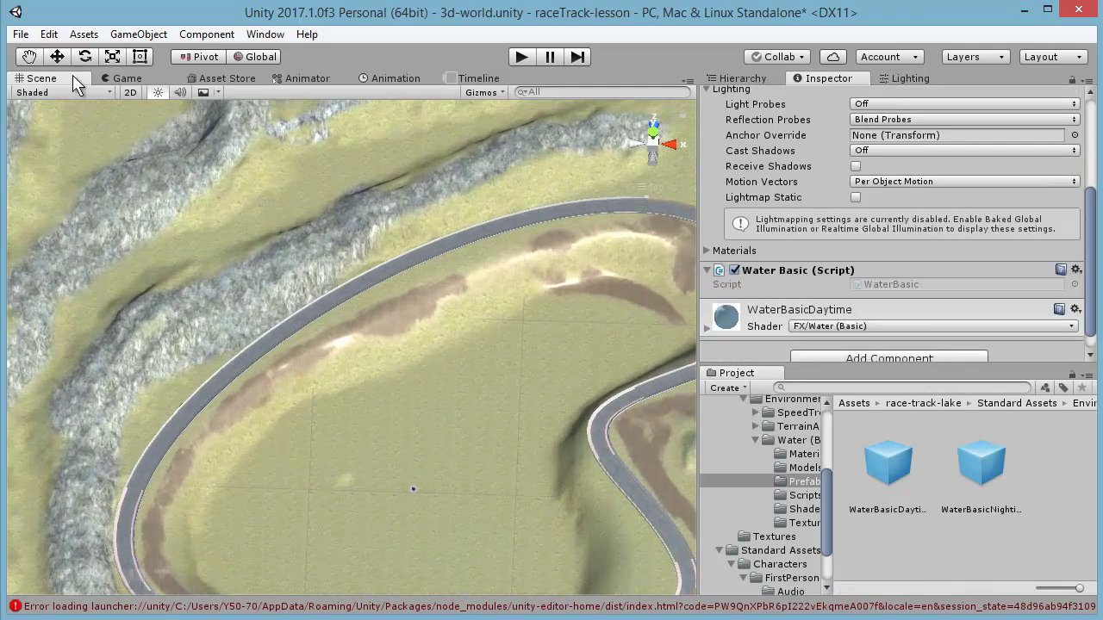
{"action": "left_click", "coordinate": [112, 56]}
{"action": "left_click_drag", "start_coordinate": [418, 489], "coordinate": [505, 433]}
{"action": "mouse_move", "coordinate": [413, 489]}
{"action": "left_mouse_down"}
{"action": "mouse_move", "coordinate": [435, 489]}
{"action": "mouse_move", "coordinate": [543, 422]}
{"action": "left_mouse_up"}
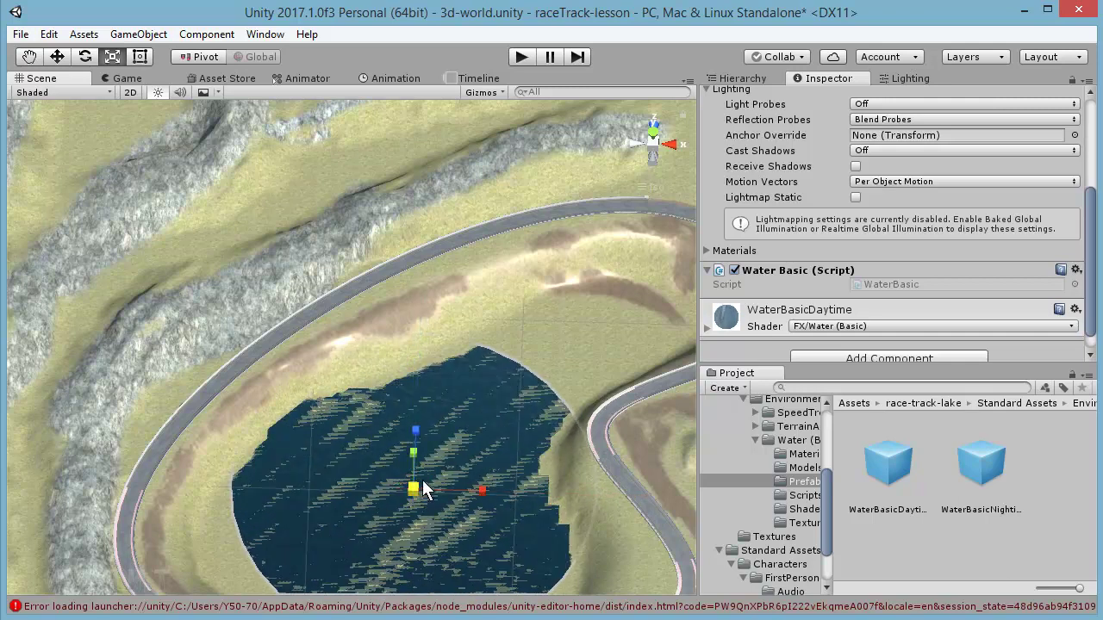
{"action": "left_click_drag", "start_coordinate": [415, 488], "coordinate": [472, 473]}
Step: Zoom out and readjust the water's scale so it fills the lake area
{"action": "scroll", "coordinate": [483, 465], "scroll_direction": "down", "scroll_amount": 1}
{"action": "scroll", "coordinate": [488, 450], "scroll_direction": "down", "scroll_amount": 2}
{"action": "scroll", "coordinate": [469, 453], "scroll_direction": "down", "scroll_amount": 2}
{"action": "scroll", "coordinate": [462, 456], "scroll_direction": "down", "scroll_amount": 2}
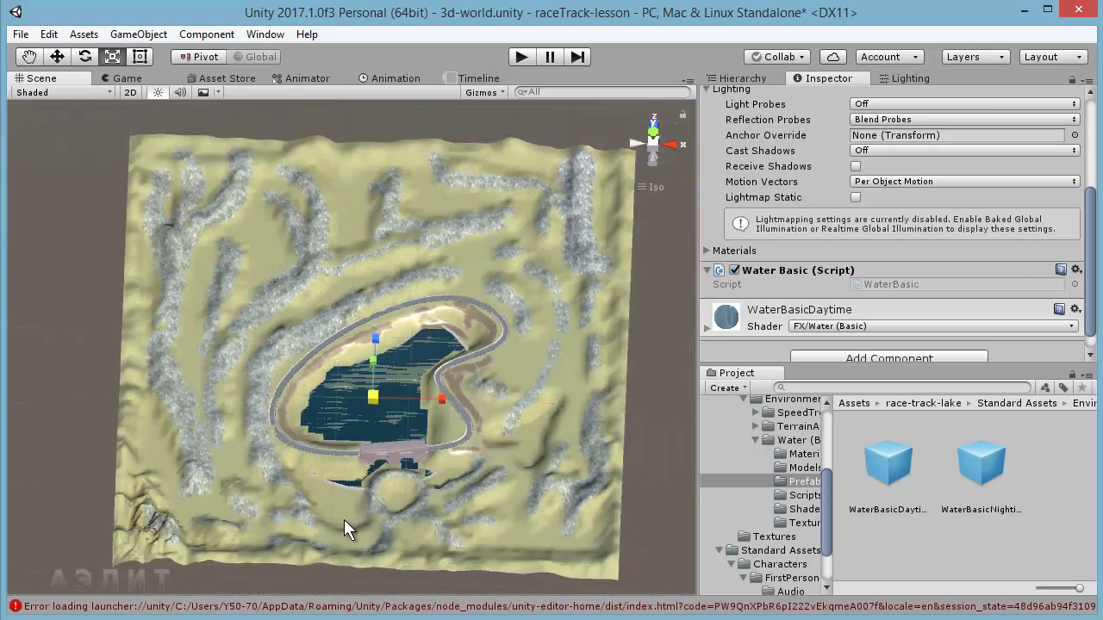
{"action": "left_click_drag", "start_coordinate": [371, 396], "coordinate": [451, 380]}
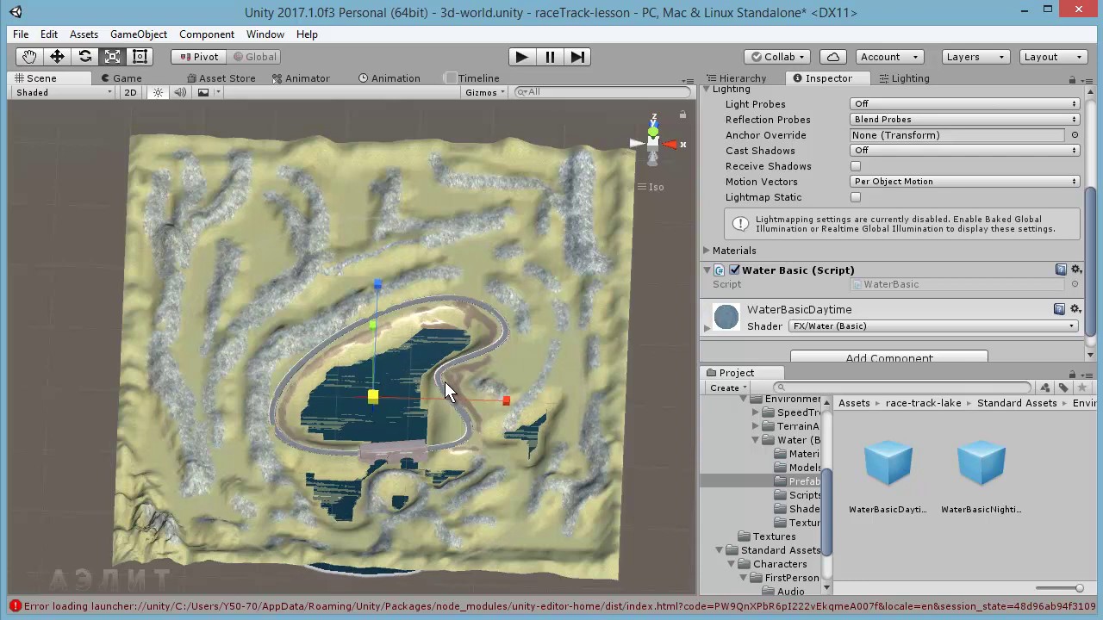
{"action": "left_click_drag", "start_coordinate": [451, 382], "coordinate": [310, 505]}
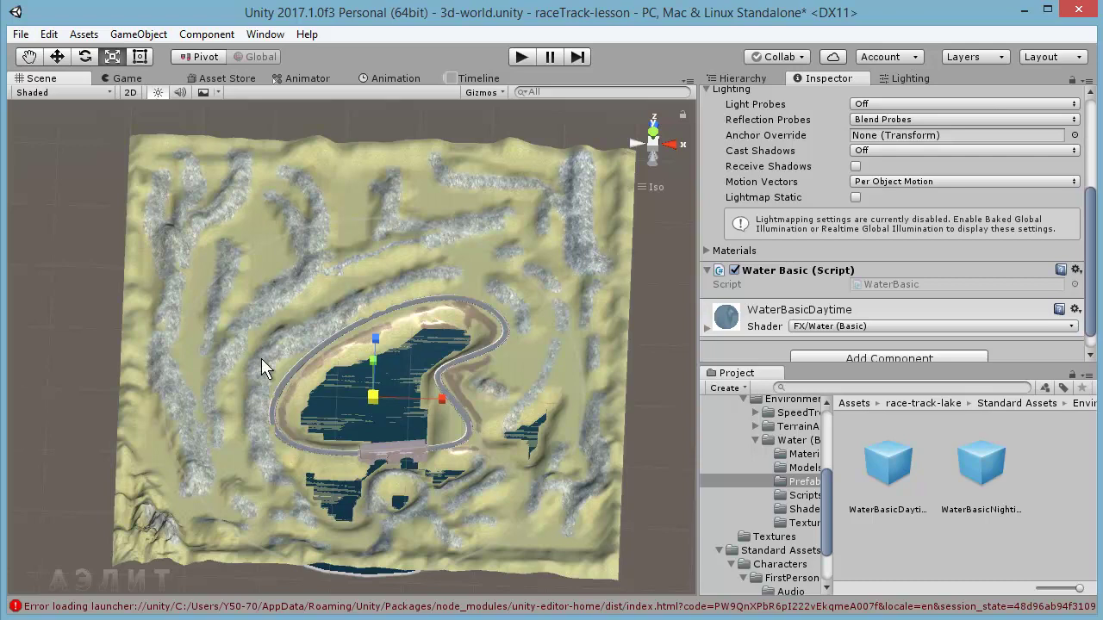
{"action": "left_click", "coordinate": [59, 59]}
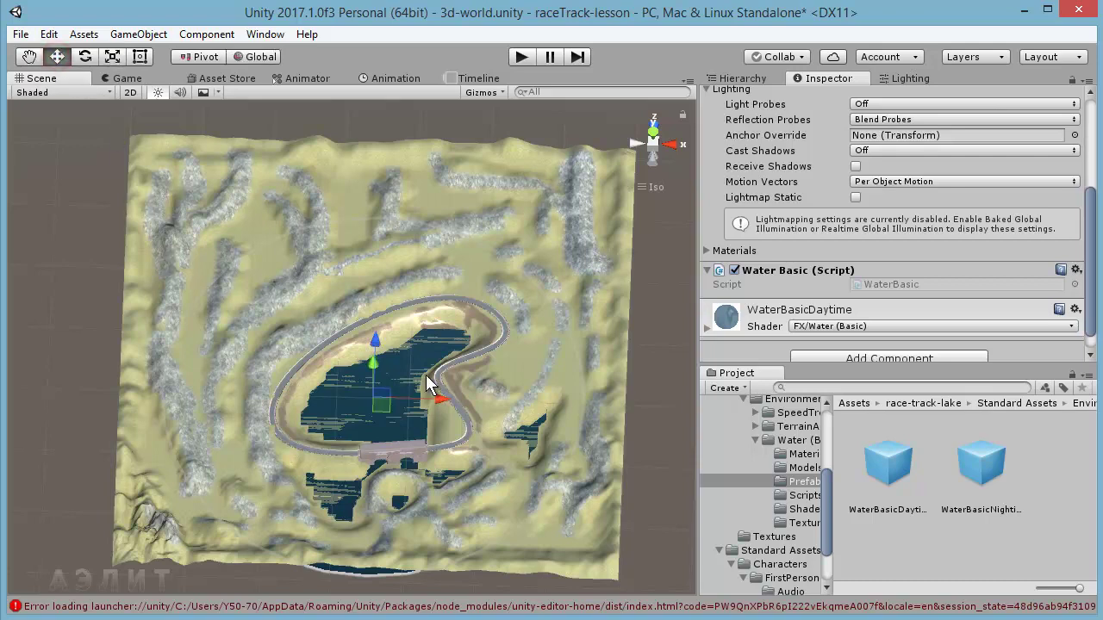
Step: Raise the water plane a little, checking its level from several angles
{"action": "mouse_move", "coordinate": [394, 388]}
{"action": "left_mouse_down", "text": "alt"}
{"action": "mouse_move", "coordinate": [408, 405]}
{"action": "mouse_move", "coordinate": [350, 383]}
{"action": "left_mouse_up", "text": "alt"}
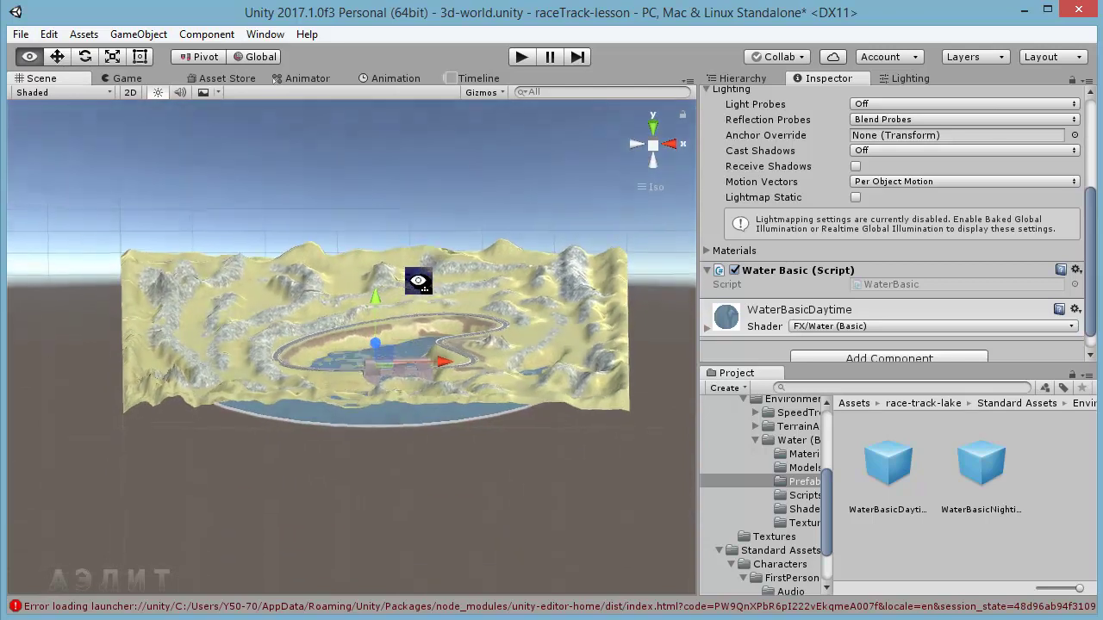
{"action": "left_click_drag", "start_coordinate": [461, 319], "coordinate": [468, 350], "text": "alt"}
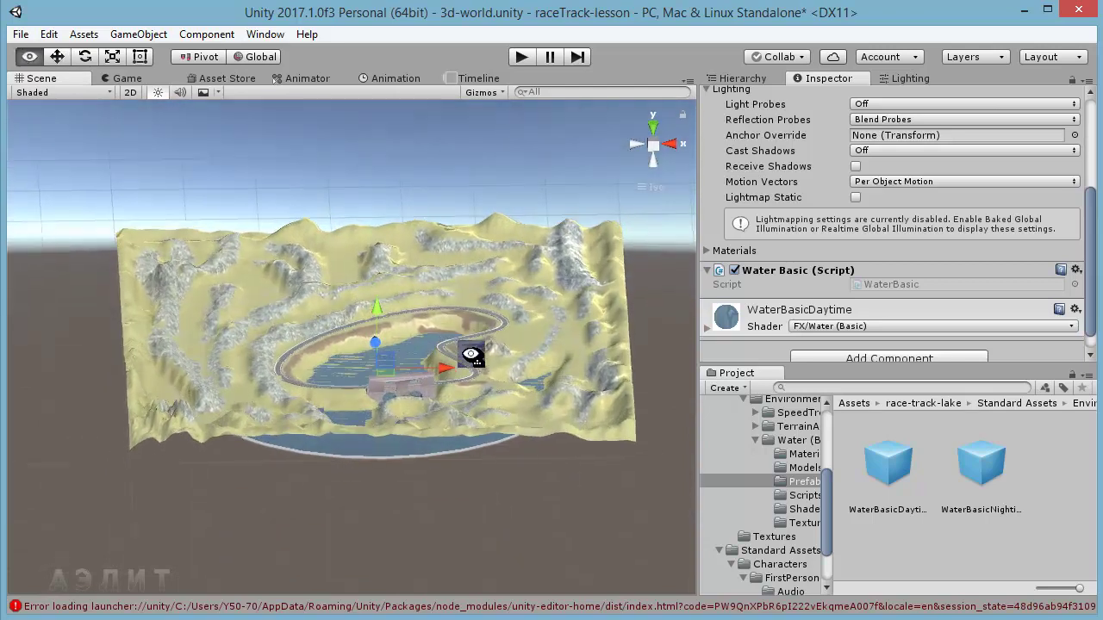
{"action": "left_click_drag", "start_coordinate": [380, 312], "coordinate": [383, 306]}
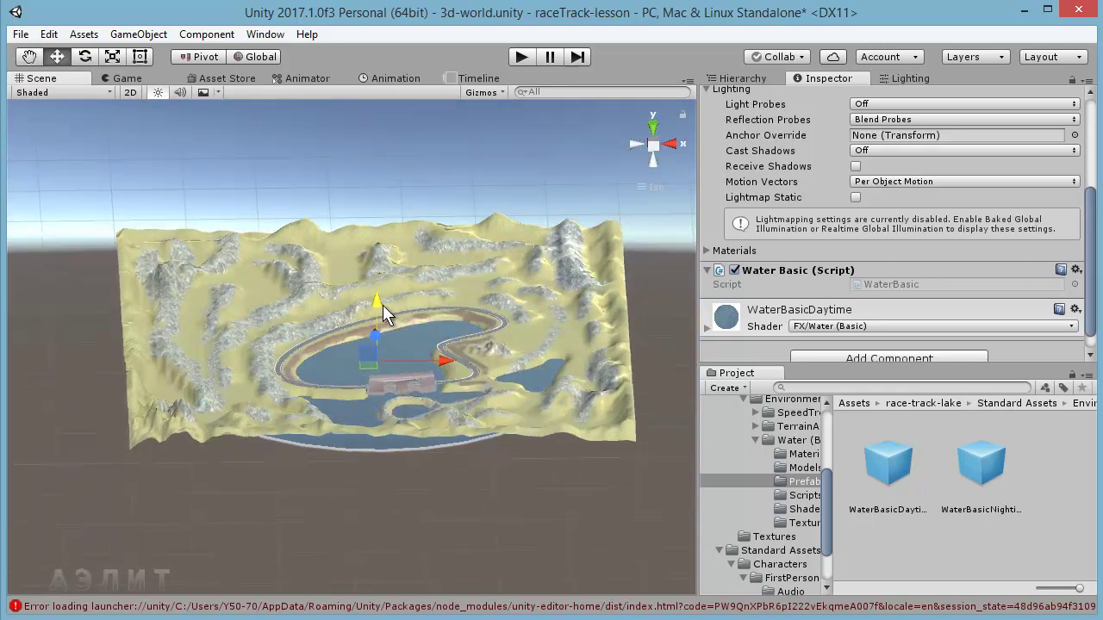
{"action": "mouse_move", "coordinate": [492, 385]}
{"action": "left_mouse_down", "text": "alt"}
{"action": "mouse_move", "coordinate": [491, 502]}
{"action": "mouse_move", "coordinate": [386, 449]}
{"action": "left_mouse_up", "text": "alt"}
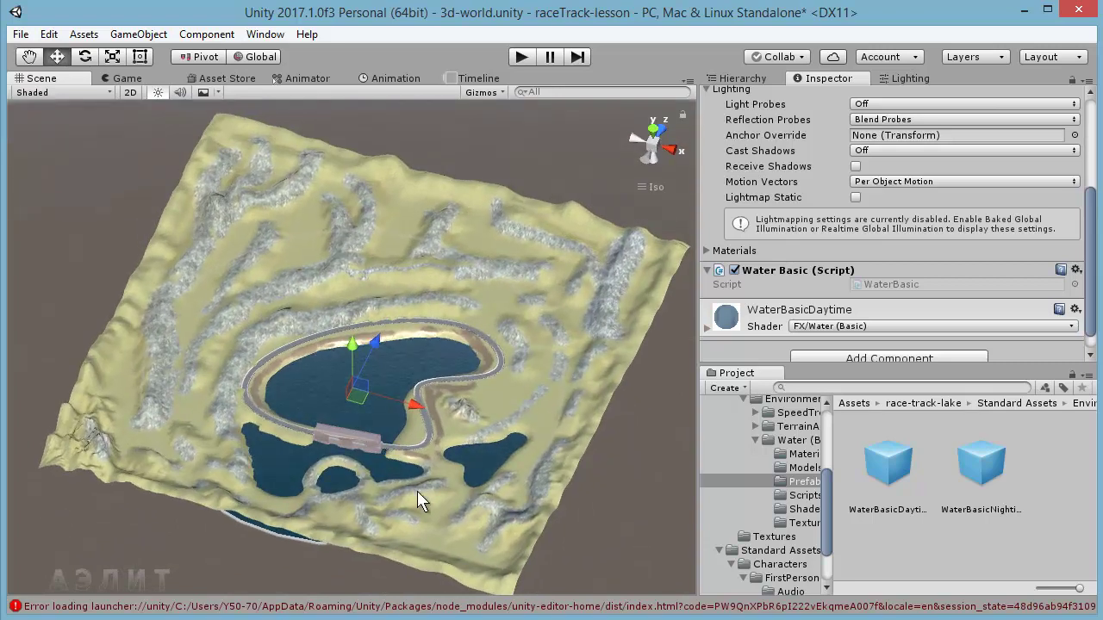
{"action": "left_click_drag", "start_coordinate": [437, 481], "coordinate": [518, 507], "text": "alt"}
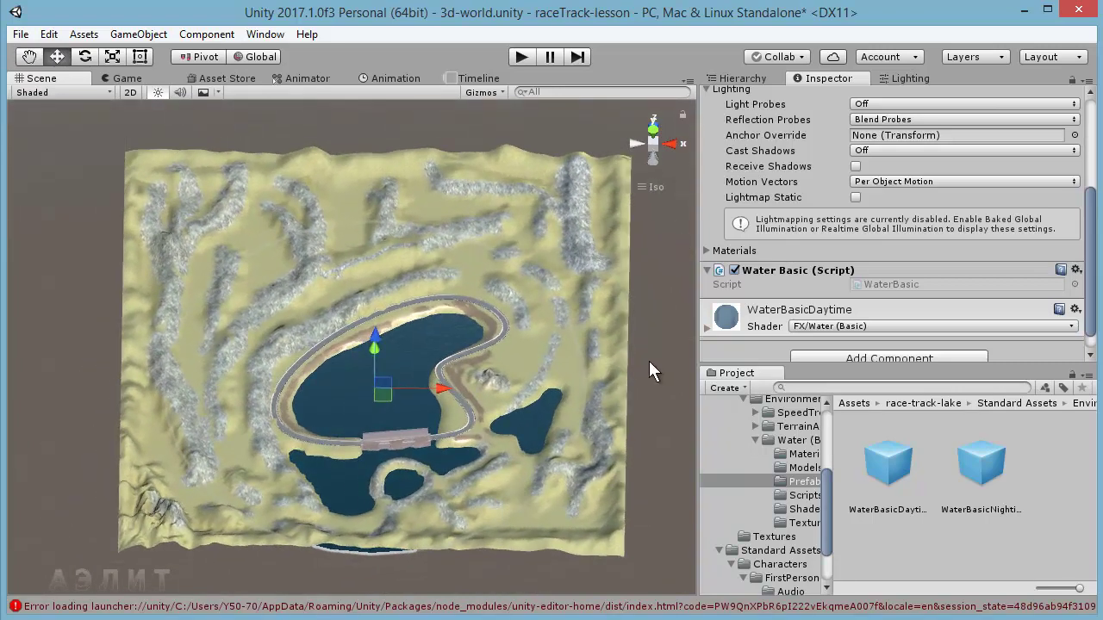
{"action": "left_click_drag", "start_coordinate": [573, 368], "coordinate": [288, 423], "text": "alt"}
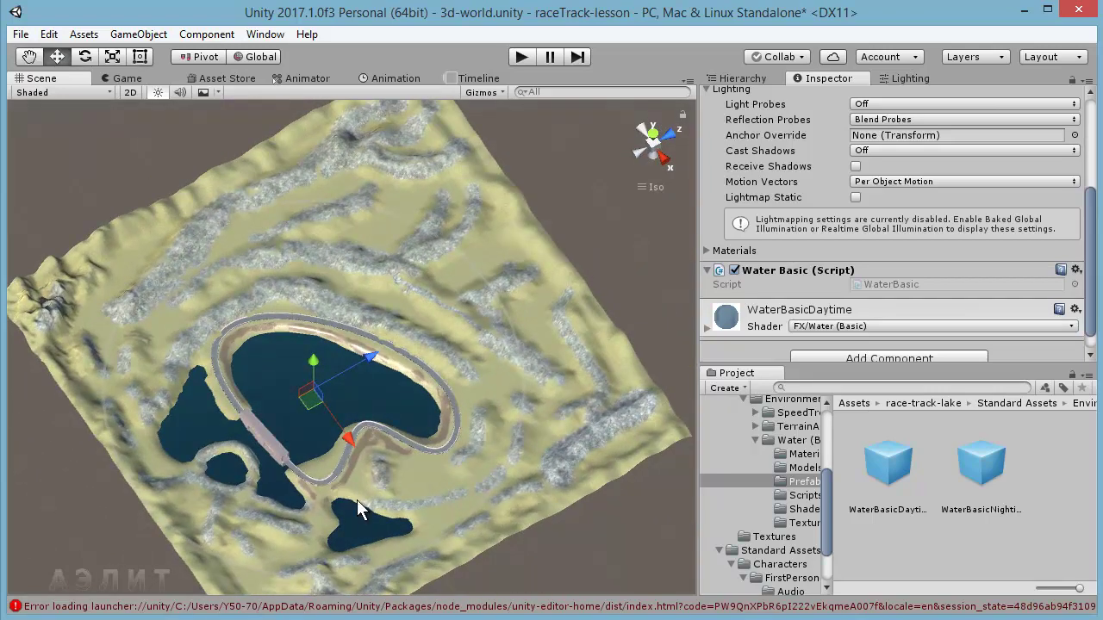
Step: Lift the water slightly more to flood nearby hollows, then review the lake from above
{"action": "mouse_move", "coordinate": [456, 466]}
{"action": "left_mouse_down", "text": "alt"}
{"action": "mouse_move", "coordinate": [433, 385]}
{"action": "mouse_move", "coordinate": [428, 448]}
{"action": "mouse_move", "coordinate": [395, 493]}
{"action": "left_mouse_up", "text": "alt"}
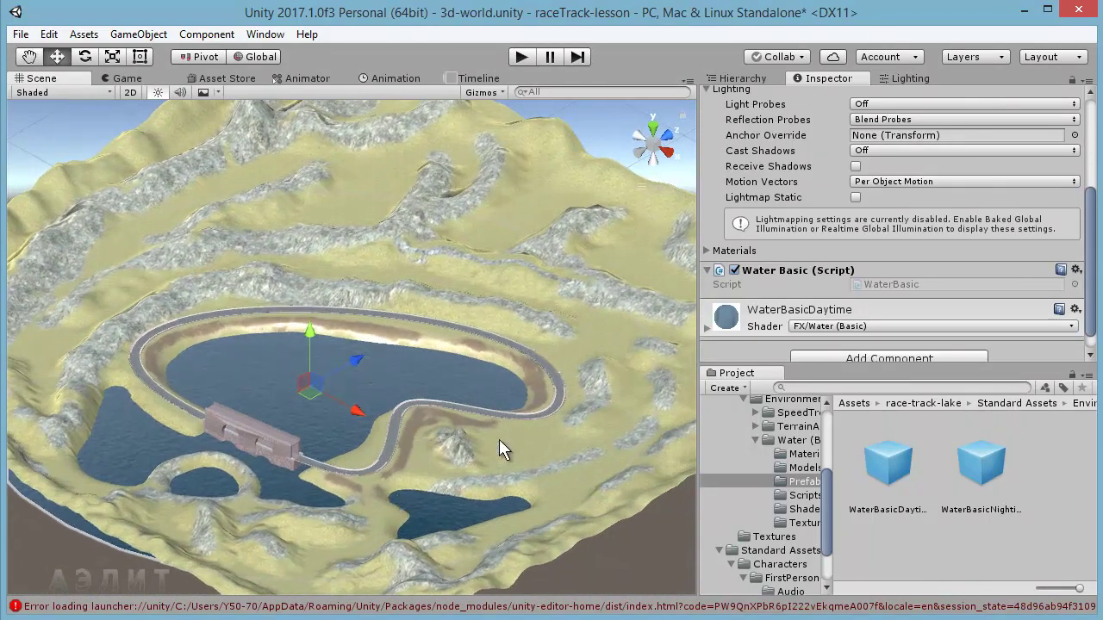
{"action": "left_click_drag", "start_coordinate": [475, 449], "coordinate": [220, 423], "text": "alt"}
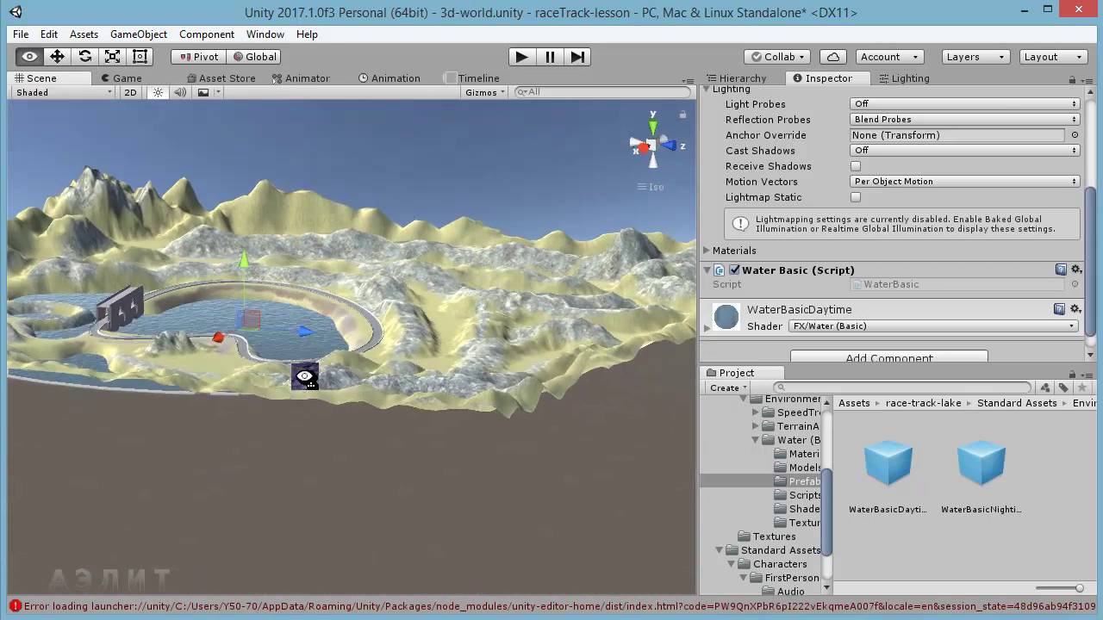
{"action": "left_click_drag", "start_coordinate": [219, 422], "coordinate": [292, 340], "text": "alt"}
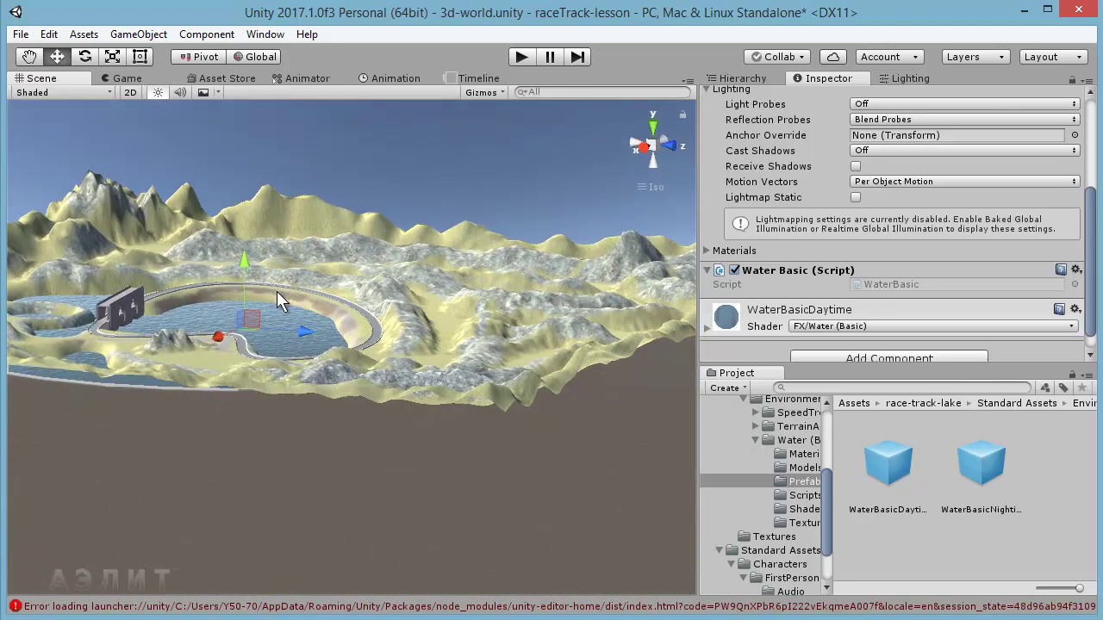
{"action": "left_click_drag", "start_coordinate": [247, 260], "coordinate": [255, 252]}
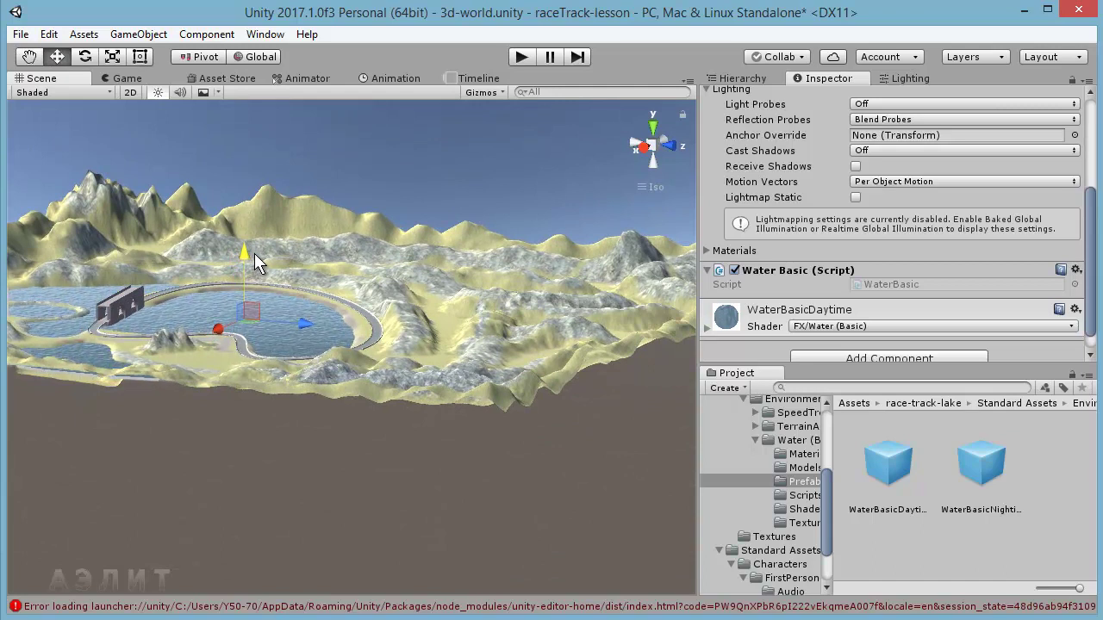
{"action": "left_click_drag", "start_coordinate": [332, 306], "coordinate": [337, 438], "text": "alt"}
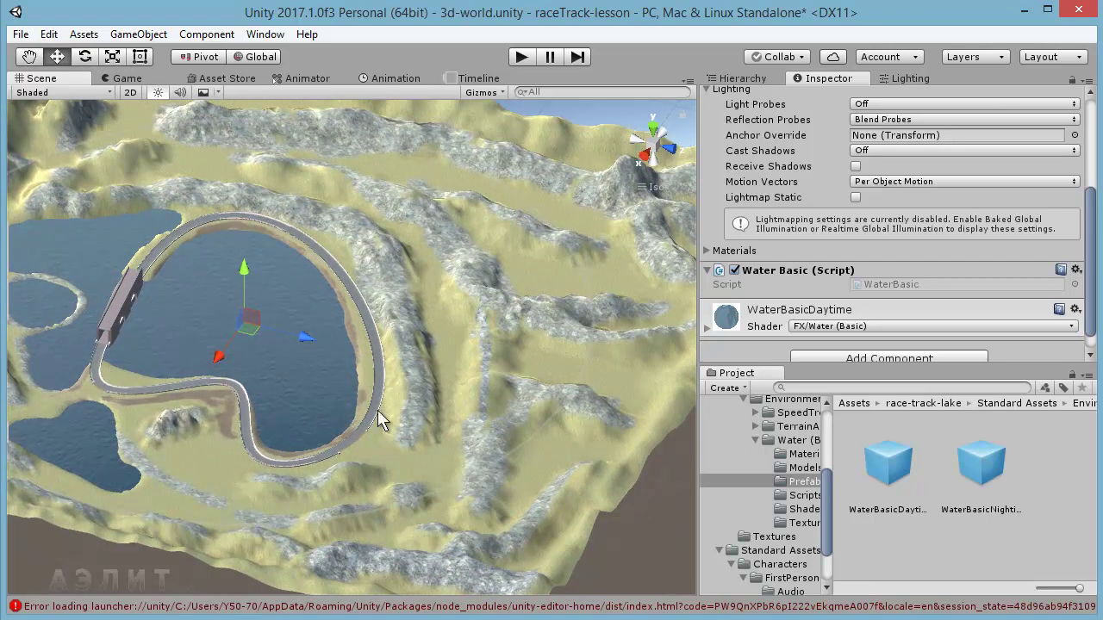
{"action": "left_click_drag", "start_coordinate": [276, 352], "coordinate": [269, 301], "text": "alt"}
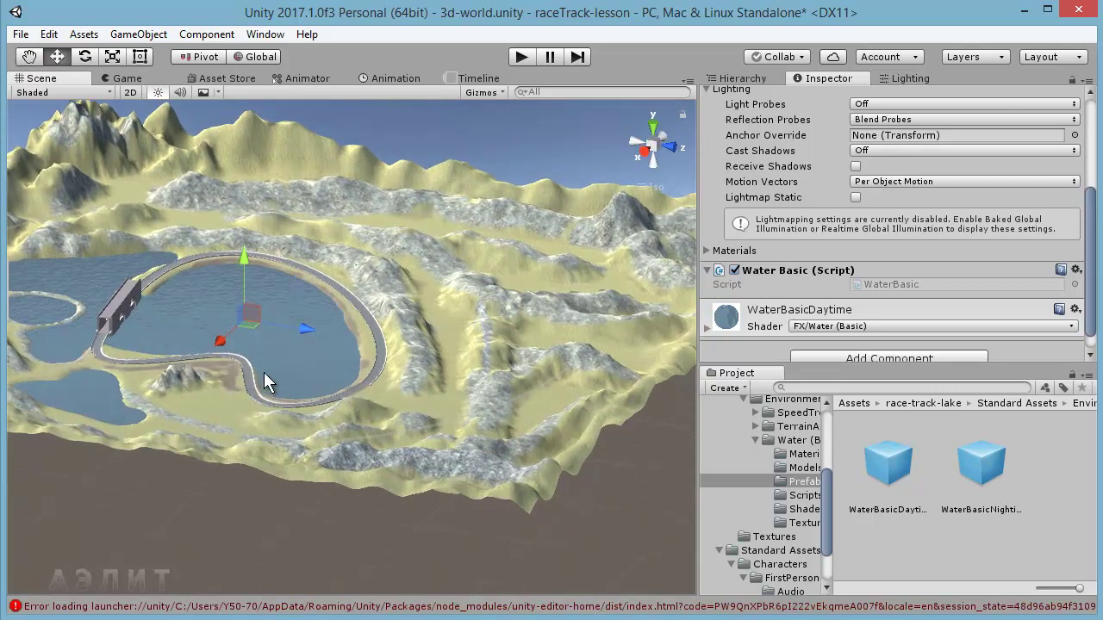
{"action": "left_click_drag", "start_coordinate": [192, 341], "coordinate": [321, 420], "text": "alt"}
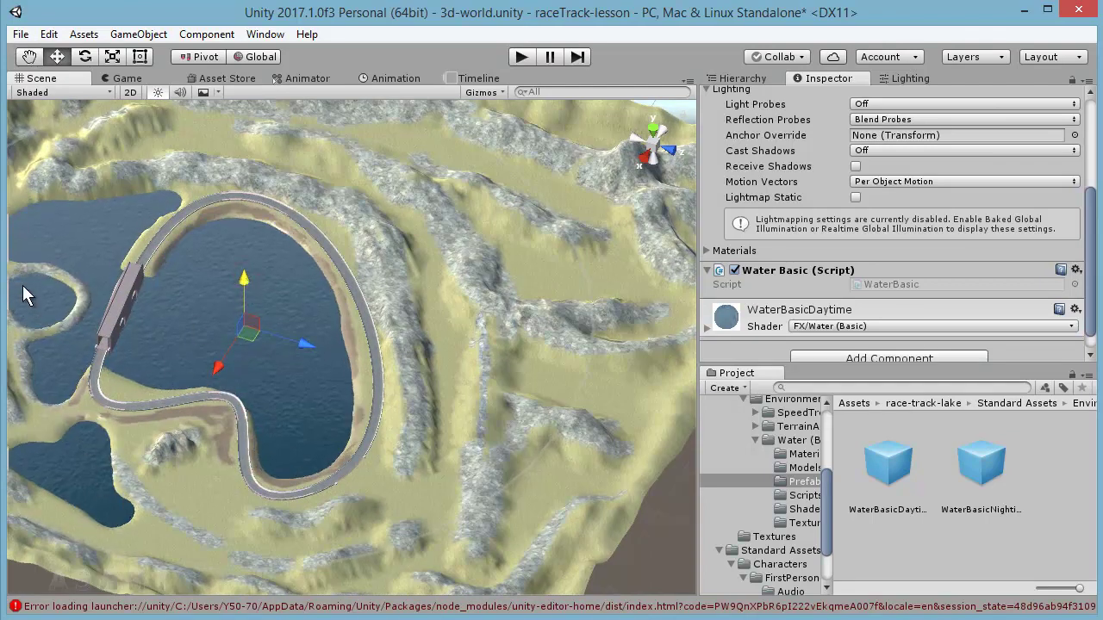
{"action": "mouse_move", "coordinate": [288, 384]}
{"action": "left_mouse_down", "text": "alt"}
{"action": "mouse_move", "coordinate": [416, 396]}
{"action": "mouse_move", "coordinate": [406, 414]}
{"action": "left_mouse_up", "text": "alt"}
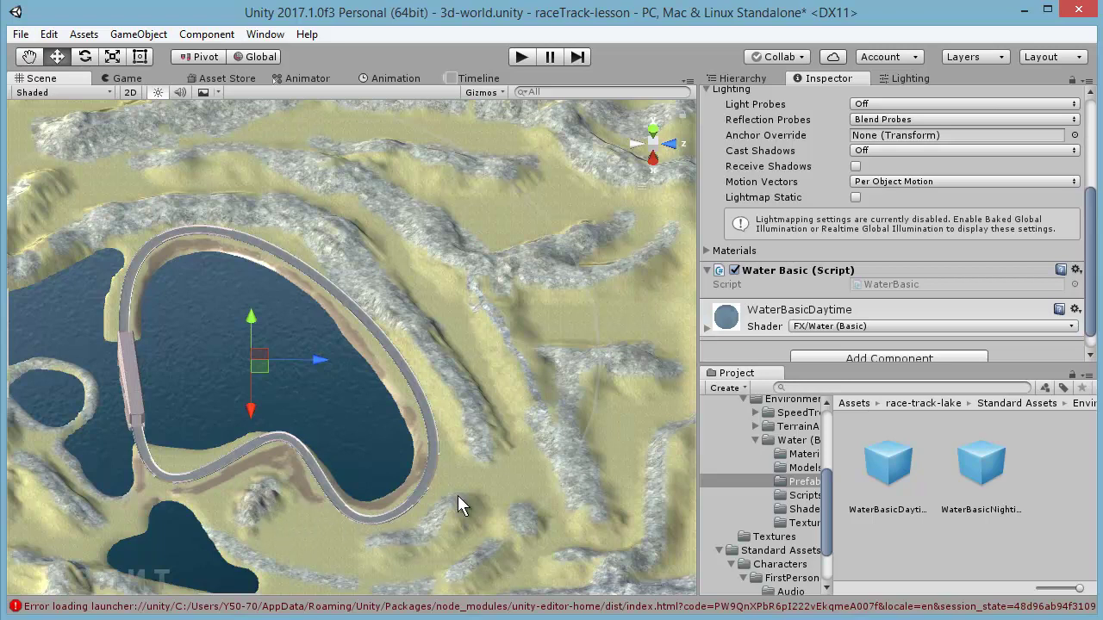
{"action": "left_click", "coordinate": [84, 33]}
{"action": "mouse_move", "coordinate": [101, 186]}
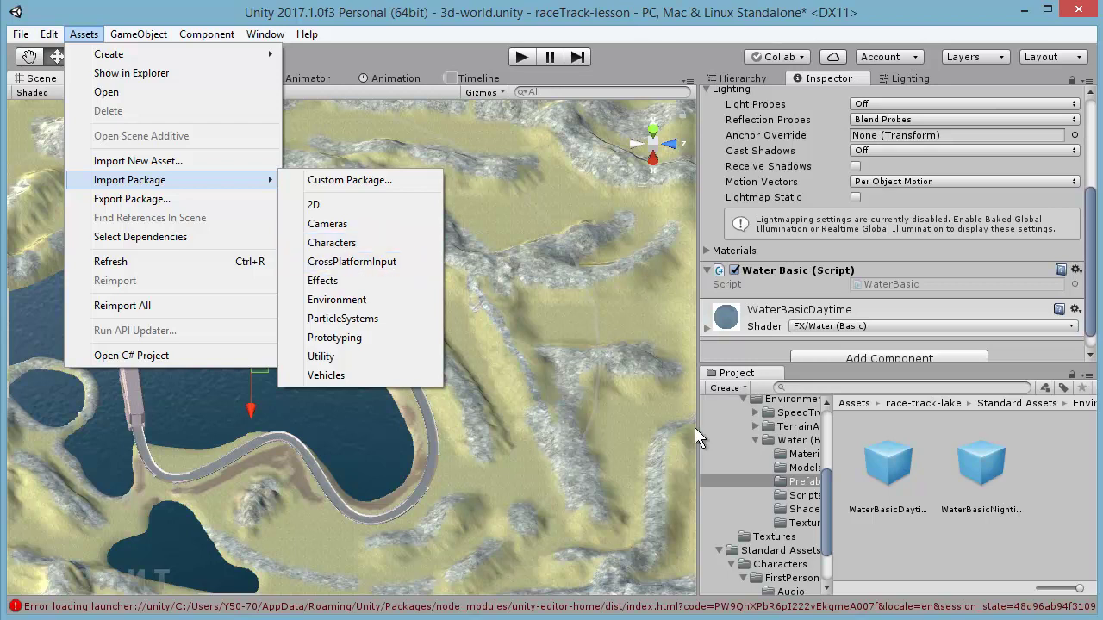
{"action": "left_click", "coordinate": [826, 488]}
Step: Open Standard Assets > Characters > FirstPersonCharacter > Prefabs to show FPSController
{"action": "scroll", "coordinate": [829, 506], "scroll_direction": "down", "scroll_amount": 3}
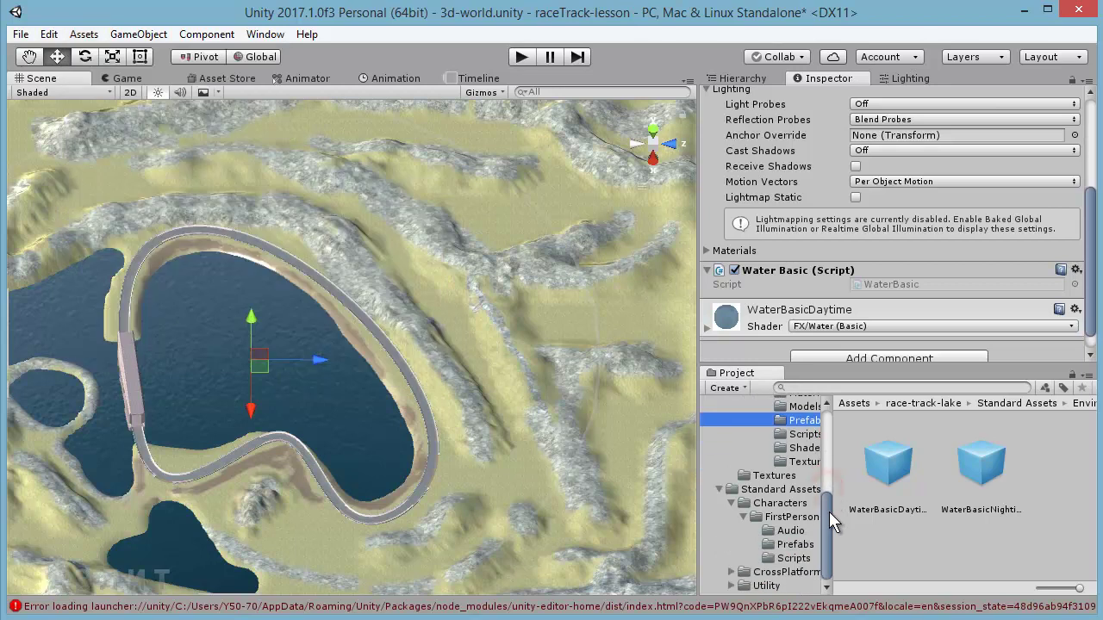
{"action": "left_click", "coordinate": [741, 504]}
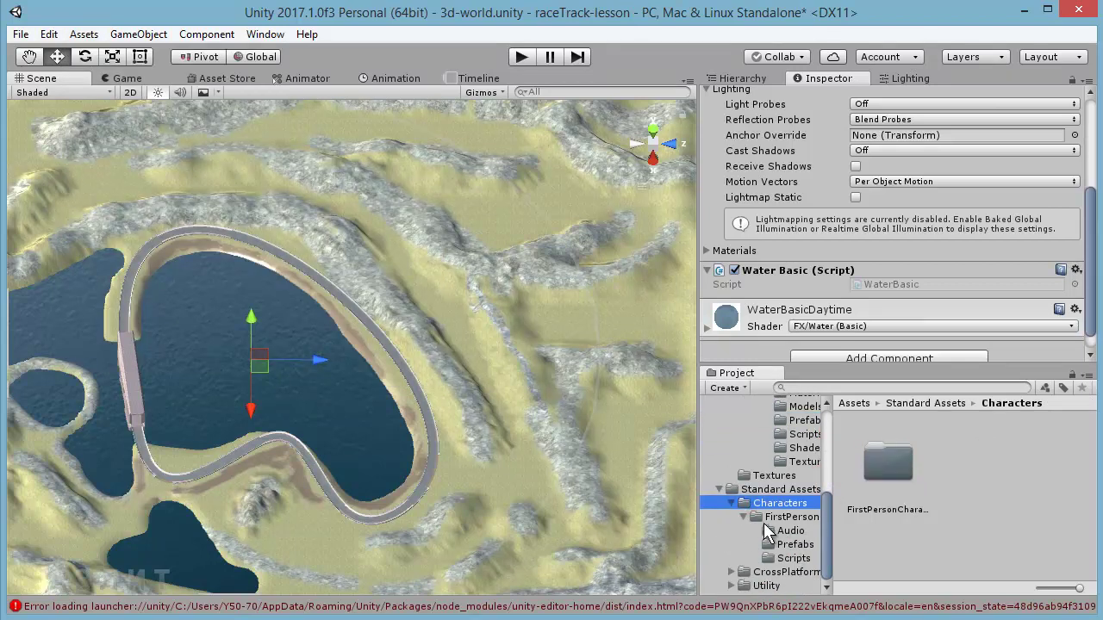
{"action": "left_click", "coordinate": [759, 518]}
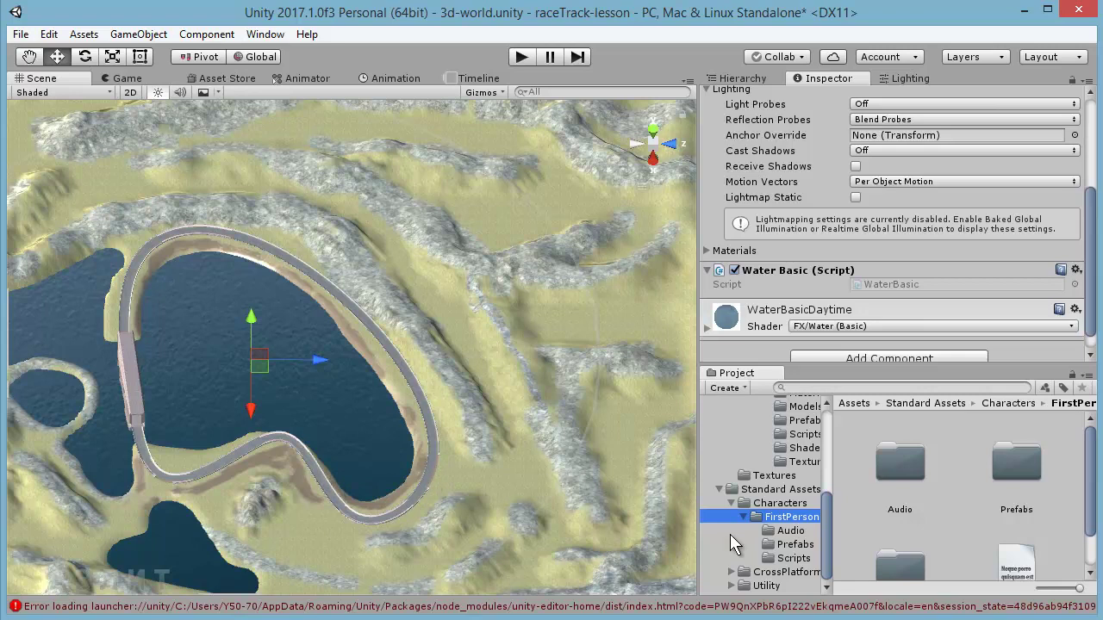
{"action": "left_click", "coordinate": [791, 544]}
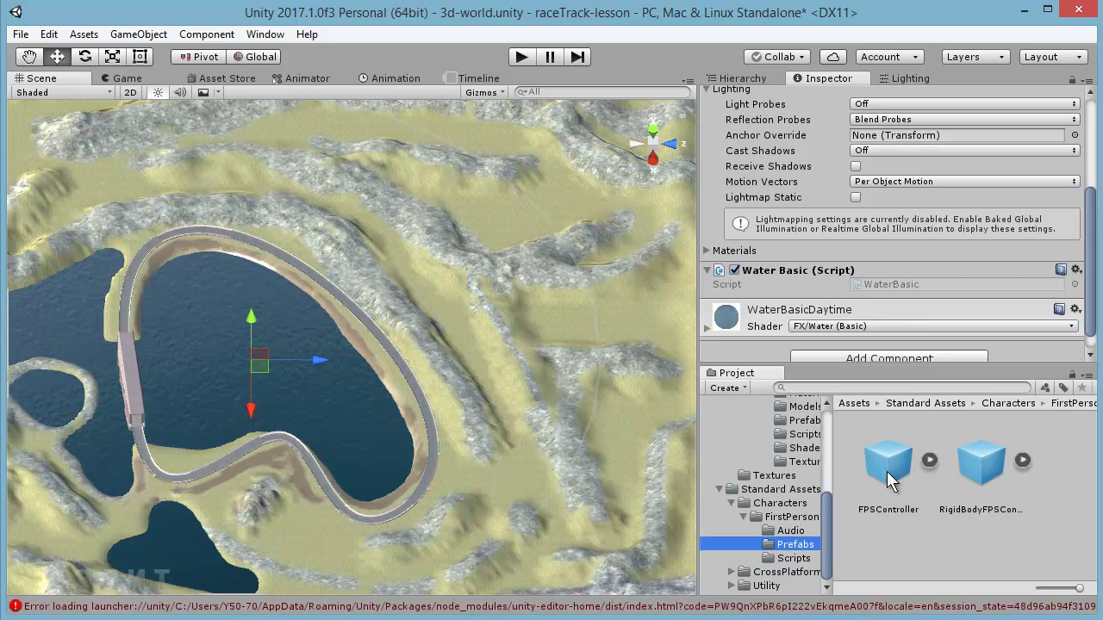
Step: Place an FPSController beside the track near the lake and orbit to check it
{"action": "mouse_move", "coordinate": [543, 488]}
{"action": "left_mouse_down", "text": "alt"}
{"action": "mouse_move", "coordinate": [438, 427]}
{"action": "mouse_move", "coordinate": [384, 430]}
{"action": "left_mouse_up", "text": "alt"}
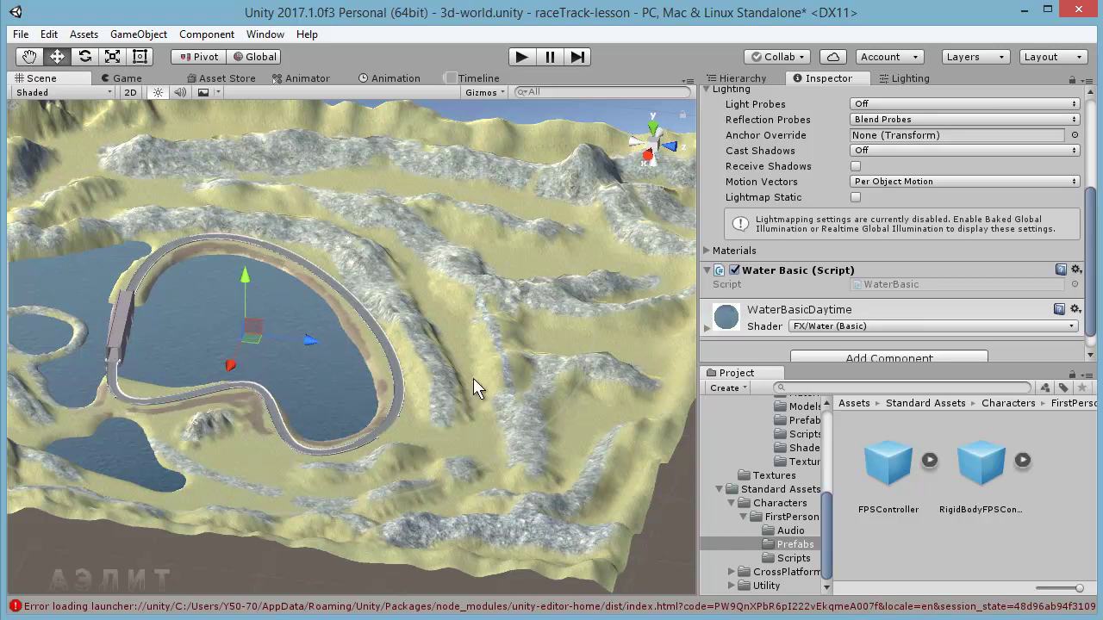
{"action": "left_click_drag", "start_coordinate": [886, 461], "coordinate": [792, 443]}
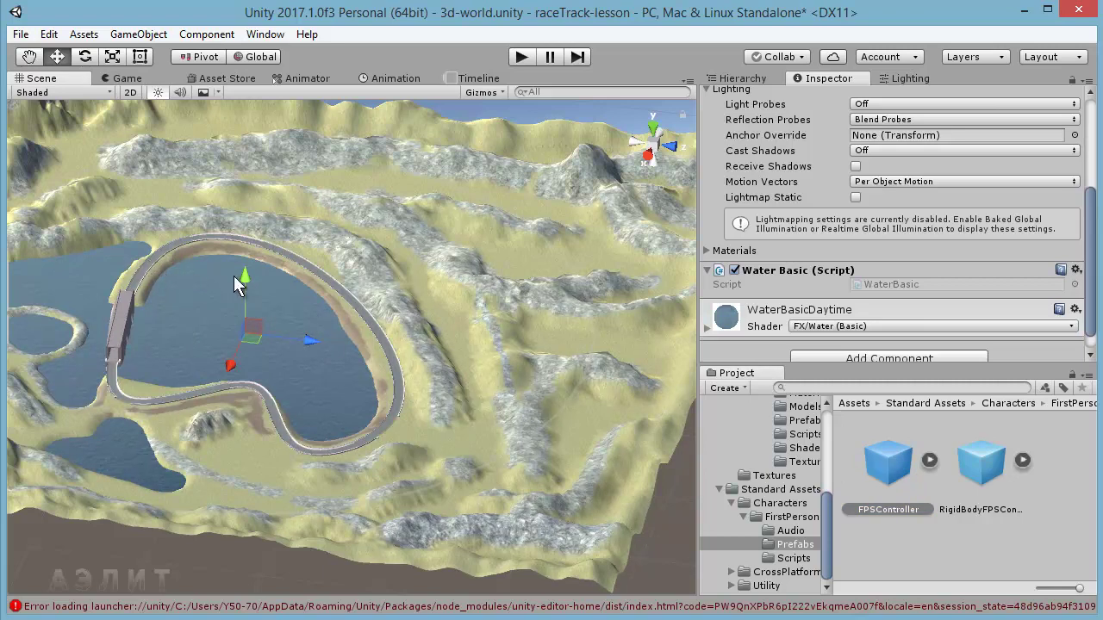
{"action": "left_click_drag", "start_coordinate": [190, 274], "coordinate": [155, 254]}
{"action": "mouse_move", "coordinate": [203, 416]}
{"action": "left_mouse_down", "text": "alt"}
{"action": "mouse_move", "coordinate": [421, 435]}
{"action": "mouse_move", "coordinate": [345, 324]}
{"action": "left_mouse_up", "text": "alt"}
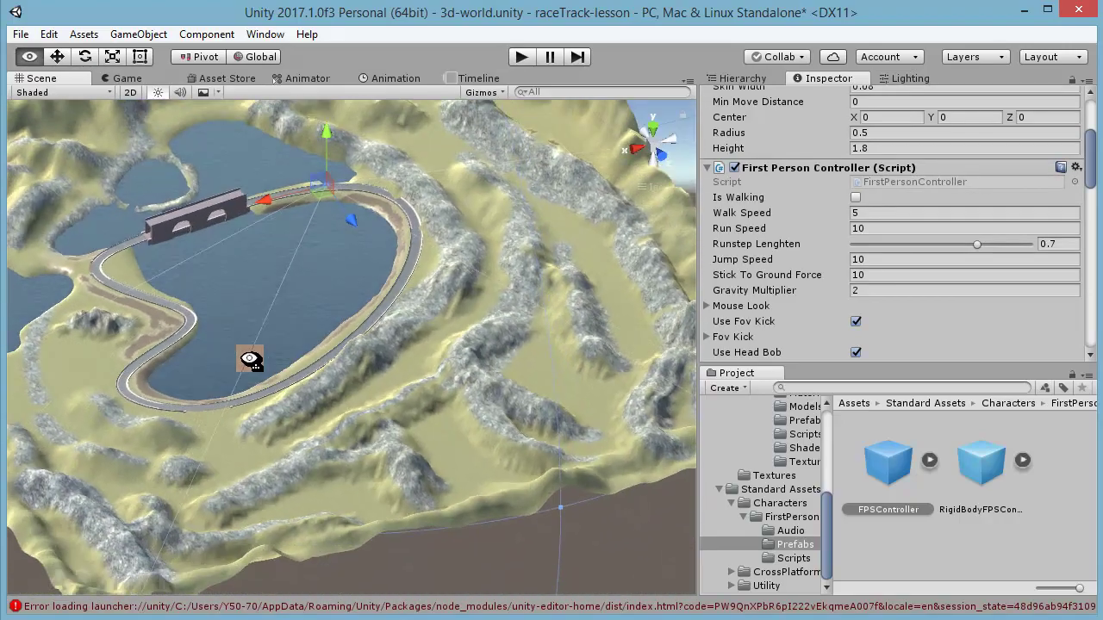
{"action": "left_click_drag", "start_coordinate": [344, 324], "coordinate": [246, 315], "text": "alt"}
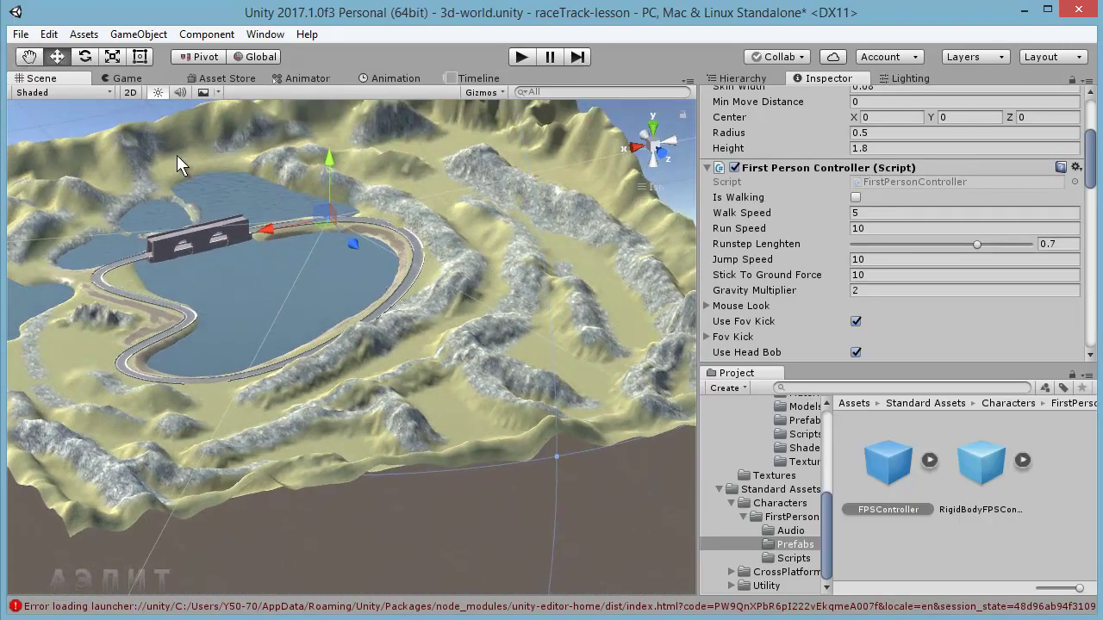
{"action": "left_click", "coordinate": [20, 35]}
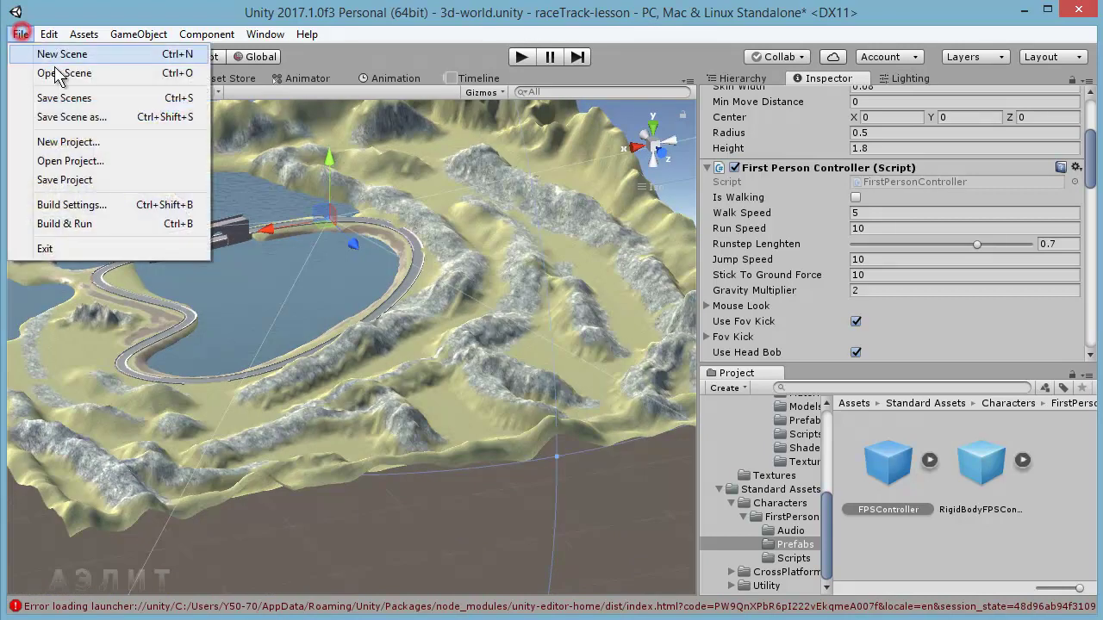
Step: Save the scene and enter play mode to test the first-person view
{"action": "left_click", "coordinate": [127, 101]}
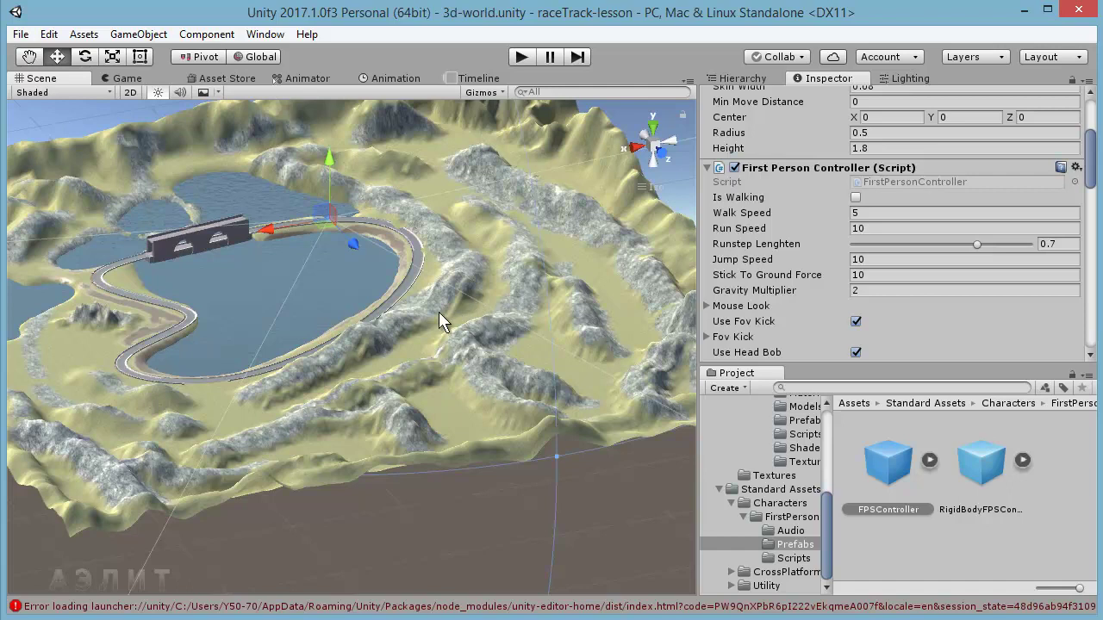
{"action": "left_click", "coordinate": [522, 55]}
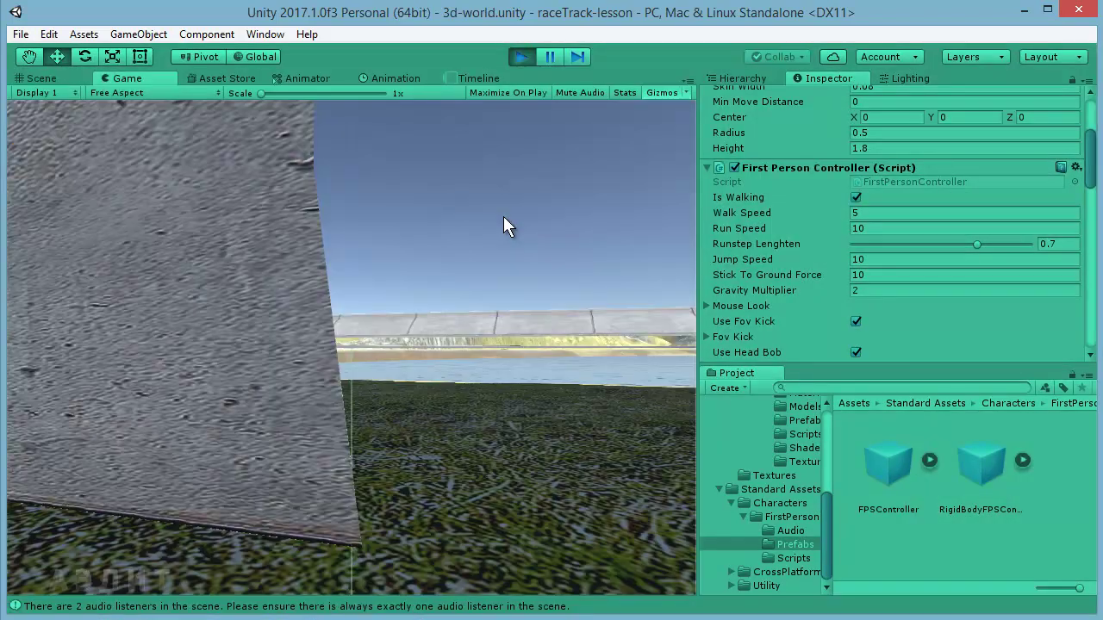
Step: Take control of the first-person player and walk along the track wall across the grass
{"action": "left_click", "coordinate": [503, 216]}
{"action": "key", "text": "w"}
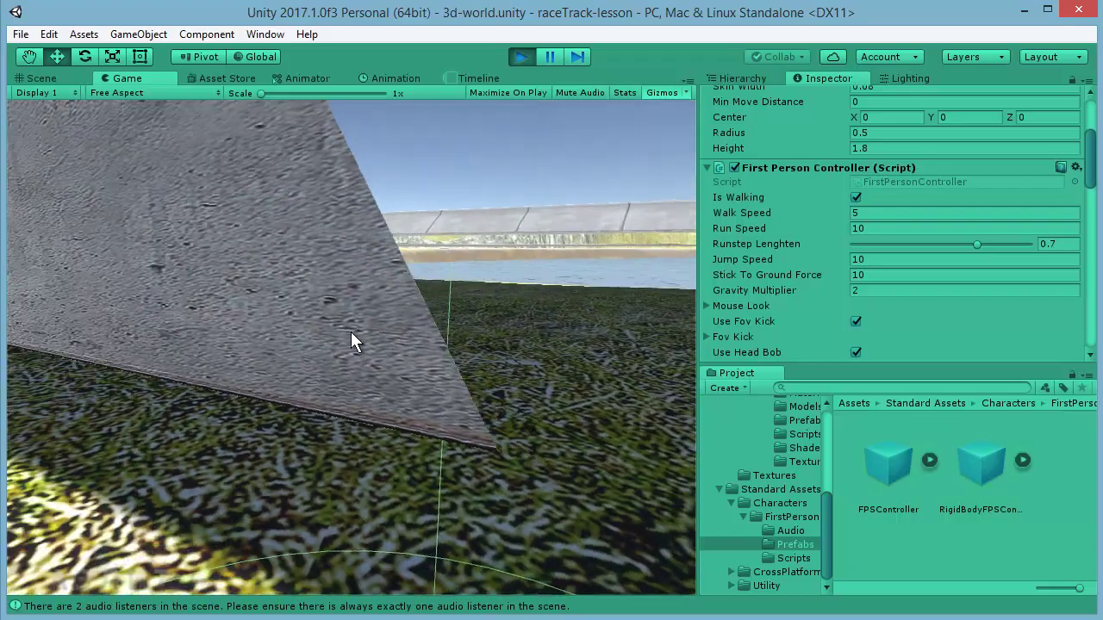
{"action": "key", "text": "w"}
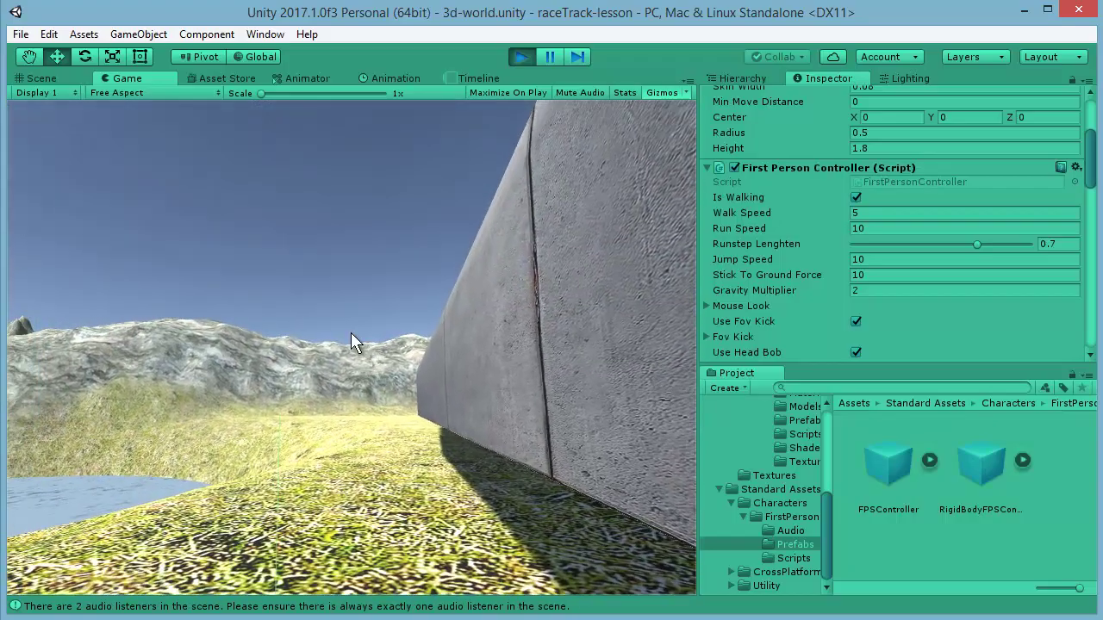
{"action": "key", "text": "w"}
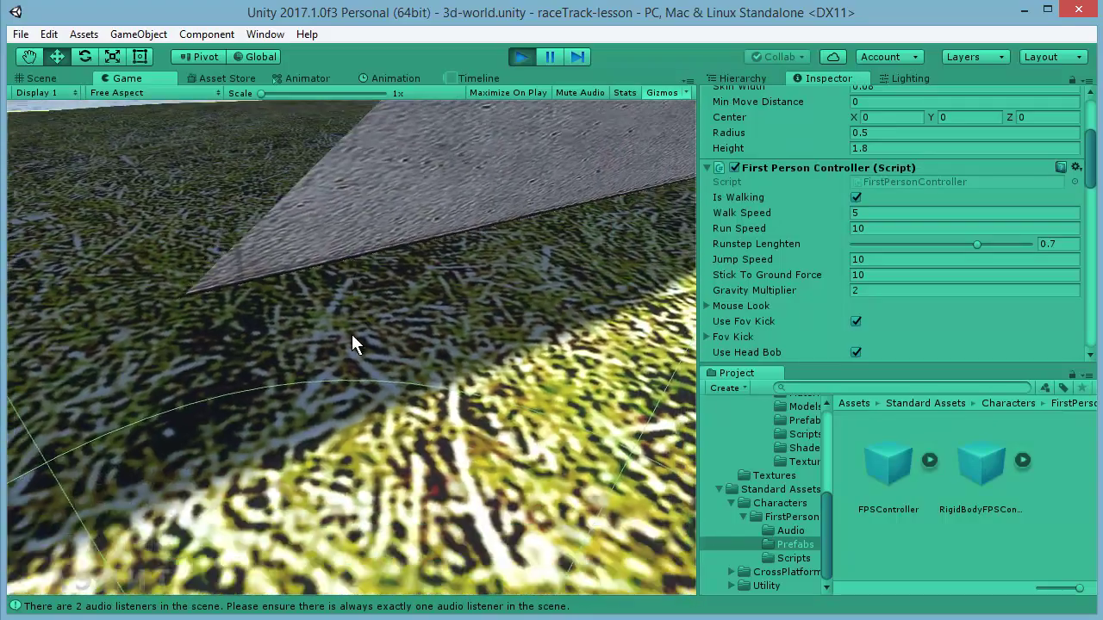
{"action": "key", "text": "w"}
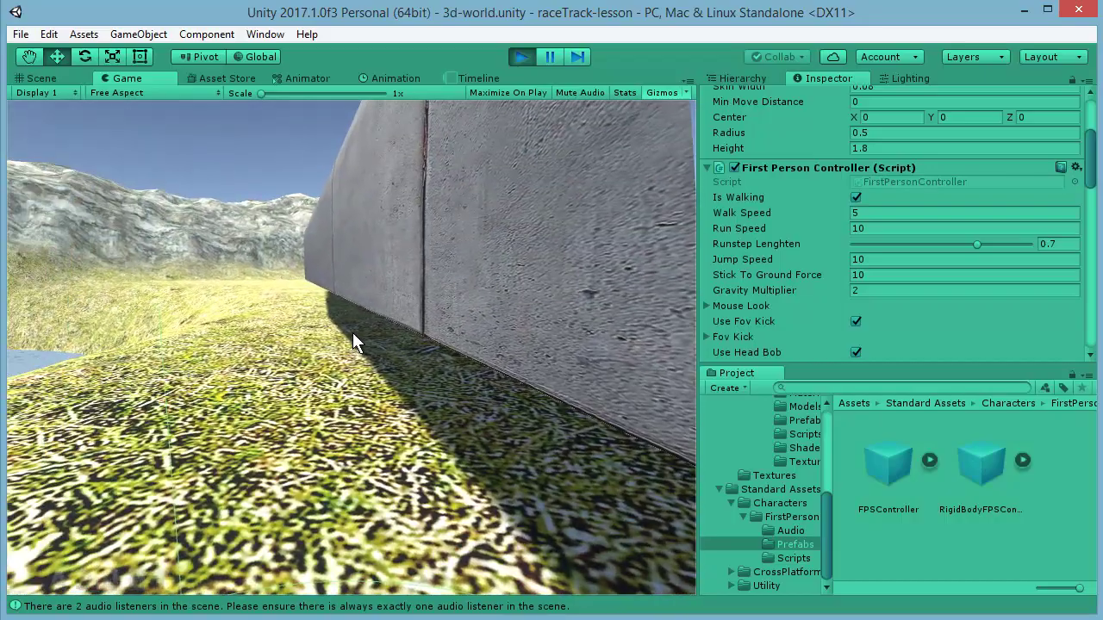
{"action": "key", "text": "w"}
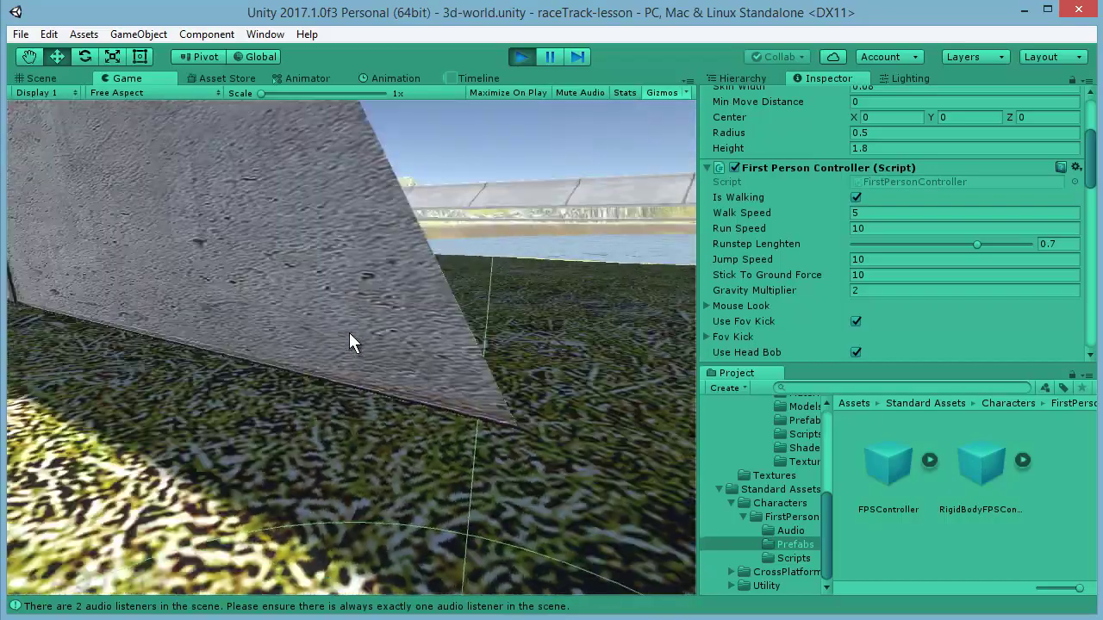
{"action": "key", "text": "w"}
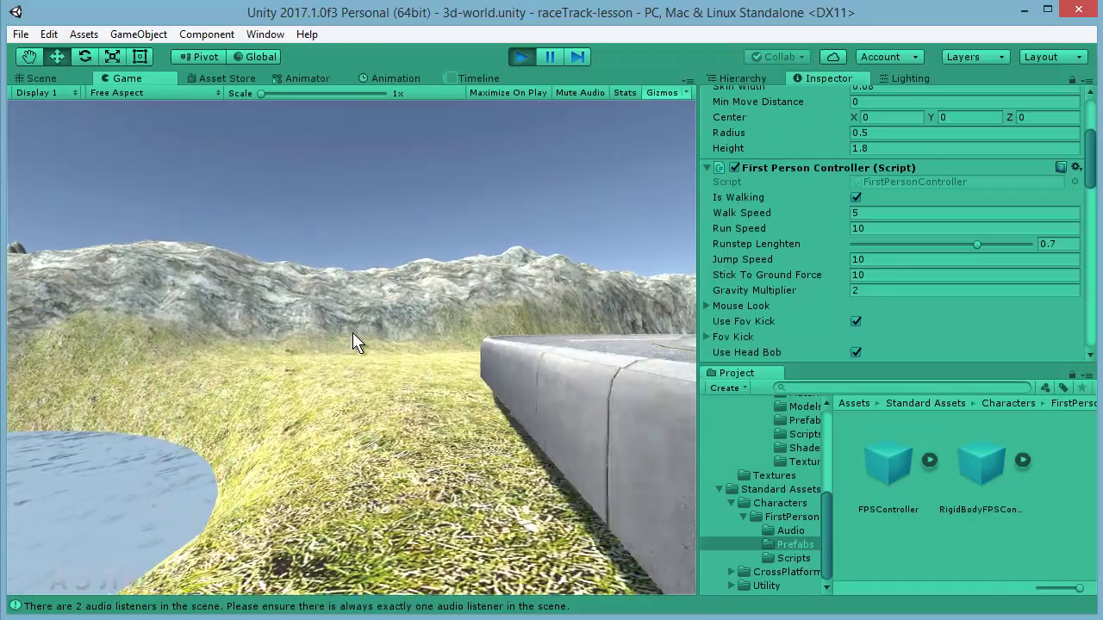
Step: Walk onto the race track, past the red-white curbs, and down to the lake shore
{"action": "key", "text": "Up"}
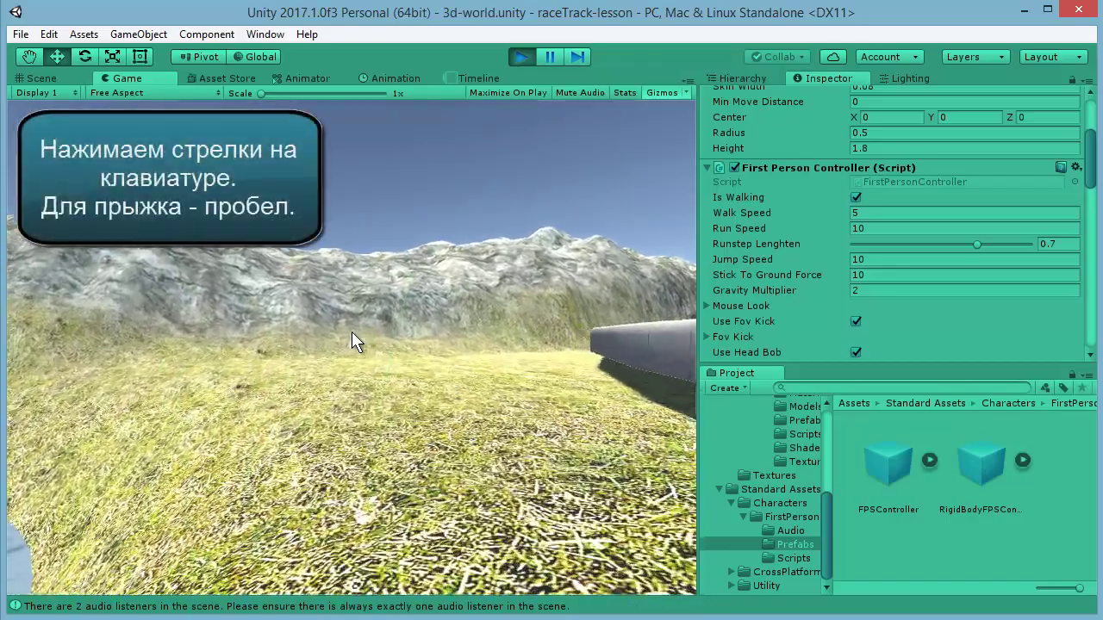
{"action": "key", "text": "Up"}
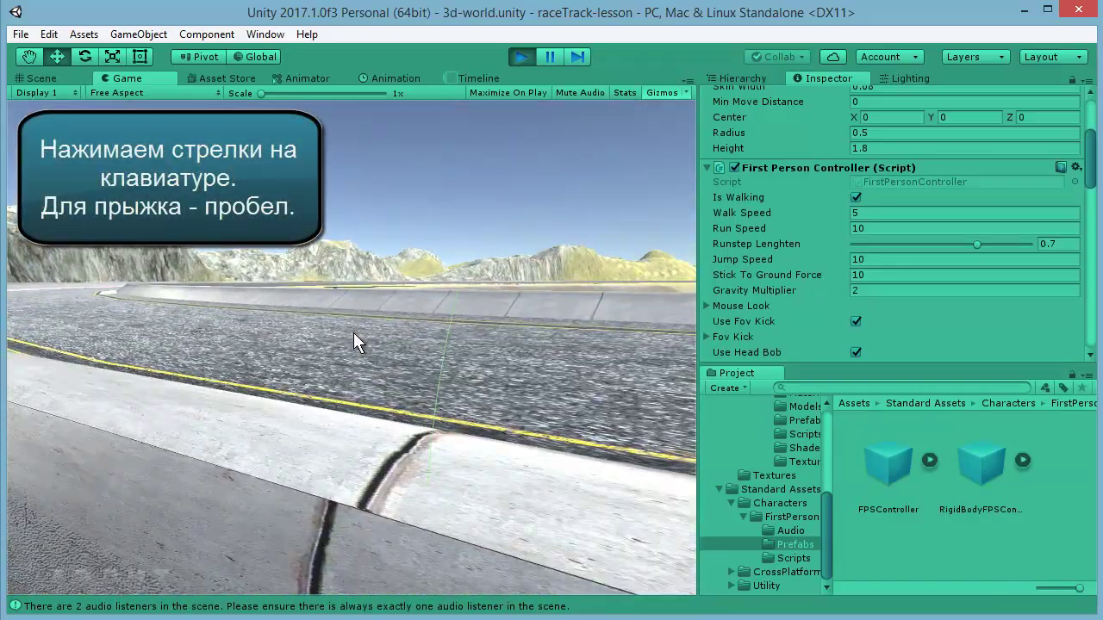
{"action": "key", "text": "Up"}
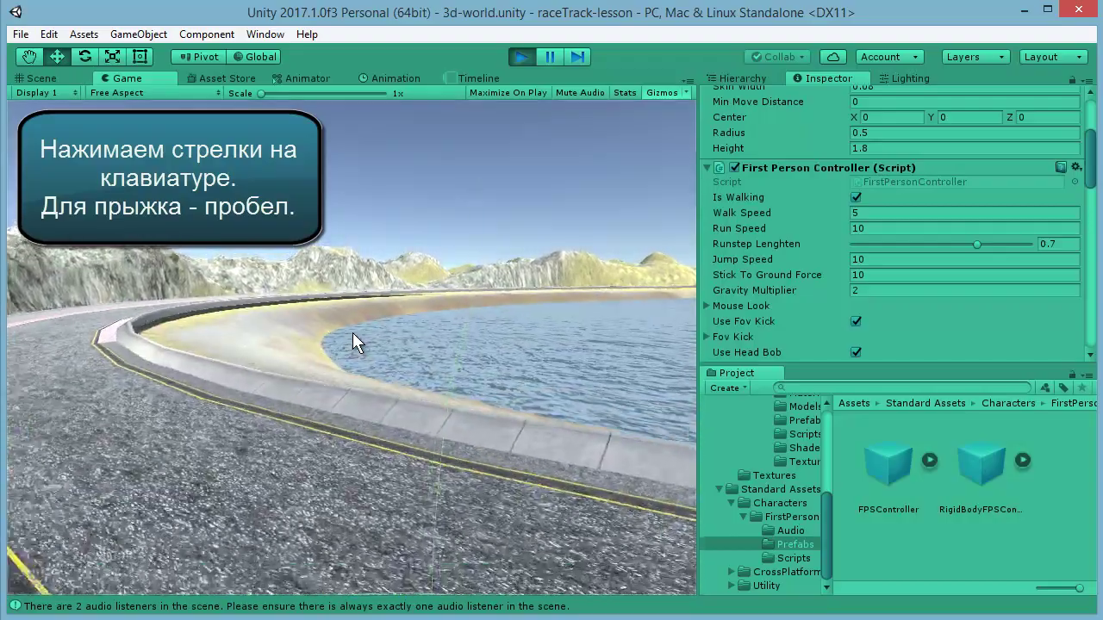
{"action": "key", "text": "Up"}
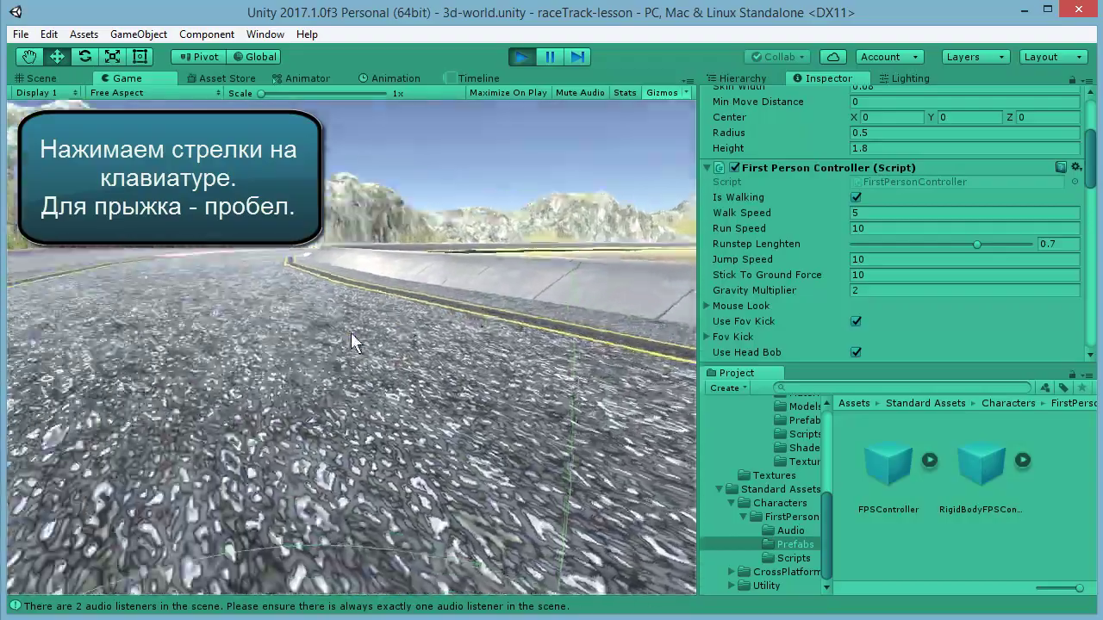
{"action": "key", "text": "Up"}
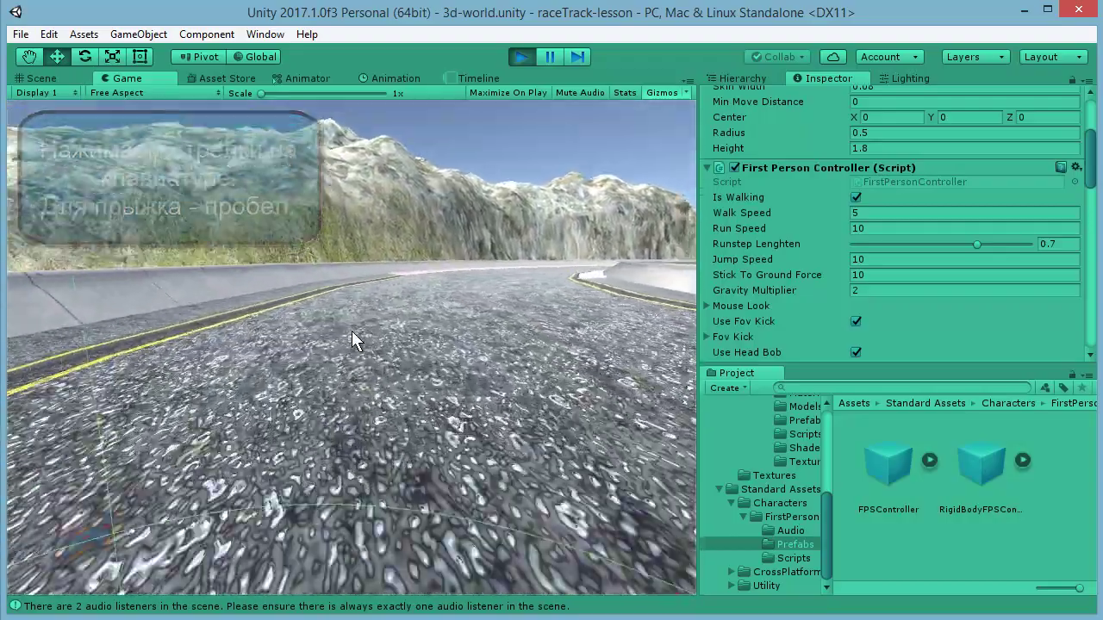
{"action": "key", "text": "Up"}
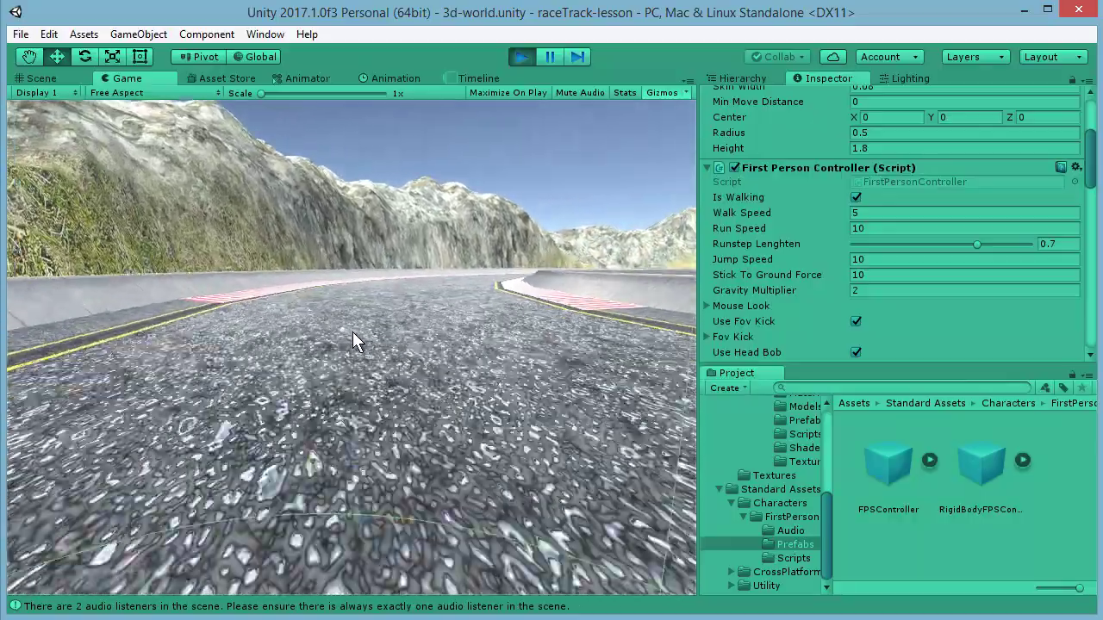
{"action": "key", "text": "Up"}
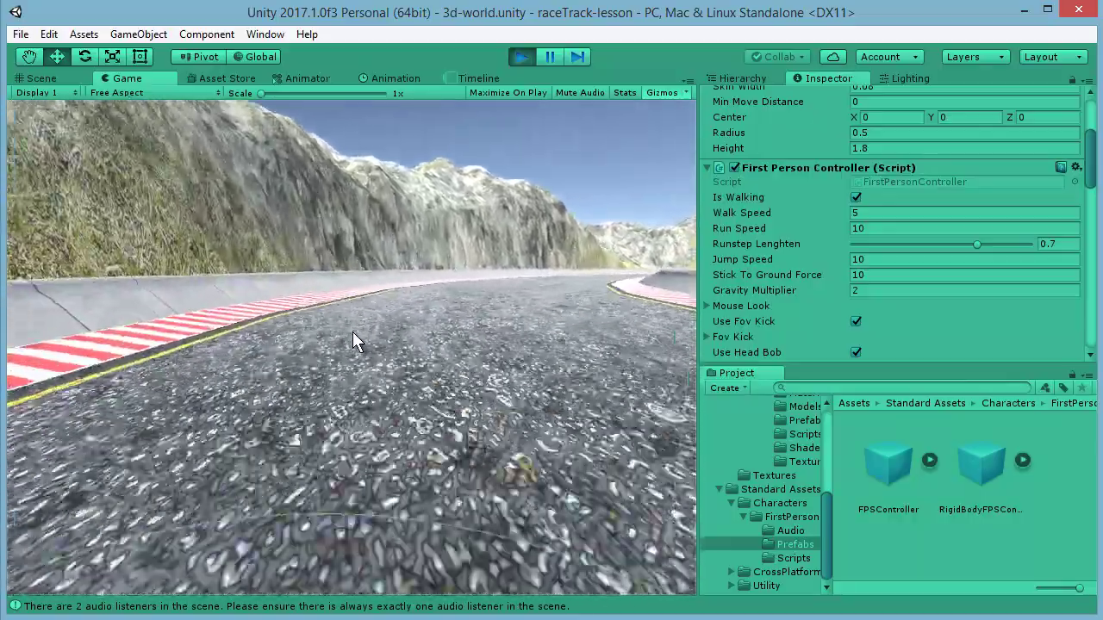
{"action": "key", "text": "Up"}
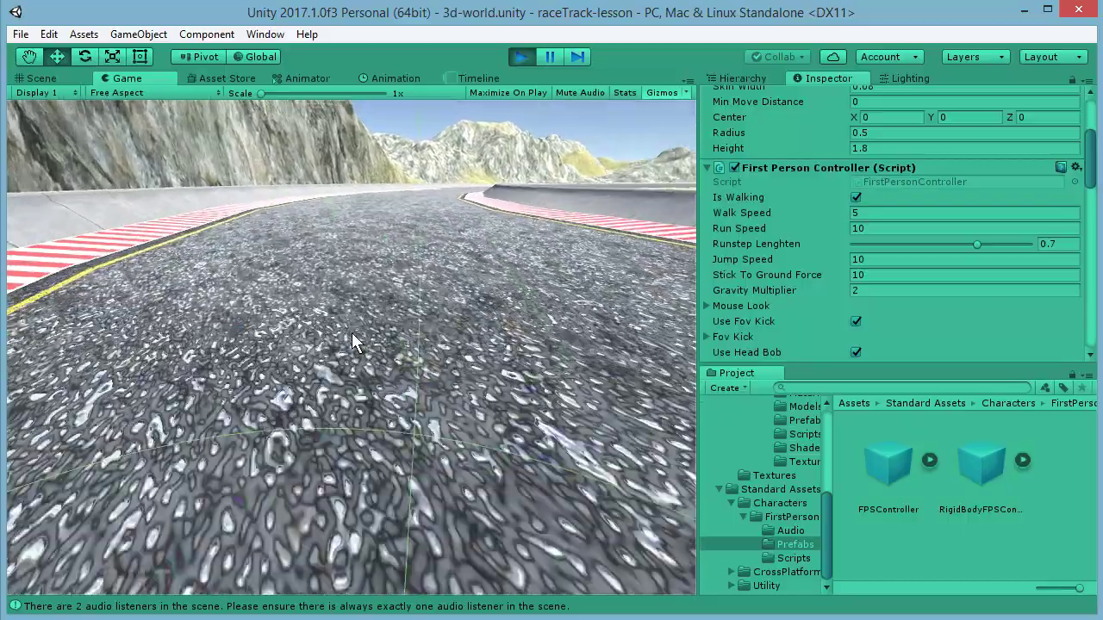
{"action": "key", "text": "Up"}
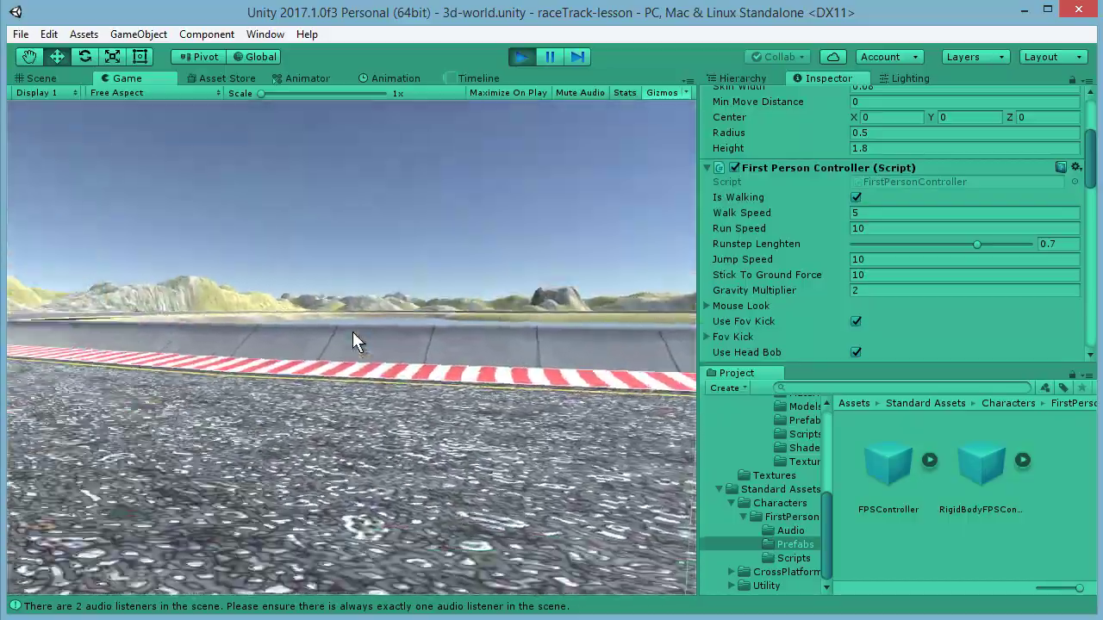
{"action": "key", "text": "Up"}
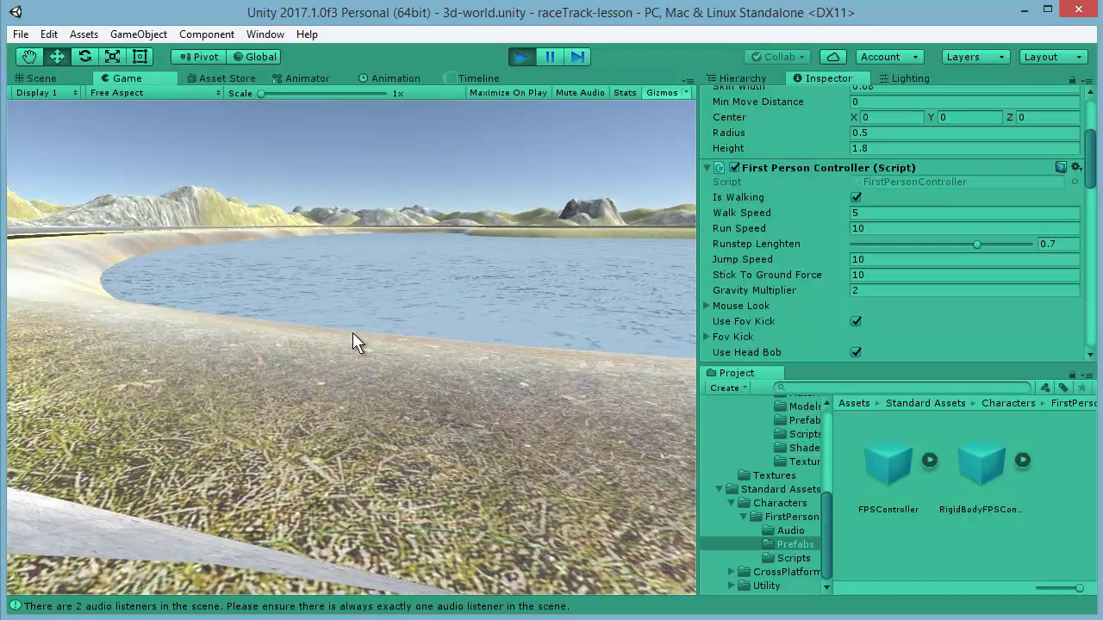
{"action": "key", "text": "Up"}
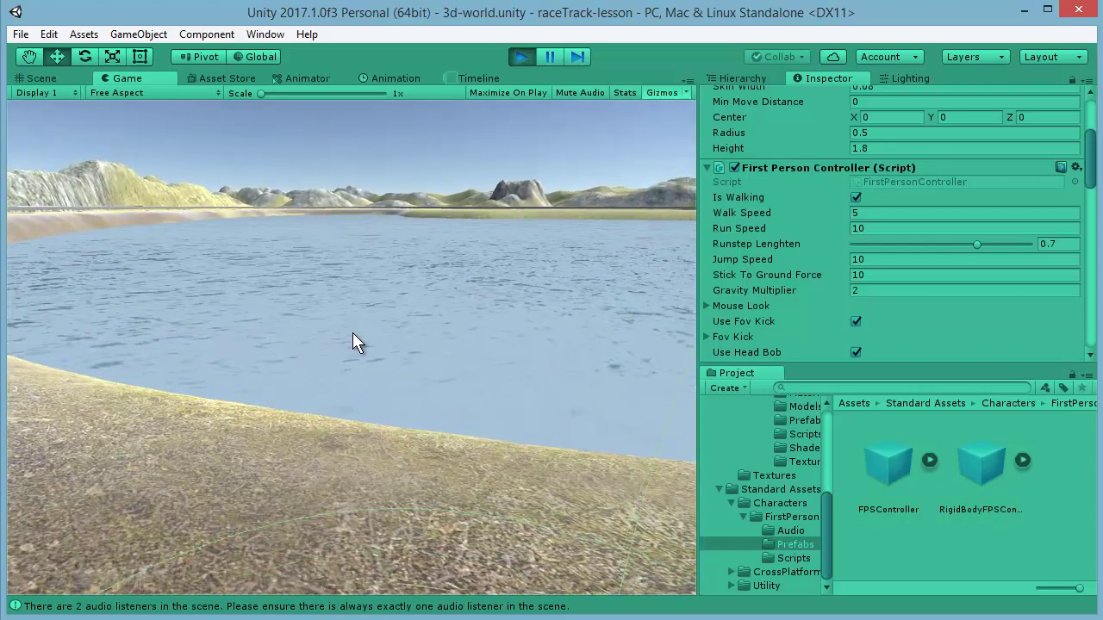
{"action": "key", "text": "Up"}
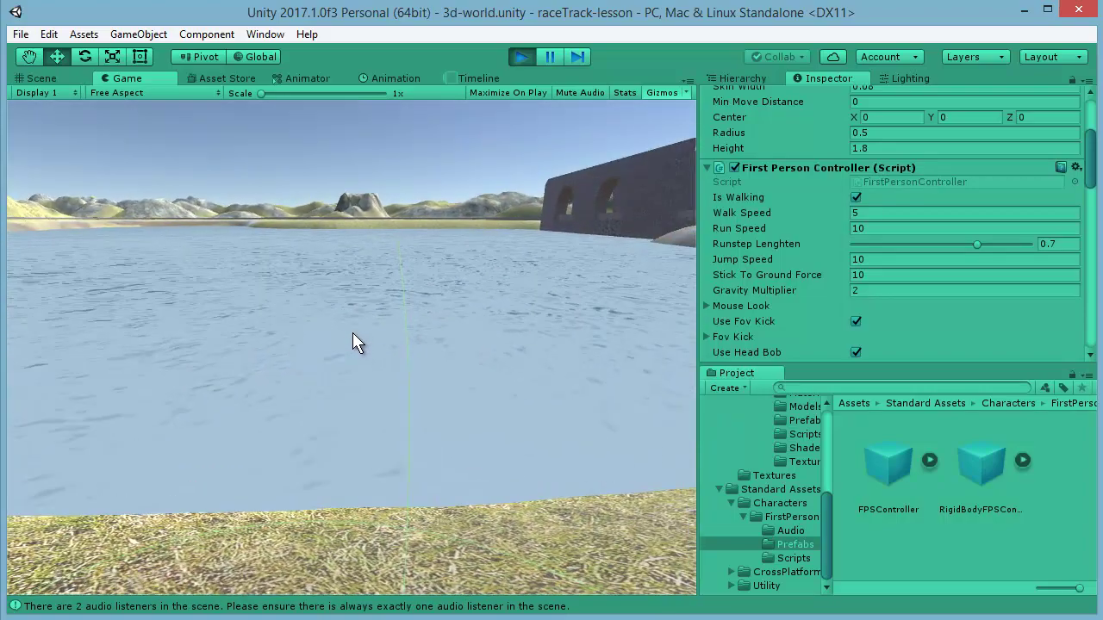
Step: Turn along the curved shoreline and grassy bank, then approach the stone wall
{"action": "key", "text": "Left"}
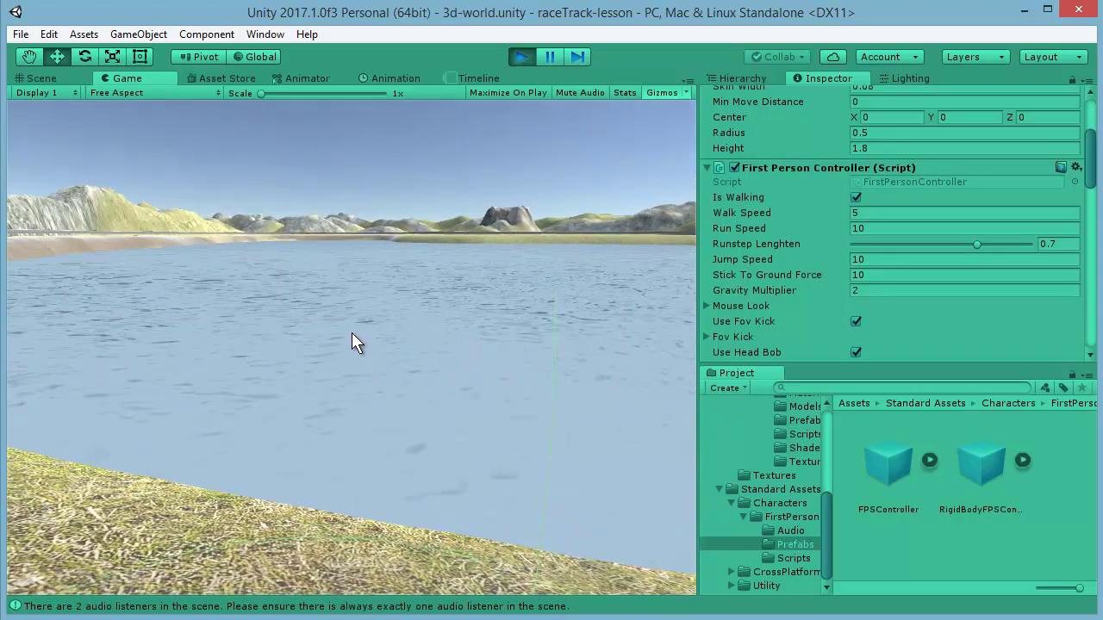
{"action": "key", "text": "Left"}
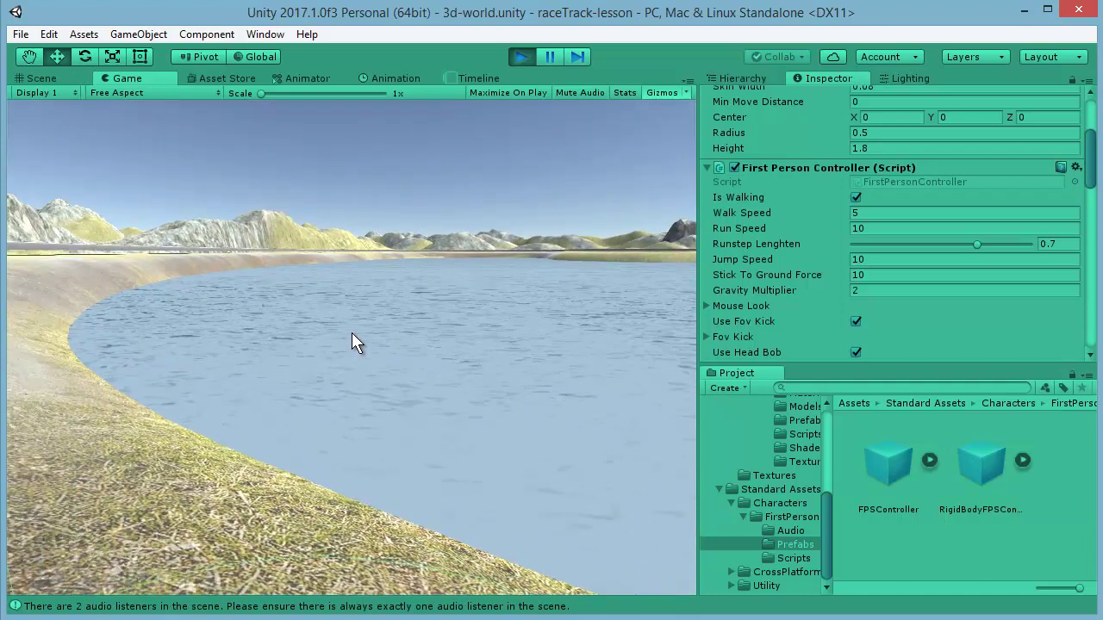
{"action": "key", "text": "Left"}
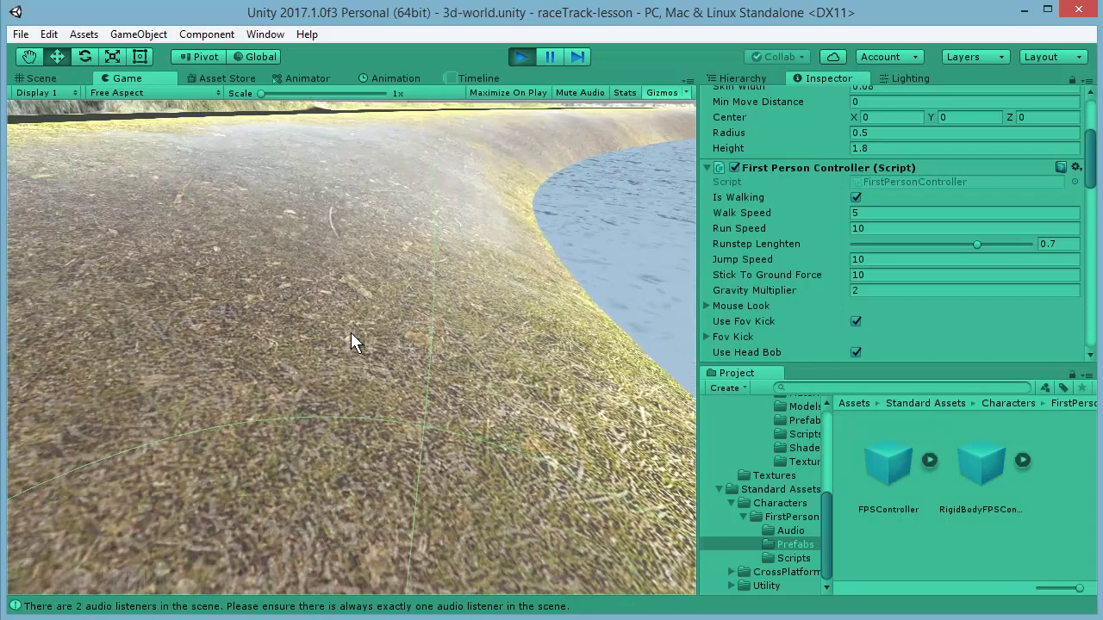
{"action": "key", "text": "Left"}
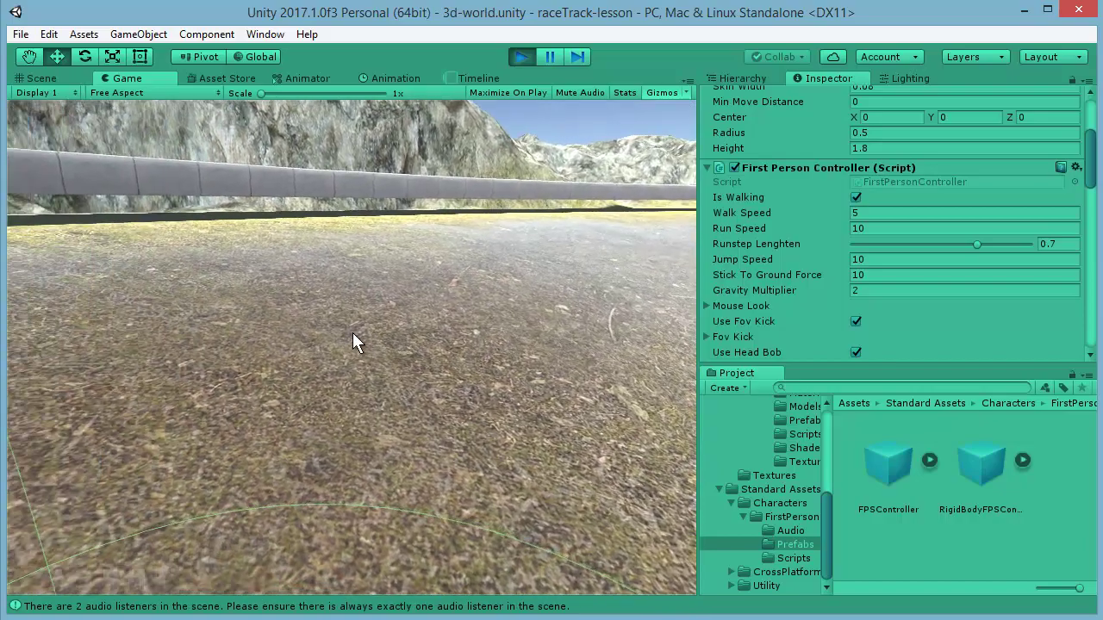
{"action": "key", "text": "Left"}
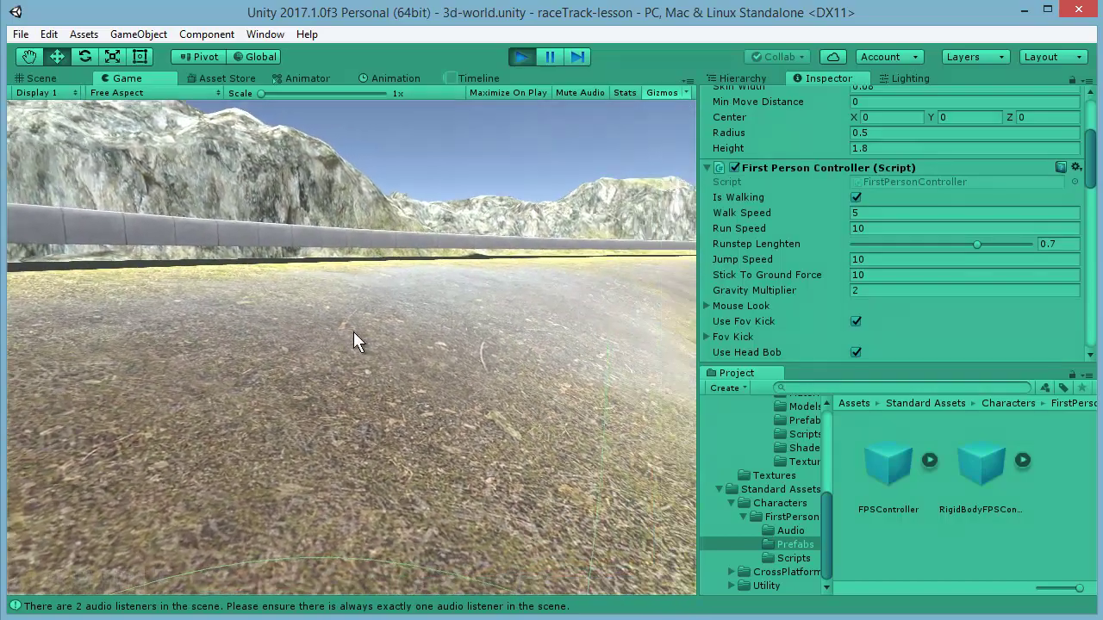
{"action": "key", "text": "Left"}
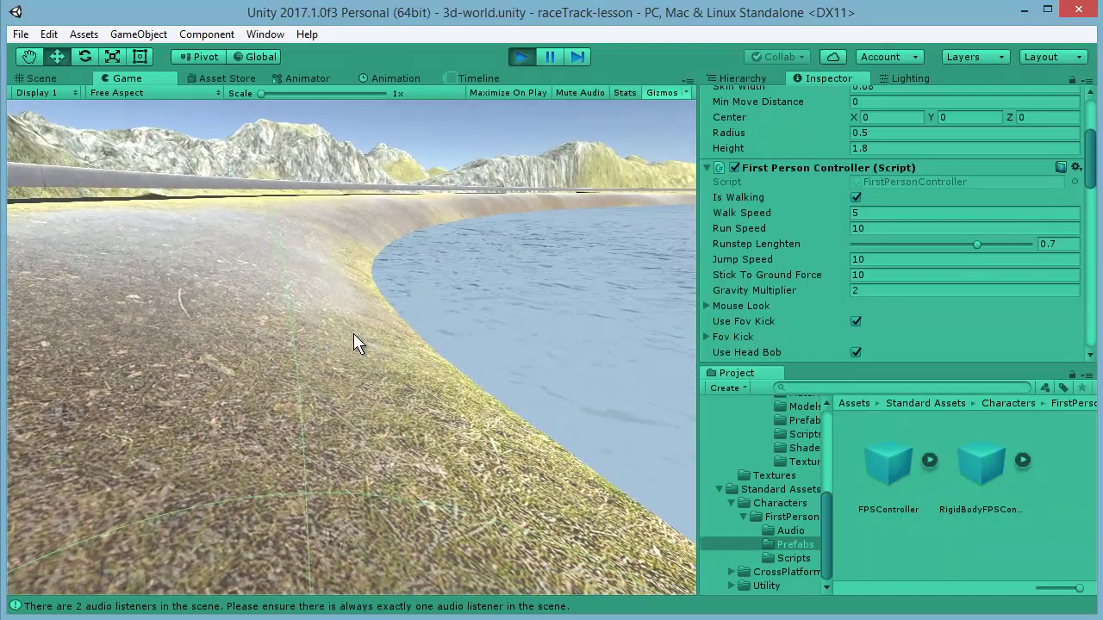
{"action": "key", "text": "Up"}
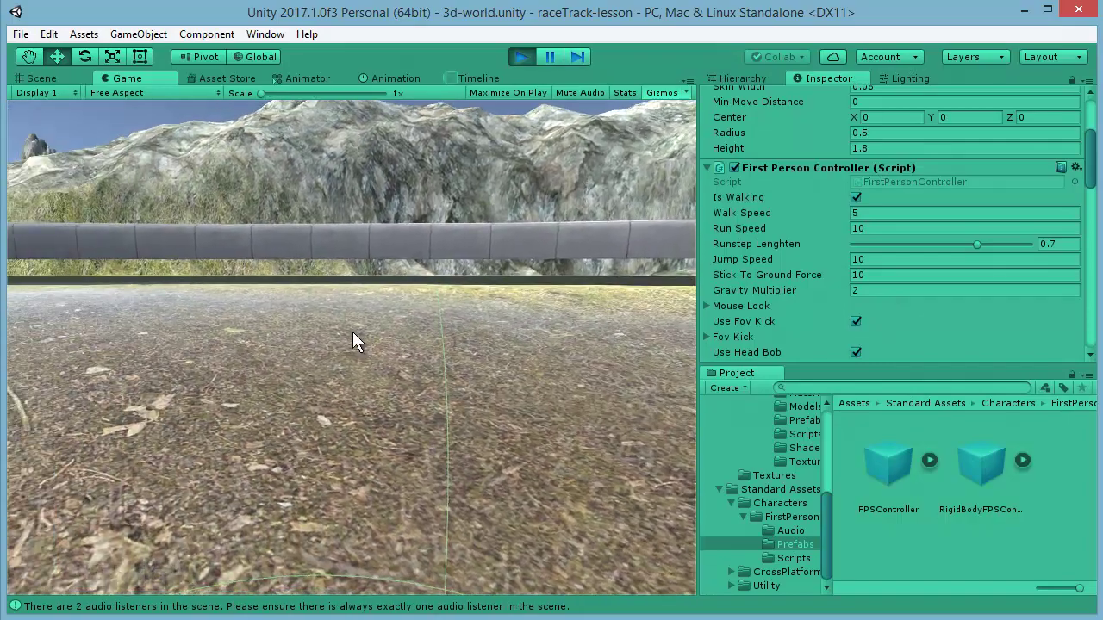
{"action": "key", "text": "Down"}
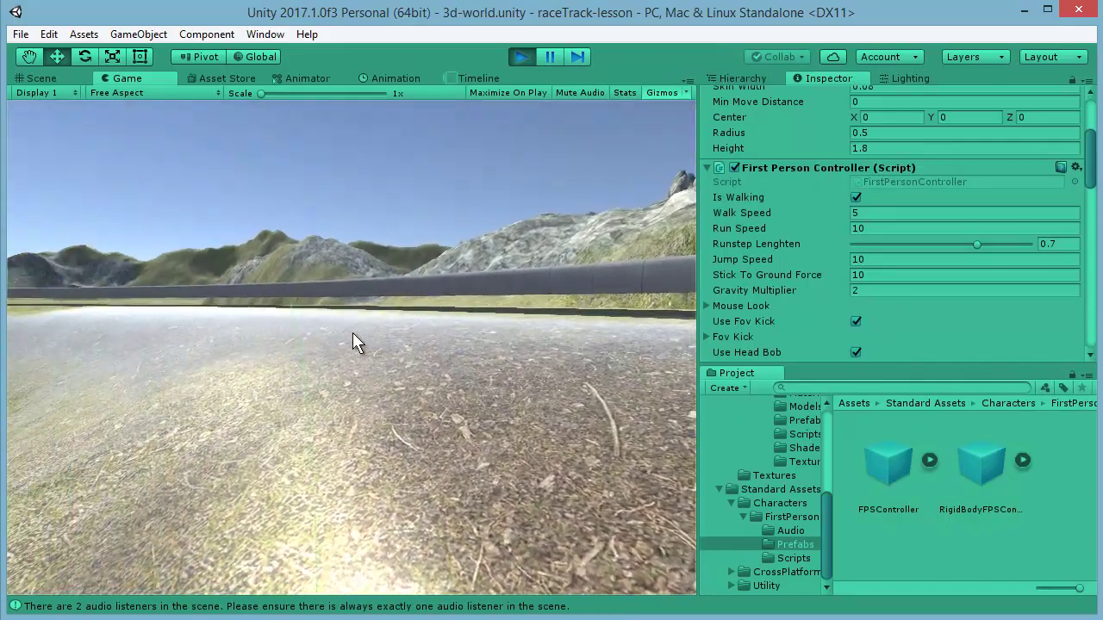
{"action": "key", "text": "Up"}
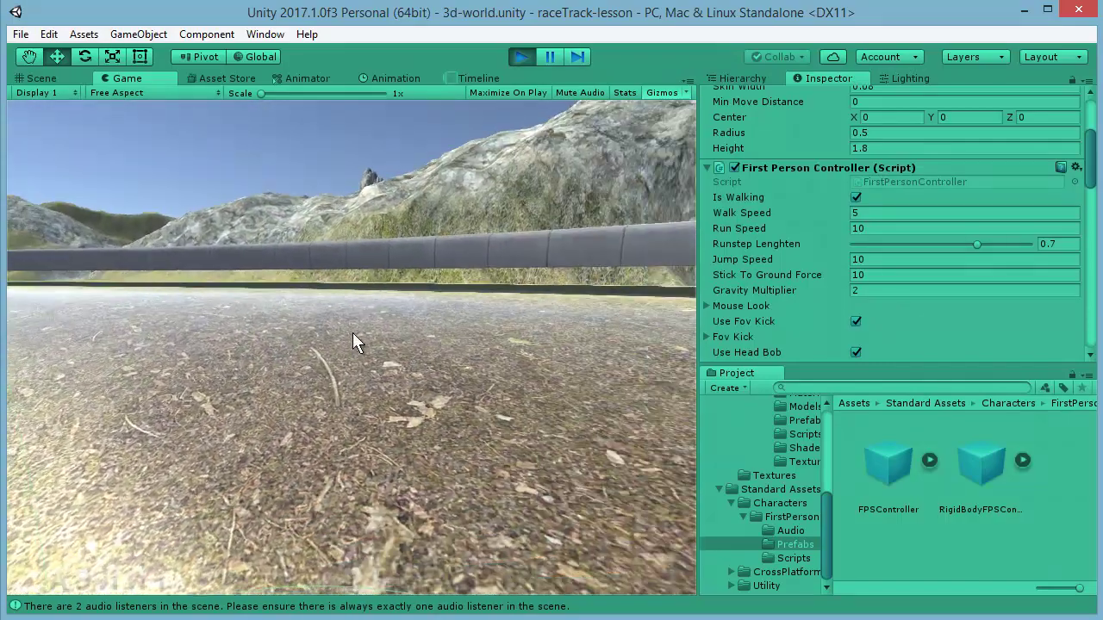
{"action": "key", "text": "Up"}
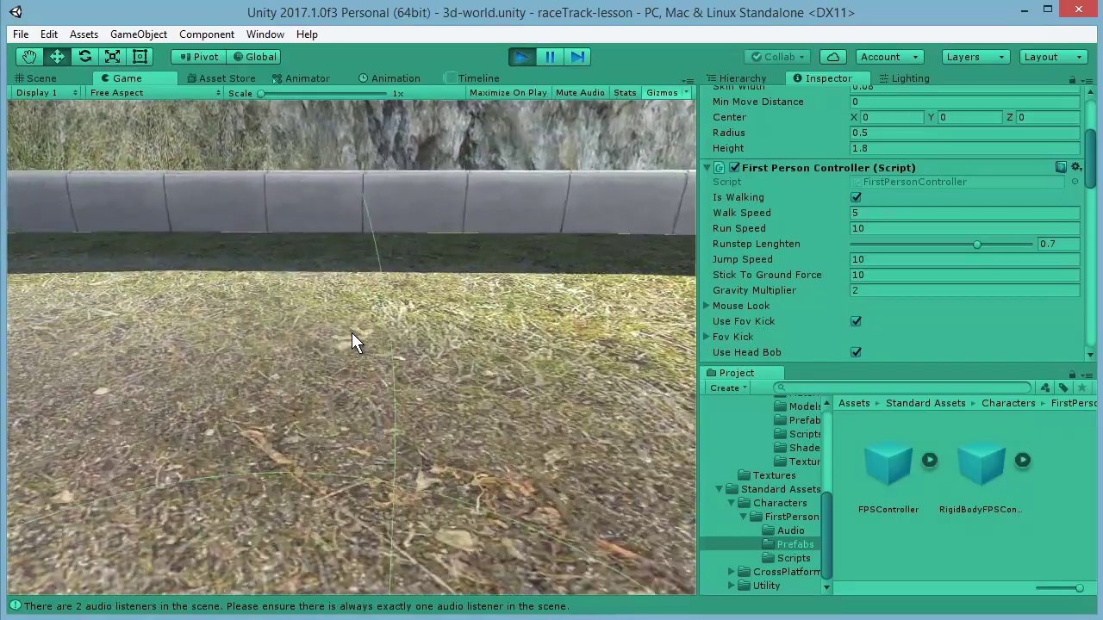
{"action": "key", "text": "Down"}
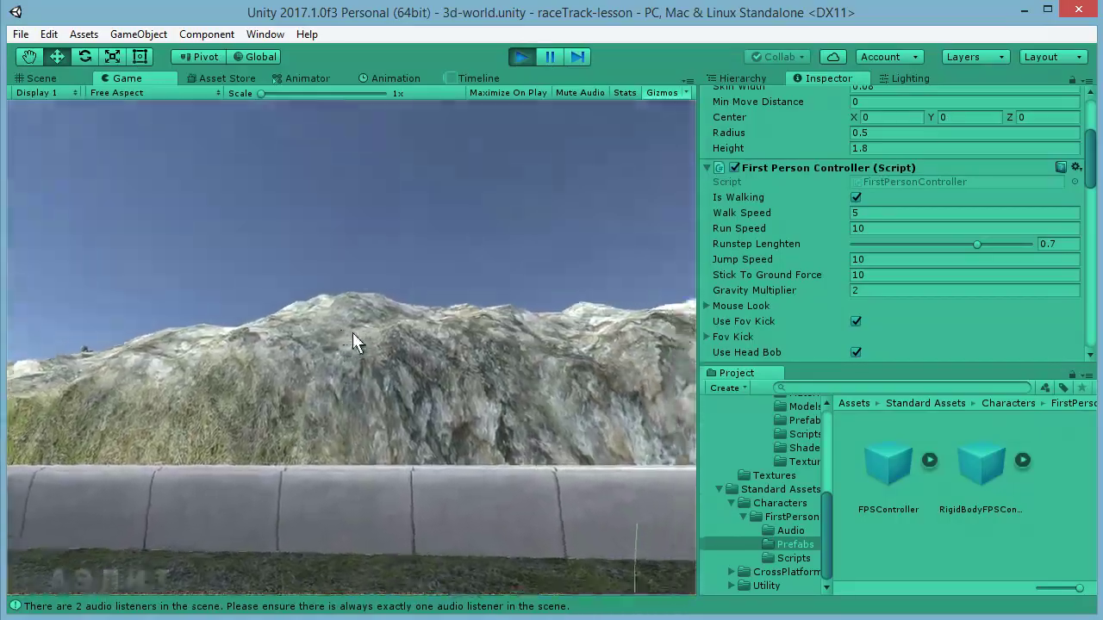
{"action": "key", "text": "Up"}
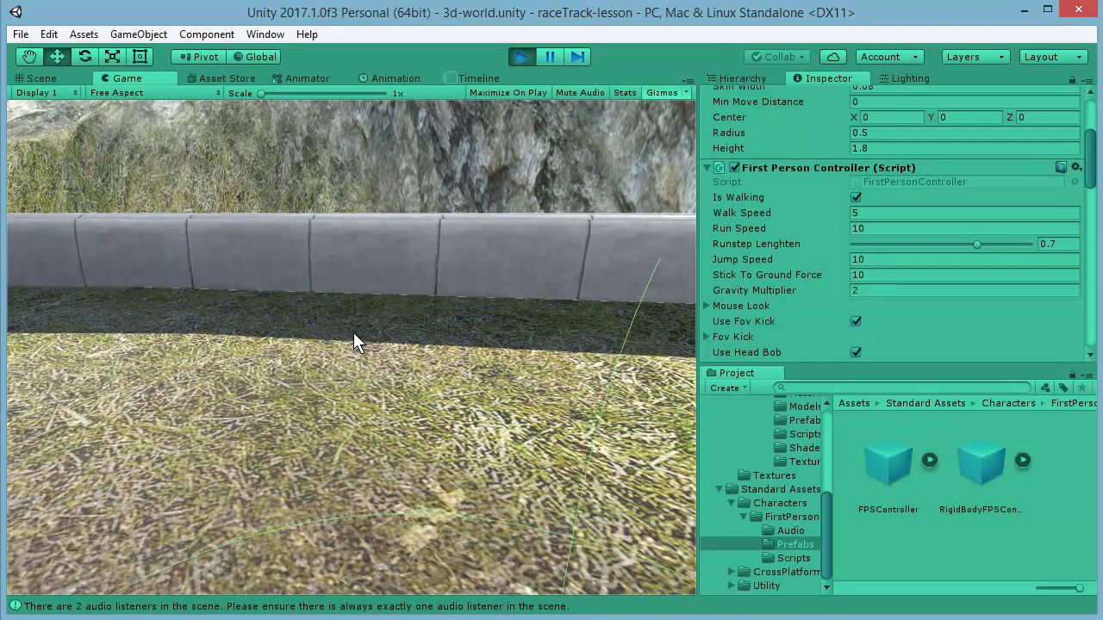
Step: Walk the grass verge beside the track wall toward the lake, then release the mouse with Esc
{"action": "key", "text": "Up"}
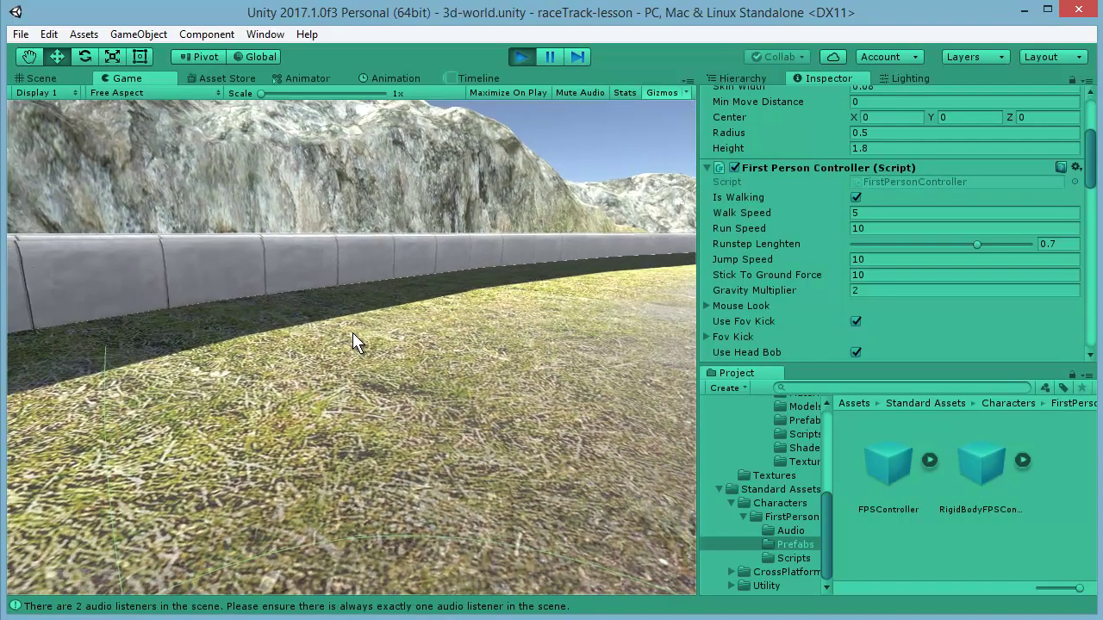
{"action": "key", "text": "Up"}
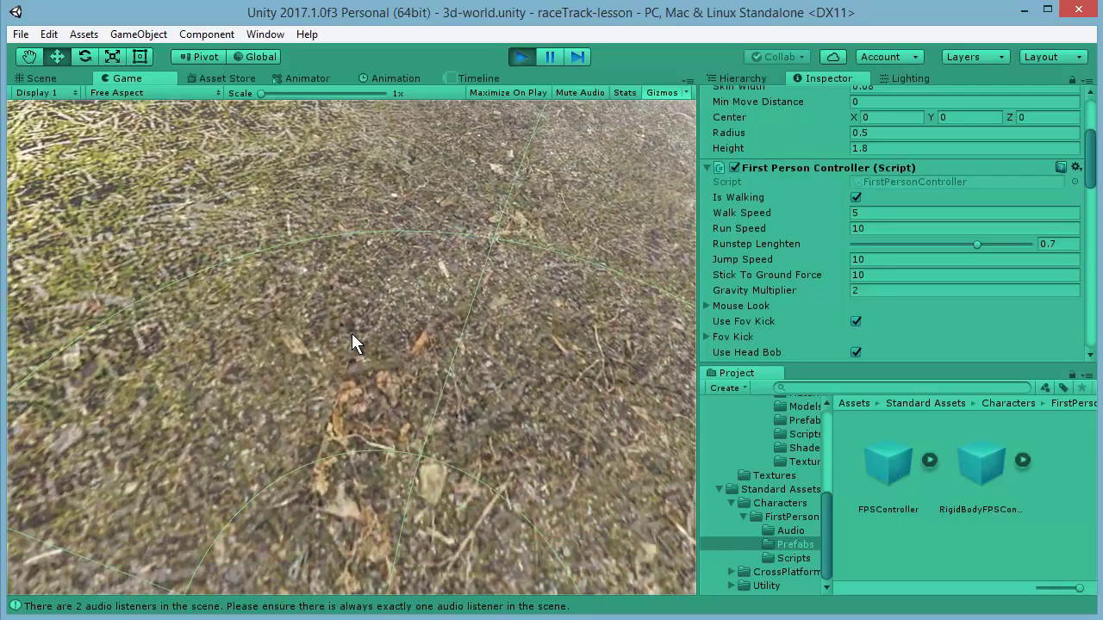
{"action": "key", "text": "Up"}
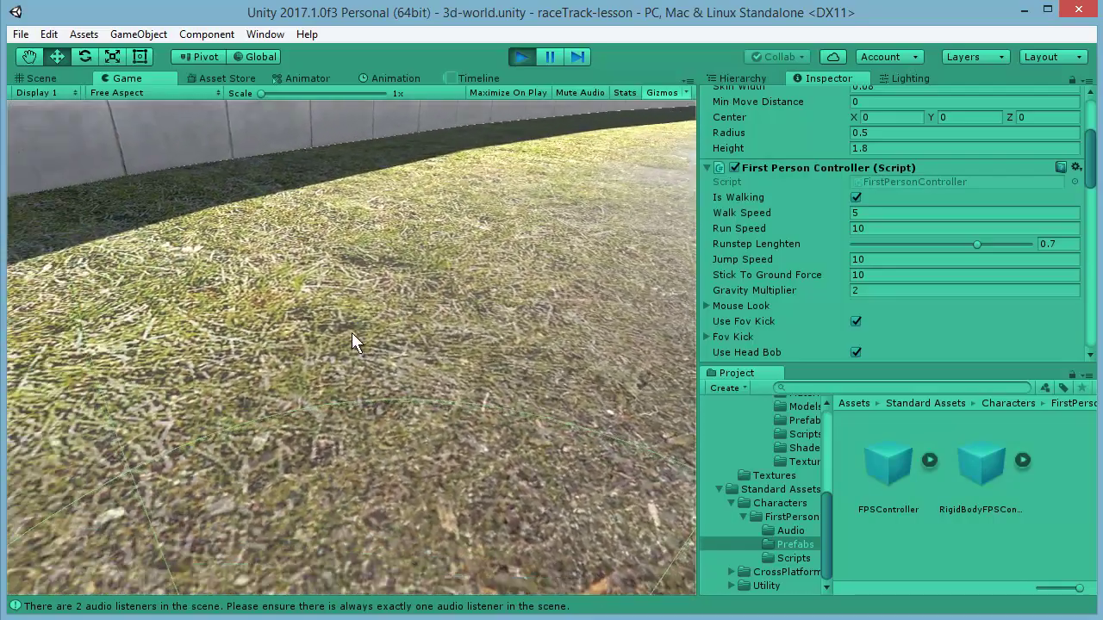
{"action": "key", "text": "Up"}
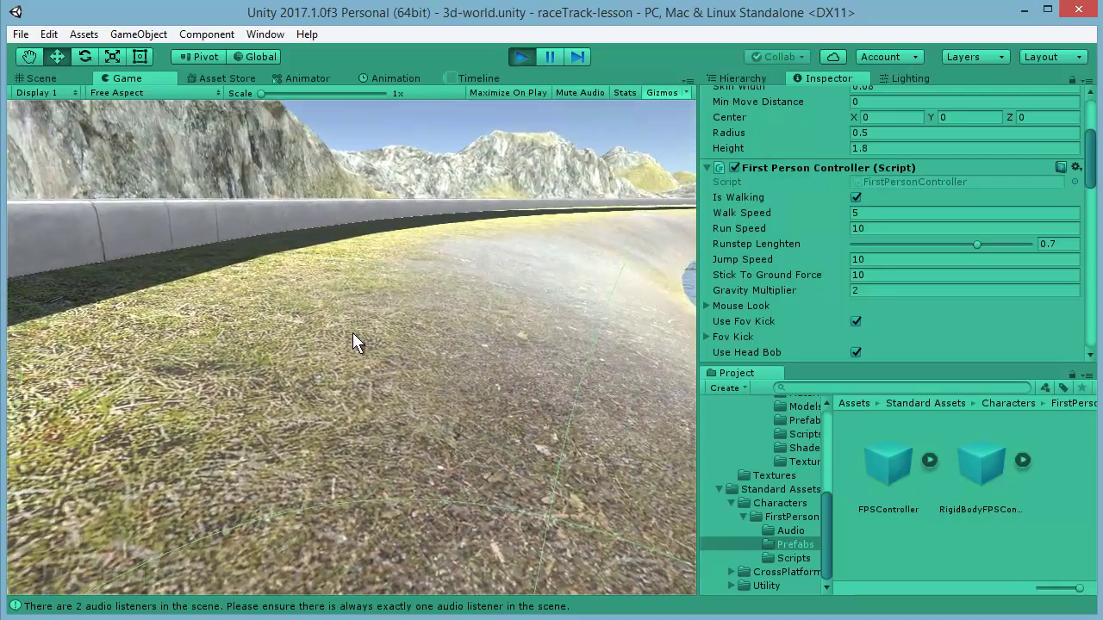
{"action": "key", "text": "Up"}
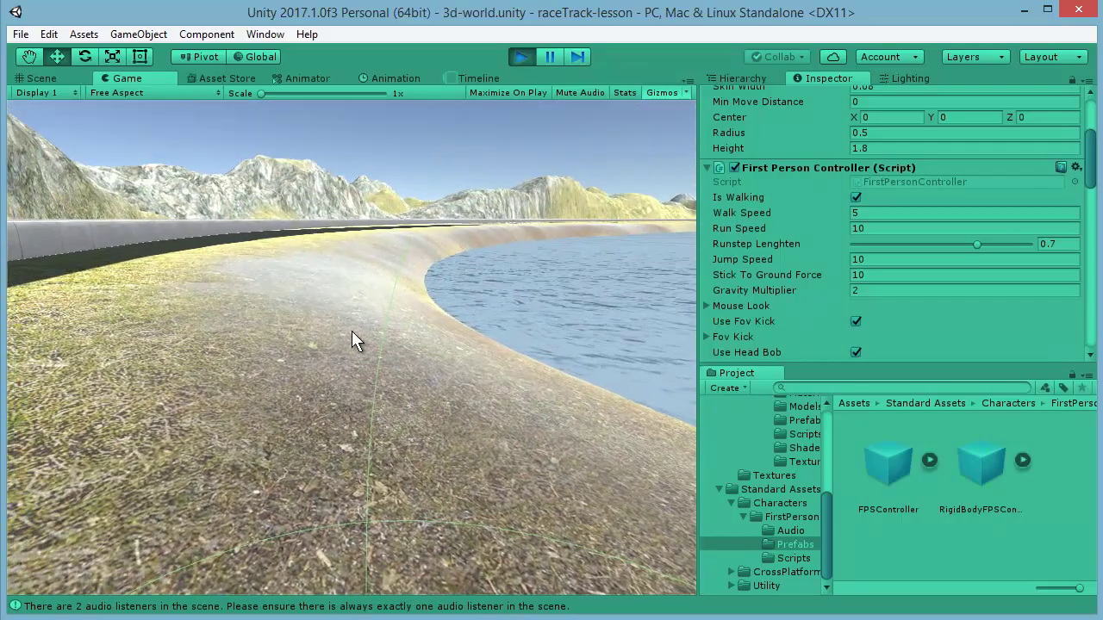
{"action": "key", "text": "Up"}
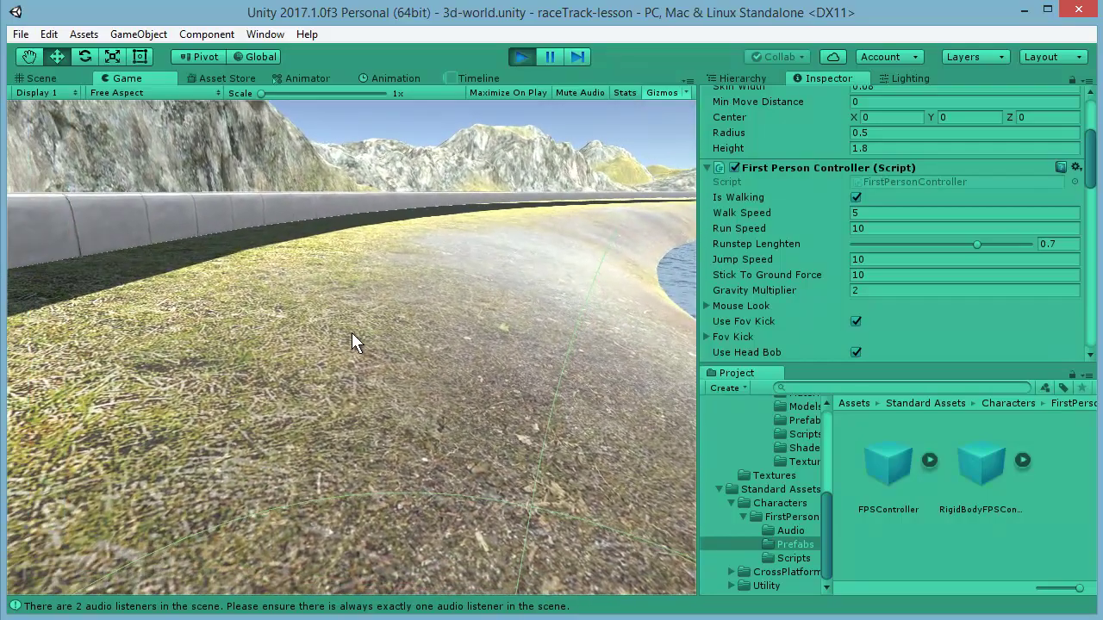
{"action": "key", "text": "Up"}
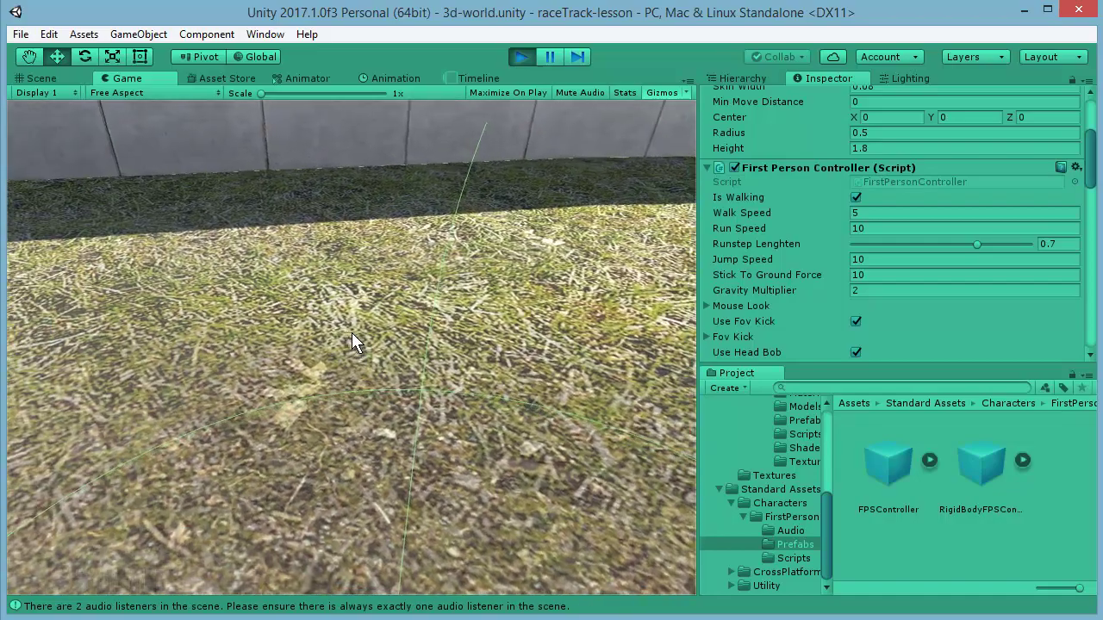
{"action": "key", "text": "Up"}
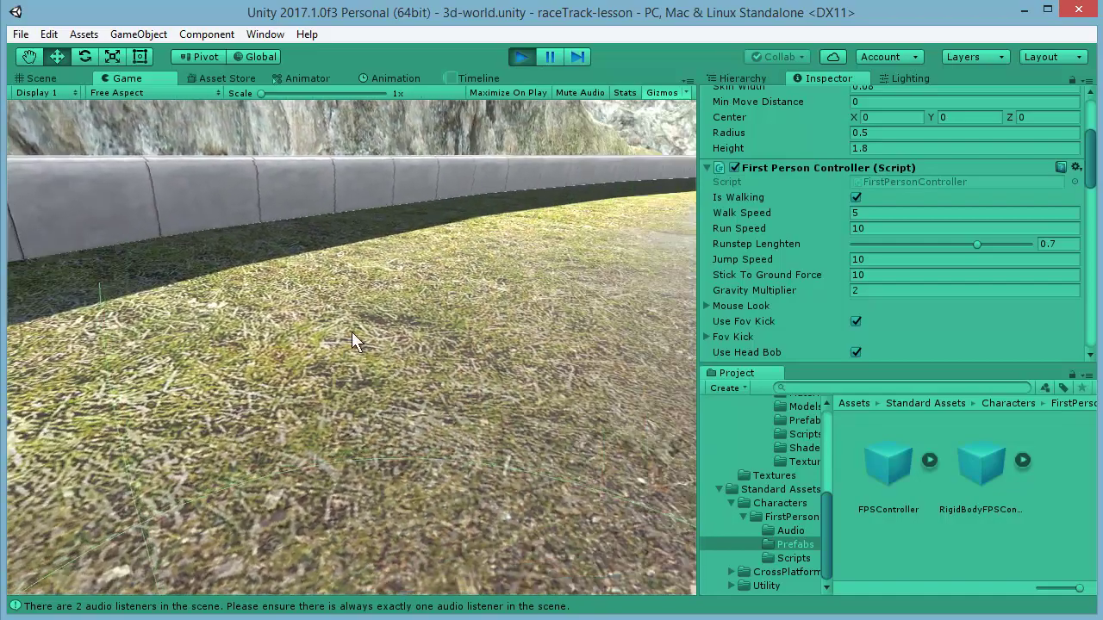
{"action": "key", "text": "Up"}
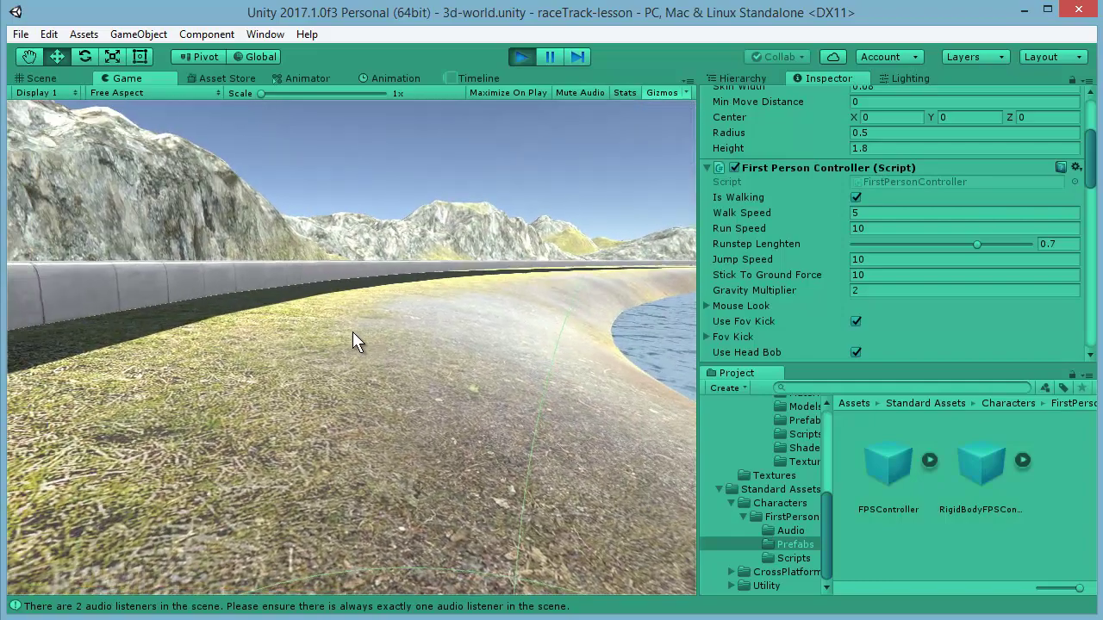
{"action": "key", "text": "Escape"}
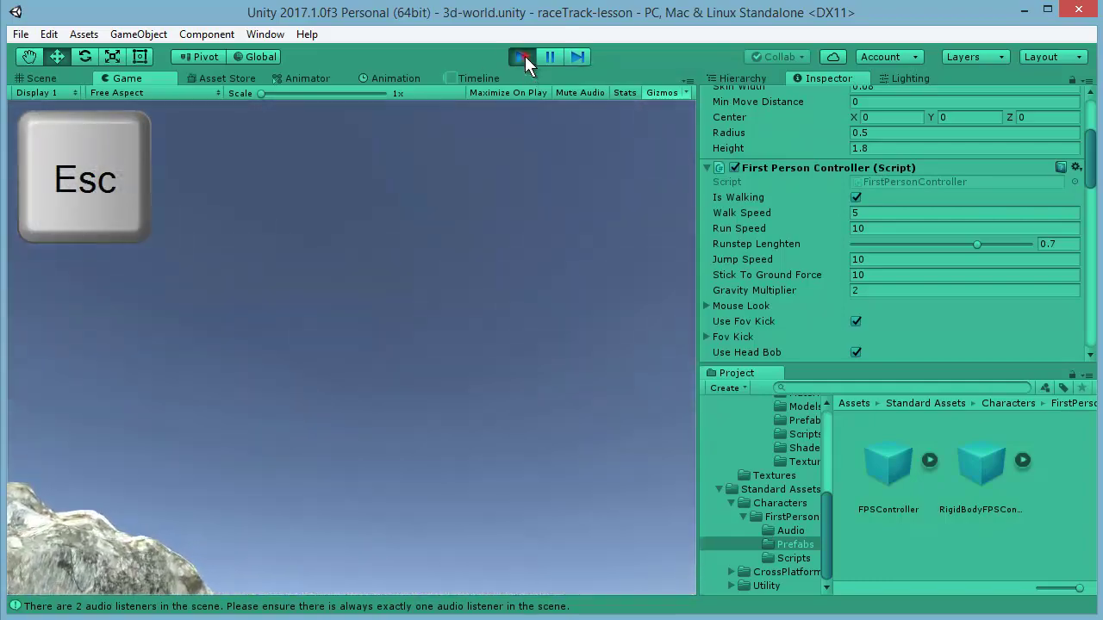
Step: Stop play mode and select the FPSController in the Hierarchy
{"action": "left_click", "coordinate": [522, 56]}
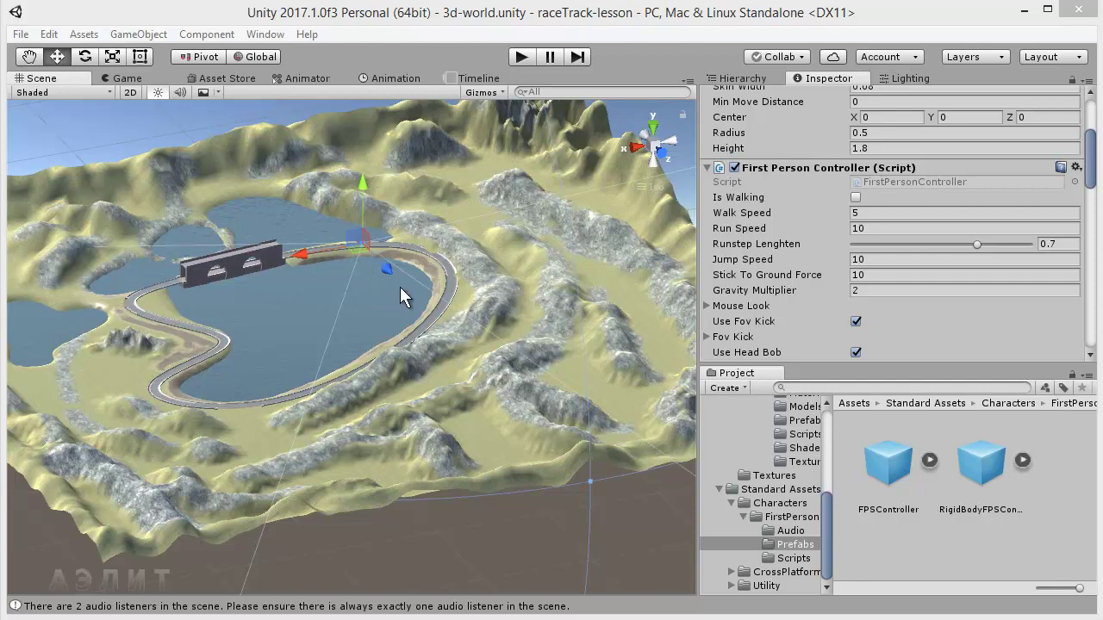
{"action": "left_click", "coordinate": [389, 288]}
{"action": "scroll", "coordinate": [437, 274], "scroll_direction": "up", "scroll_amount": 3}
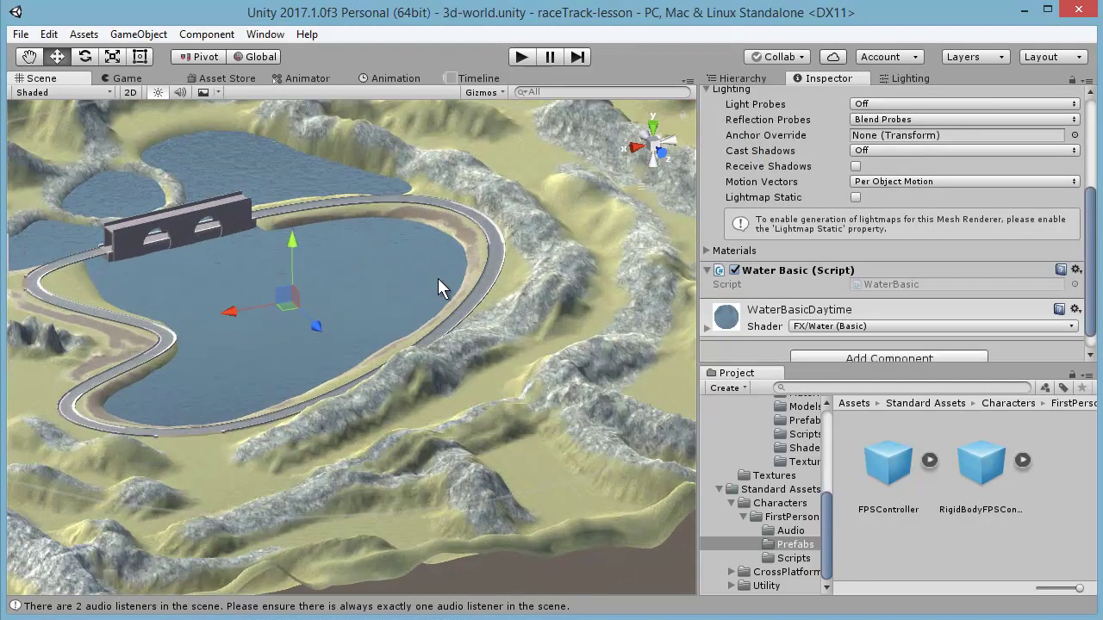
{"action": "scroll", "coordinate": [426, 258], "scroll_direction": "up", "scroll_amount": 2}
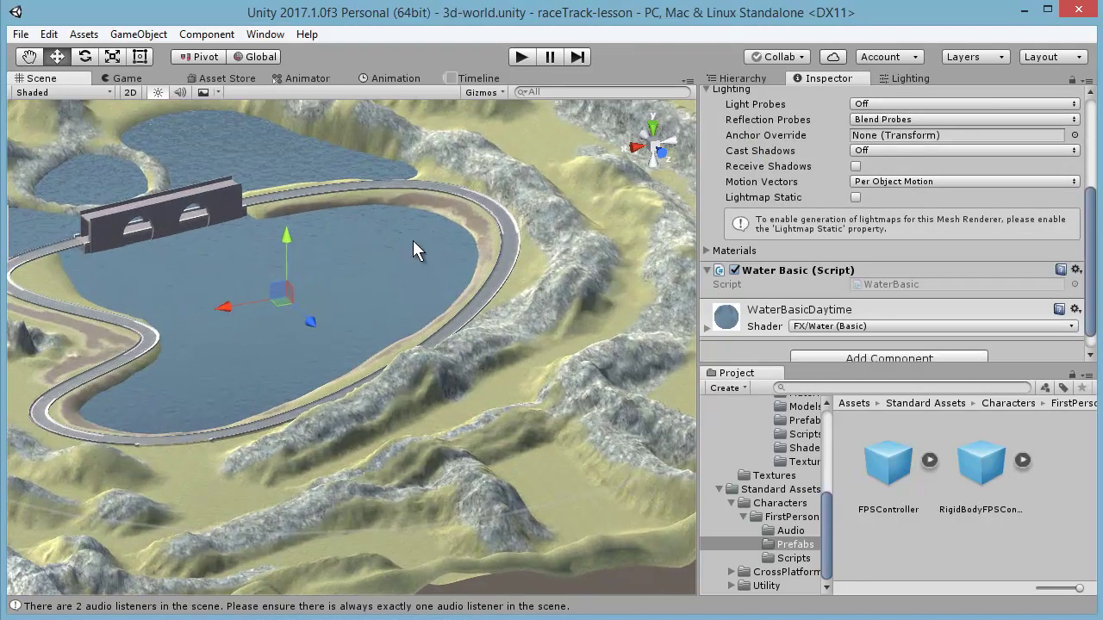
{"action": "left_click", "coordinate": [732, 75]}
{"action": "left_click", "coordinate": [759, 136]}
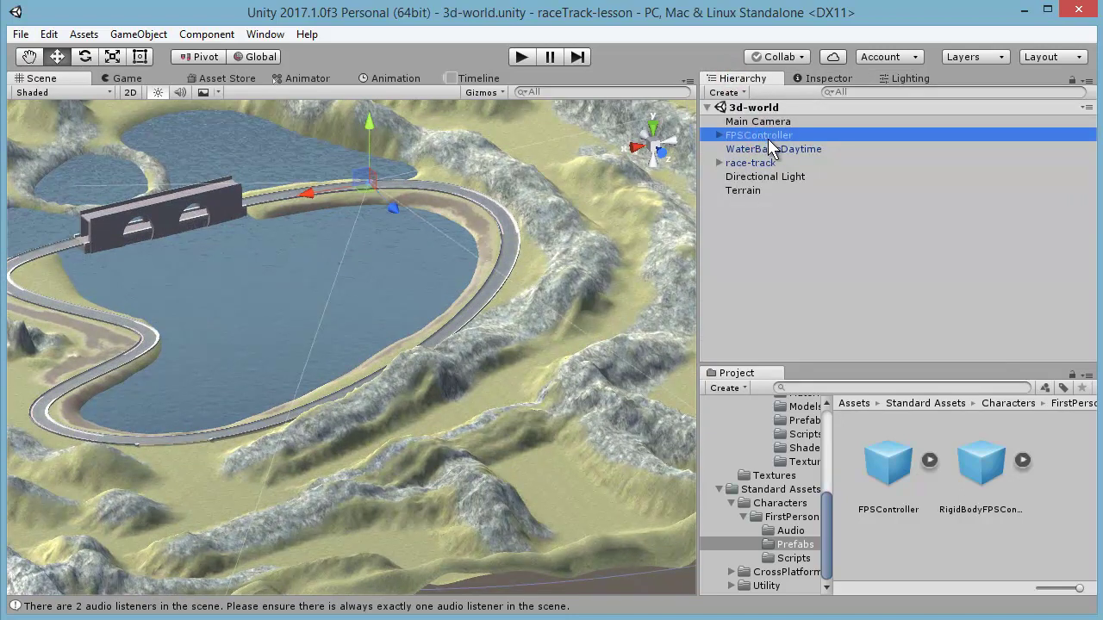
{"action": "left_click", "coordinate": [345, 275]}
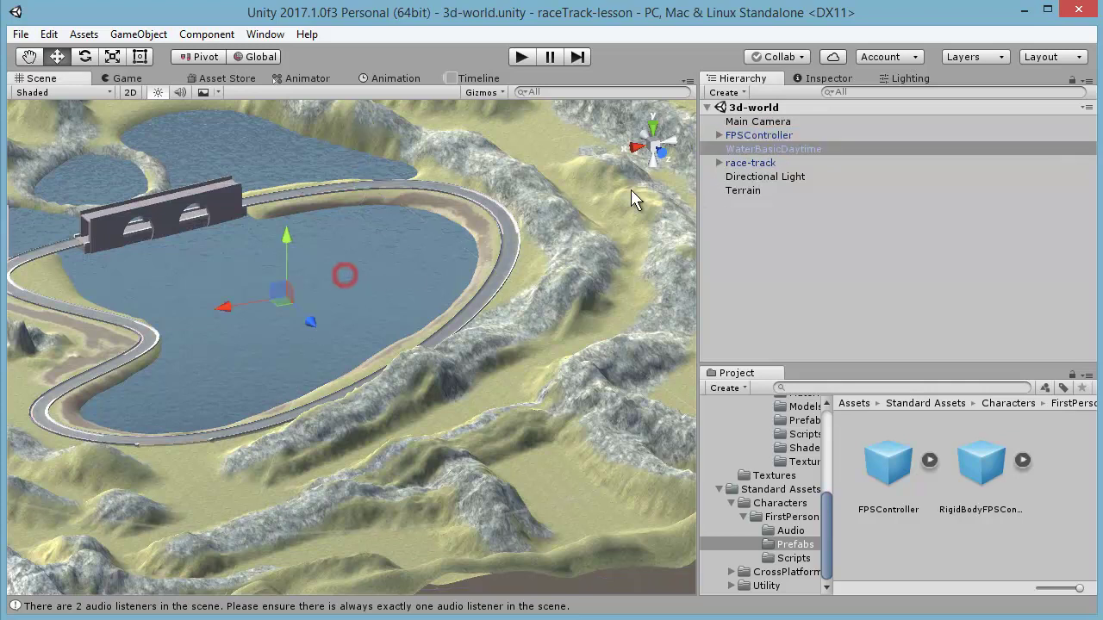
{"action": "left_click", "coordinate": [746, 136]}
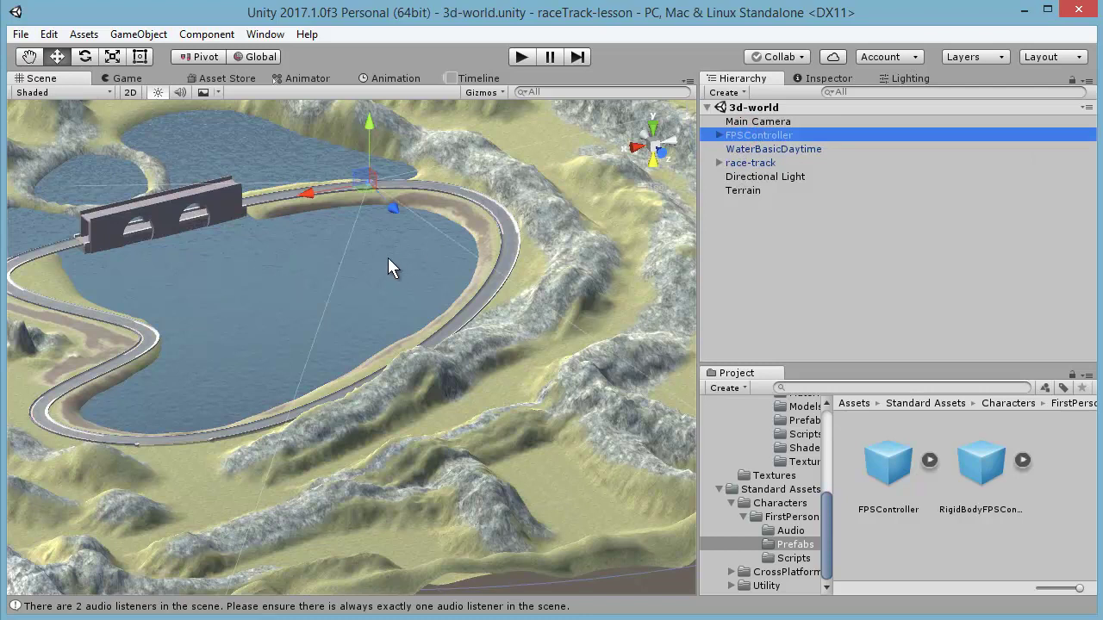
Step: Zoom, orbit and pan the Scene view onto the curved road beside the water
{"action": "scroll", "coordinate": [392, 254], "scroll_direction": "up", "scroll_amount": 3}
{"action": "left_click_drag", "start_coordinate": [450, 137], "coordinate": [443, 297], "text": "alt"}
{"action": "scroll", "coordinate": [444, 304], "scroll_direction": "up", "scroll_amount": 2}
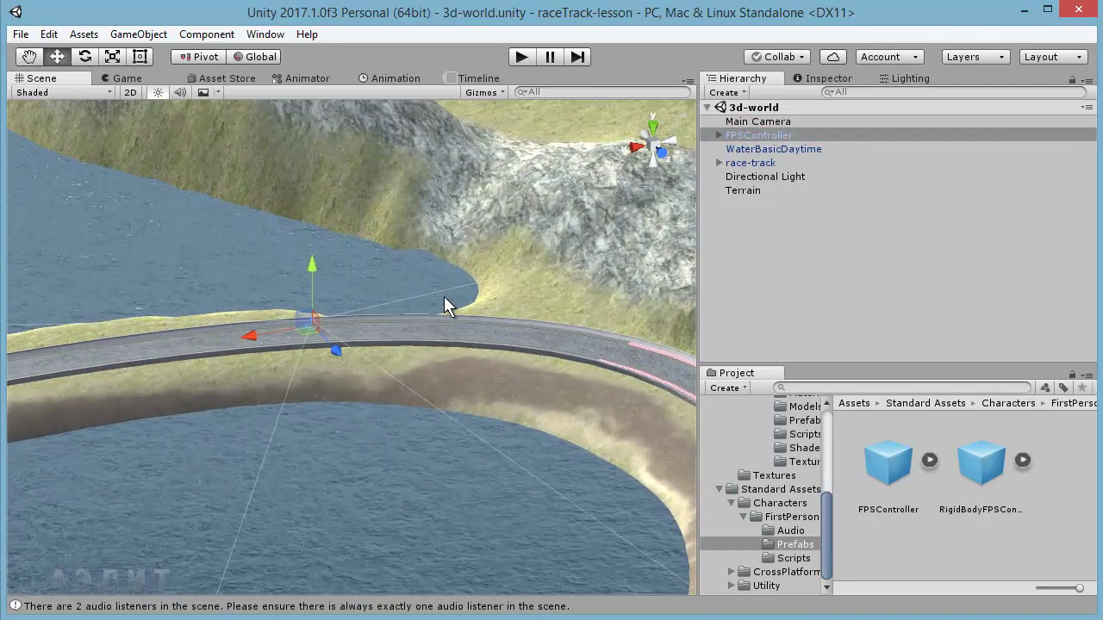
{"action": "scroll", "coordinate": [450, 294], "scroll_direction": "up", "scroll_amount": 2}
{"action": "left_click_drag", "start_coordinate": [450, 294], "coordinate": [402, 322], "text": "alt"}
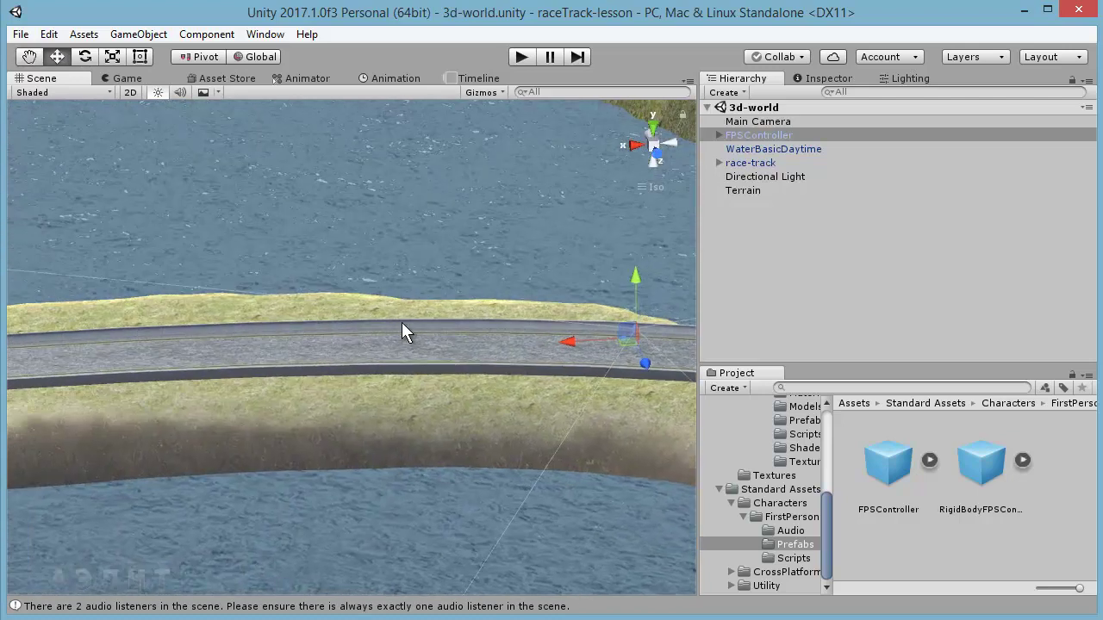
{"action": "mouse_move", "coordinate": [571, 352]}
{"action": "left_mouse_down", "text": "alt"}
{"action": "mouse_move", "coordinate": [622, 336]}
{"action": "mouse_move", "coordinate": [387, 322]}
{"action": "left_mouse_up", "text": "alt"}
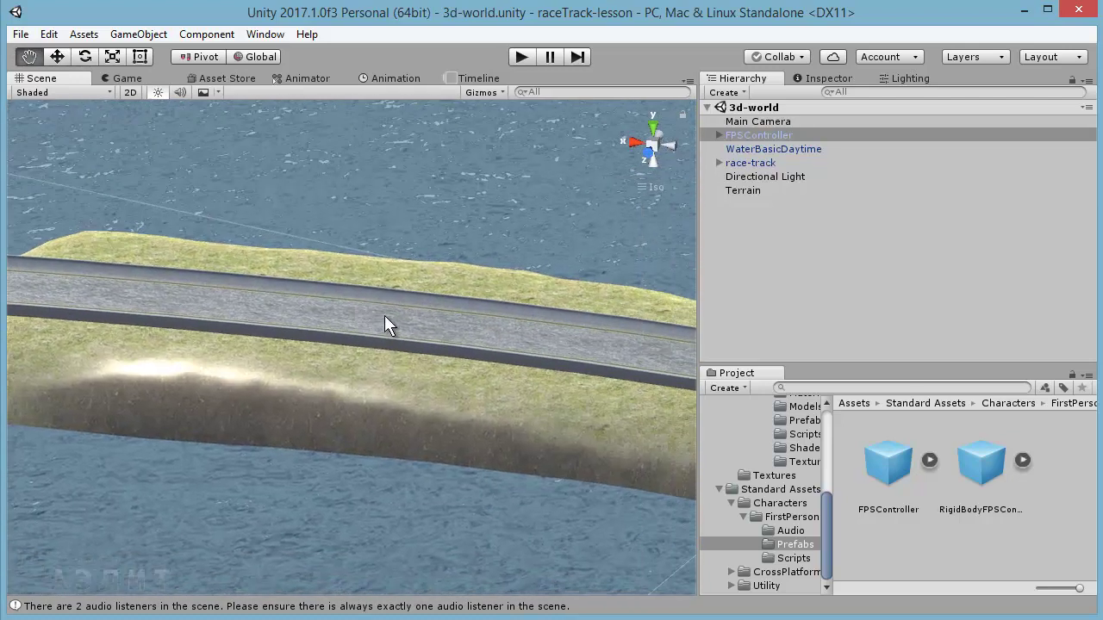
{"action": "left_click_drag", "start_coordinate": [633, 385], "coordinate": [423, 347], "text": "alt"}
{"action": "middle_click_drag", "start_coordinate": [604, 335], "coordinate": [505, 350]}
{"action": "mouse_move", "coordinate": [674, 344]}
{"action": "middle_mouse_down"}
{"action": "mouse_move", "coordinate": [566, 345]}
{"action": "mouse_move", "coordinate": [468, 364]}
{"action": "mouse_move", "coordinate": [458, 332]}
{"action": "mouse_move", "coordinate": [463, 364]}
{"action": "mouse_move", "coordinate": [478, 342]}
{"action": "mouse_move", "coordinate": [414, 330]}
{"action": "middle_mouse_up"}
{"action": "mouse_move", "coordinate": [535, 361]}
{"action": "middle_mouse_down"}
{"action": "mouse_move", "coordinate": [339, 312]}
{"action": "mouse_move", "coordinate": [271, 271]}
{"action": "mouse_move", "coordinate": [488, 345]}
{"action": "mouse_move", "coordinate": [533, 351]}
{"action": "mouse_move", "coordinate": [491, 344]}
{"action": "mouse_move", "coordinate": [470, 320]}
{"action": "mouse_move", "coordinate": [595, 352]}
{"action": "mouse_move", "coordinate": [461, 337]}
{"action": "mouse_move", "coordinate": [546, 359]}
{"action": "mouse_move", "coordinate": [431, 365]}
{"action": "mouse_move", "coordinate": [504, 371]}
{"action": "middle_mouse_up"}
{"action": "right_click_drag", "start_coordinate": [504, 372], "coordinate": [603, 372]}
{"action": "mouse_move", "coordinate": [603, 373]}
{"action": "middle_mouse_down"}
{"action": "mouse_move", "coordinate": [438, 374]}
{"action": "mouse_move", "coordinate": [537, 344]}
{"action": "mouse_move", "coordinate": [440, 376]}
{"action": "mouse_move", "coordinate": [542, 364]}
{"action": "mouse_move", "coordinate": [502, 353]}
{"action": "mouse_move", "coordinate": [591, 352]}
{"action": "mouse_move", "coordinate": [448, 359]}
{"action": "middle_mouse_up"}
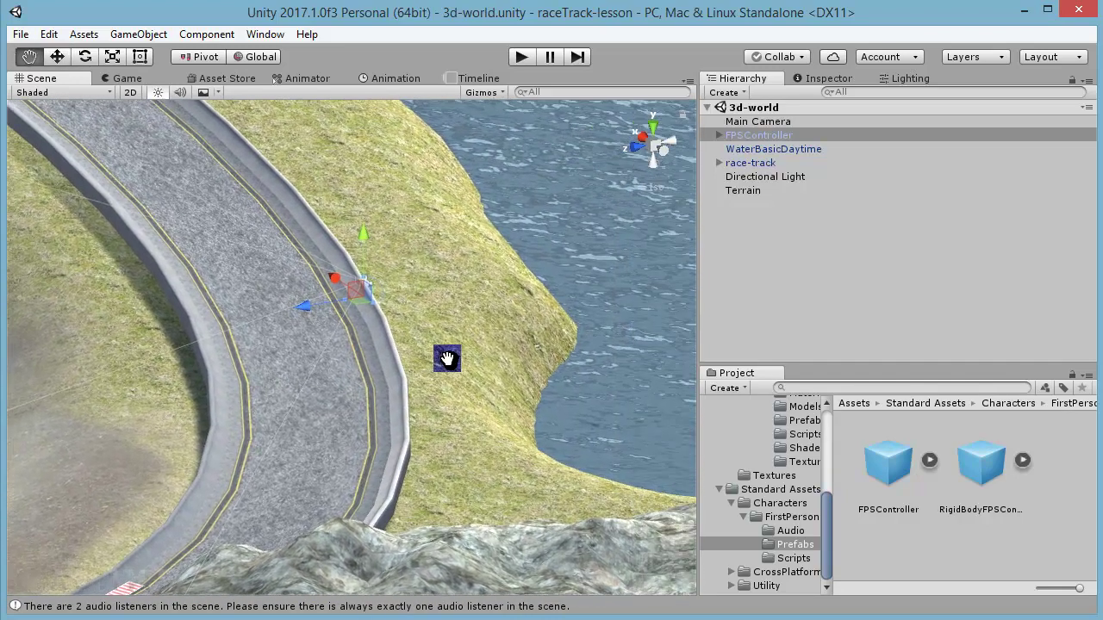
Step: Drag the FPSController along its Z axis onto the middle of the curved road
{"action": "left_click_drag", "start_coordinate": [292, 312], "coordinate": [214, 322]}
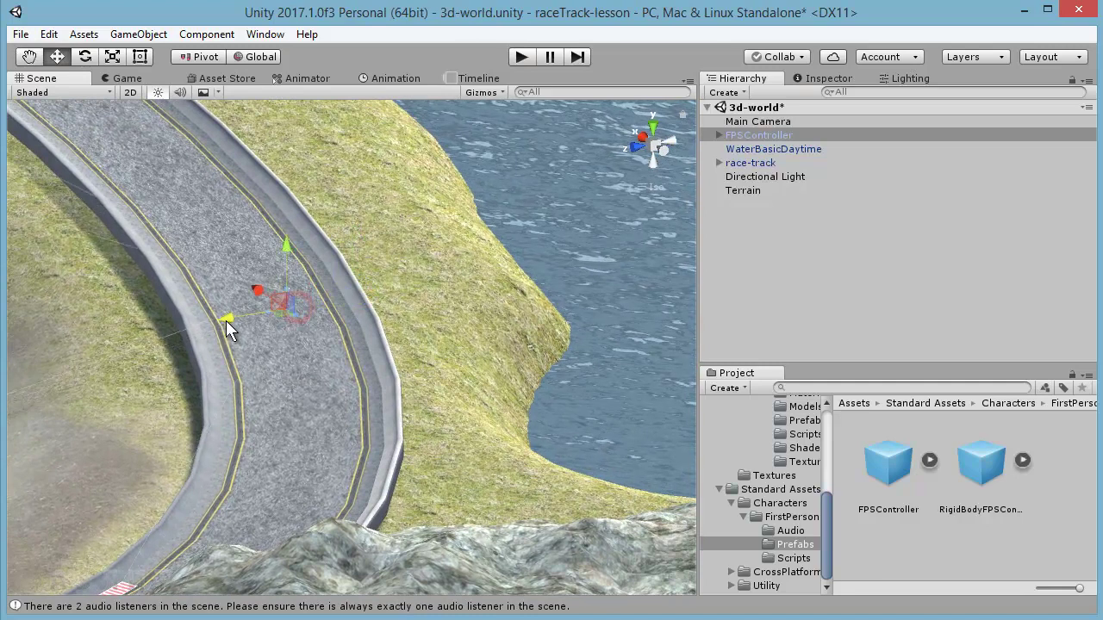
{"action": "mouse_move", "coordinate": [294, 401]}
{"action": "left_mouse_down", "text": "alt"}
{"action": "mouse_move", "coordinate": [336, 386]}
{"action": "mouse_move", "coordinate": [257, 403]}
{"action": "mouse_move", "coordinate": [224, 394]}
{"action": "mouse_move", "coordinate": [482, 313]}
{"action": "left_mouse_up", "text": "alt"}
{"action": "mouse_move", "coordinate": [229, 369]}
{"action": "middle_mouse_down"}
{"action": "mouse_move", "coordinate": [431, 344]}
{"action": "mouse_move", "coordinate": [382, 353]}
{"action": "middle_mouse_up"}
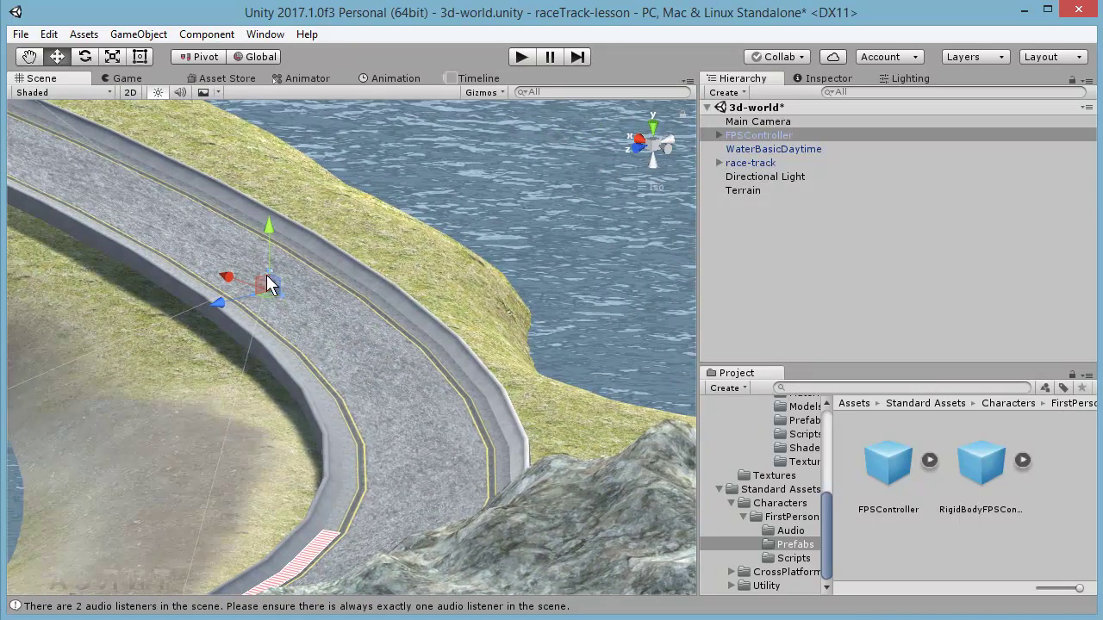
{"action": "left_click_drag", "start_coordinate": [221, 307], "coordinate": [224, 302]}
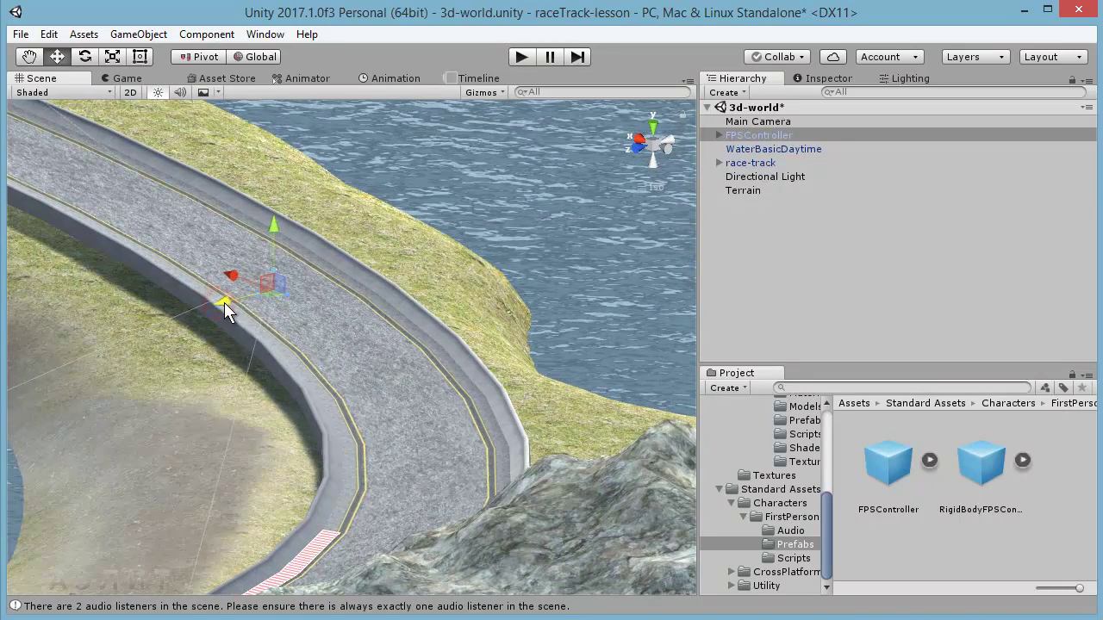
Step: Orbit and zoom toward the hills and mountains to check the player's placement
{"action": "mouse_move", "coordinate": [297, 395]}
{"action": "left_mouse_down", "text": "alt"}
{"action": "mouse_move", "coordinate": [382, 387]}
{"action": "mouse_move", "coordinate": [259, 399]}
{"action": "mouse_move", "coordinate": [333, 345]}
{"action": "left_mouse_up", "text": "alt"}
{"action": "scroll", "coordinate": [403, 323], "scroll_direction": "down", "scroll_amount": 3}
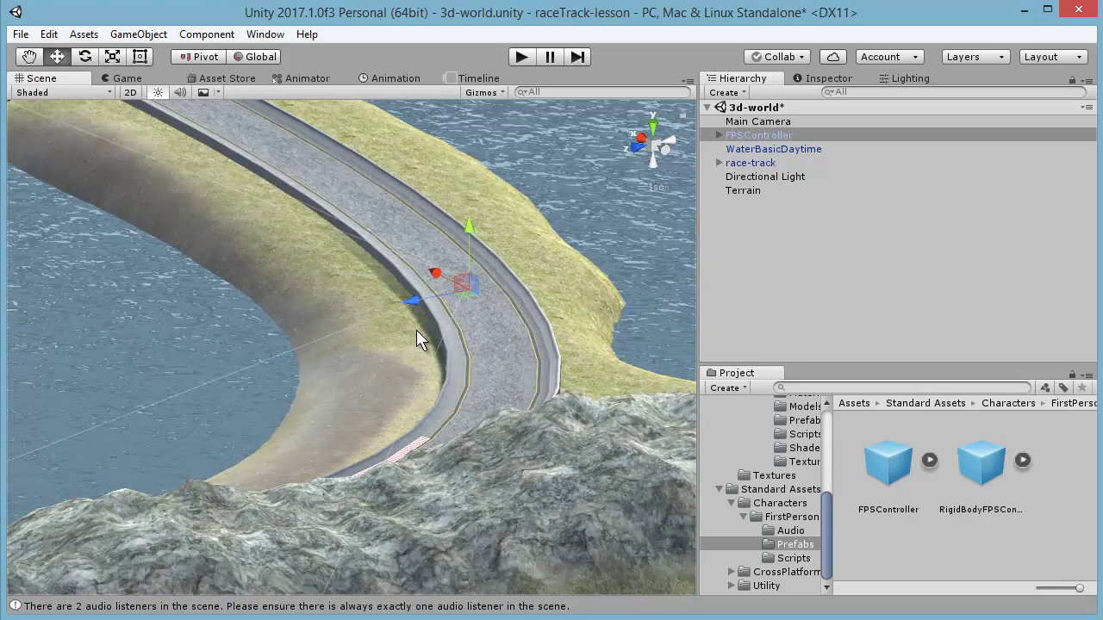
{"action": "scroll", "coordinate": [423, 335], "scroll_direction": "down", "scroll_amount": 3}
{"action": "scroll", "coordinate": [429, 340], "scroll_direction": "down", "scroll_amount": 3}
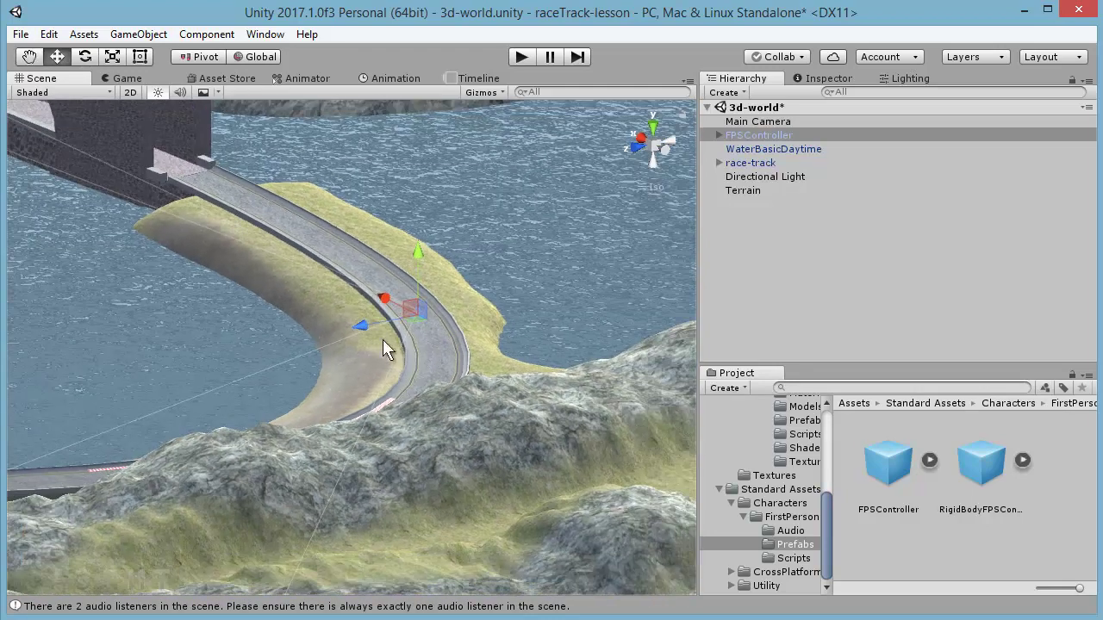
{"action": "mouse_move", "coordinate": [312, 389]}
{"action": "left_mouse_down", "text": "alt"}
{"action": "mouse_move", "coordinate": [382, 374]}
{"action": "mouse_move", "coordinate": [234, 393]}
{"action": "mouse_move", "coordinate": [303, 400]}
{"action": "mouse_move", "coordinate": [253, 418]}
{"action": "mouse_move", "coordinate": [160, 426]}
{"action": "mouse_move", "coordinate": [98, 463]}
{"action": "mouse_move", "coordinate": [492, 419]}
{"action": "left_mouse_up", "text": "alt"}
{"action": "scroll", "coordinate": [492, 431], "scroll_direction": "up", "scroll_amount": 3}
{"action": "key", "text": "w"}
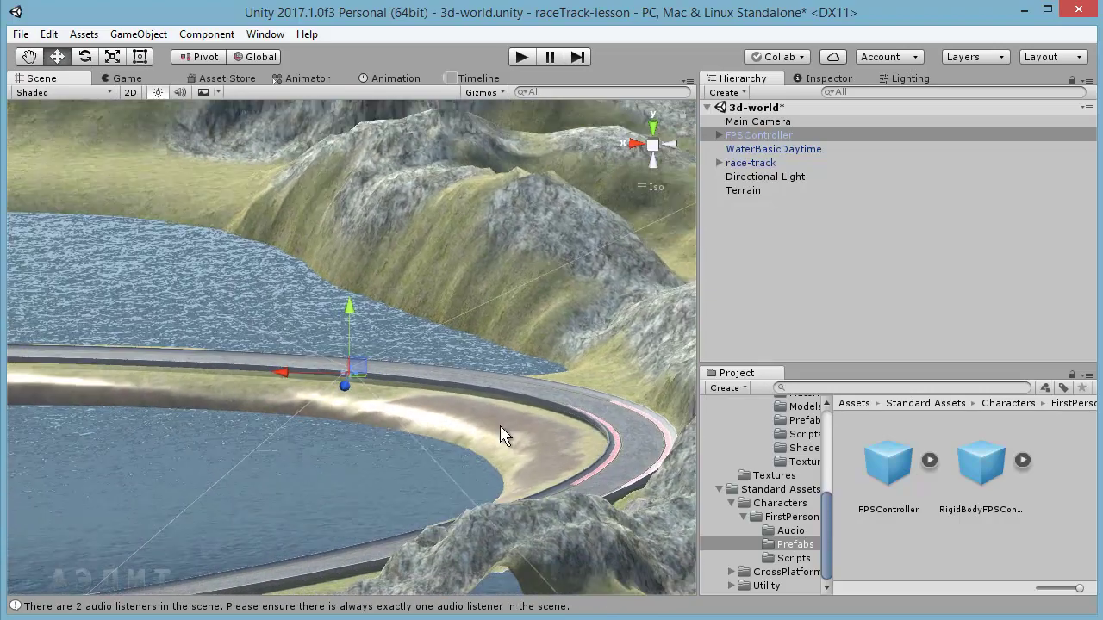
{"action": "scroll", "coordinate": [503, 422], "scroll_direction": "up", "scroll_amount": 1}
{"action": "scroll", "coordinate": [503, 422], "scroll_direction": "up", "scroll_amount": 1}
{"action": "mouse_move", "coordinate": [523, 482]}
{"action": "right_mouse_down"}
{"action": "mouse_move", "coordinate": [542, 425]}
{"action": "mouse_move", "coordinate": [464, 534]}
{"action": "mouse_move", "coordinate": [399, 483]}
{"action": "right_mouse_up"}
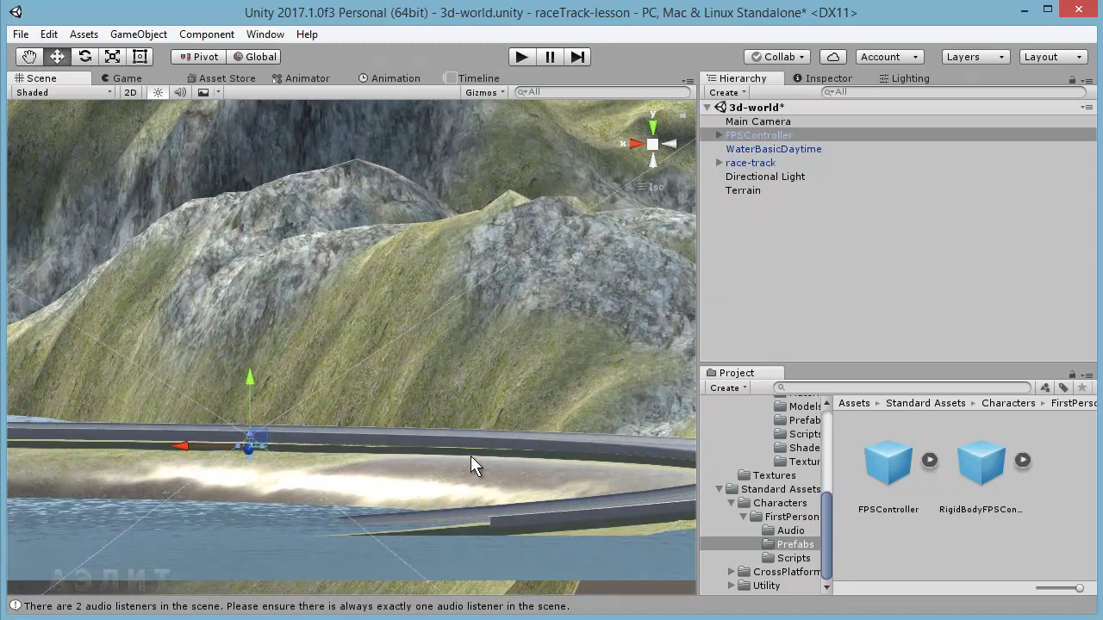
Step: Lower the race-track's Position Y from 20 to 19.56, then select the Terrain
{"action": "left_click", "coordinate": [755, 163]}
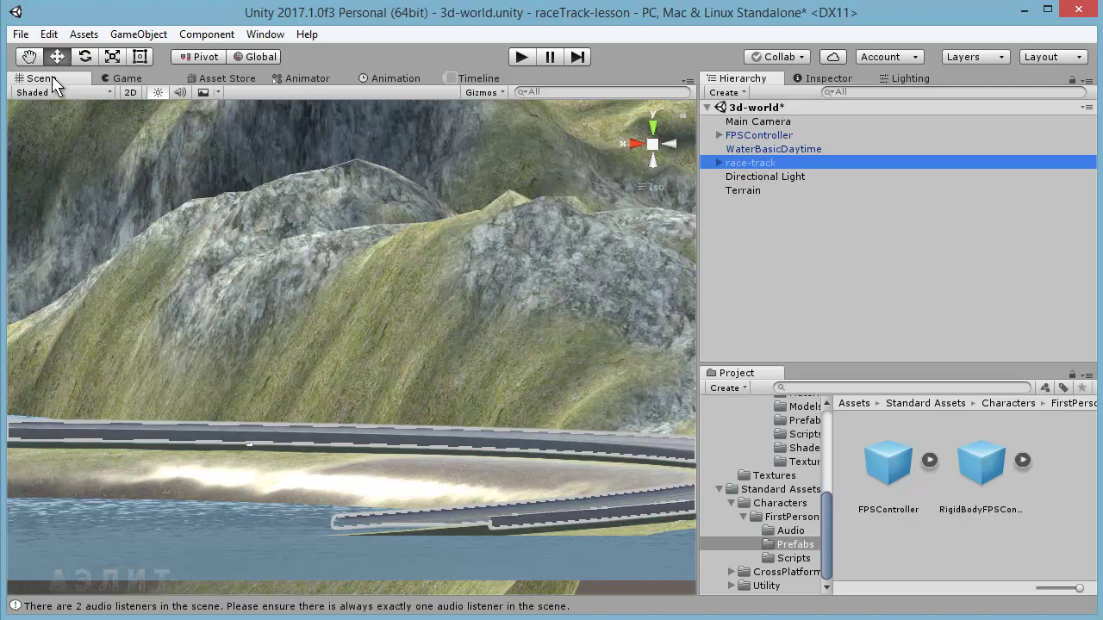
{"action": "left_click", "coordinate": [822, 76]}
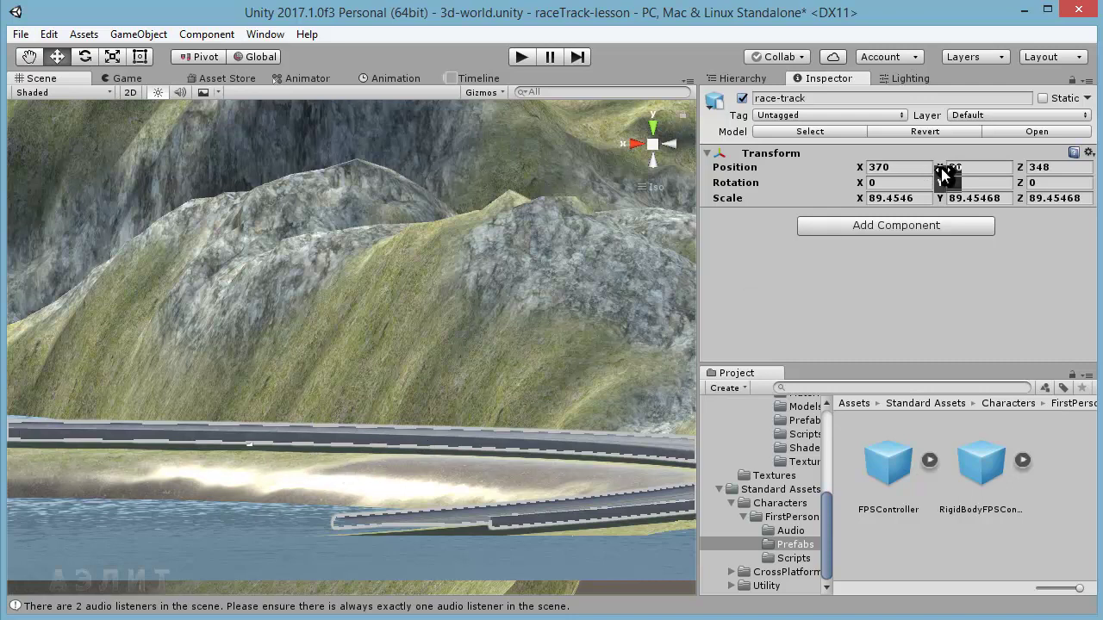
{"action": "left_click_drag", "start_coordinate": [940, 171], "coordinate": [928, 169]}
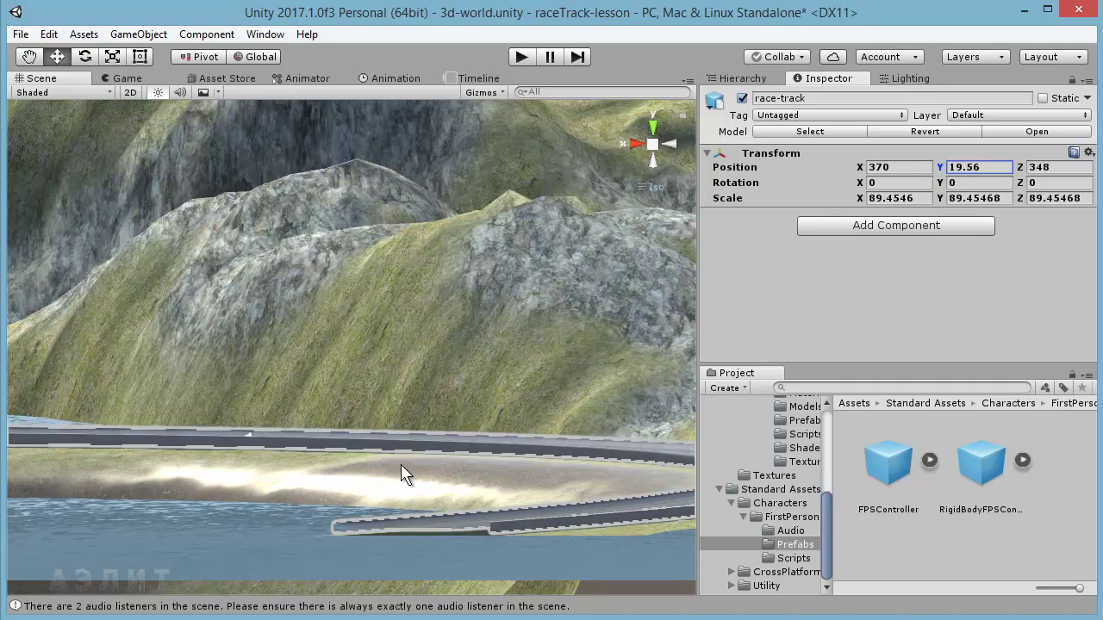
{"action": "left_click", "coordinate": [401, 465]}
{"action": "scroll", "coordinate": [345, 461], "scroll_direction": "up", "scroll_amount": 5}
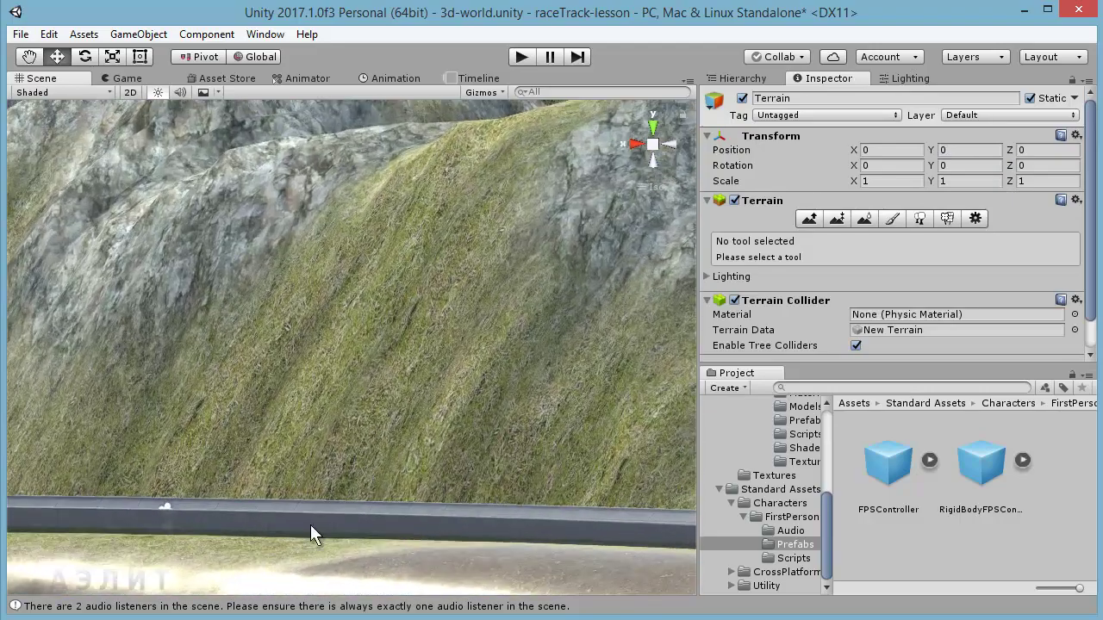
Step: Orbit and pan around the rocky hillside to see the road, grass bank and water
{"action": "middle_click_drag", "start_coordinate": [310, 533], "coordinate": [410, 454]}
{"action": "scroll", "coordinate": [404, 464], "scroll_direction": "up", "scroll_amount": 2}
{"action": "mouse_move", "coordinate": [310, 538]}
{"action": "middle_mouse_down"}
{"action": "mouse_move", "coordinate": [361, 517]}
{"action": "mouse_move", "coordinate": [498, 508]}
{"action": "middle_mouse_up"}
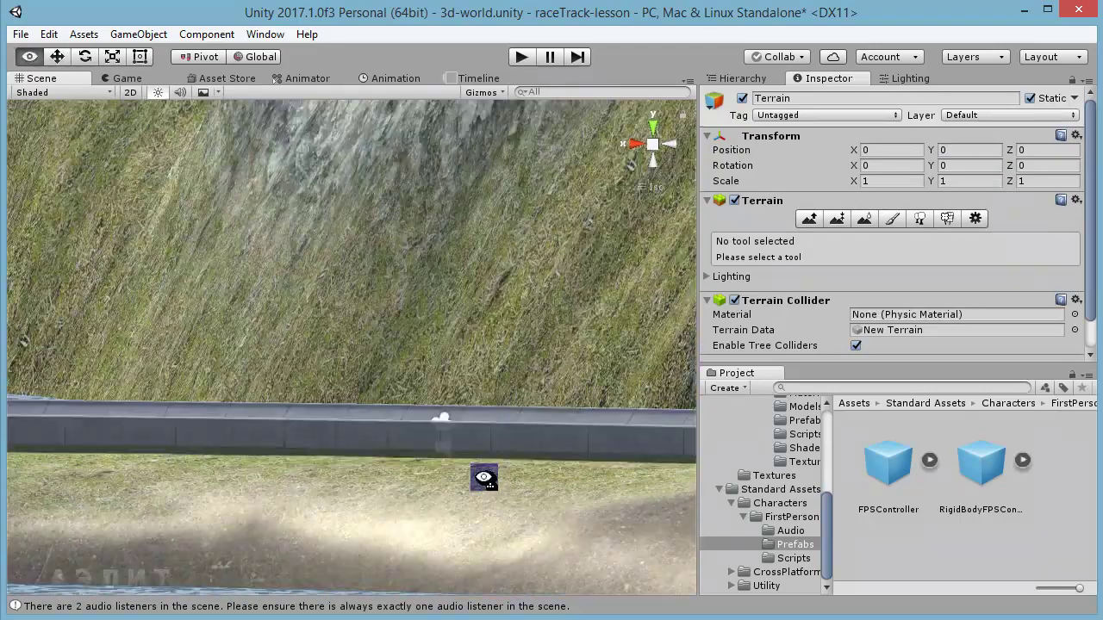
{"action": "mouse_move", "coordinate": [485, 476]}
{"action": "left_mouse_down", "text": "alt"}
{"action": "mouse_move", "coordinate": [486, 458]}
{"action": "mouse_move", "coordinate": [467, 480]}
{"action": "left_mouse_up", "text": "alt"}
{"action": "left_click_drag", "start_coordinate": [383, 571], "coordinate": [208, 540], "text": "alt"}
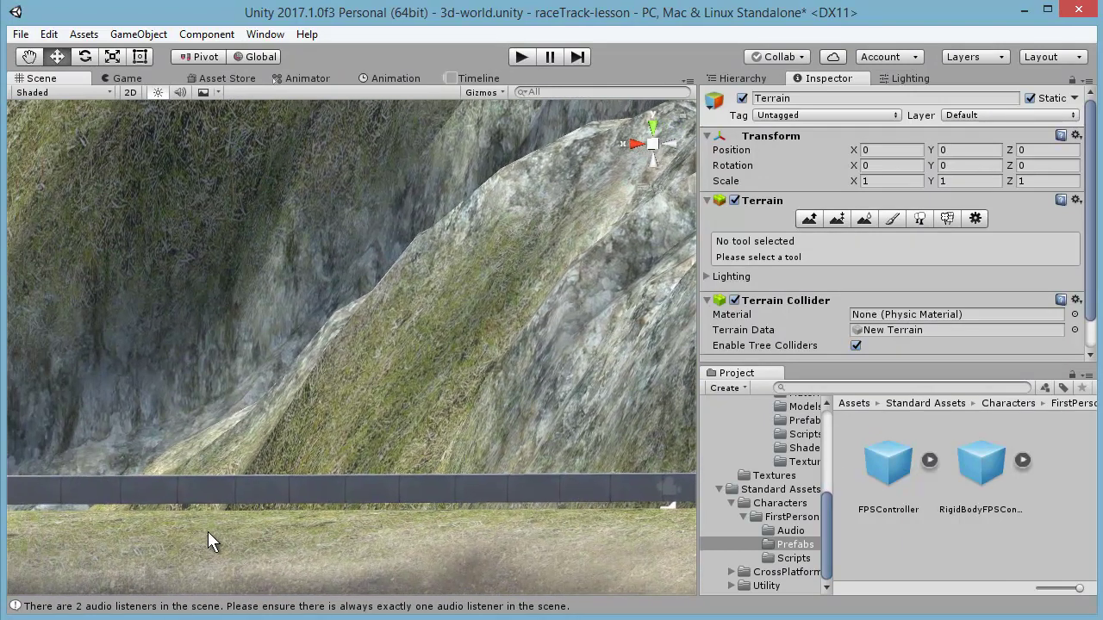
{"action": "middle_click_drag", "start_coordinate": [208, 532], "coordinate": [338, 570]}
{"action": "mouse_move", "coordinate": [271, 563]}
{"action": "left_mouse_down", "text": "alt"}
{"action": "mouse_move", "coordinate": [284, 574]}
{"action": "mouse_move", "coordinate": [450, 540]}
{"action": "left_mouse_up", "text": "alt"}
{"action": "mouse_move", "coordinate": [467, 450]}
{"action": "left_mouse_down", "text": "alt"}
{"action": "mouse_move", "coordinate": [474, 492]}
{"action": "mouse_move", "coordinate": [480, 419]}
{"action": "mouse_move", "coordinate": [464, 422]}
{"action": "mouse_move", "coordinate": [620, 413]}
{"action": "mouse_move", "coordinate": [640, 407]}
{"action": "mouse_move", "coordinate": [640, 382]}
{"action": "mouse_move", "coordinate": [573, 411]}
{"action": "mouse_move", "coordinate": [377, 408]}
{"action": "mouse_move", "coordinate": [290, 392]}
{"action": "mouse_move", "coordinate": [314, 395]}
{"action": "left_mouse_up", "text": "alt"}
{"action": "mouse_move", "coordinate": [146, 375]}
{"action": "left_mouse_down", "text": "alt"}
{"action": "mouse_move", "coordinate": [215, 376]}
{"action": "mouse_move", "coordinate": [128, 372]}
{"action": "mouse_move", "coordinate": [291, 362]}
{"action": "mouse_move", "coordinate": [405, 285]}
{"action": "left_mouse_up", "text": "alt"}
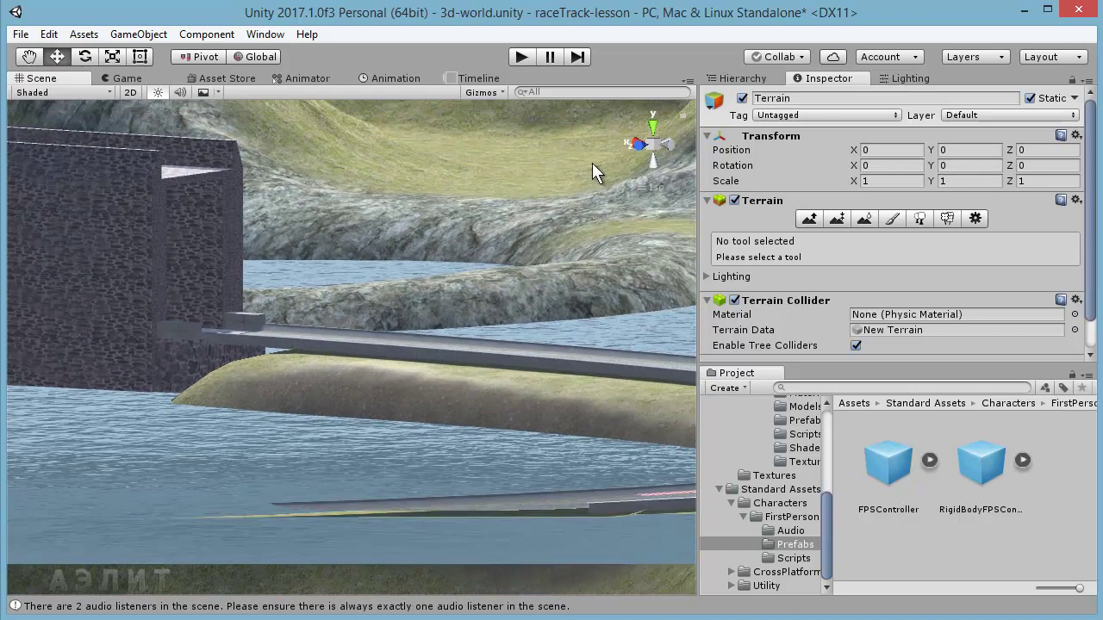
Step: Switch to the Top view and zoom in on the lake and curving track
{"action": "left_click", "coordinate": [653, 129]}
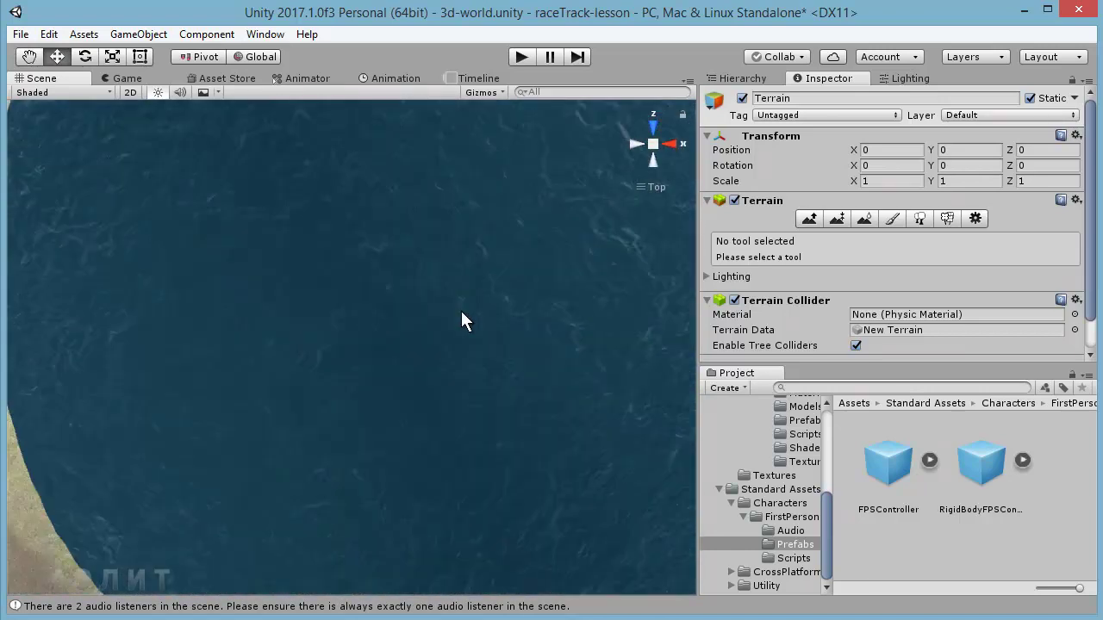
{"action": "scroll", "coordinate": [548, 329], "scroll_direction": "down", "scroll_amount": 3}
{"action": "scroll", "coordinate": [568, 336], "scroll_direction": "down", "scroll_amount": 3}
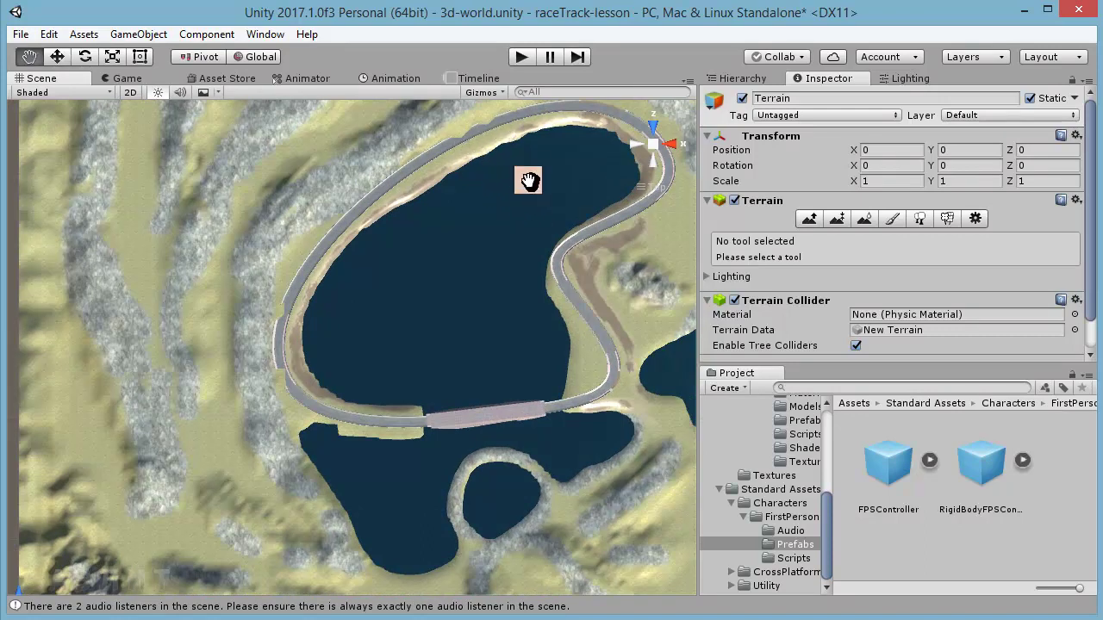
{"action": "scroll", "coordinate": [525, 185], "scroll_direction": "up", "scroll_amount": 3}
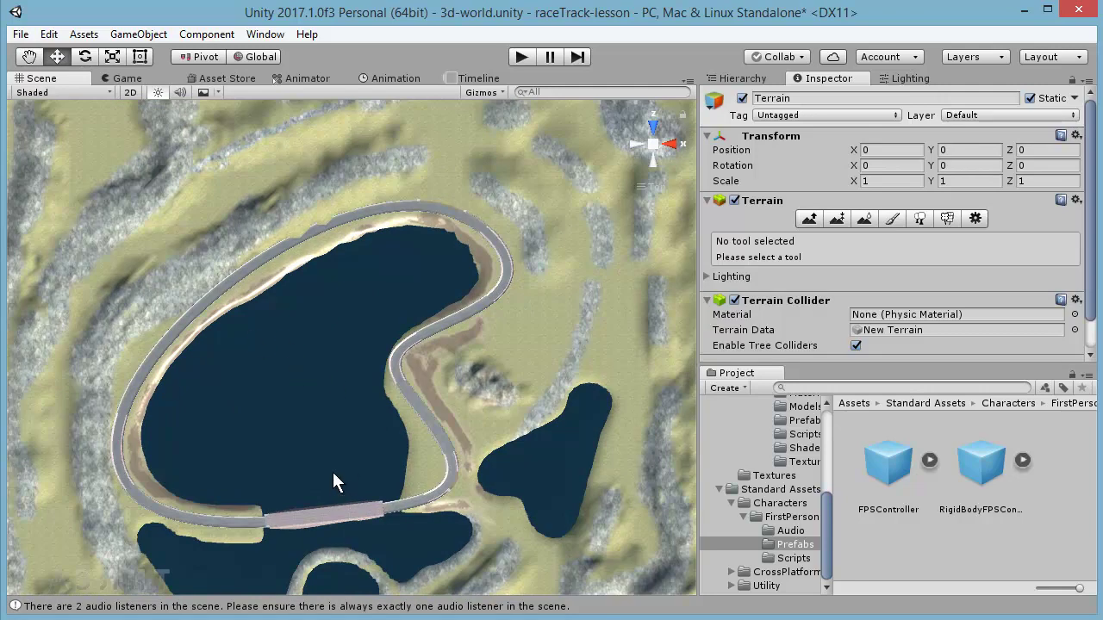
{"action": "scroll", "coordinate": [333, 473], "scroll_direction": "up", "scroll_amount": 2}
{"action": "scroll", "coordinate": [337, 405], "scroll_direction": "up", "scroll_amount": 2}
{"action": "scroll", "coordinate": [341, 354], "scroll_direction": "up", "scroll_amount": 1}
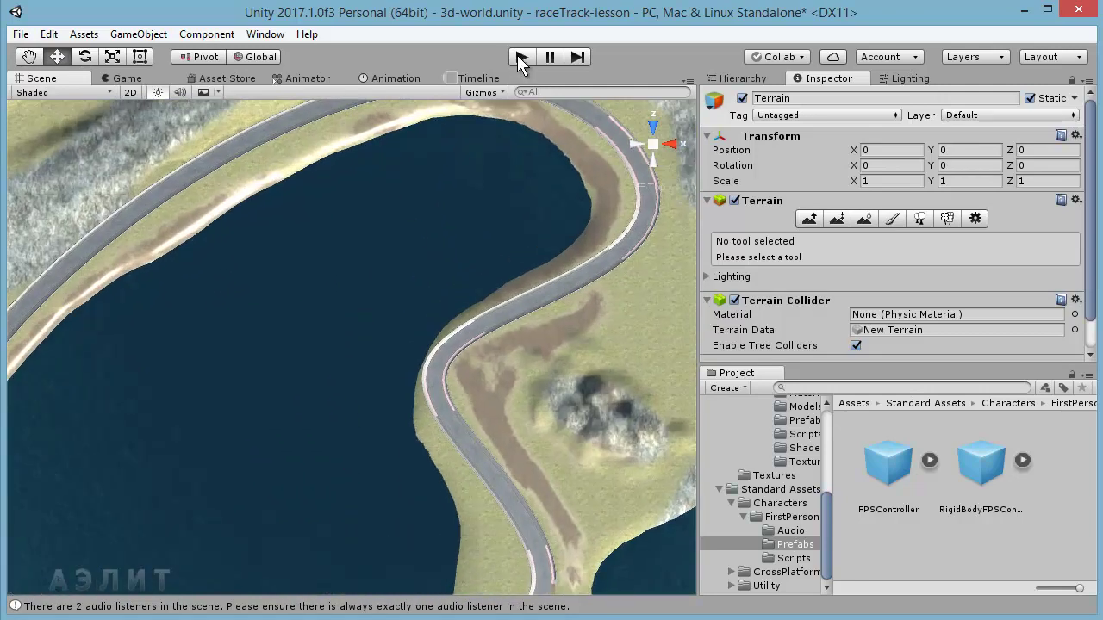
Step: Save the scene with File > Save Scenes and start Play mode
{"action": "left_click", "coordinate": [21, 35]}
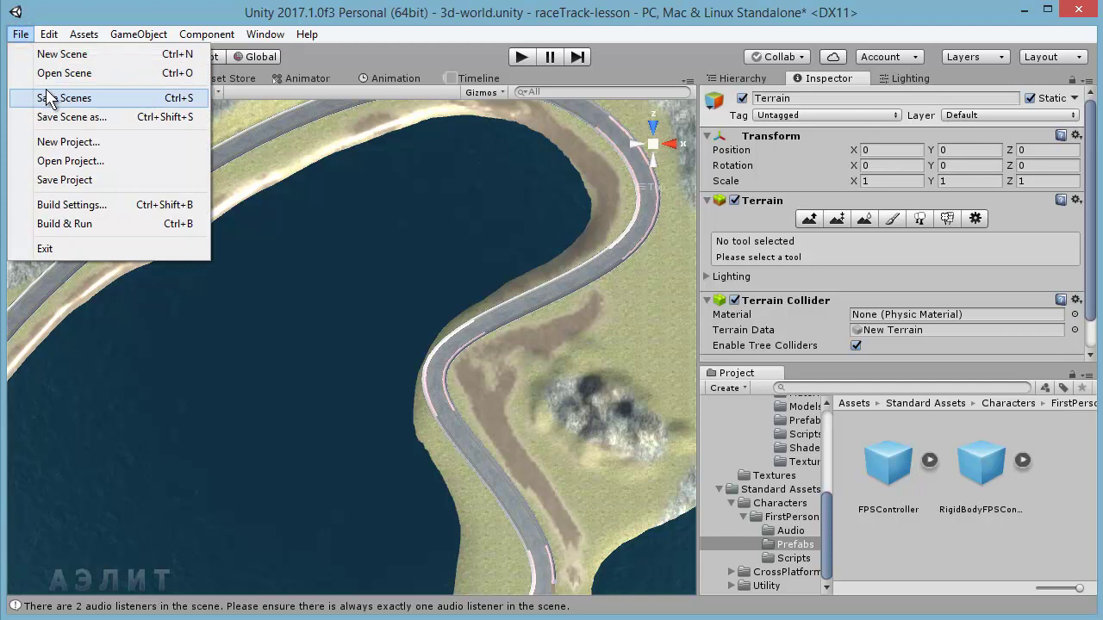
{"action": "left_click", "coordinate": [50, 98]}
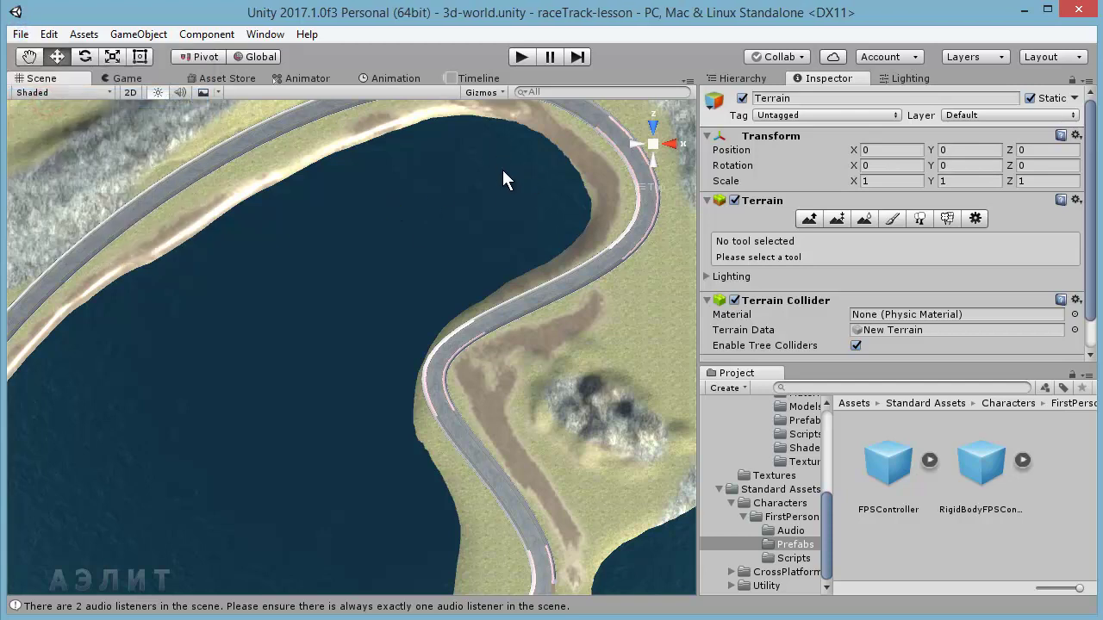
{"action": "left_click", "coordinate": [522, 56]}
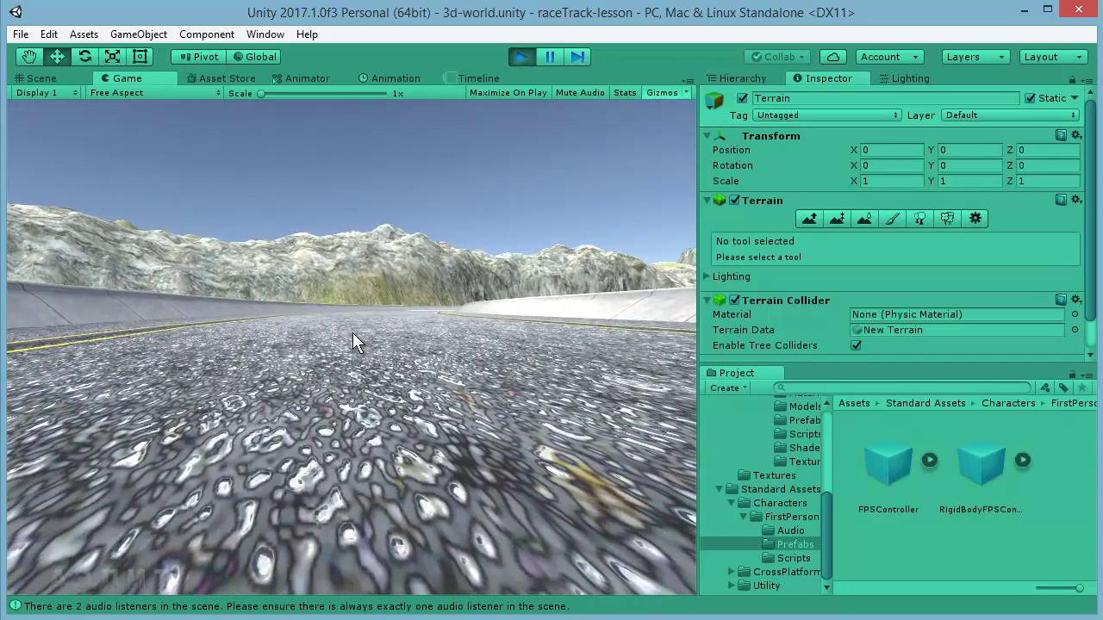
Step: Walk the road, over the wall onto the hill and by the water, then stop with Ctrl+P
{"action": "key", "text": "w"}
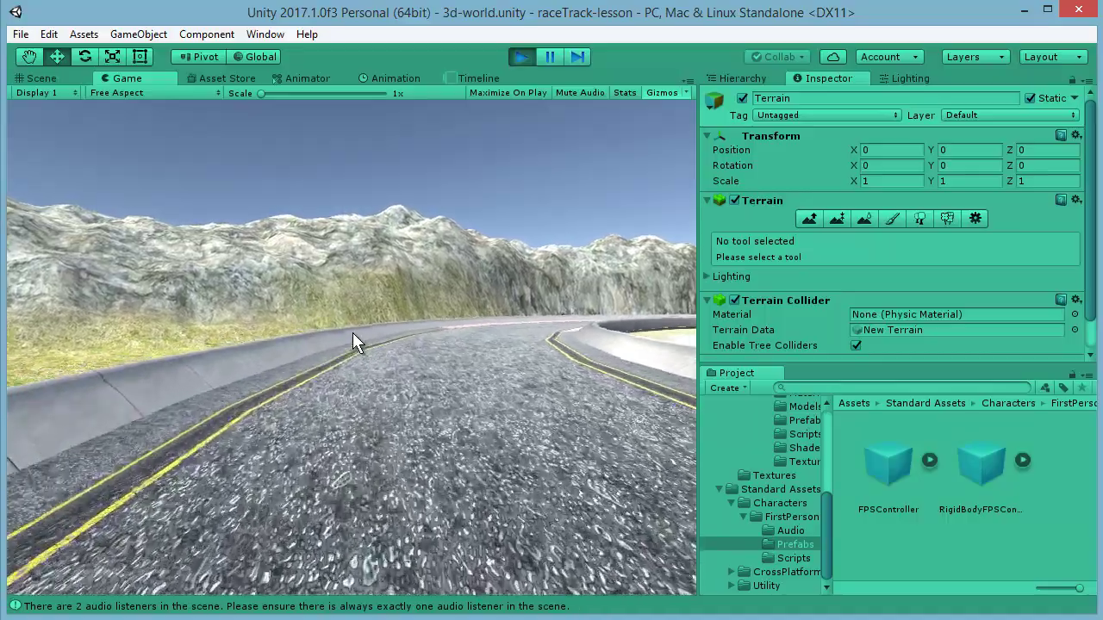
{"action": "key", "text": "w"}
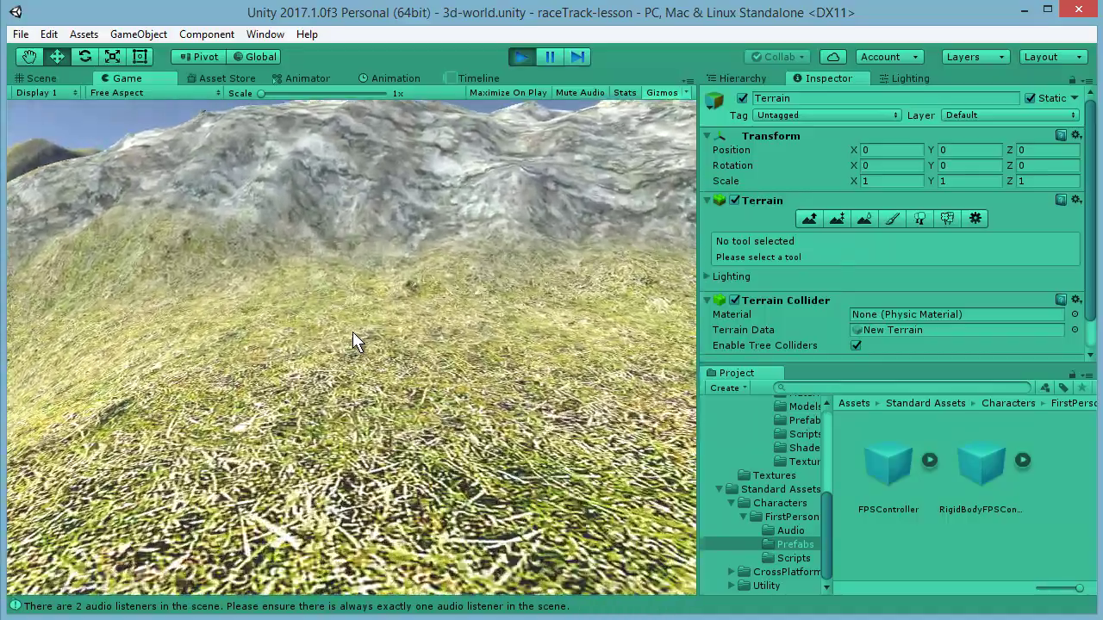
{"action": "key", "text": "w"}
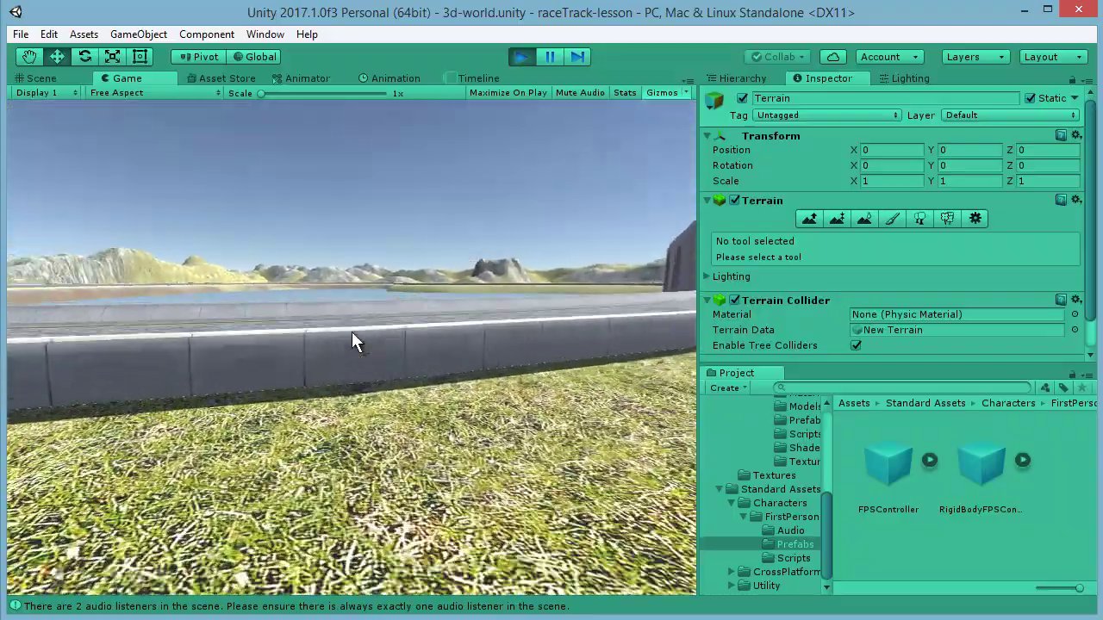
{"action": "key", "text": "w"}
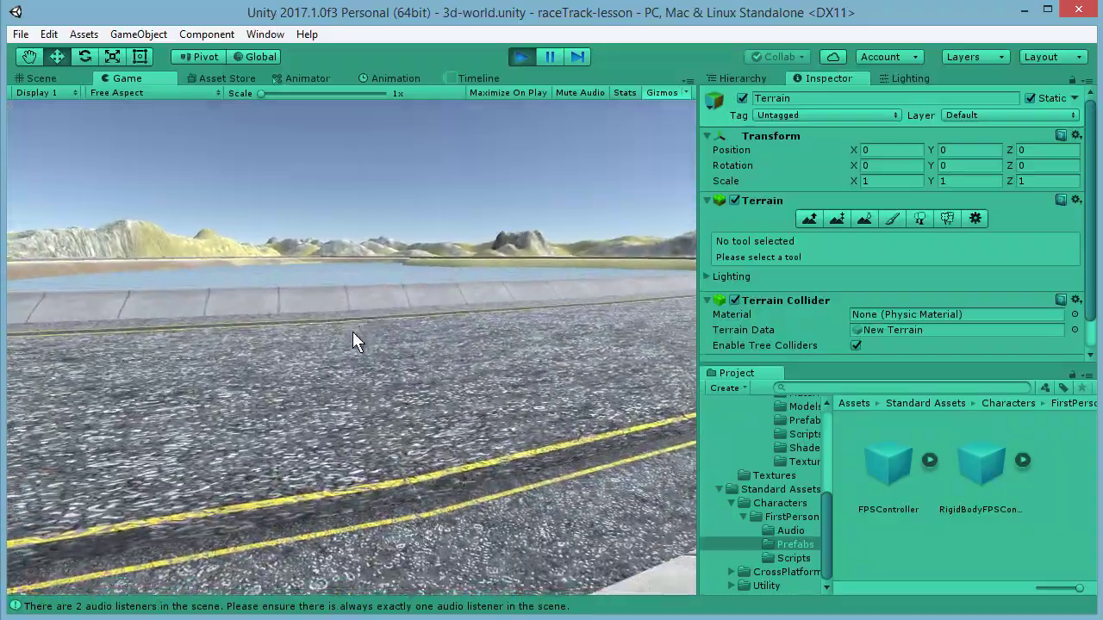
{"action": "key", "text": "w"}
{"action": "key", "text": "w"}
{"action": "key", "text": "w"}
{"action": "key", "text": "w"}
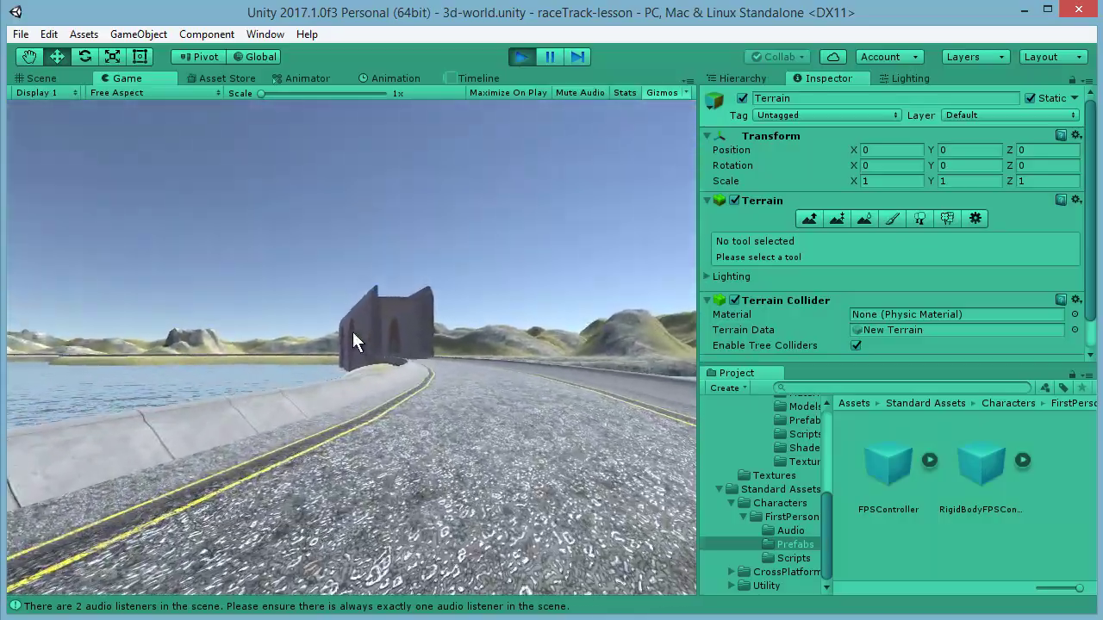
{"action": "key", "text": "w"}
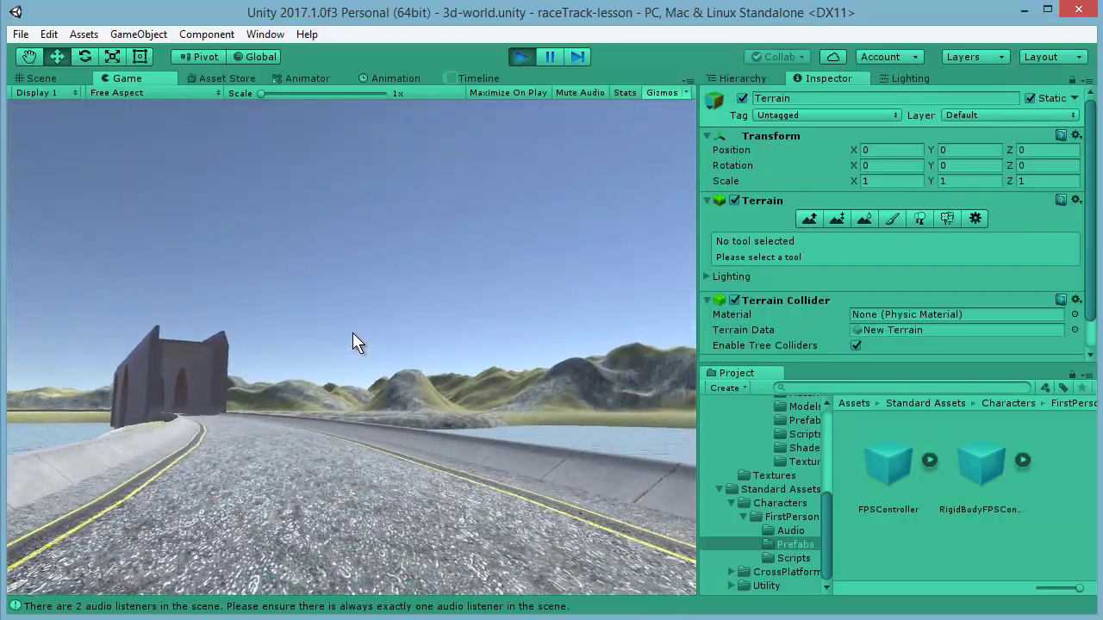
{"action": "key", "text": "w"}
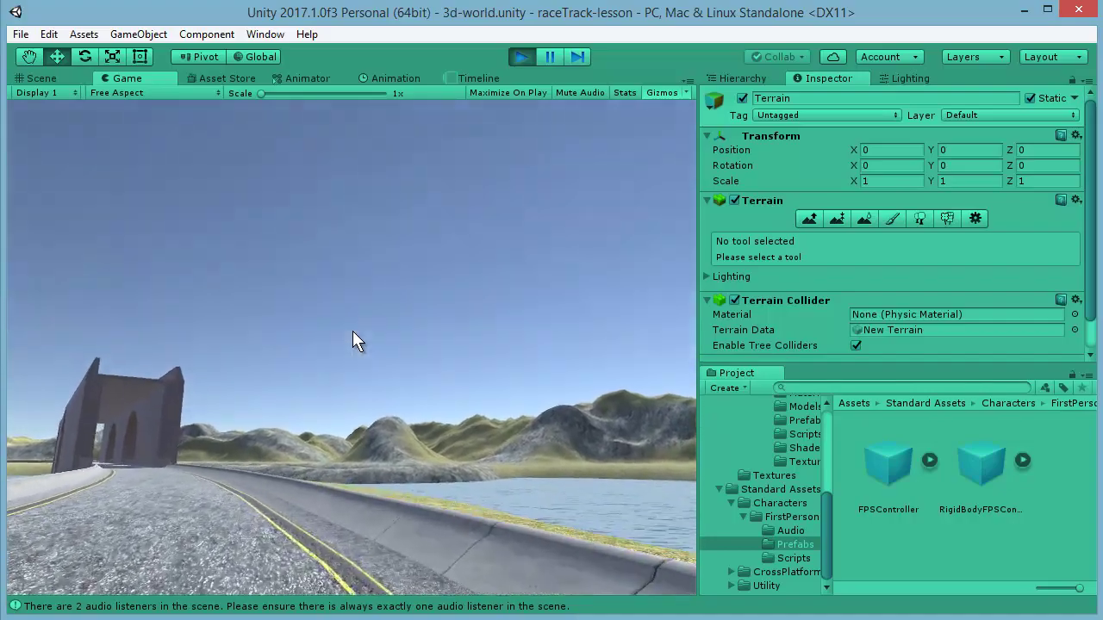
{"action": "key", "text": "w"}
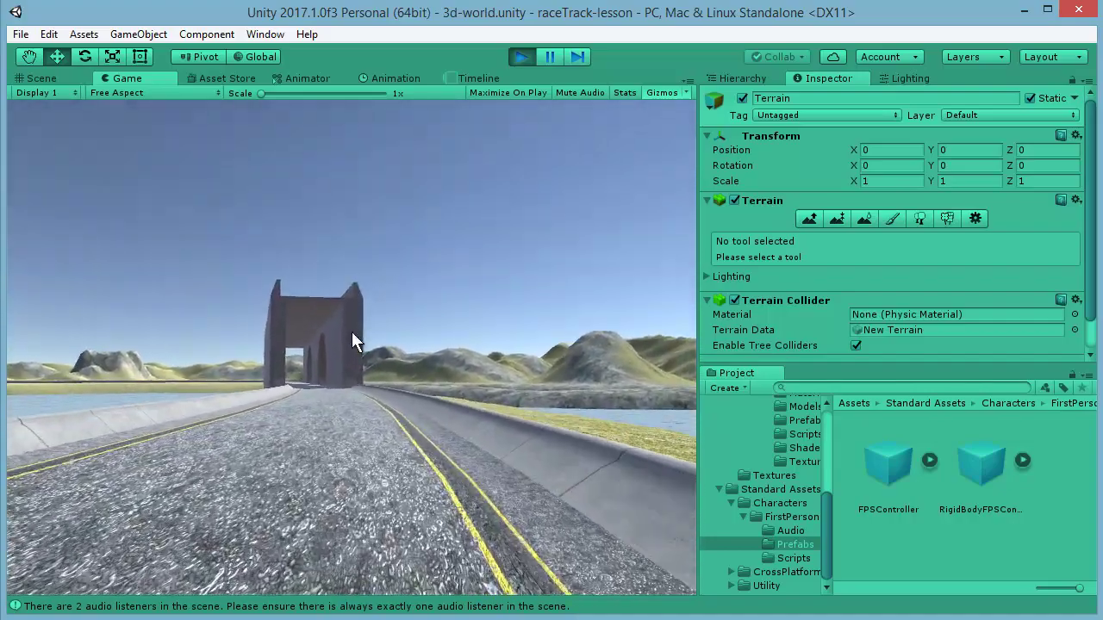
{"action": "key", "text": "w"}
{"action": "key", "text": "w"}
{"action": "key", "text": "w"}
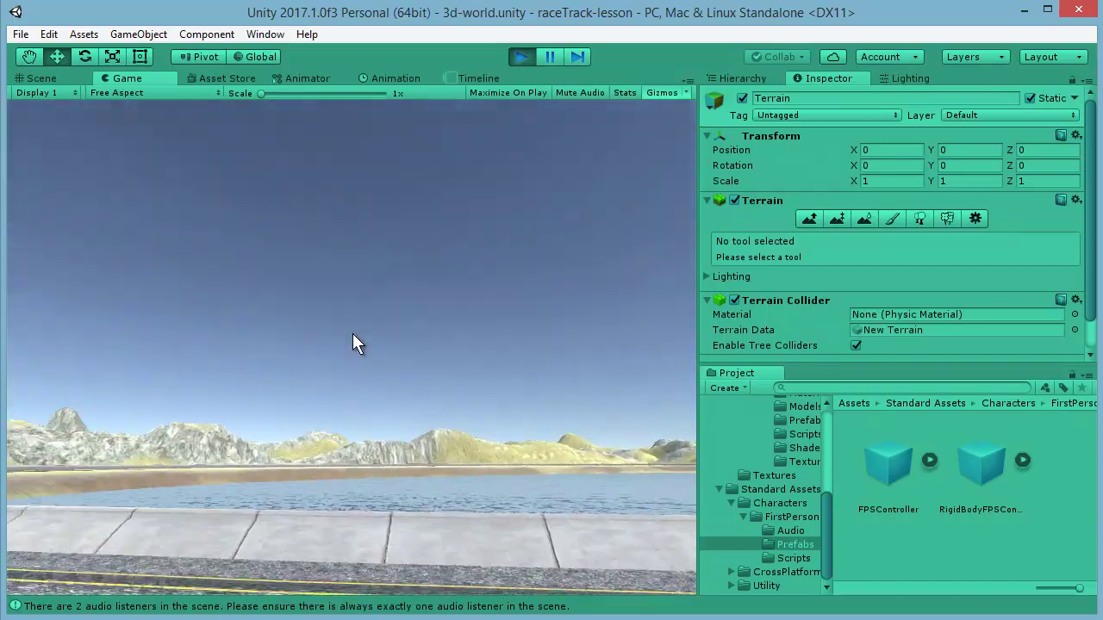
{"action": "key", "text": "w"}
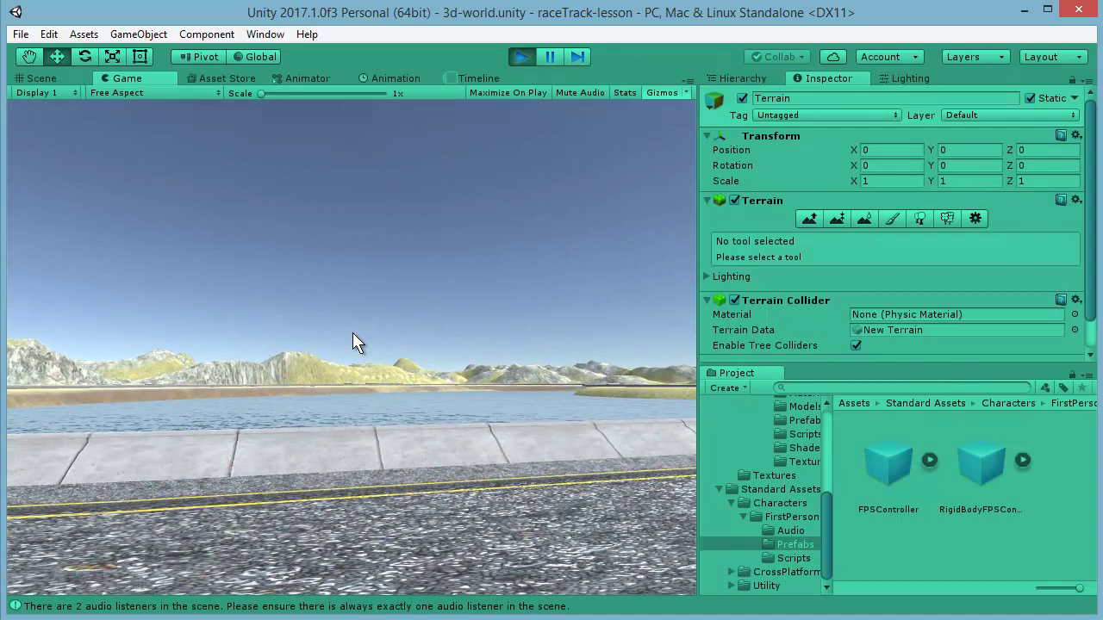
{"action": "mouse_move", "coordinate": [353, 333]}
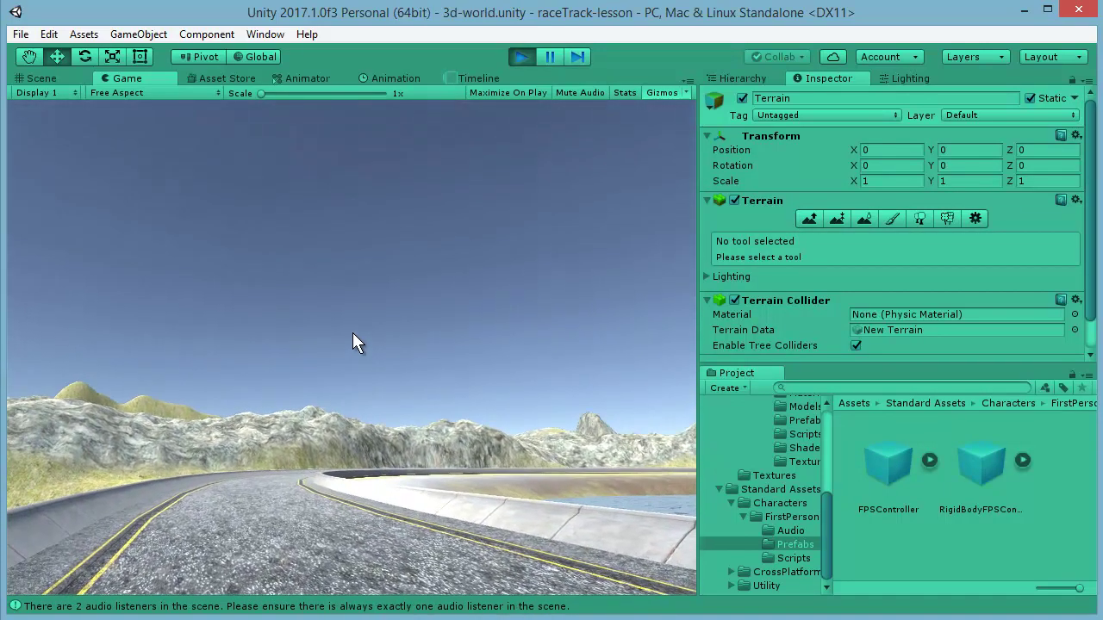
{"action": "key", "text": "w"}
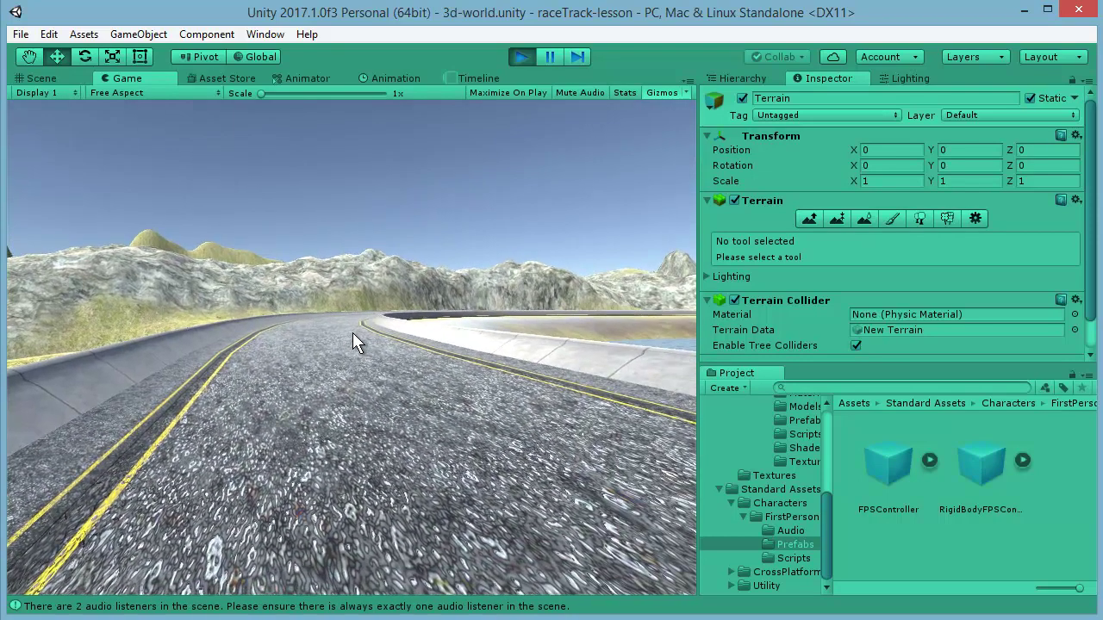
{"action": "key", "text": "ctrl+p"}
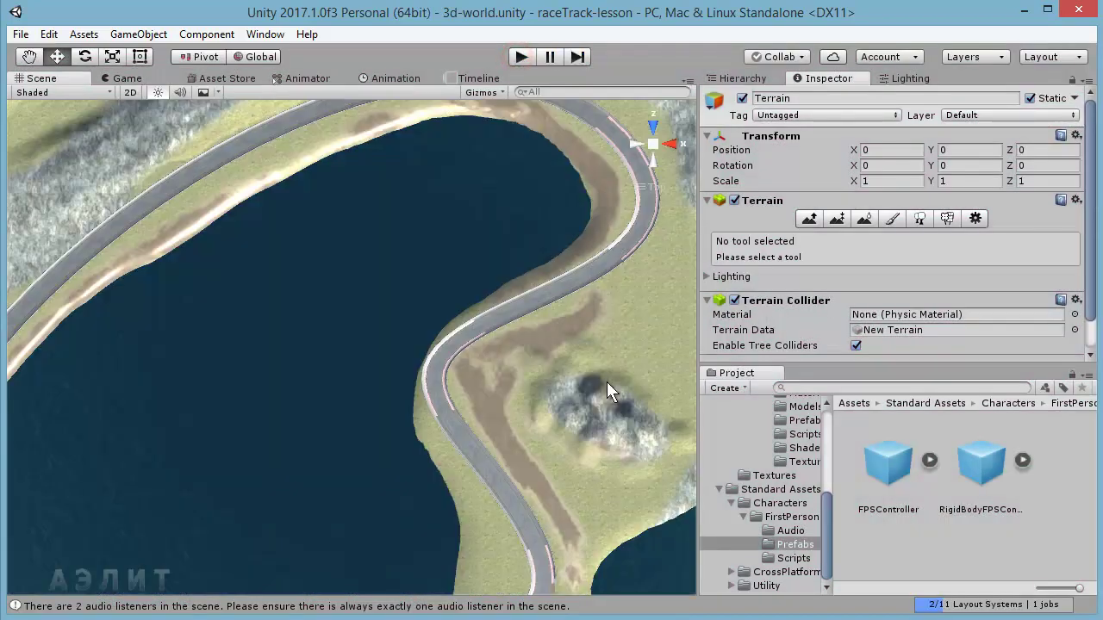
Step: Stop play mode and open Edit Texture for the grass layer under Paint Texture
{"action": "left_click", "coordinate": [849, 472]}
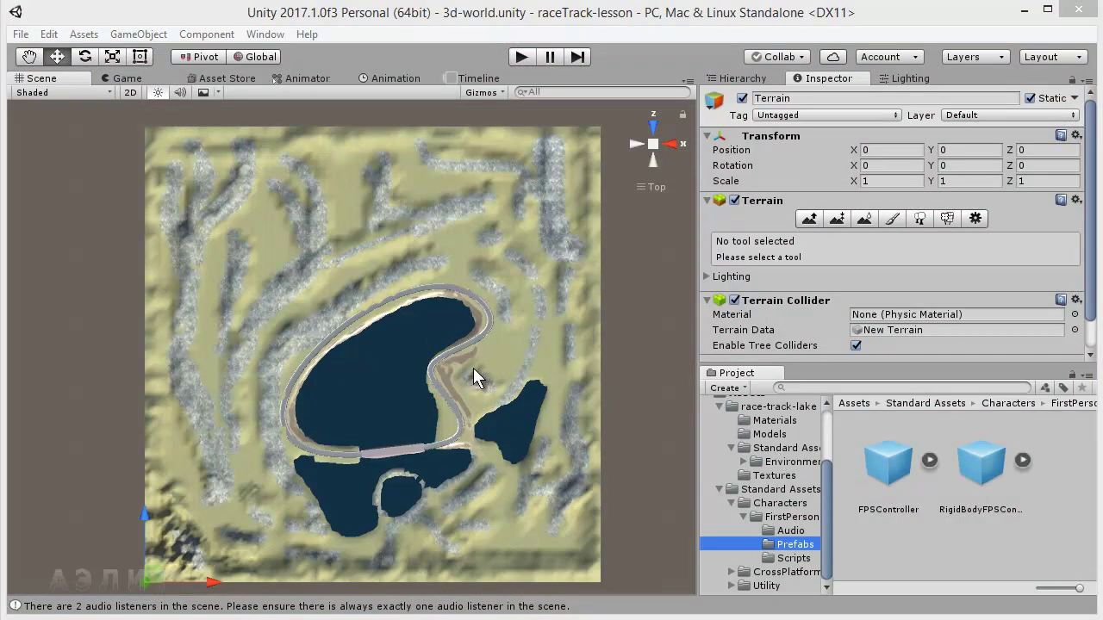
{"action": "left_click", "coordinate": [893, 218]}
{"action": "left_click_drag", "start_coordinate": [1095, 175], "coordinate": [1095, 259]}
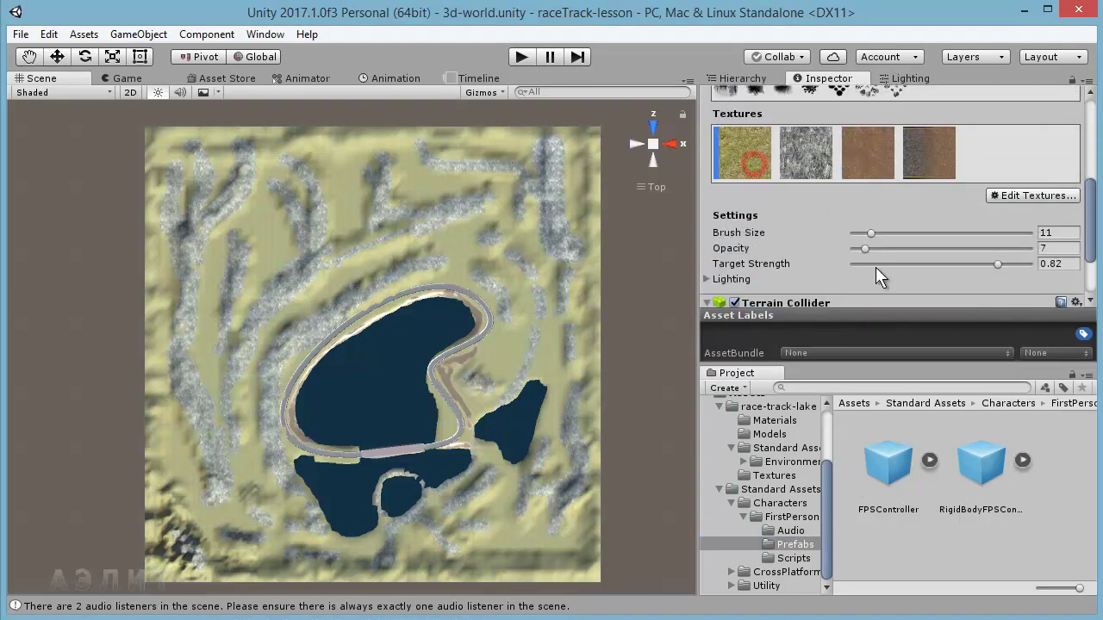
{"action": "left_click", "coordinate": [1033, 197]}
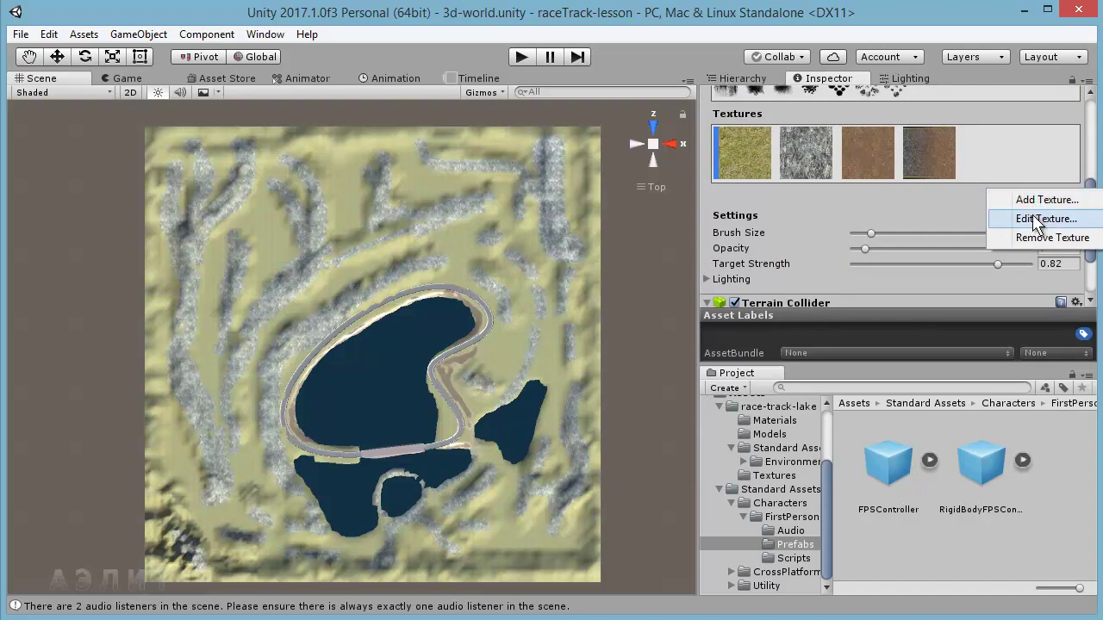
{"action": "left_click", "coordinate": [1037, 221]}
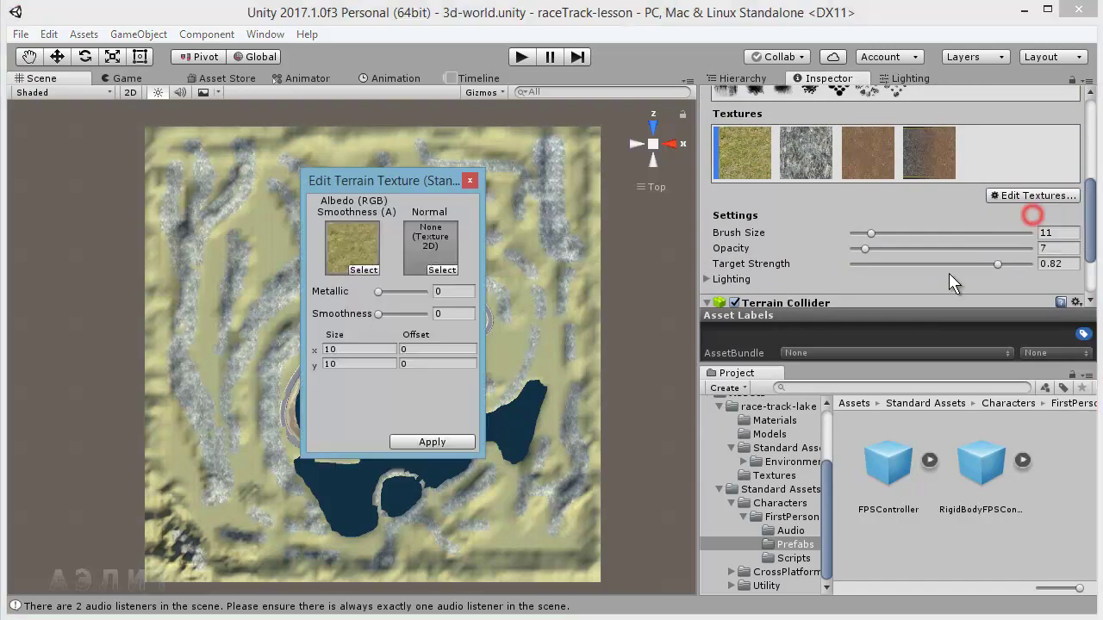
Step: Assign grass-n as the grass texture's normal map, apply it, and start Play mode
{"action": "left_click", "coordinate": [441, 271]}
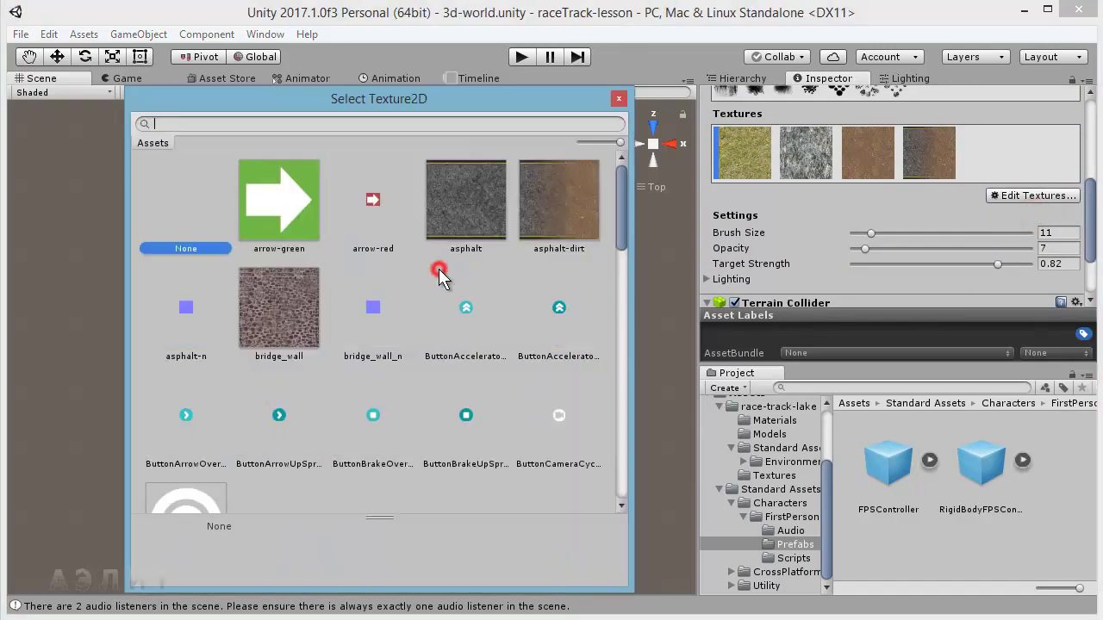
{"action": "mouse_move", "coordinate": [626, 221]}
{"action": "left_mouse_down"}
{"action": "mouse_move", "coordinate": [614, 298]}
{"action": "mouse_move", "coordinate": [633, 365]}
{"action": "left_mouse_up"}
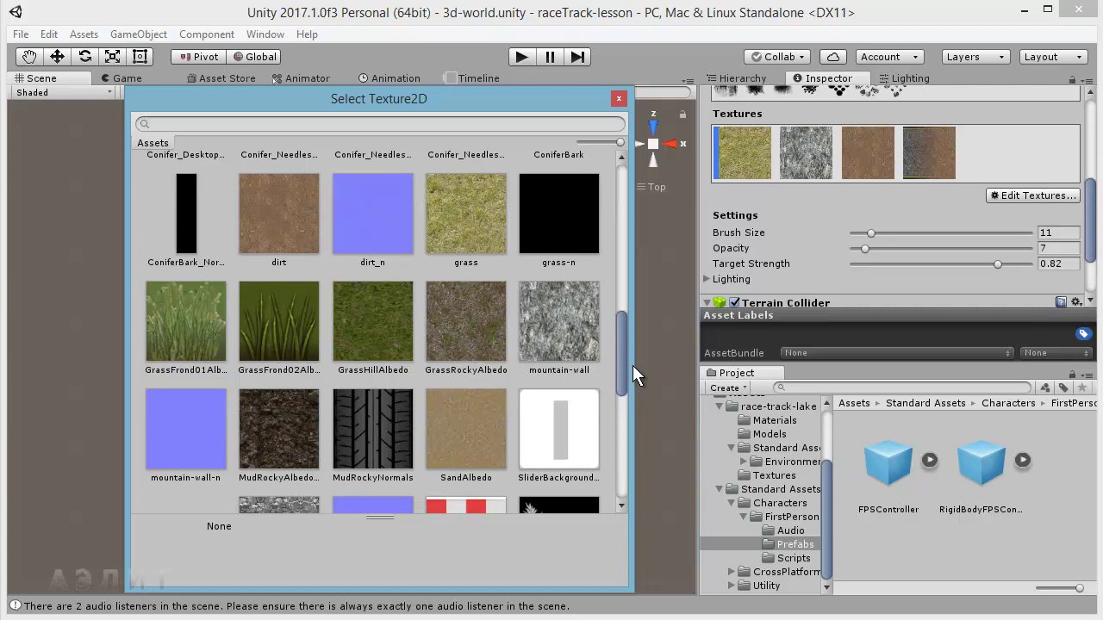
{"action": "scroll", "coordinate": [587, 313], "scroll_direction": "down", "scroll_amount": 1}
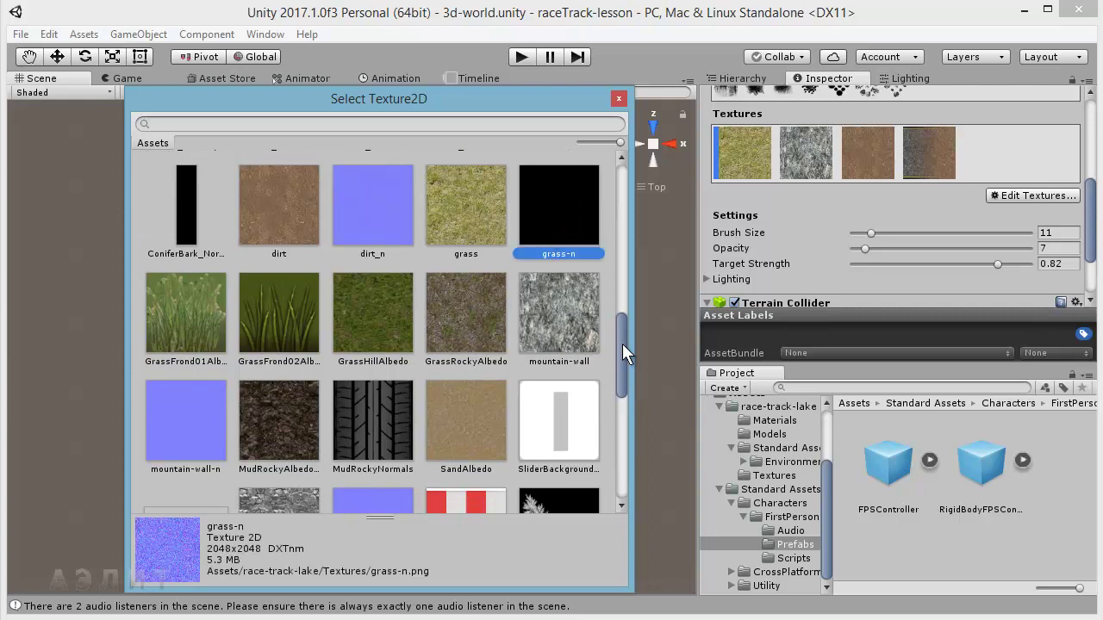
{"action": "double_click", "coordinate": [562, 217]}
{"action": "left_click", "coordinate": [425, 441]}
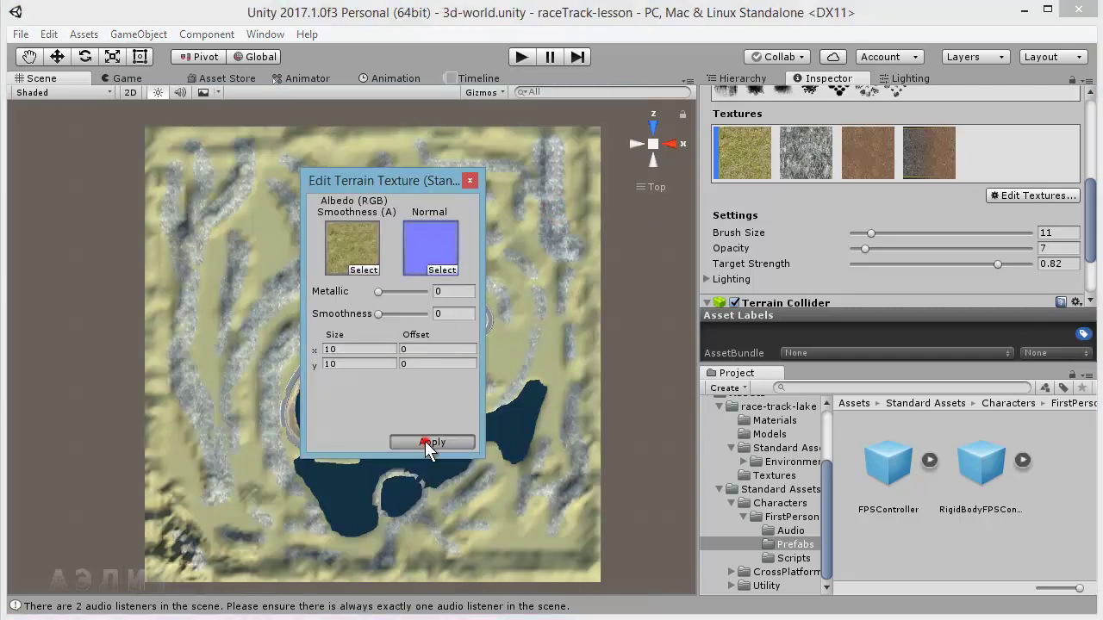
{"action": "left_click", "coordinate": [523, 60]}
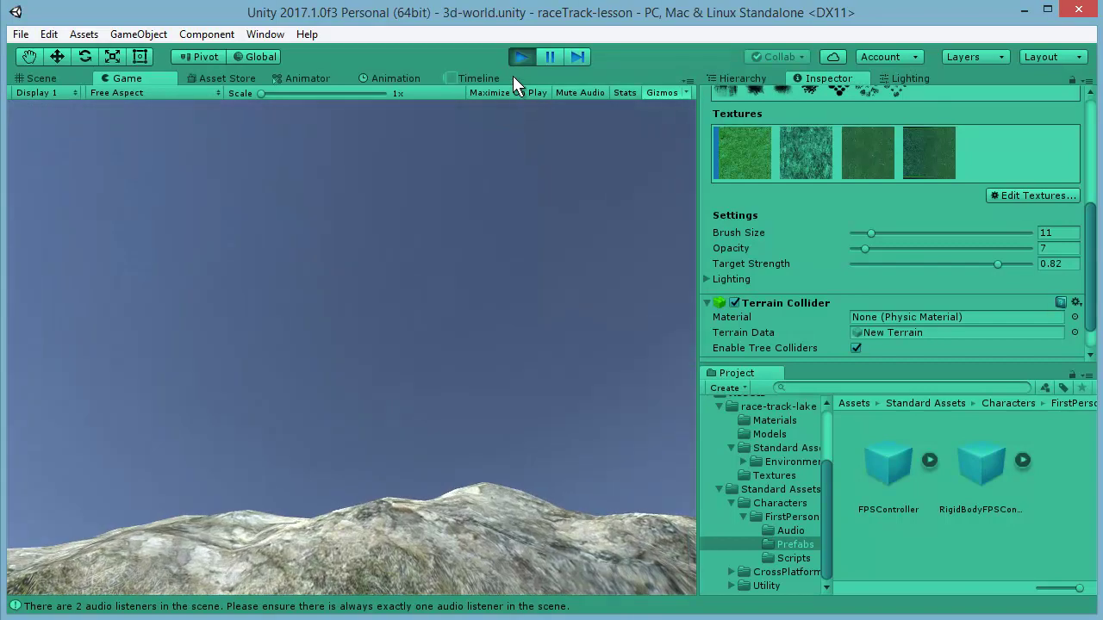
Step: Stop play mode, view the reference top-view map image, and return to the Unity editor
{"action": "left_click", "coordinate": [521, 56]}
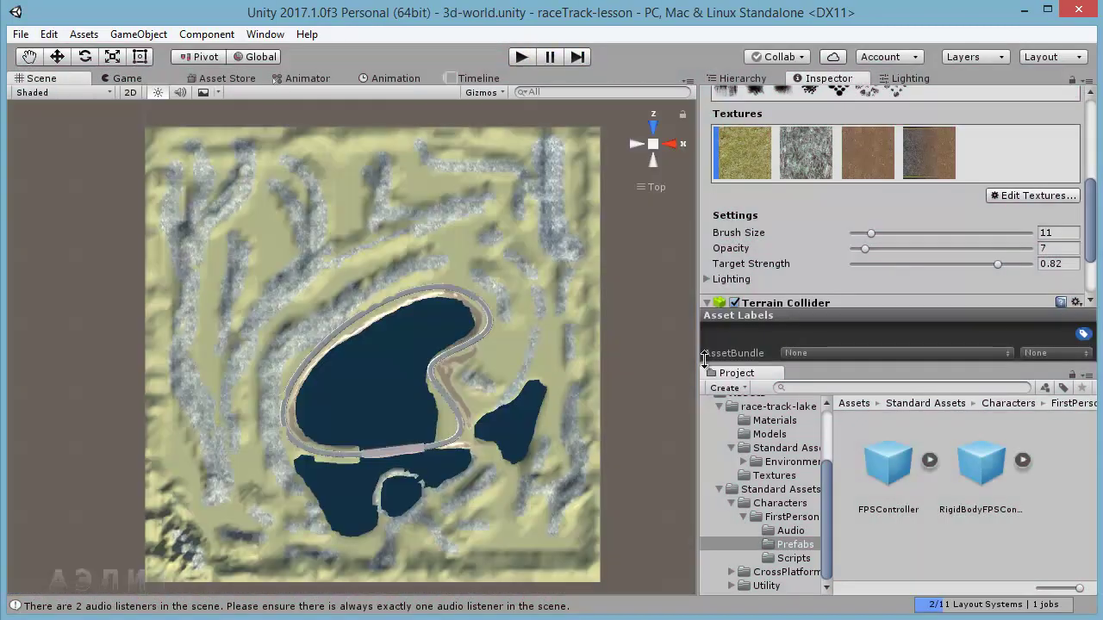
{"action": "left_click", "coordinate": [661, 610]}
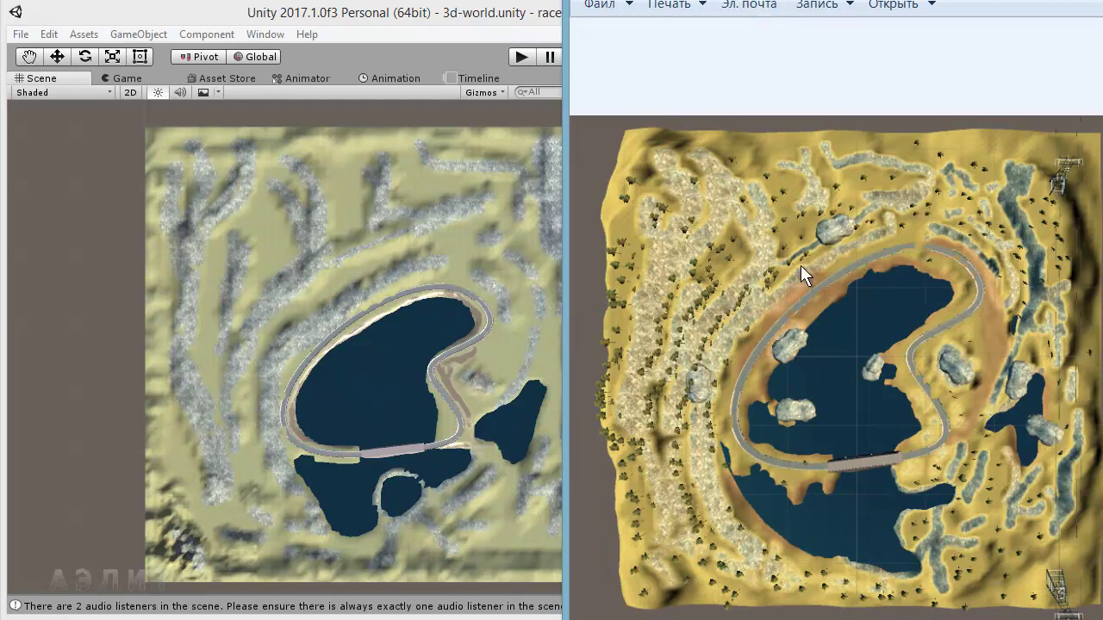
{"action": "left_click", "coordinate": [484, 49]}
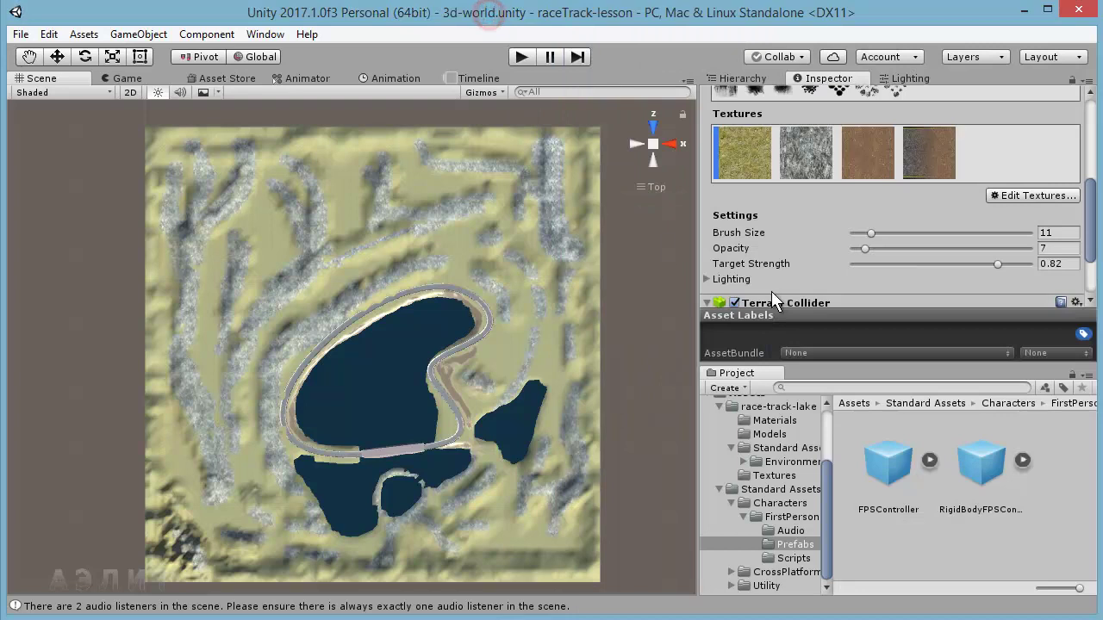
Step: Switch the terrain to Place Trees and browse Project to Environment > SpeedTree > Conifer
{"action": "scroll", "coordinate": [1088, 224], "scroll_direction": "up", "scroll_amount": 5}
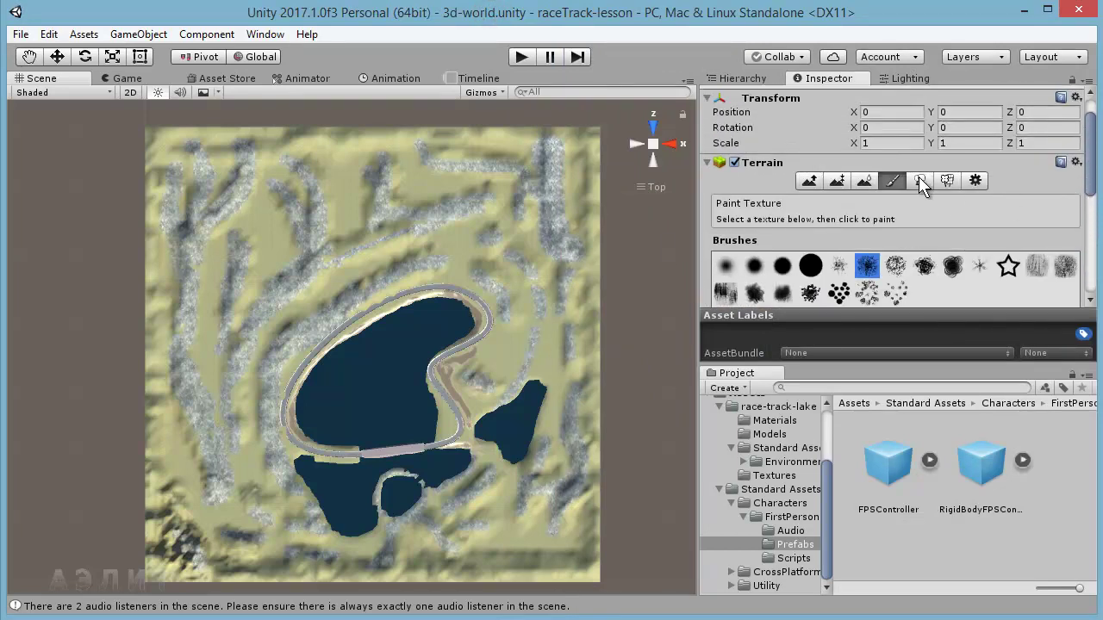
{"action": "left_click", "coordinate": [920, 182]}
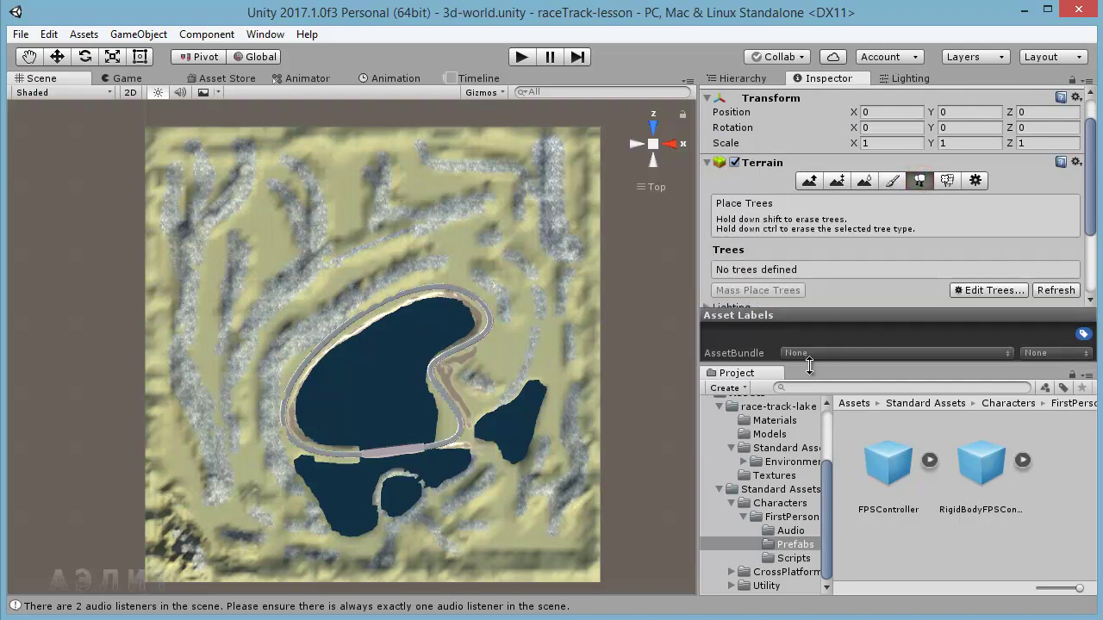
{"action": "left_click_drag", "start_coordinate": [809, 357], "coordinate": [811, 377]}
{"action": "left_click", "coordinate": [745, 462]}
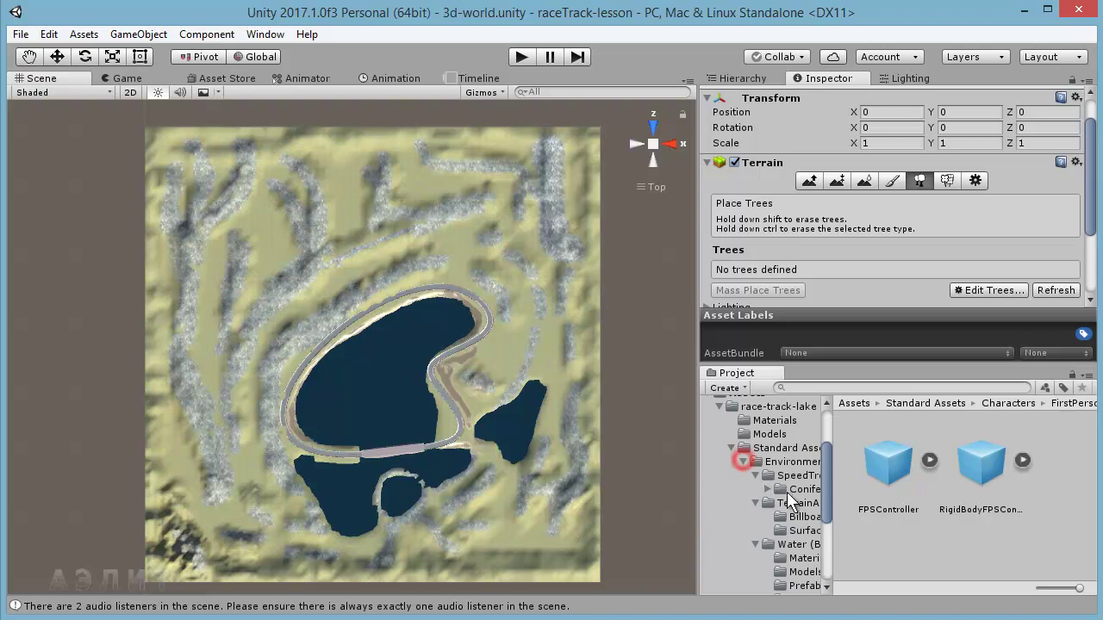
{"action": "left_click_drag", "start_coordinate": [828, 469], "coordinate": [829, 485]}
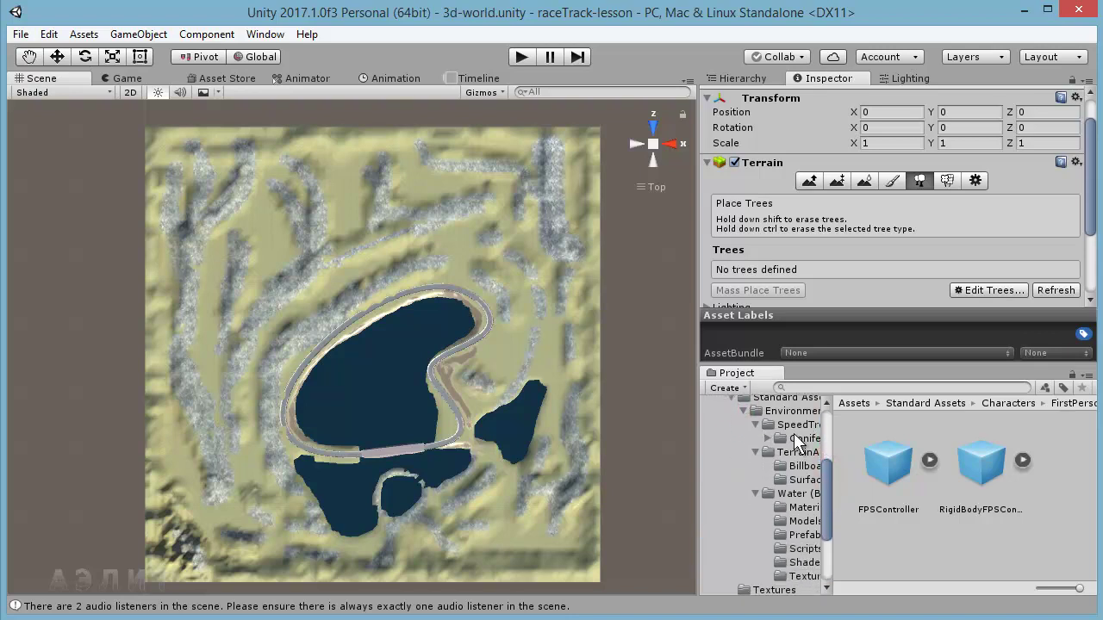
{"action": "left_click", "coordinate": [784, 427]}
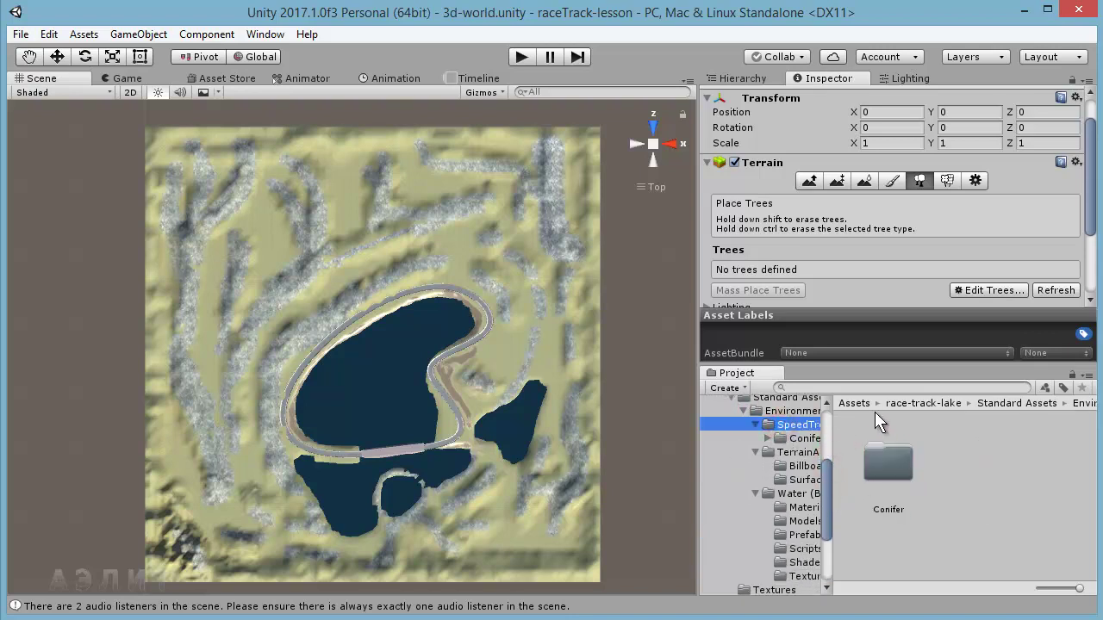
{"action": "left_click", "coordinate": [791, 411]}
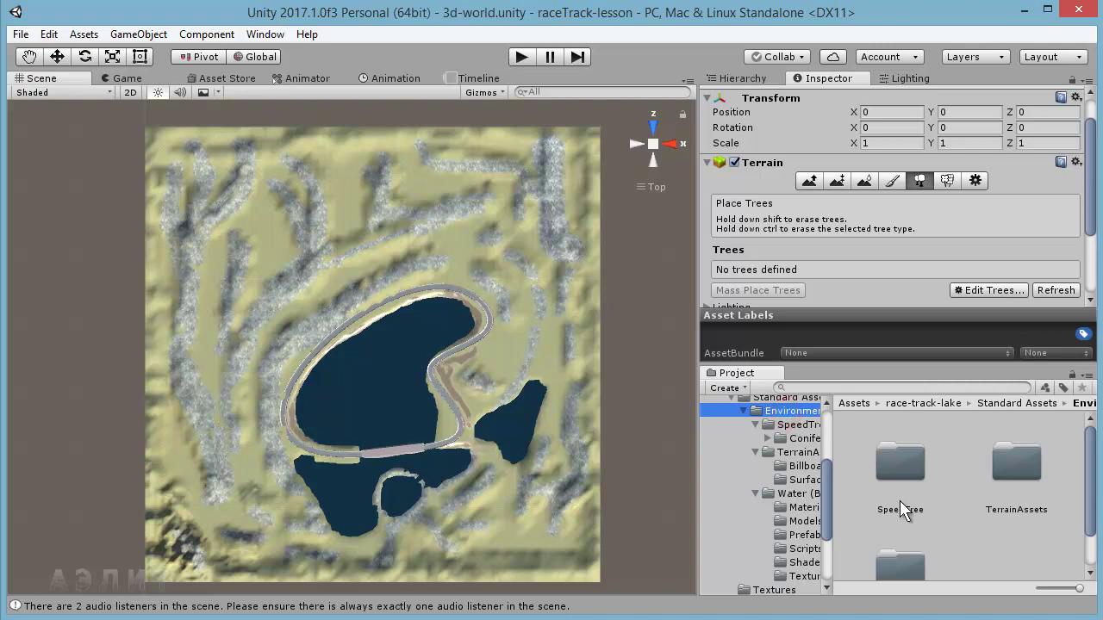
{"action": "left_click", "coordinate": [898, 477]}
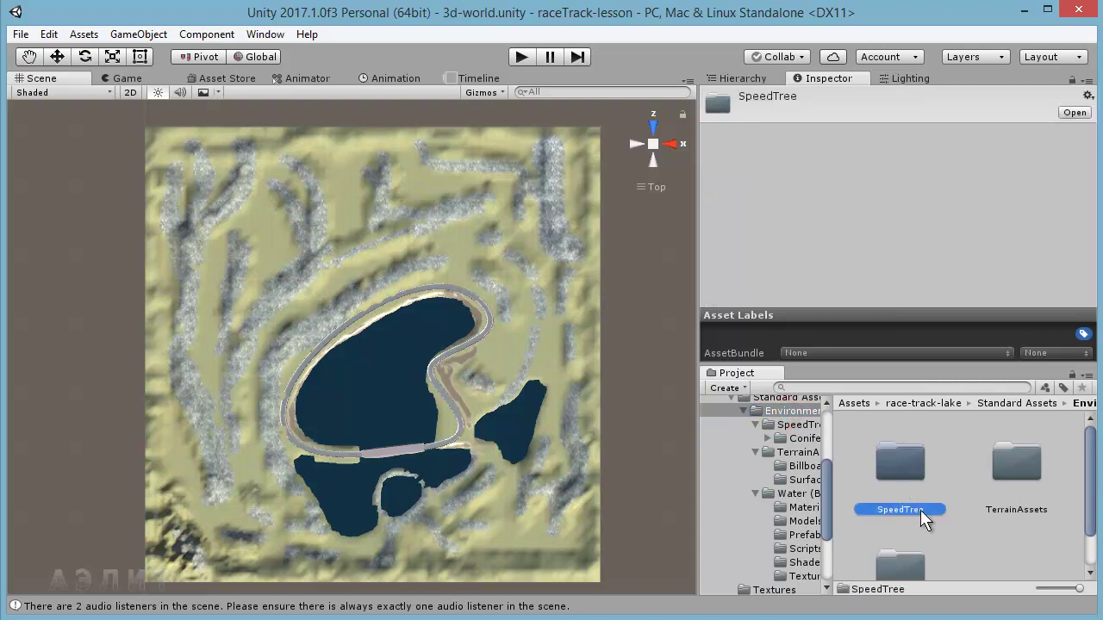
{"action": "double_click", "coordinate": [900, 469]}
{"action": "double_click", "coordinate": [899, 474]}
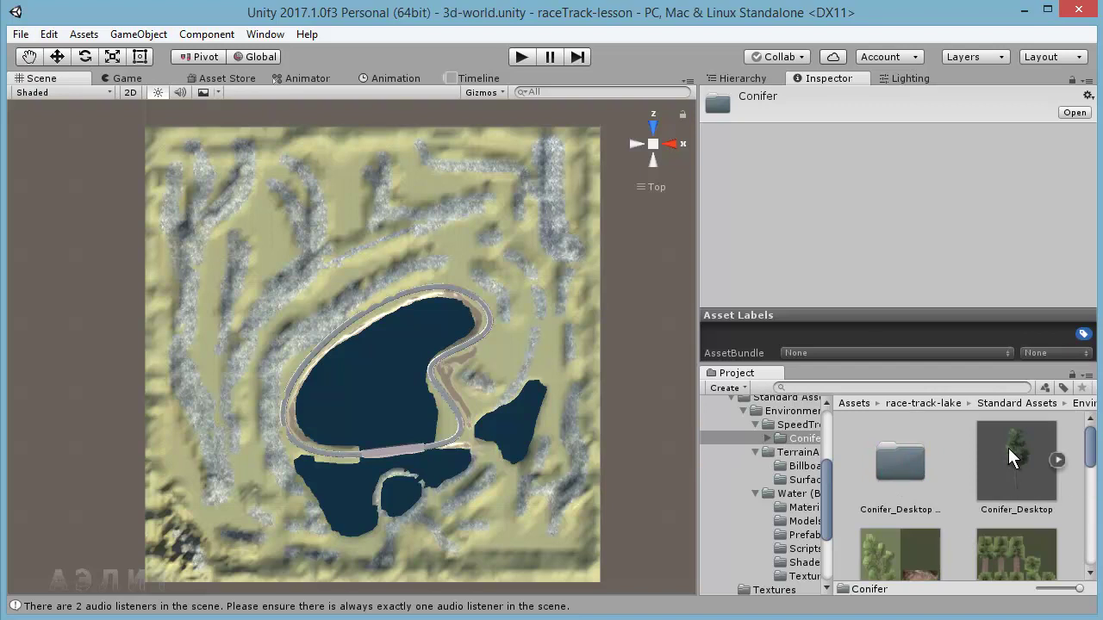
Step: Select the Terrain object so its empty tree-placing options show in the Inspector
{"action": "left_click", "coordinate": [726, 78]}
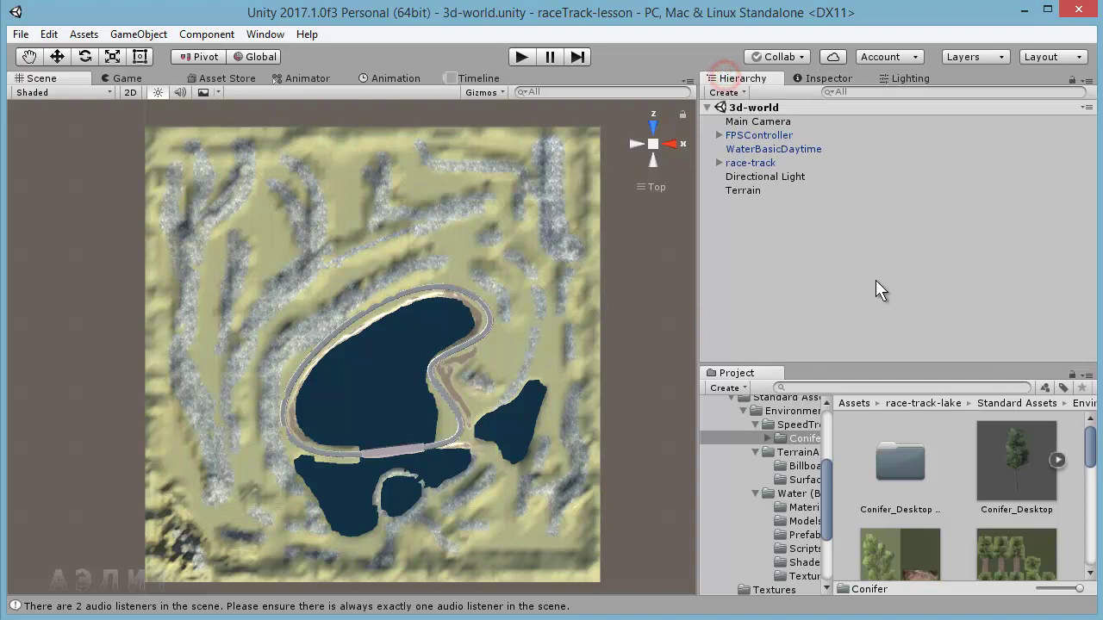
{"action": "left_click", "coordinate": [735, 162]}
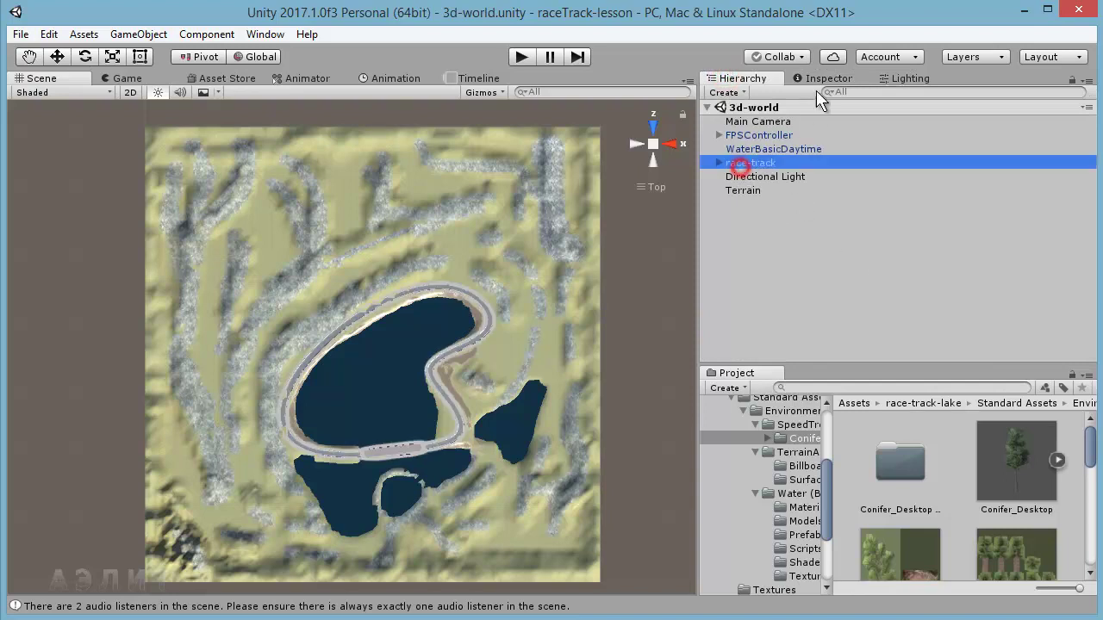
{"action": "left_click", "coordinate": [823, 77]}
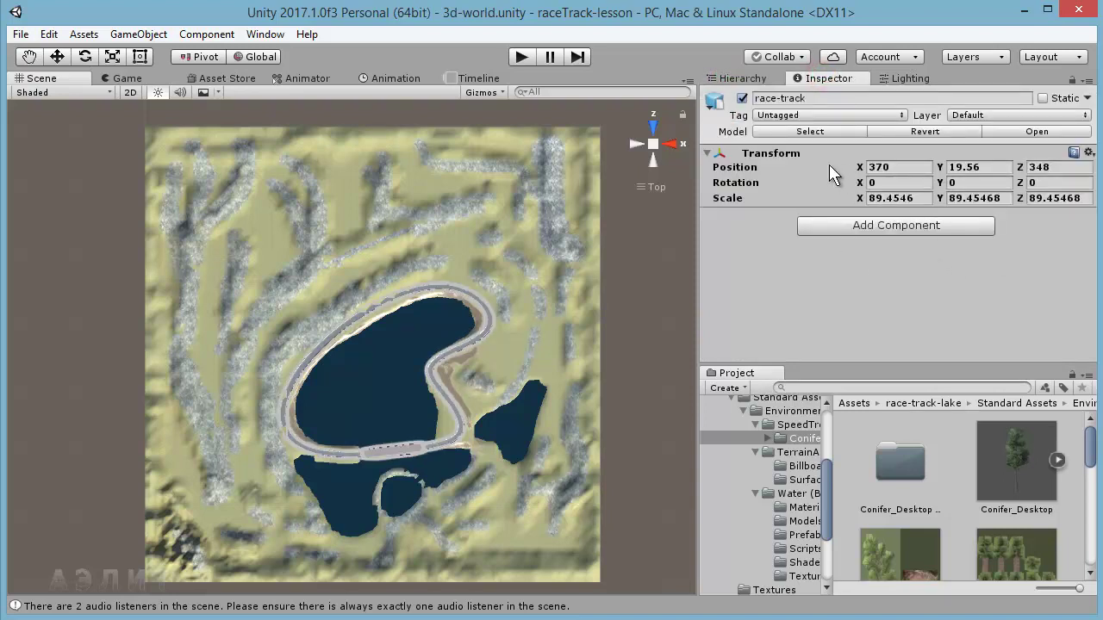
{"action": "left_click", "coordinate": [741, 77]}
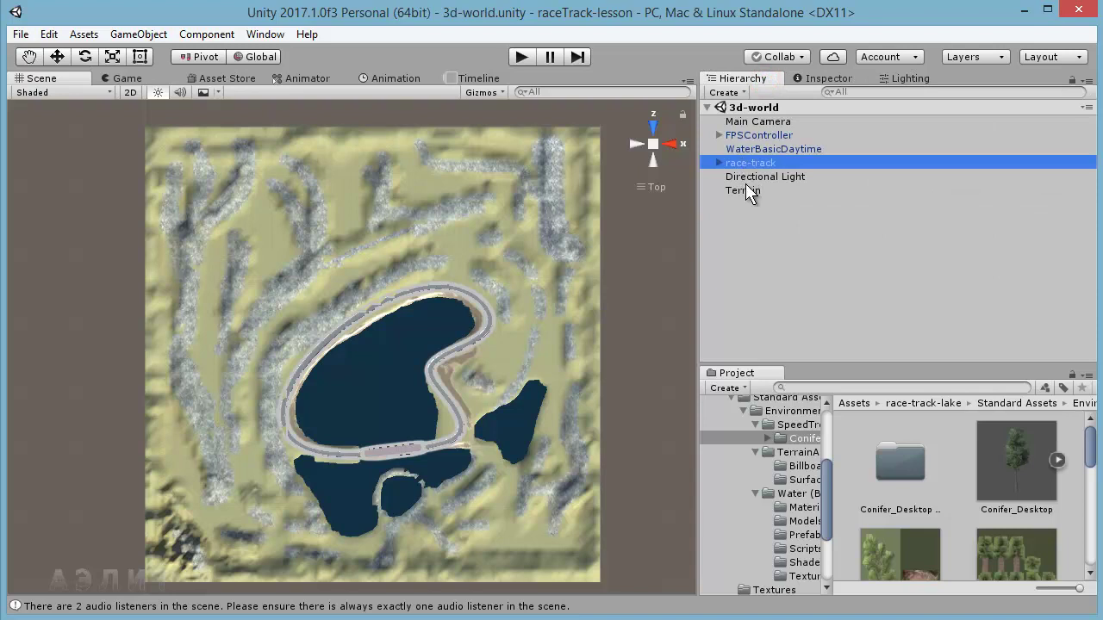
{"action": "left_click", "coordinate": [745, 190]}
{"action": "left_click", "coordinate": [823, 78]}
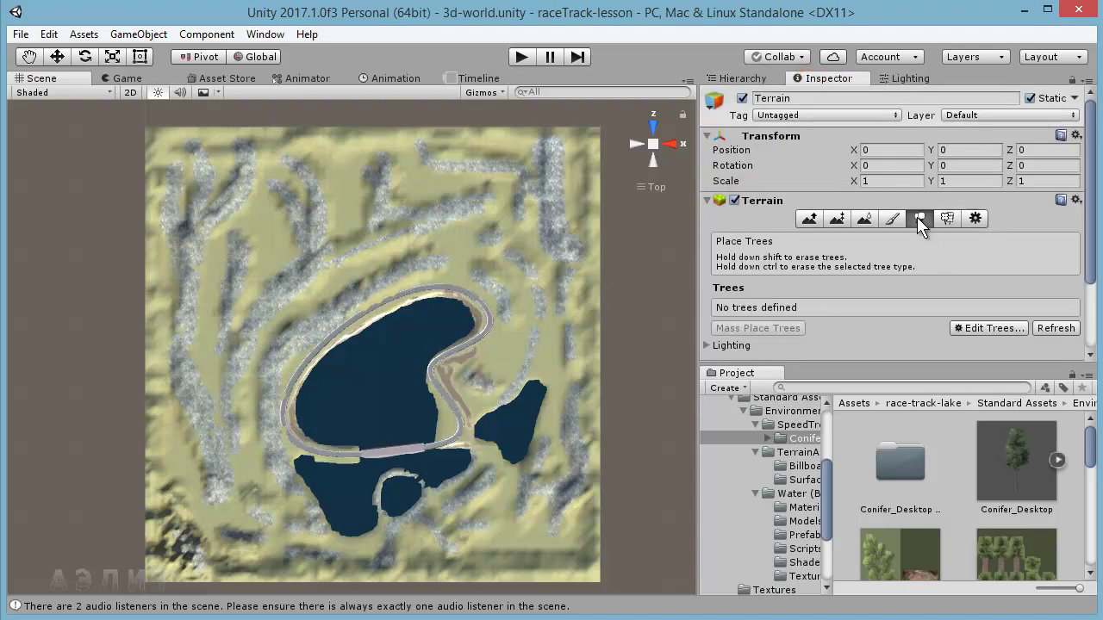
{"action": "left_click_drag", "start_coordinate": [1091, 211], "coordinate": [1091, 298]}
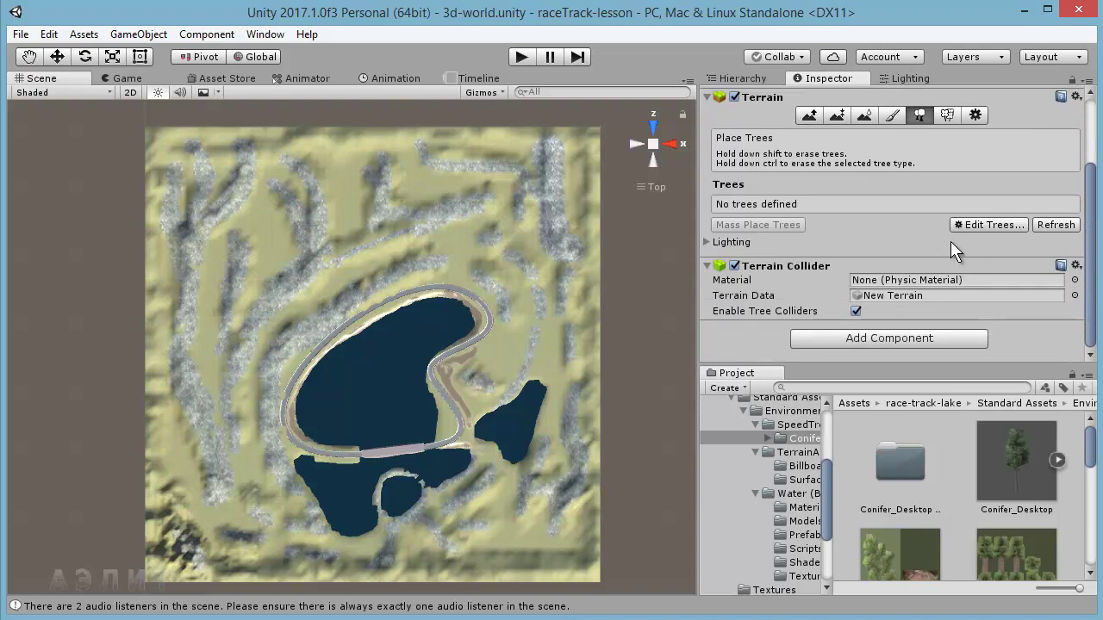
Step: Add Conifer_Desktop as a terrain tree via Edit Trees > Add Tree
{"action": "left_click", "coordinate": [989, 225]}
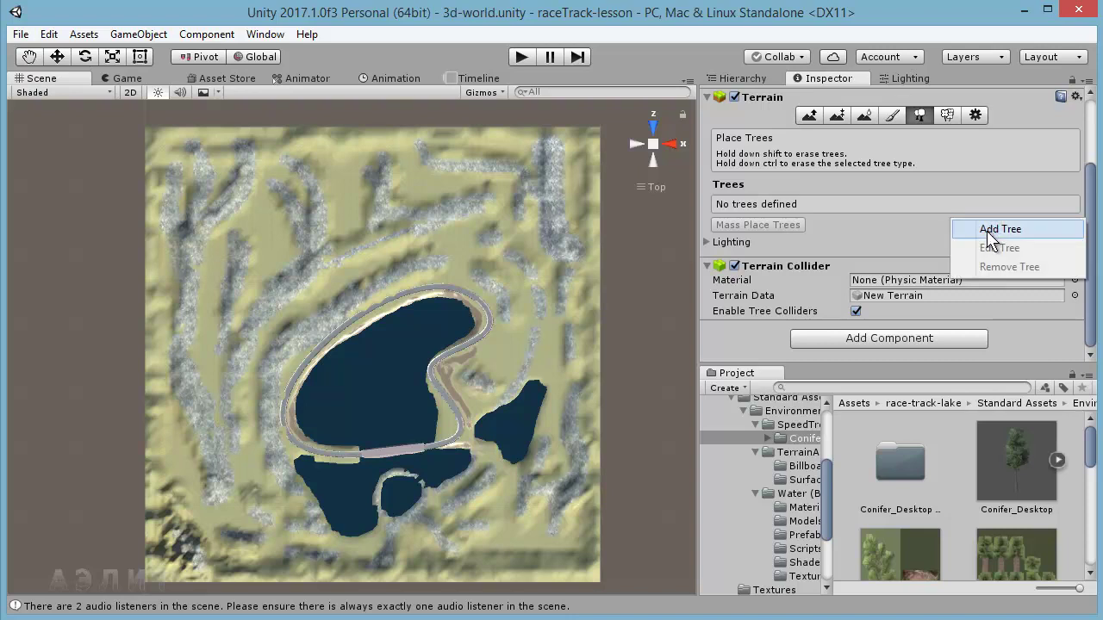
{"action": "left_click", "coordinate": [986, 241]}
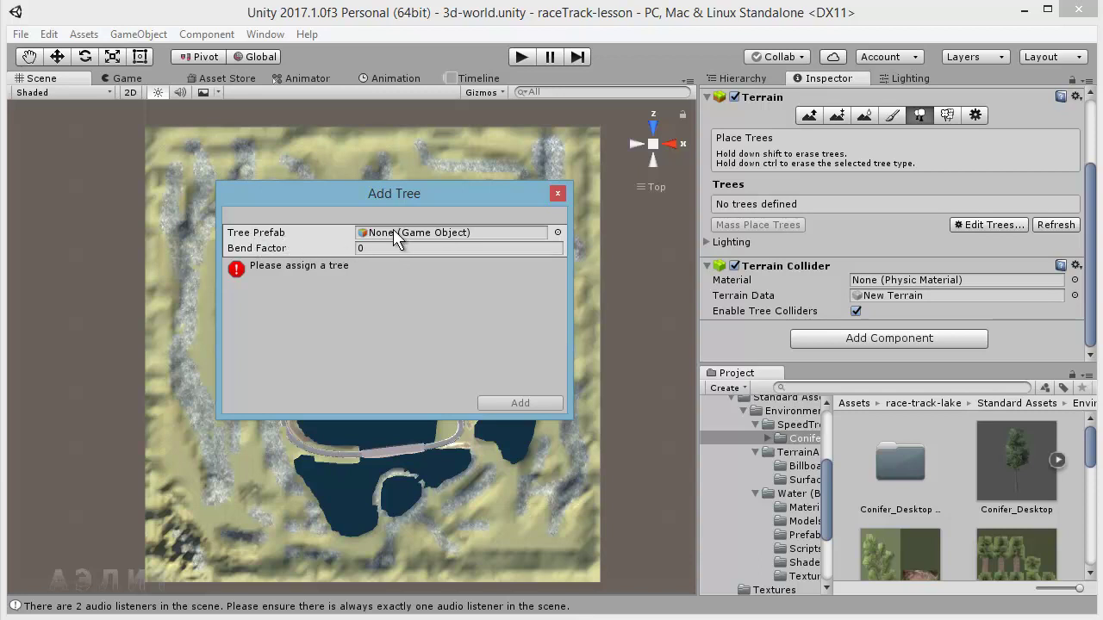
{"action": "left_click_drag", "start_coordinate": [1013, 462], "coordinate": [554, 236]}
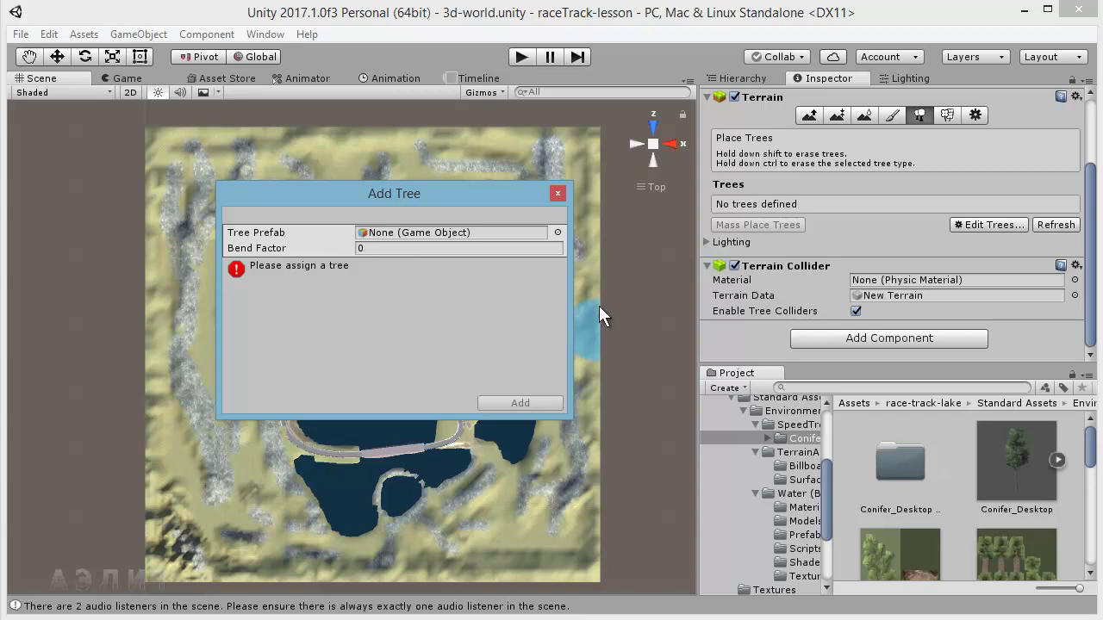
{"action": "left_click", "coordinate": [558, 232]}
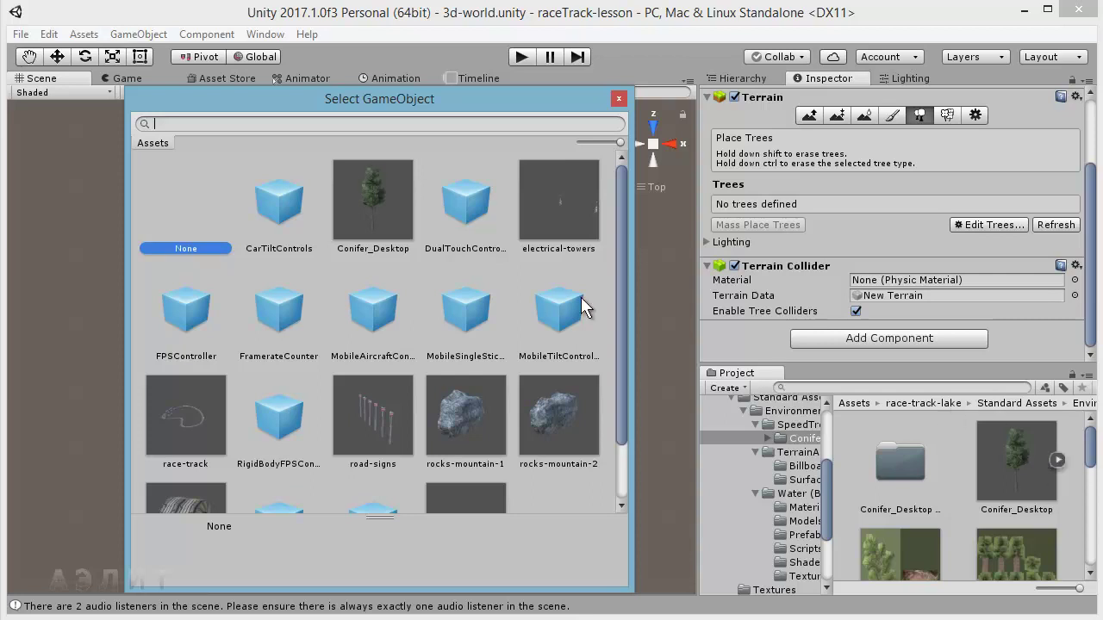
{"action": "left_click", "coordinate": [369, 205]}
{"action": "scroll", "coordinate": [615, 334], "scroll_direction": "down", "scroll_amount": 2}
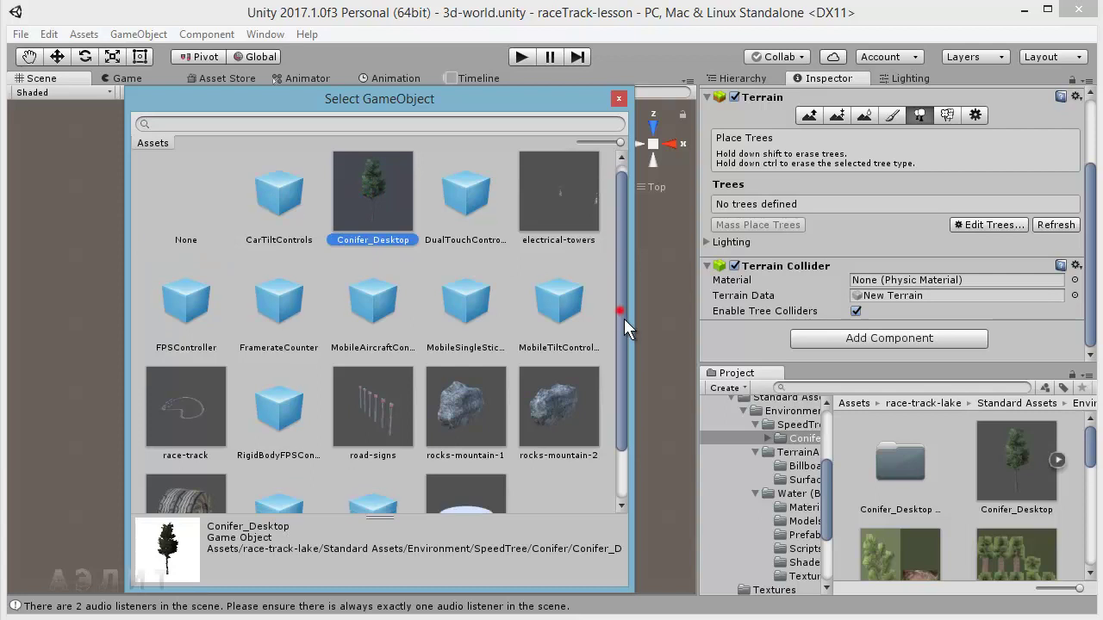
{"action": "scroll", "coordinate": [612, 345], "scroll_direction": "up", "scroll_amount": 3}
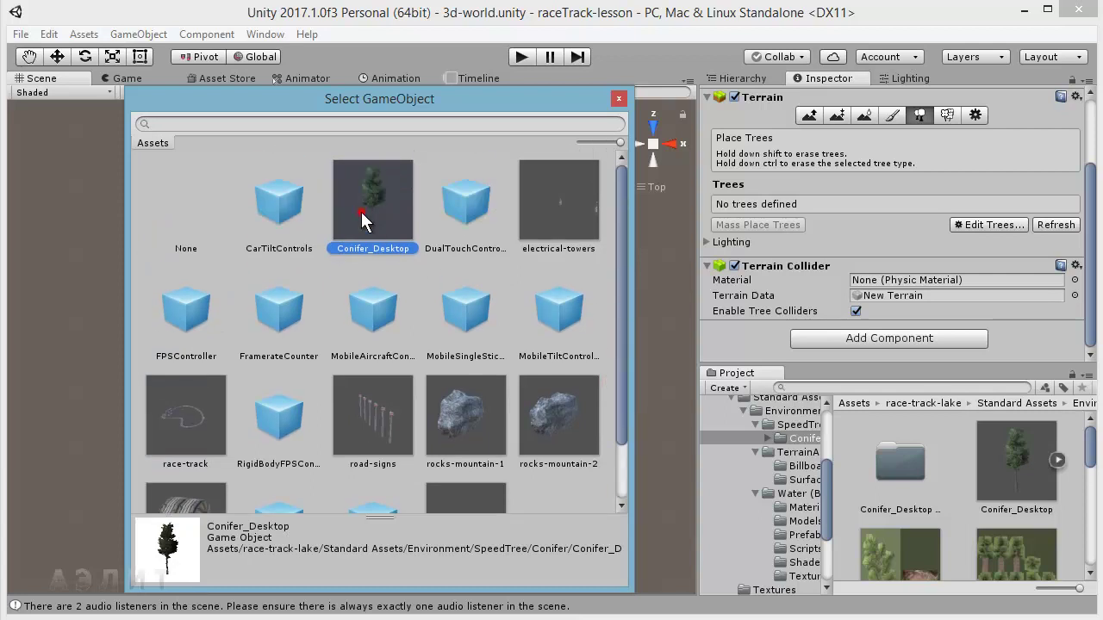
{"action": "double_click", "coordinate": [361, 212]}
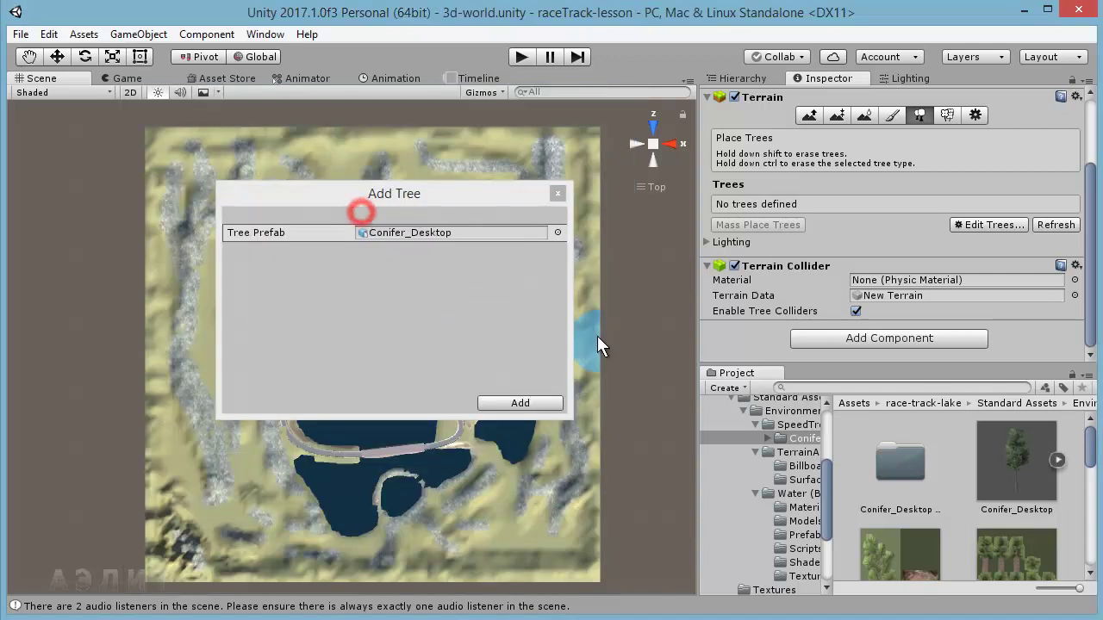
{"action": "left_click", "coordinate": [516, 402]}
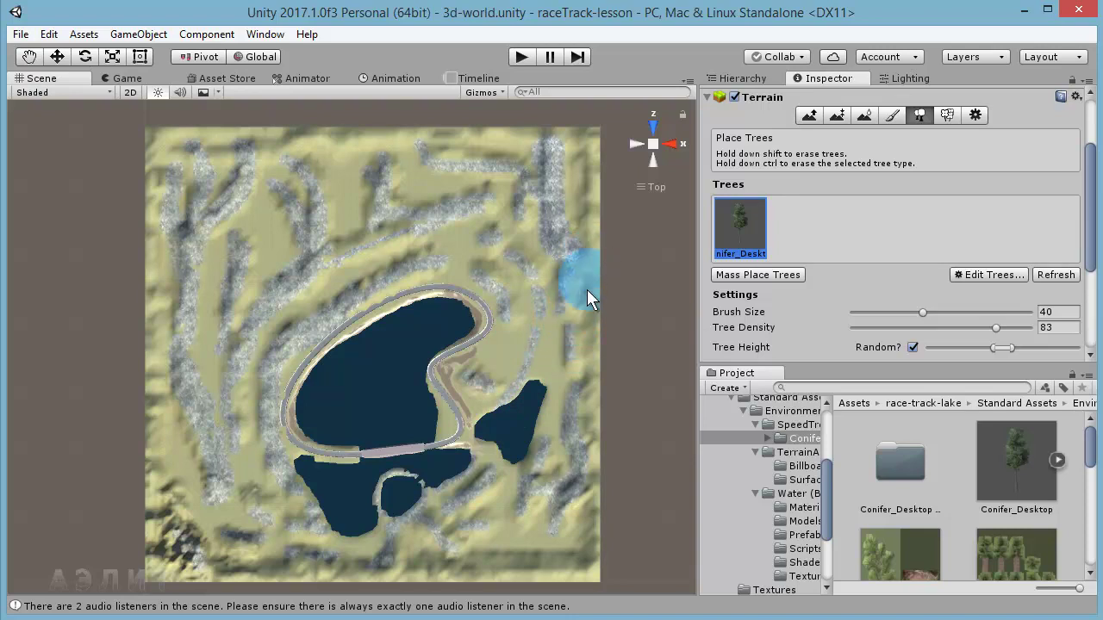
Step: Paint a test patch of conifers right of the lake, then Shift-erase it
{"action": "left_click", "coordinate": [524, 268]}
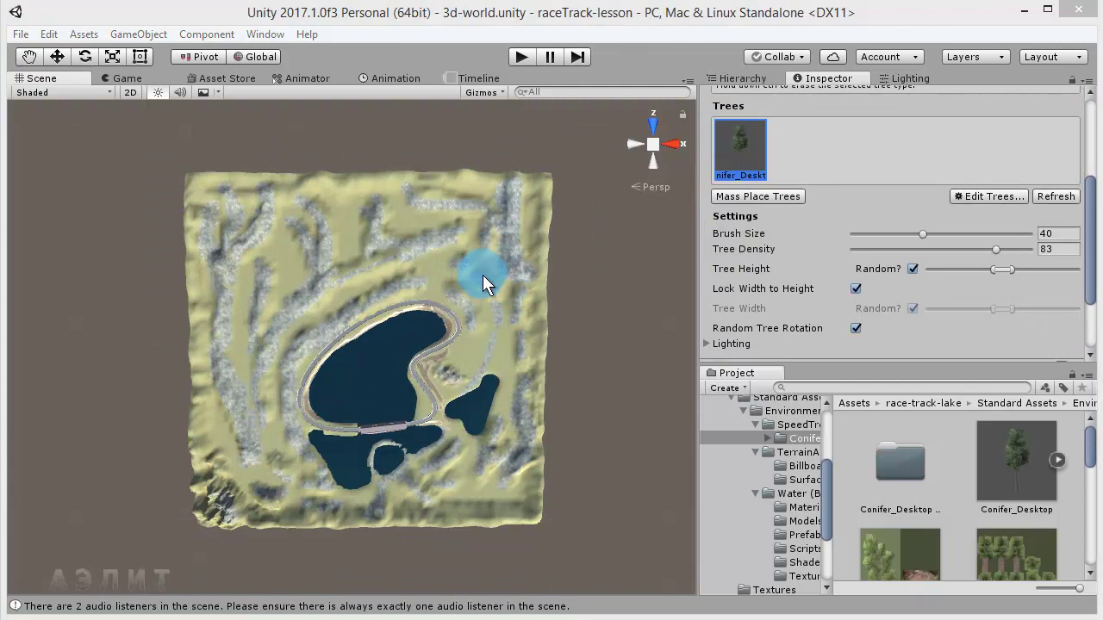
{"action": "left_click", "coordinate": [483, 277]}
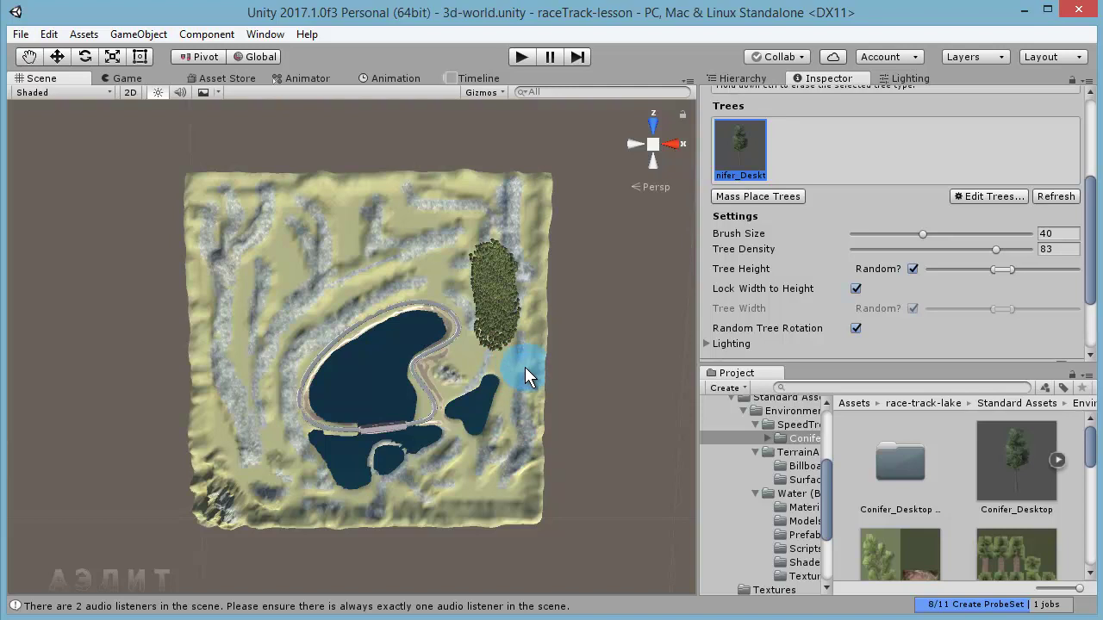
{"action": "scroll", "coordinate": [491, 367], "scroll_direction": "up", "scroll_amount": 5}
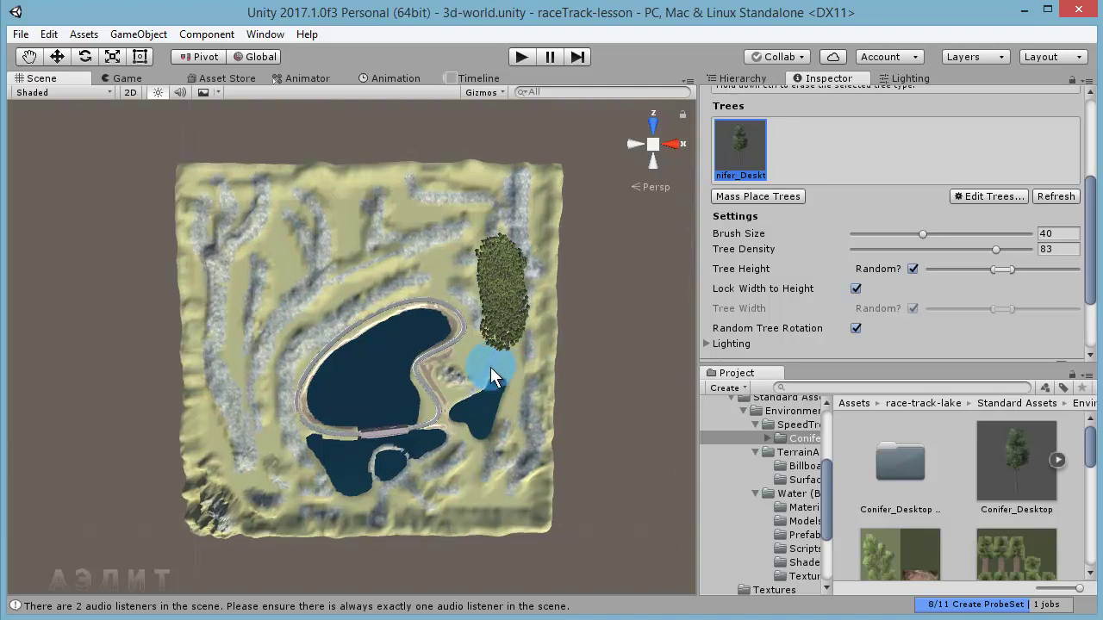
{"action": "scroll", "coordinate": [508, 365], "scroll_direction": "down", "scroll_amount": 5}
{"action": "scroll", "coordinate": [504, 365], "scroll_direction": "up", "scroll_amount": 6}
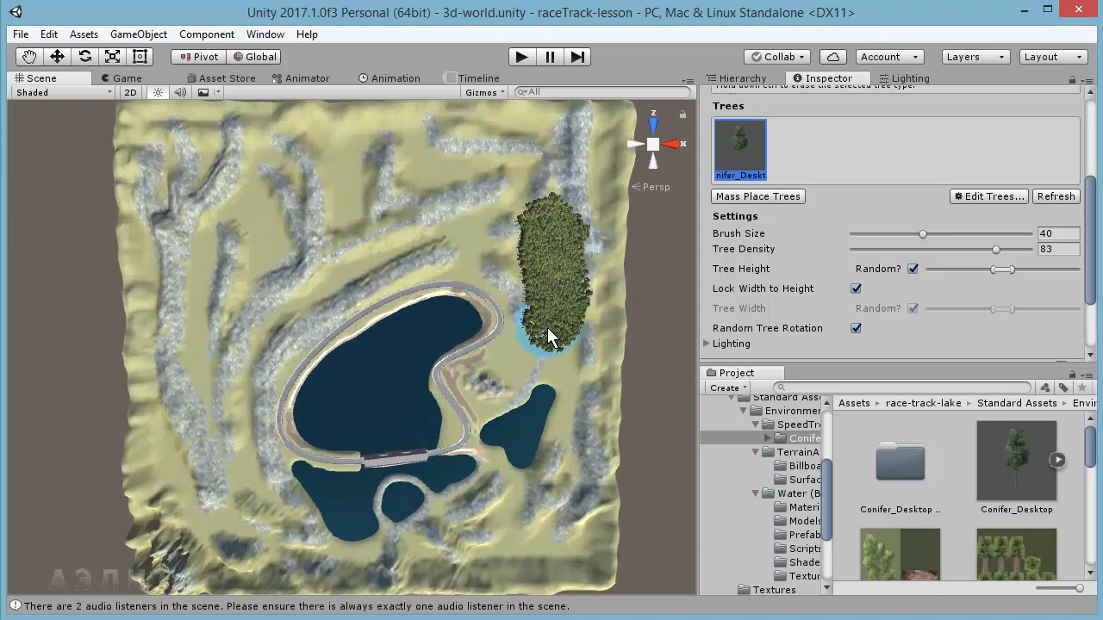
{"action": "scroll", "coordinate": [547, 340], "scroll_direction": "up", "scroll_amount": 3}
{"action": "scroll", "coordinate": [569, 337], "scroll_direction": "up", "scroll_amount": 2}
{"action": "scroll", "coordinate": [595, 341], "scroll_direction": "down", "scroll_amount": 1}
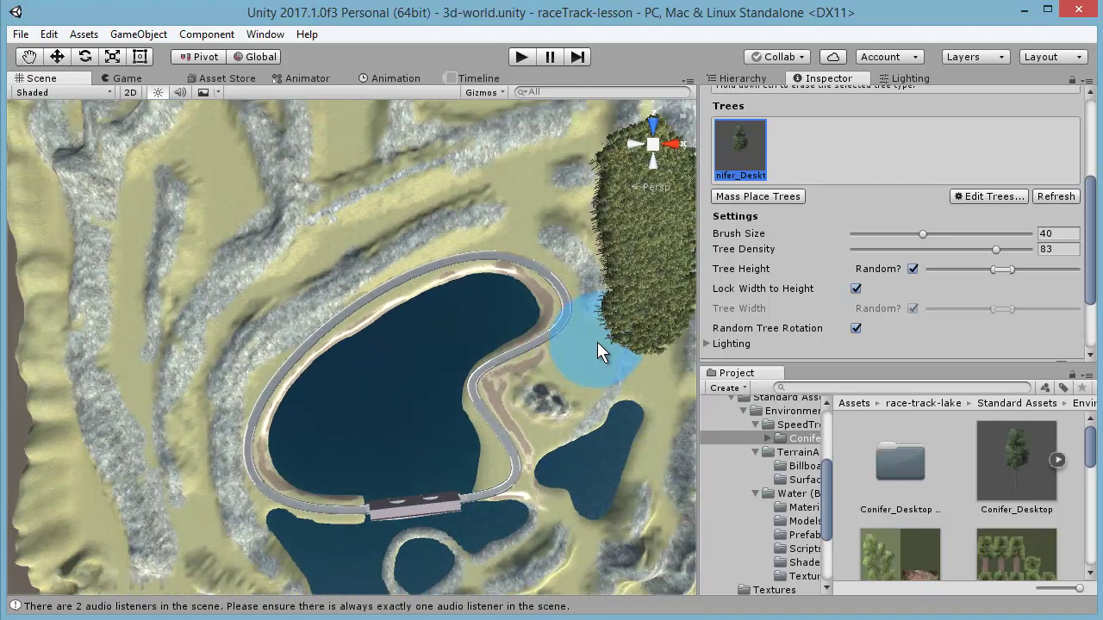
{"action": "scroll", "coordinate": [597, 347], "scroll_direction": "down", "scroll_amount": 2}
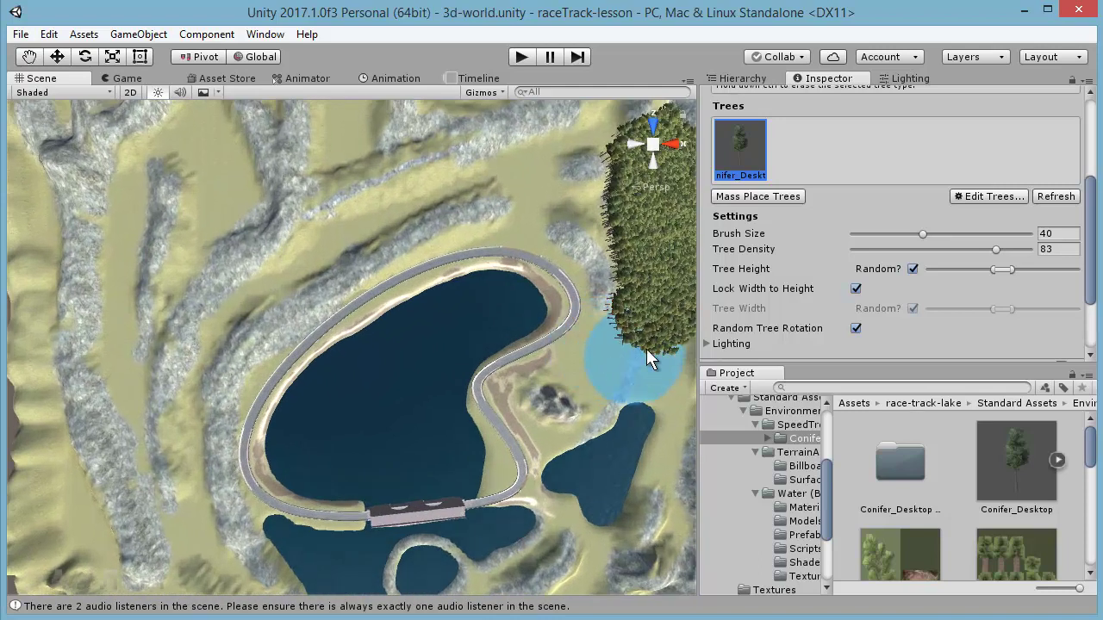
{"action": "scroll", "coordinate": [653, 334], "scroll_direction": "up", "scroll_amount": 2}
{"action": "scroll", "coordinate": [657, 322], "scroll_direction": "down", "scroll_amount": 2}
{"action": "scroll", "coordinate": [656, 323], "scroll_direction": "up", "scroll_amount": 1}
{"action": "scroll", "coordinate": [619, 332], "scroll_direction": "down", "scroll_amount": 2}
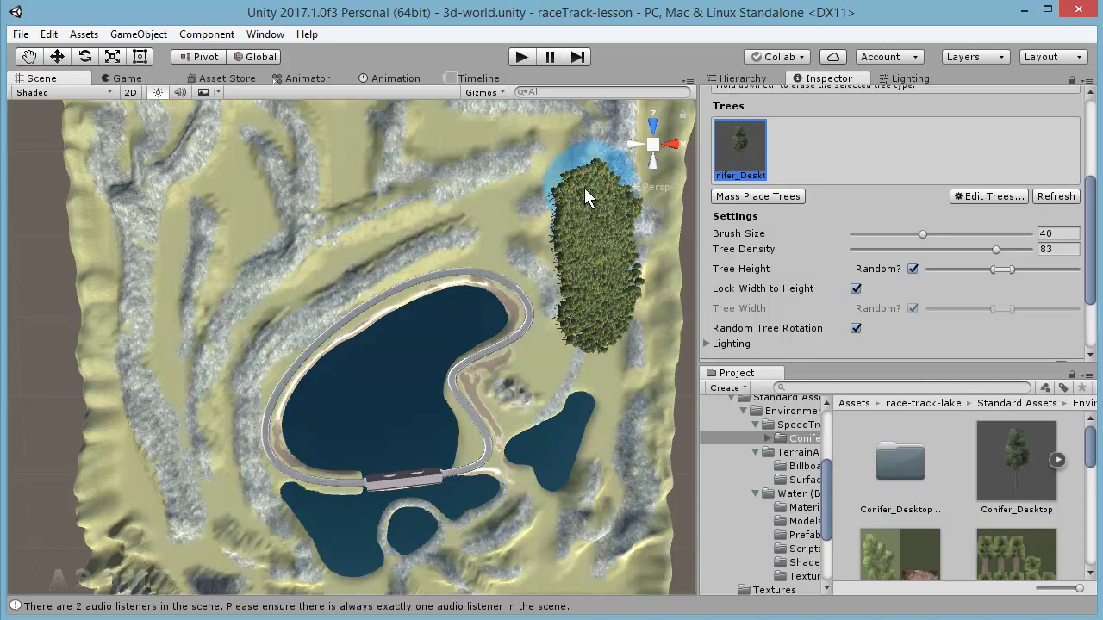
{"action": "mouse_move", "coordinate": [583, 188]}
{"action": "left_mouse_down", "text": "shift"}
{"action": "mouse_move", "coordinate": [580, 270]}
{"action": "mouse_move", "coordinate": [538, 302]}
{"action": "left_mouse_up", "text": "shift"}
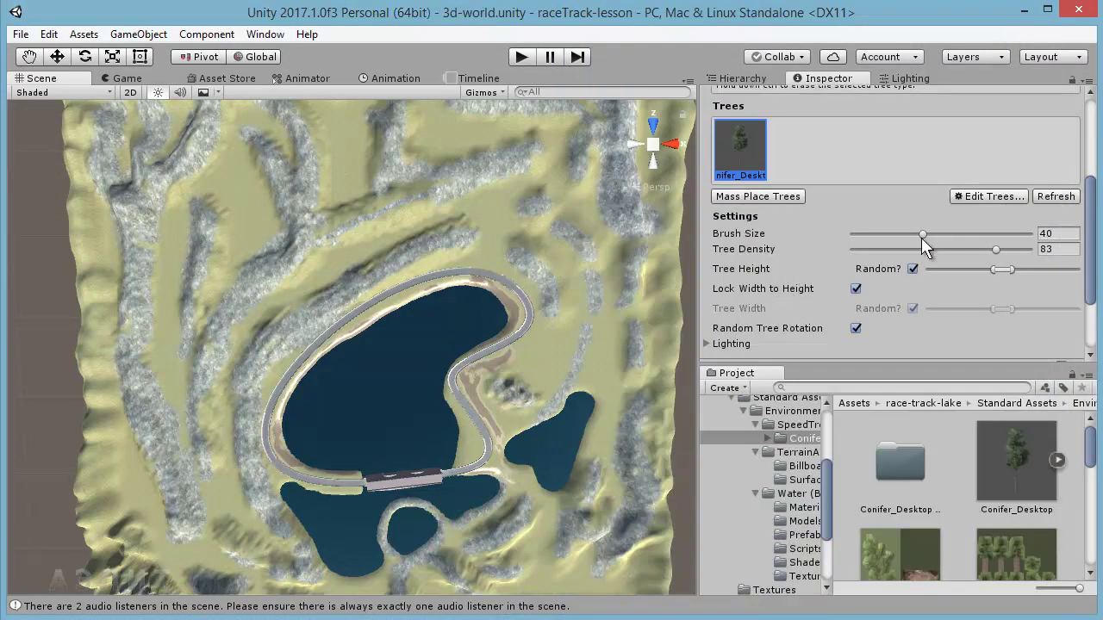
Step: Reduce the tree Brush Size from 40 to 9.6
{"action": "left_click_drag", "start_coordinate": [922, 234], "coordinate": [869, 234]}
Step: Set the Tree Density to 16
{"action": "left_click_drag", "start_coordinate": [995, 250], "coordinate": [1014, 249]}
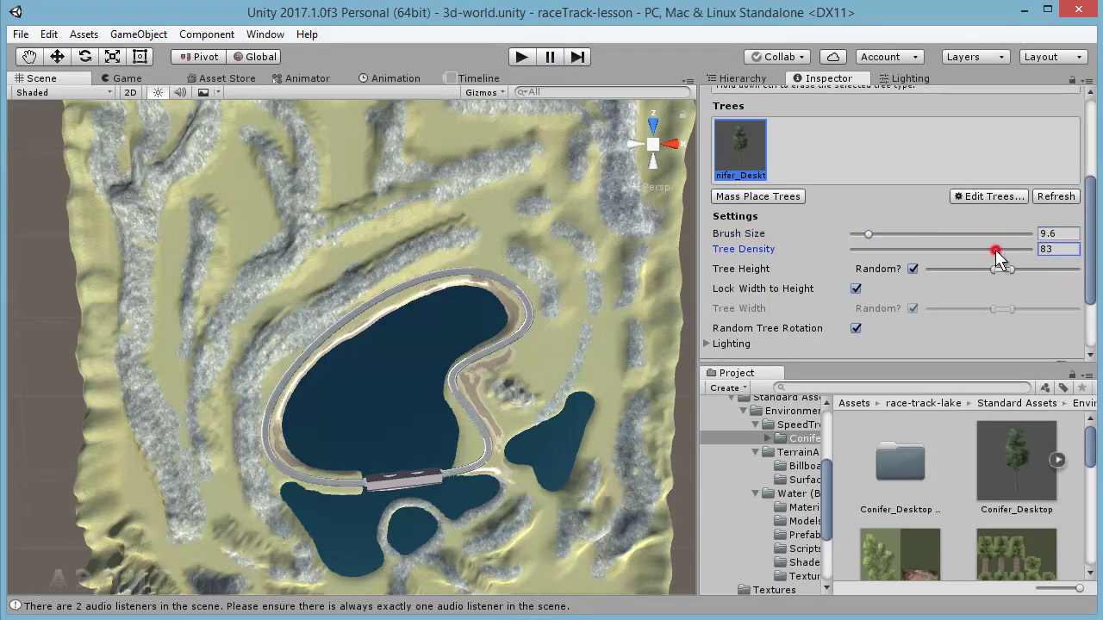
{"action": "scroll", "coordinate": [1014, 249], "scroll_direction": "up", "scroll_amount": 2}
{"action": "left_click_drag", "start_coordinate": [1014, 307], "coordinate": [867, 316]}
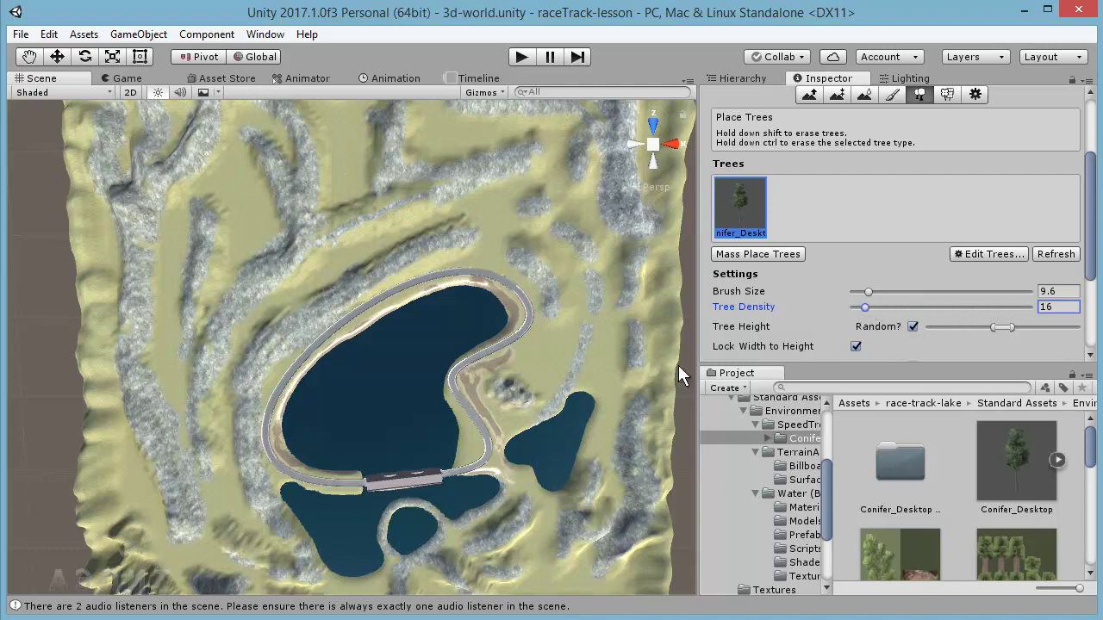
Step: Scatter conifers beside the track bend and along its upper-left side
{"action": "left_click", "coordinate": [548, 371]}
{"action": "mouse_move", "coordinate": [590, 349]}
{"action": "left_mouse_down"}
{"action": "mouse_move", "coordinate": [583, 300]}
{"action": "mouse_move", "coordinate": [537, 266]}
{"action": "mouse_move", "coordinate": [550, 320]}
{"action": "mouse_move", "coordinate": [527, 368]}
{"action": "left_mouse_up"}
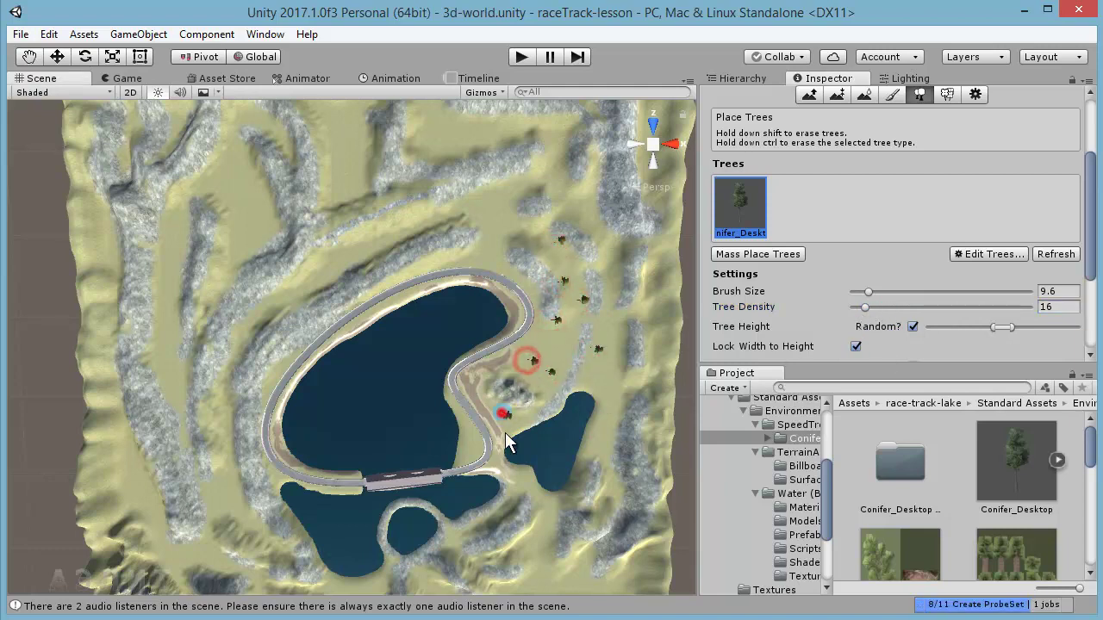
{"action": "left_click", "coordinate": [498, 388]}
{"action": "left_click", "coordinate": [562, 336]}
{"action": "left_click", "coordinate": [569, 359]}
{"action": "left_click", "coordinate": [505, 234]}
{"action": "left_click", "coordinate": [453, 234]}
{"action": "left_click", "coordinate": [423, 249]}
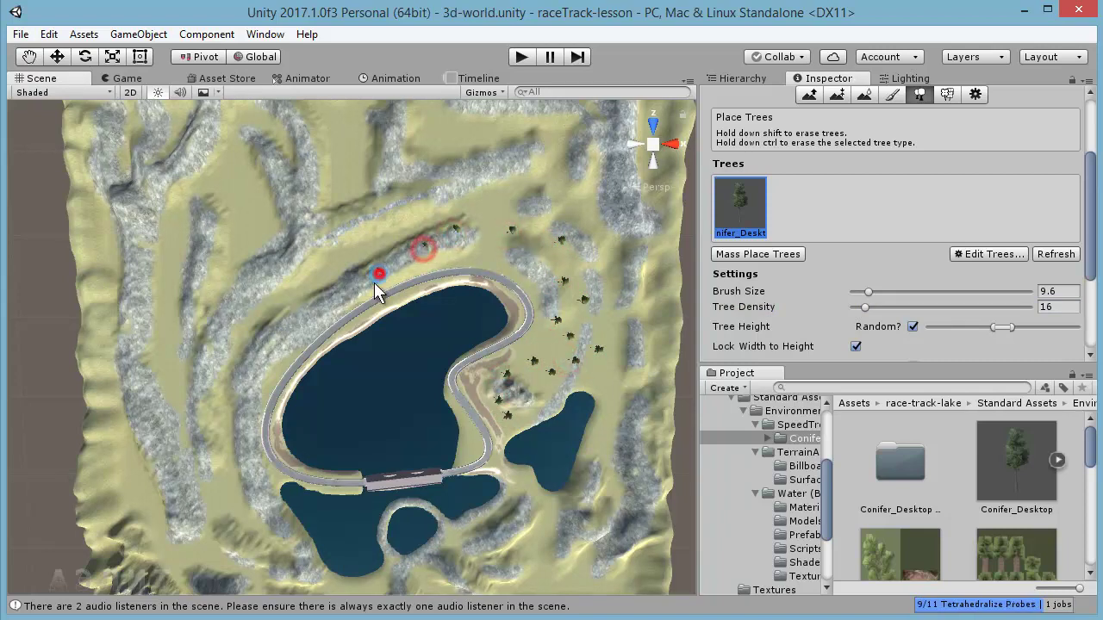
{"action": "left_click", "coordinate": [322, 308]}
{"action": "left_click", "coordinate": [301, 343]}
{"action": "left_click", "coordinate": [284, 362]}
Step: Plant conifers down the track's left side, near the bottom lakes, and along its right side
{"action": "left_click", "coordinate": [262, 386]}
{"action": "left_click", "coordinate": [252, 457]}
{"action": "left_click", "coordinate": [263, 474]}
{"action": "left_click", "coordinate": [296, 541]}
{"action": "left_click", "coordinate": [322, 583]}
{"action": "left_click", "coordinate": [356, 591]}
{"action": "left_click", "coordinate": [402, 567]}
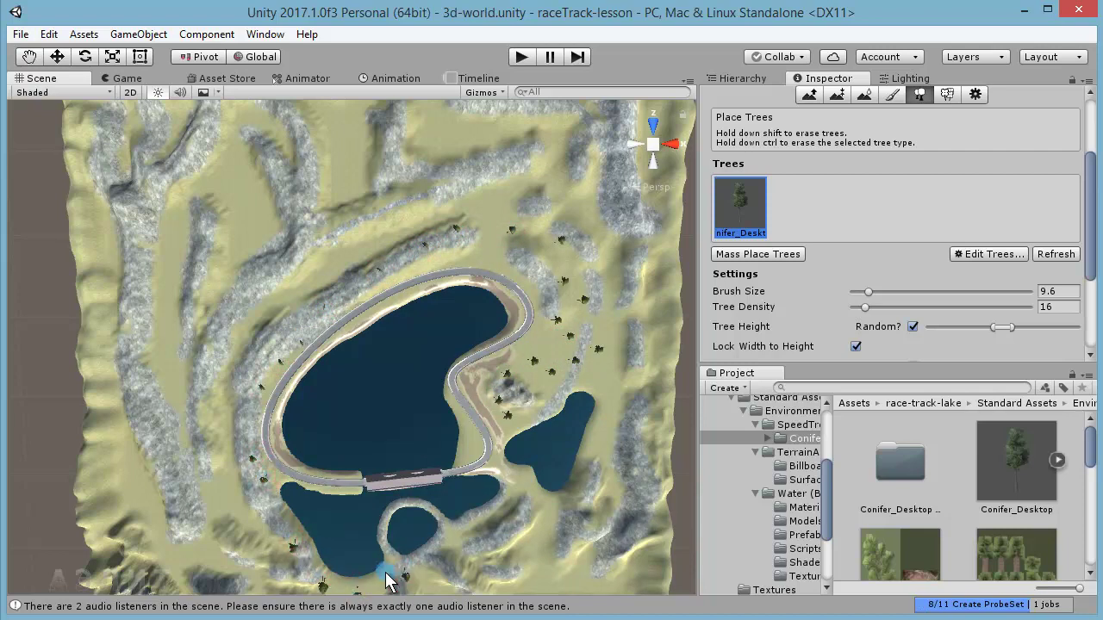
{"action": "left_click", "coordinate": [473, 438]}
{"action": "left_click", "coordinate": [482, 394]}
{"action": "left_click", "coordinate": [502, 431]}
{"action": "left_click", "coordinate": [504, 348]}
{"action": "left_click", "coordinate": [519, 272]}
{"action": "left_click", "coordinate": [482, 257]}
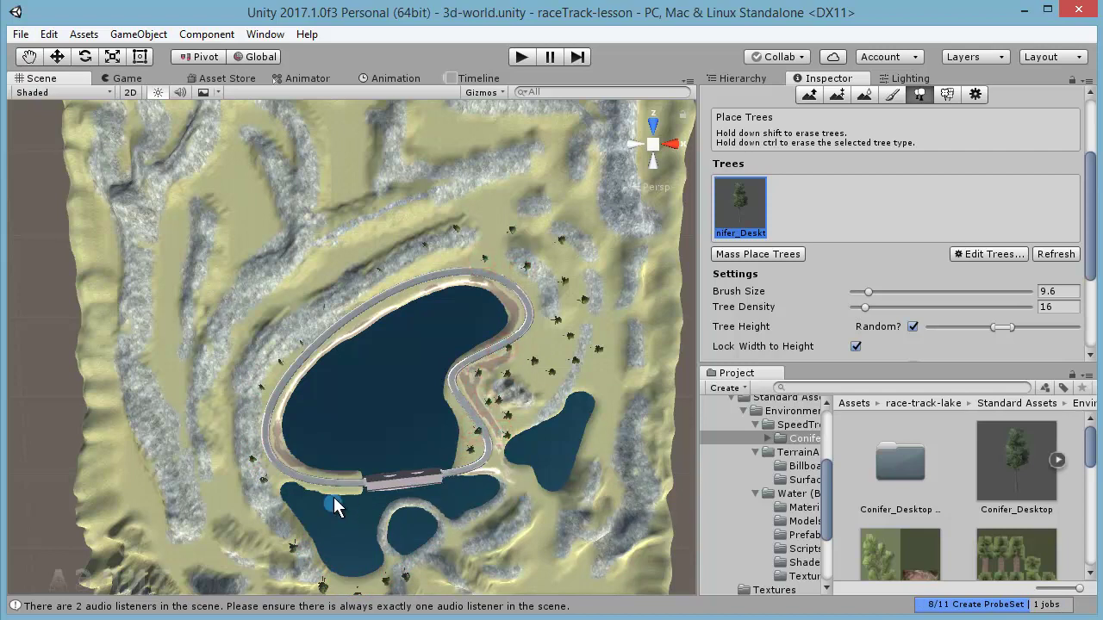
Step: Plant conifers on the left slopes and in a row across the upper terrain
{"action": "left_click", "coordinate": [269, 463]}
{"action": "left_click", "coordinate": [259, 398]}
{"action": "left_click", "coordinate": [276, 374]}
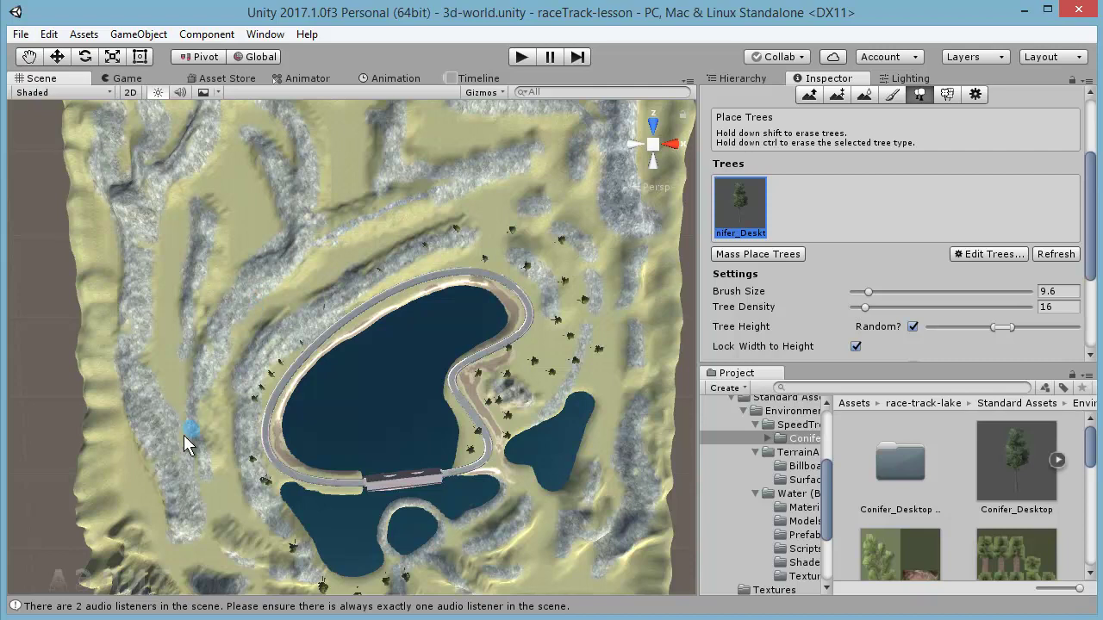
{"action": "left_click", "coordinate": [156, 457]}
{"action": "left_click", "coordinate": [136, 407]}
{"action": "left_click", "coordinate": [143, 532]}
{"action": "left_click", "coordinate": [187, 528]}
{"action": "left_click", "coordinate": [128, 446]}
{"action": "left_click", "coordinate": [134, 309]}
{"action": "left_click", "coordinate": [143, 272]}
{"action": "left_click", "coordinate": [162, 386]}
{"action": "left_click", "coordinate": [166, 277]}
{"action": "left_click", "coordinate": [241, 197]}
{"action": "left_click", "coordinate": [264, 240]}
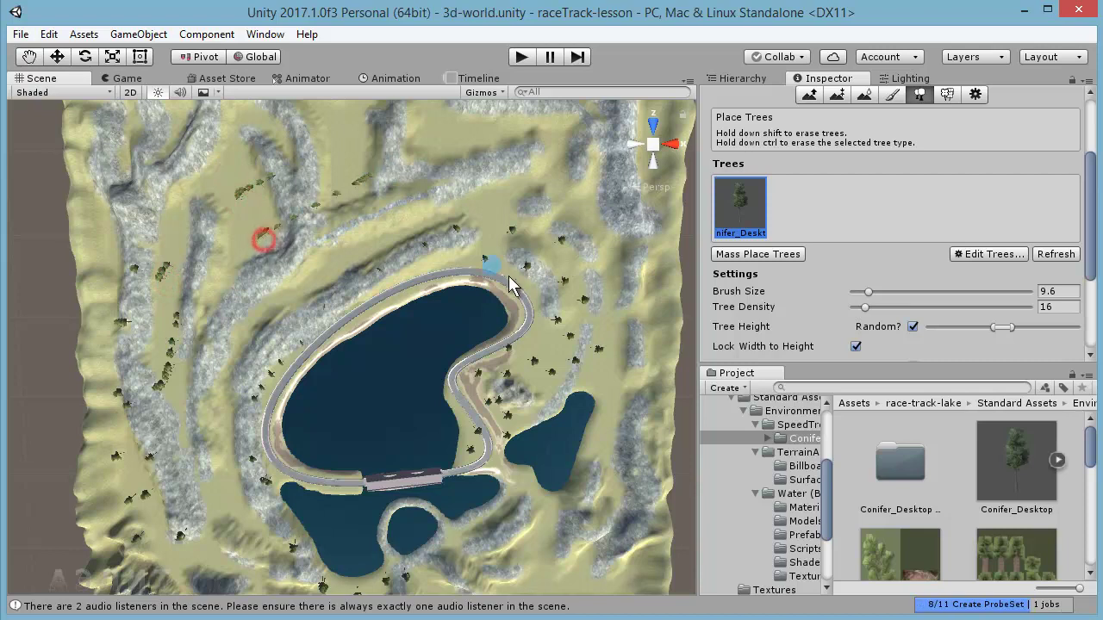
{"action": "left_click_drag", "start_coordinate": [464, 170], "coordinate": [541, 149]}
Step: Plant conifers along the terrain's right side, bottom edge and lower-right area
{"action": "left_click", "coordinate": [616, 185]}
{"action": "left_click", "coordinate": [621, 312]}
{"action": "left_click", "coordinate": [632, 445]}
{"action": "left_click", "coordinate": [482, 586]}
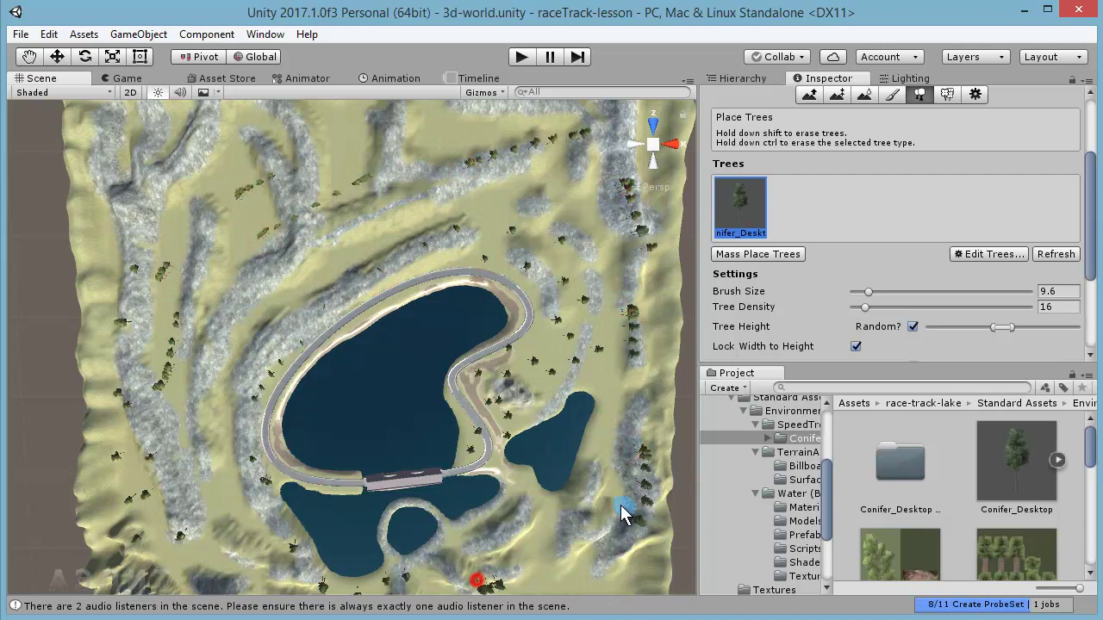
{"action": "left_click", "coordinate": [615, 487]}
{"action": "left_click", "coordinate": [527, 529]}
{"action": "left_click", "coordinate": [553, 563]}
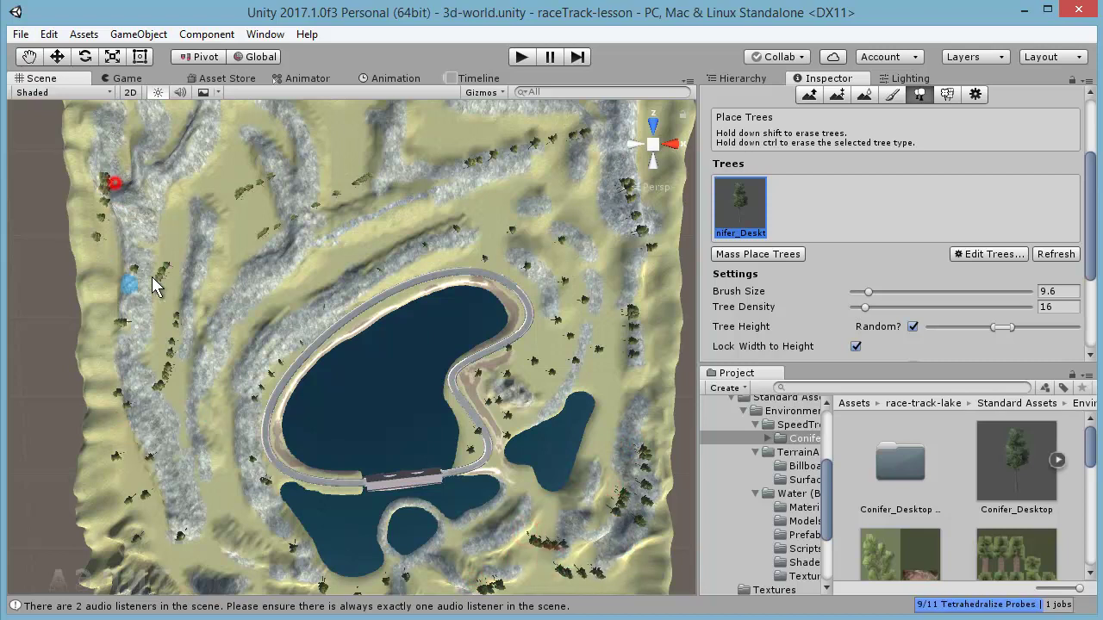
{"action": "scroll", "coordinate": [312, 286], "scroll_direction": "down", "scroll_amount": 1}
{"action": "scroll", "coordinate": [316, 289], "scroll_direction": "down", "scroll_amount": 1}
{"action": "scroll", "coordinate": [317, 289], "scroll_direction": "down", "scroll_amount": 2}
Step: Plant conifers across the upper terrain and down the terrain's left edge
{"action": "left_click", "coordinate": [244, 191]}
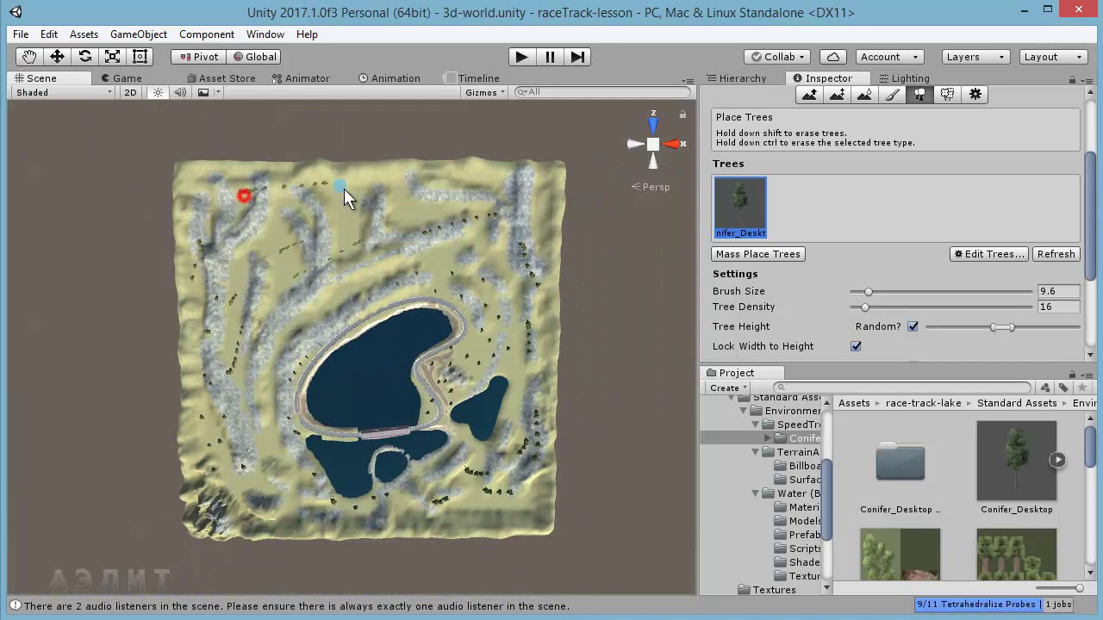
{"action": "left_click", "coordinate": [348, 195]}
{"action": "left_click", "coordinate": [355, 221]}
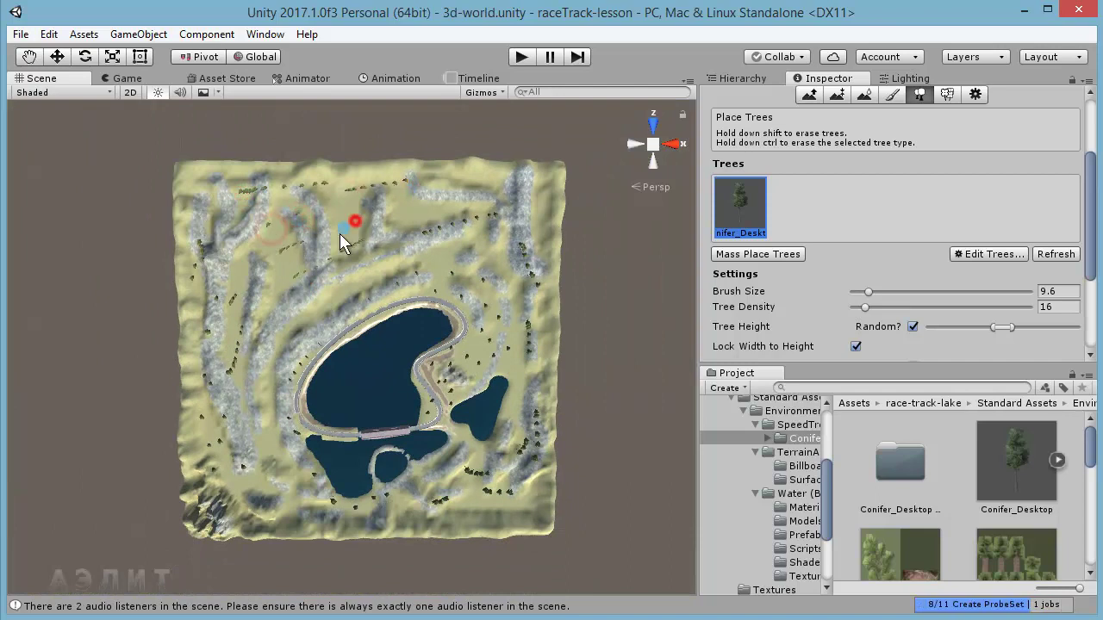
{"action": "left_click", "coordinate": [291, 205]}
{"action": "left_click", "coordinate": [263, 275]}
{"action": "left_click", "coordinate": [231, 276]}
{"action": "left_click", "coordinate": [216, 214]}
{"action": "left_click", "coordinate": [206, 187]}
{"action": "left_click", "coordinate": [212, 337]}
{"action": "left_click", "coordinate": [194, 399]}
{"action": "left_click", "coordinate": [208, 448]}
{"action": "left_click", "coordinate": [213, 392]}
{"action": "left_click", "coordinate": [256, 384]}
{"action": "left_click", "coordinate": [233, 331]}
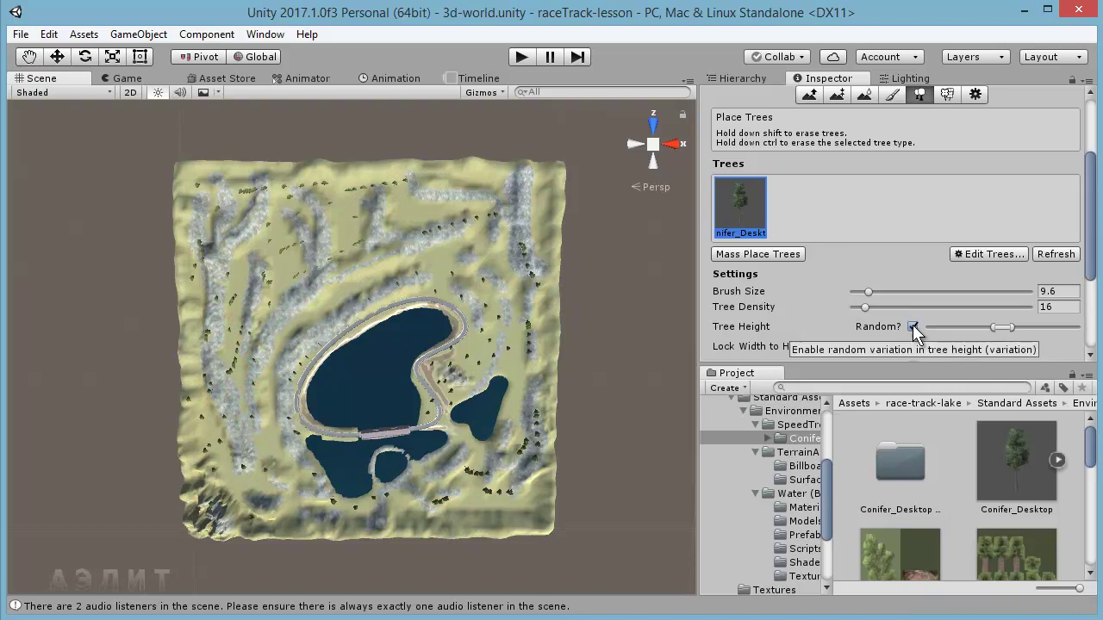
Step: Plant conifers down the left-centre terrain and around the bottom lakes
{"action": "left_click", "coordinate": [433, 260]}
{"action": "left_click", "coordinate": [320, 305]}
{"action": "left_click", "coordinate": [261, 362]}
{"action": "left_click", "coordinate": [260, 403]}
{"action": "left_click", "coordinate": [256, 446]}
{"action": "left_click", "coordinate": [296, 468]}
{"action": "left_click", "coordinate": [246, 485]}
{"action": "left_click", "coordinate": [291, 524]}
{"action": "left_click", "coordinate": [364, 526]}
{"action": "left_click", "coordinate": [424, 476]}
{"action": "left_click", "coordinate": [455, 450]}
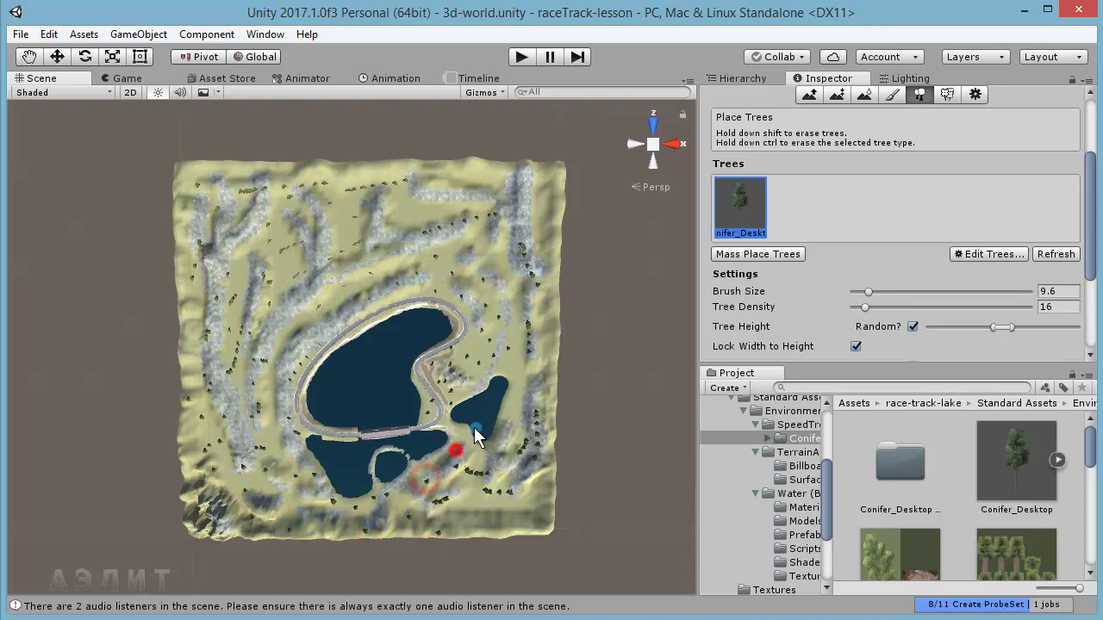
{"action": "scroll", "coordinate": [526, 453], "scroll_direction": "up", "scroll_amount": 3}
{"action": "scroll", "coordinate": [560, 418], "scroll_direction": "up", "scroll_amount": 3}
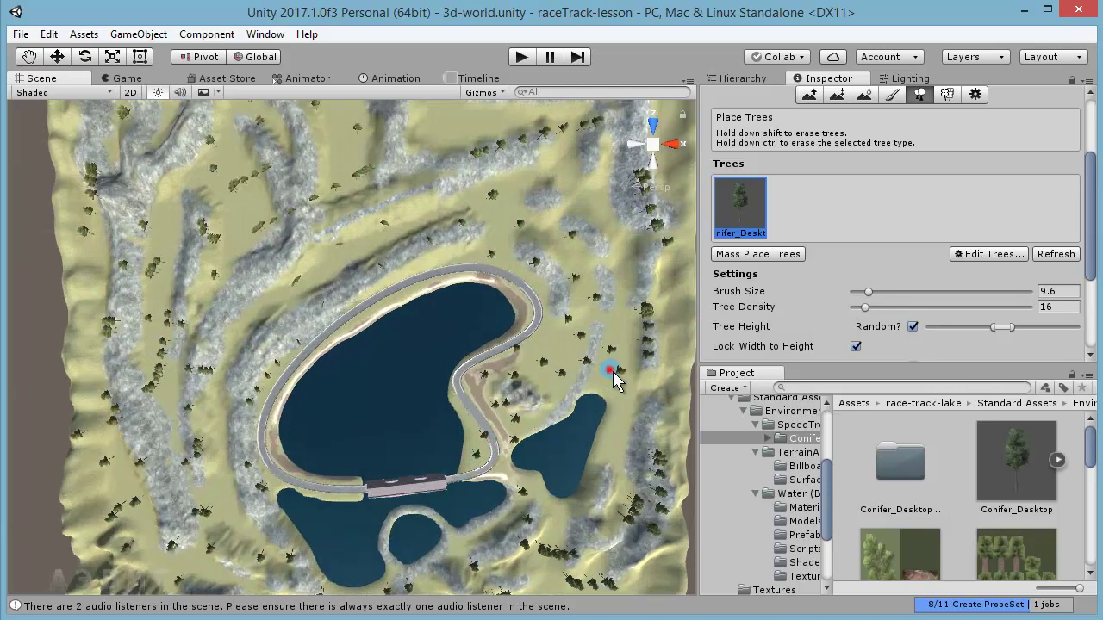
Step: Add conifers on the upper-right terrain and near the small right lake
{"action": "left_click", "coordinate": [617, 500]}
{"action": "left_click", "coordinate": [542, 185]}
{"action": "left_click", "coordinate": [509, 199]}
{"action": "left_click", "coordinate": [542, 328]}
{"action": "left_click", "coordinate": [588, 375]}
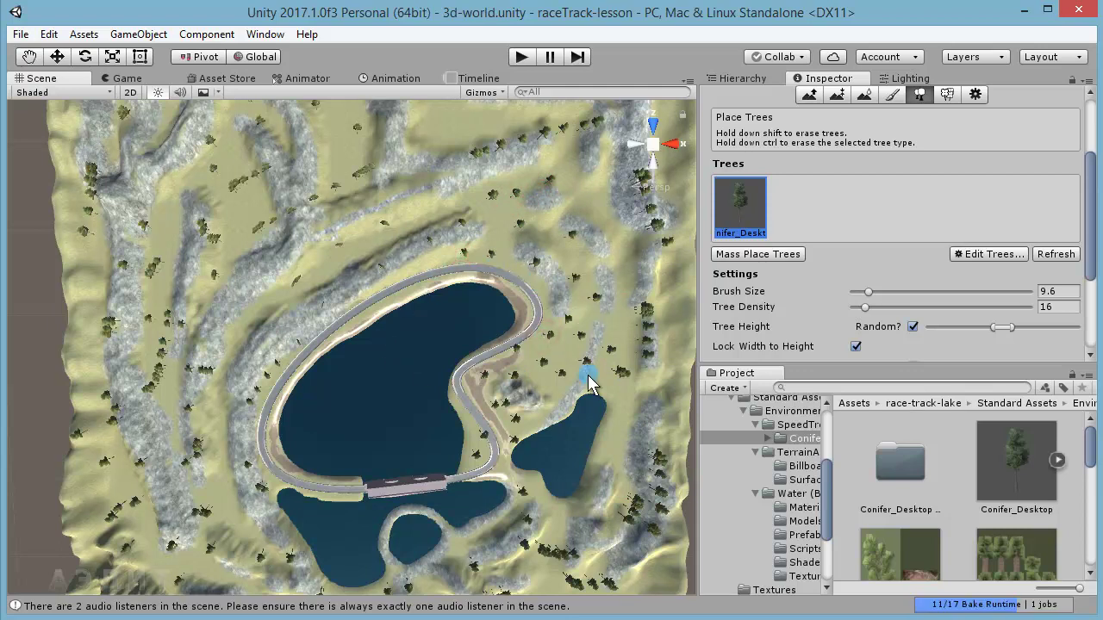
Step: Orbit to a low angle and add conifers on the hillsides beside the lakes
{"action": "mouse_move", "coordinate": [418, 423]}
{"action": "left_mouse_down", "text": "alt"}
{"action": "mouse_move", "coordinate": [436, 501]}
{"action": "mouse_move", "coordinate": [393, 378]}
{"action": "mouse_move", "coordinate": [367, 414]}
{"action": "left_mouse_up", "text": "alt"}
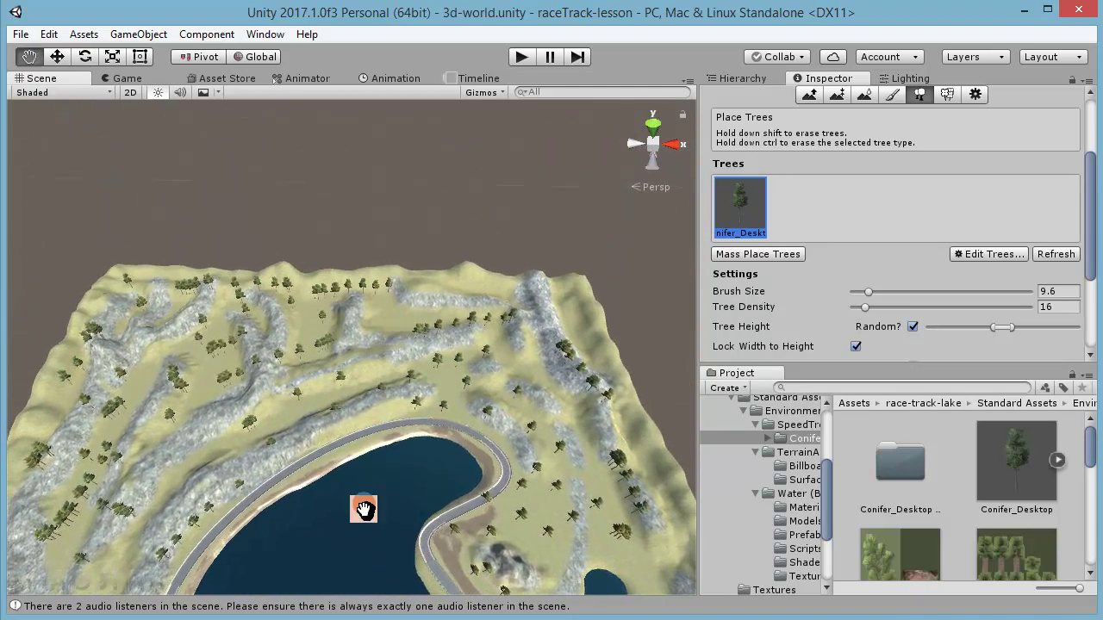
{"action": "left_click_drag", "start_coordinate": [364, 510], "coordinate": [357, 264]}
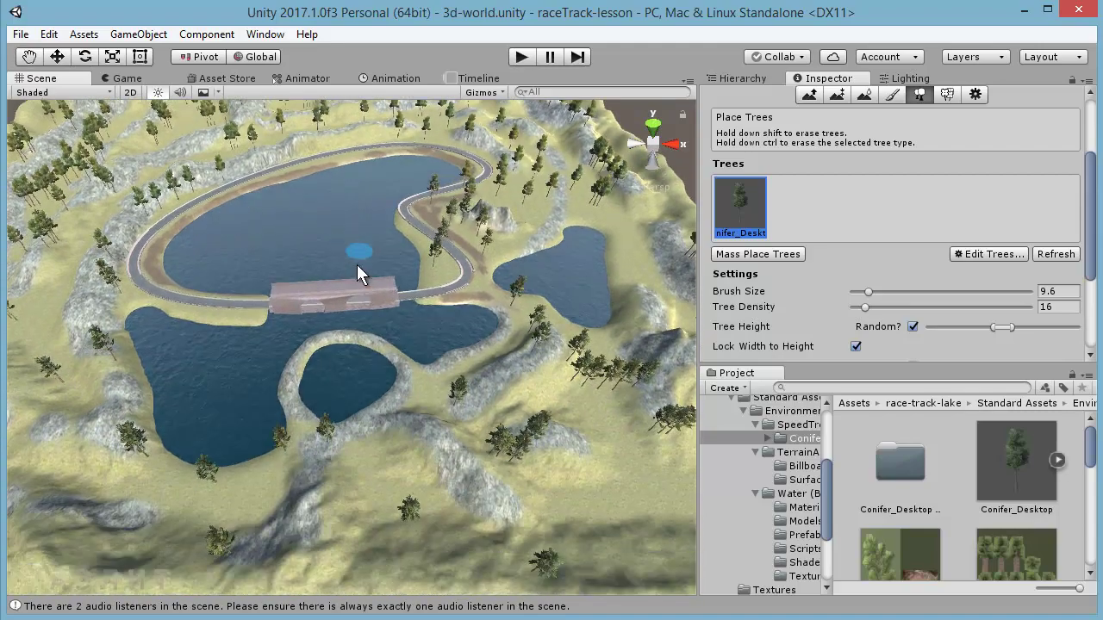
{"action": "mouse_move", "coordinate": [436, 450]}
{"action": "left_mouse_down", "text": "alt"}
{"action": "mouse_move", "coordinate": [431, 372]}
{"action": "mouse_move", "coordinate": [325, 343]}
{"action": "left_mouse_up", "text": "alt"}
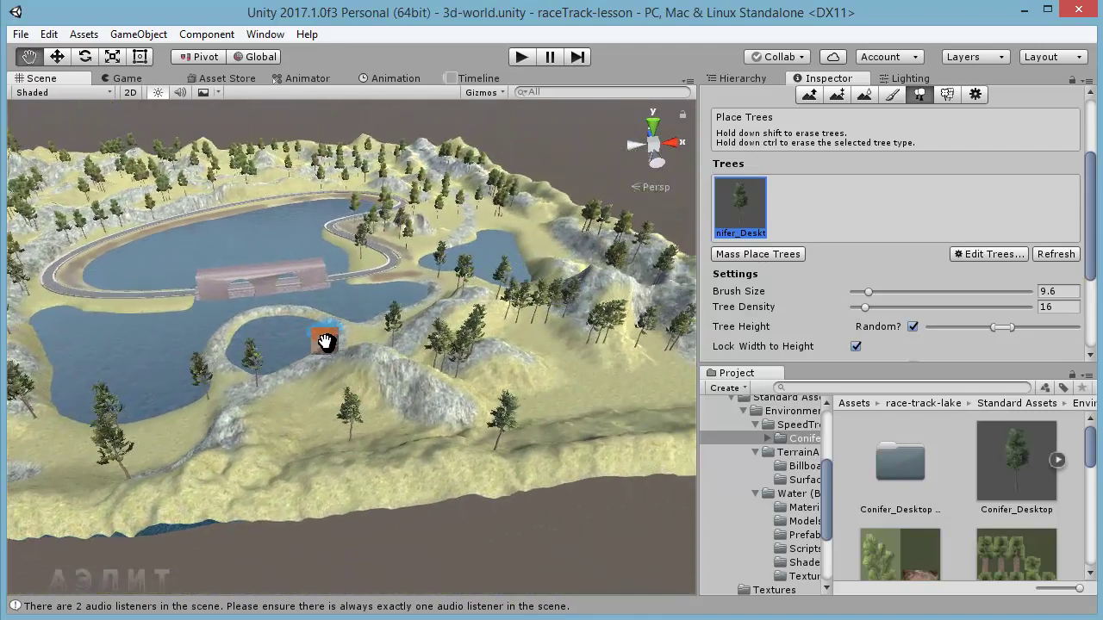
{"action": "left_click_drag", "start_coordinate": [463, 399], "coordinate": [313, 478], "text": "alt"}
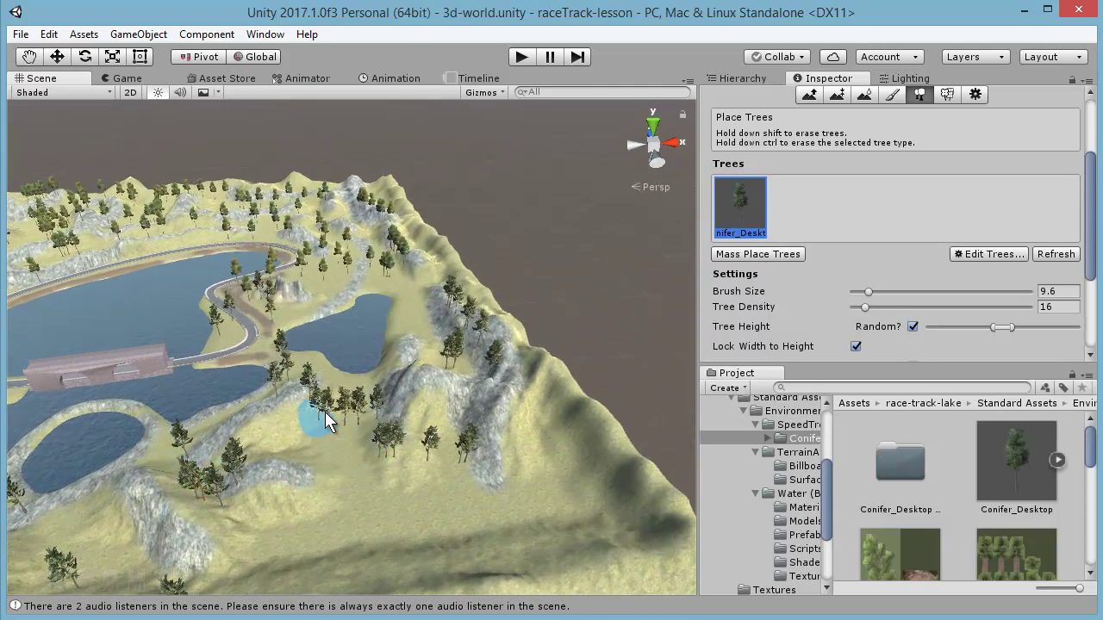
{"action": "left_click_drag", "start_coordinate": [312, 390], "coordinate": [376, 443], "text": "alt"}
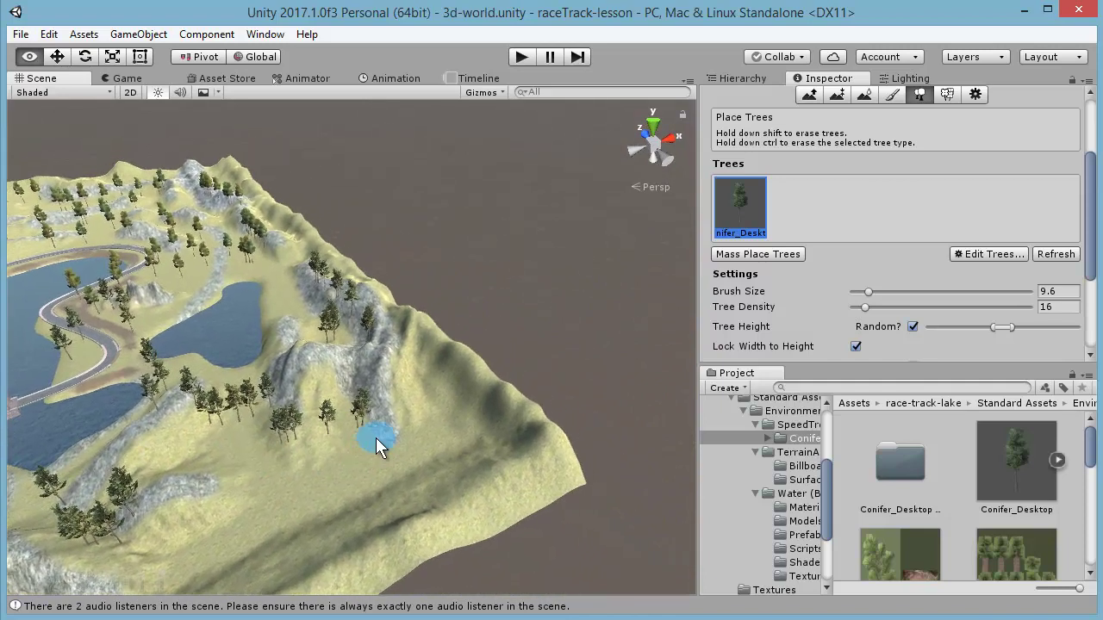
{"action": "mouse_move", "coordinate": [224, 431]}
{"action": "middle_mouse_down"}
{"action": "mouse_move", "coordinate": [333, 401]}
{"action": "mouse_move", "coordinate": [398, 488]}
{"action": "middle_mouse_up"}
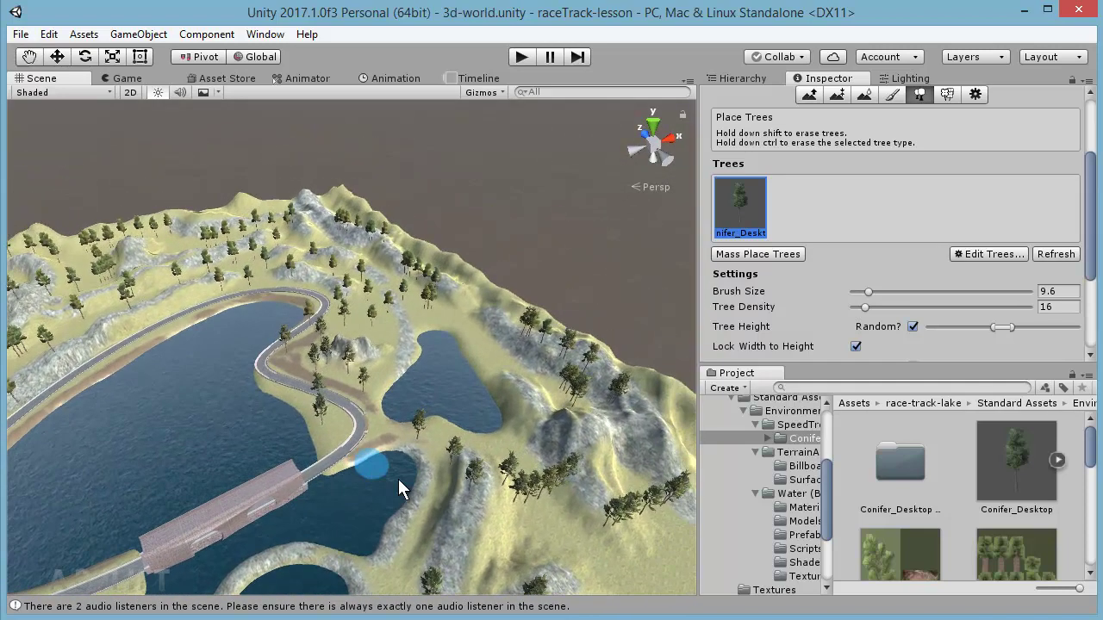
{"action": "left_click", "coordinate": [478, 479]}
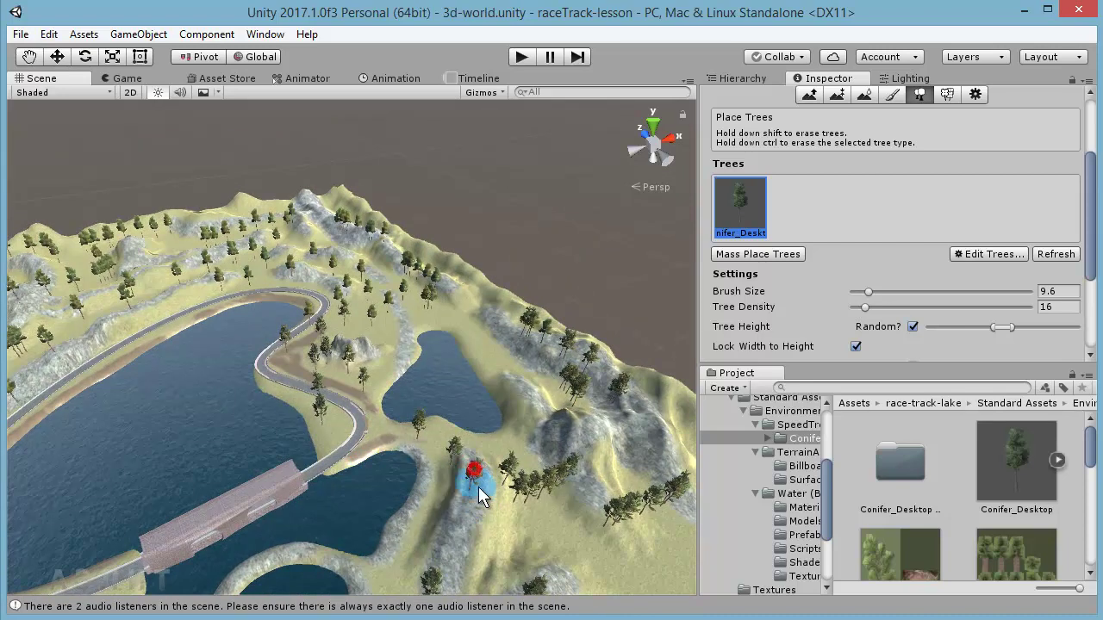
{"action": "right_click_drag", "start_coordinate": [475, 504], "coordinate": [474, 517]}
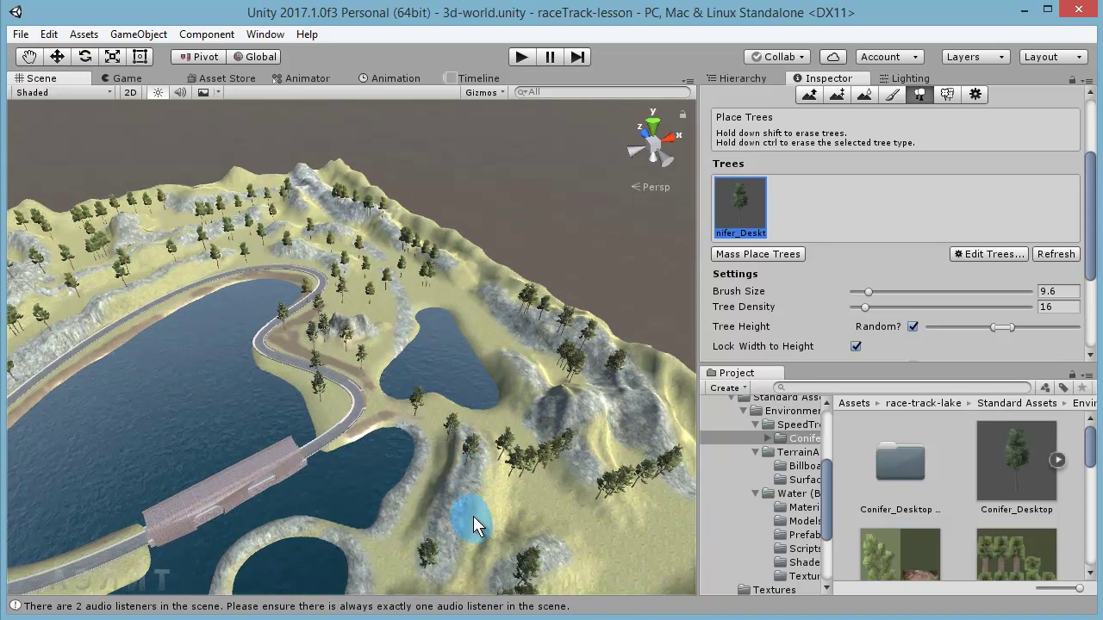
{"action": "left_click", "coordinate": [463, 445]}
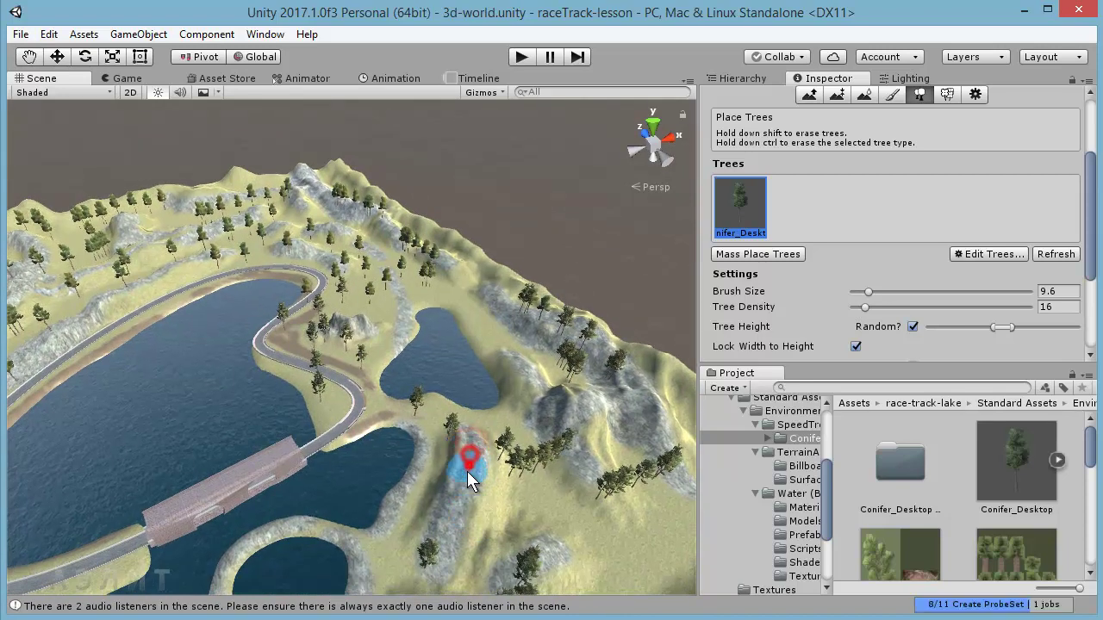
Step: Erase a stray hillside conifer, replant it nearby, and add conifers on the far-left hillside
{"action": "left_click", "coordinate": [429, 558], "text": "shift"}
{"action": "left_click", "coordinate": [383, 550]}
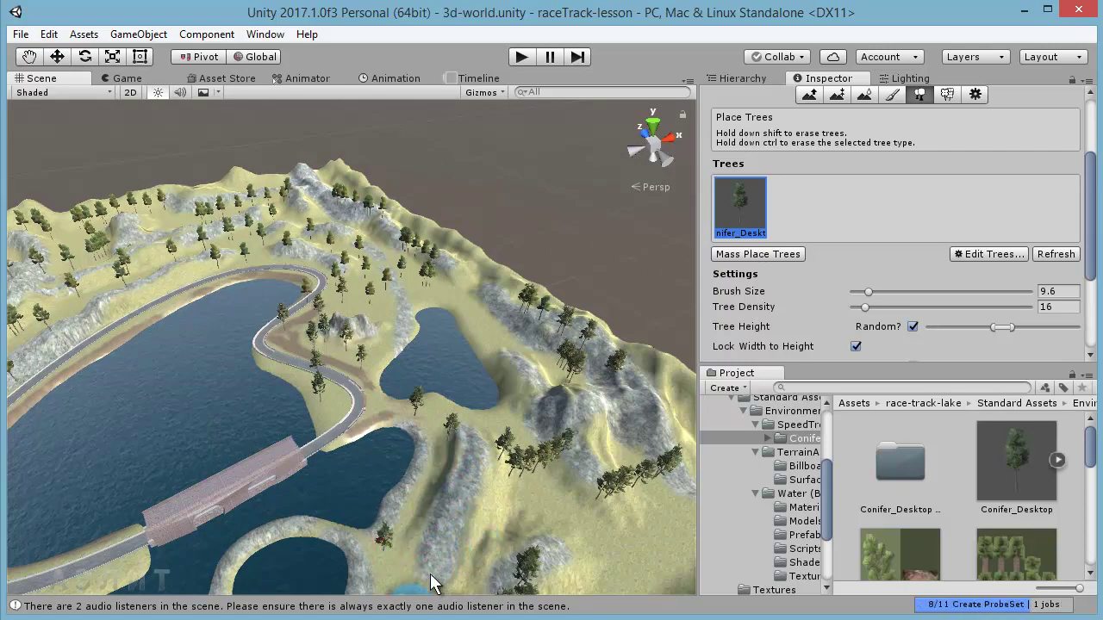
{"action": "mouse_move", "coordinate": [439, 521]}
{"action": "left_mouse_down", "text": "alt"}
{"action": "mouse_move", "coordinate": [561, 505]}
{"action": "mouse_move", "coordinate": [394, 529]}
{"action": "left_mouse_up", "text": "alt"}
{"action": "mouse_move", "coordinate": [394, 529]}
{"action": "middle_mouse_down"}
{"action": "mouse_move", "coordinate": [475, 431]}
{"action": "mouse_move", "coordinate": [522, 476]}
{"action": "middle_mouse_up"}
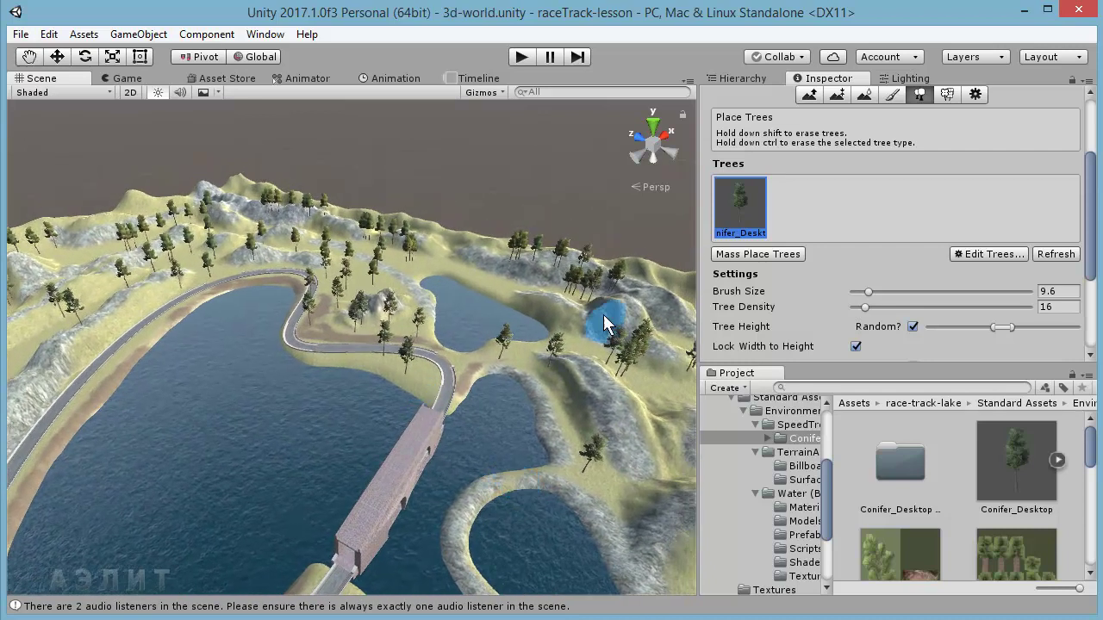
{"action": "left_click", "coordinate": [77, 306]}
{"action": "left_click", "coordinate": [522, 56]}
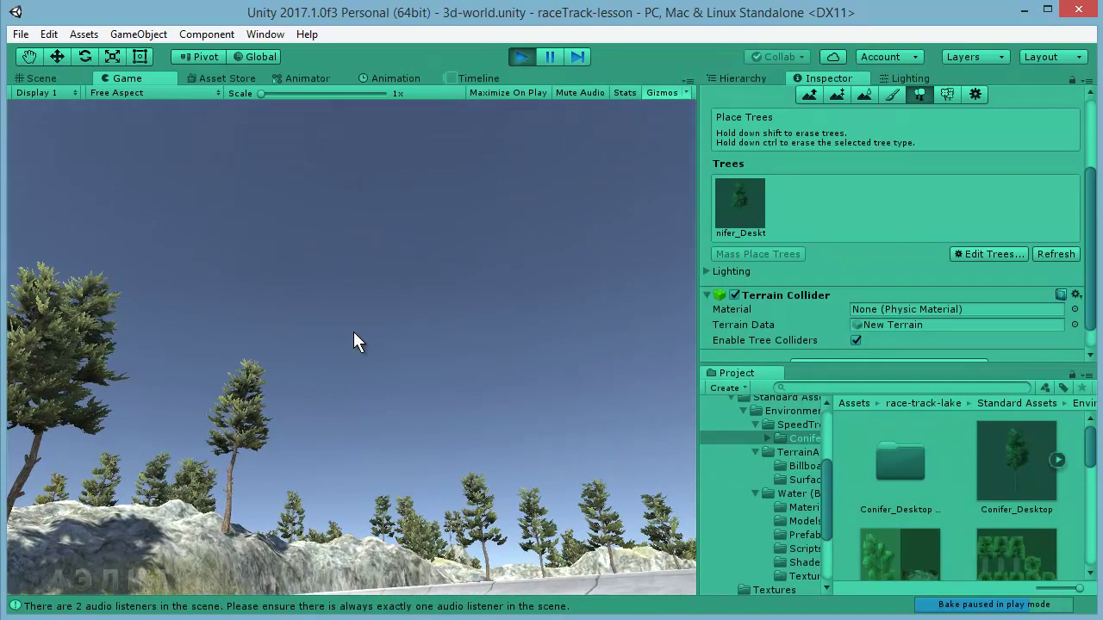
{"action": "left_click", "coordinate": [520, 56]}
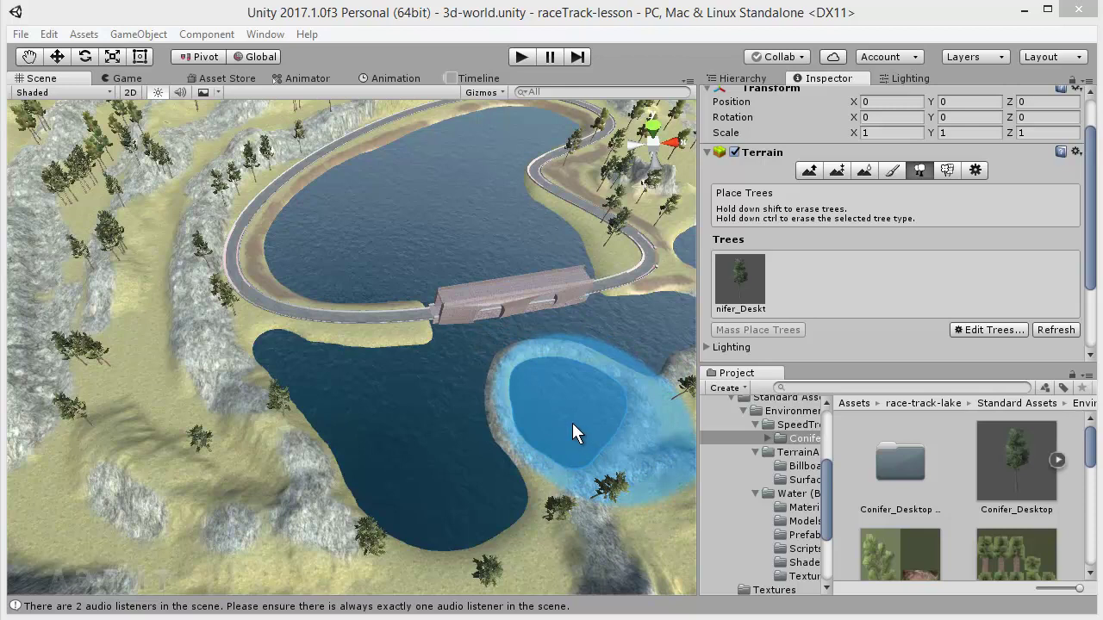
Step: Add GrassFrond02AlbedoAlpha as a grass detail texture on the terrain
{"action": "left_click", "coordinate": [947, 169]}
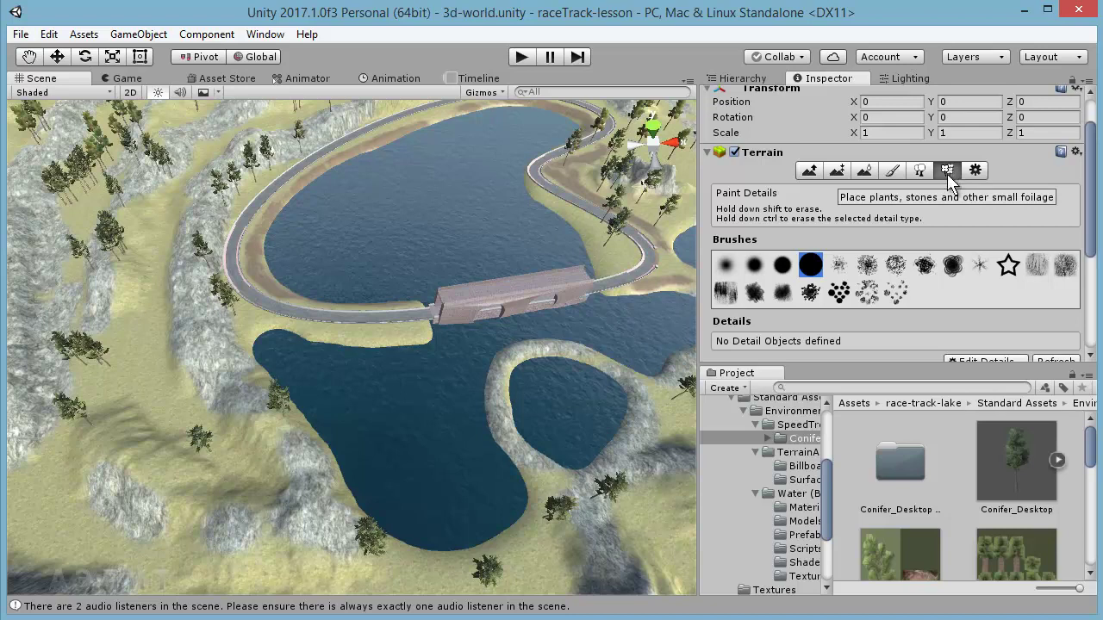
{"action": "scroll", "coordinate": [1091, 194], "scroll_direction": "down", "scroll_amount": 3}
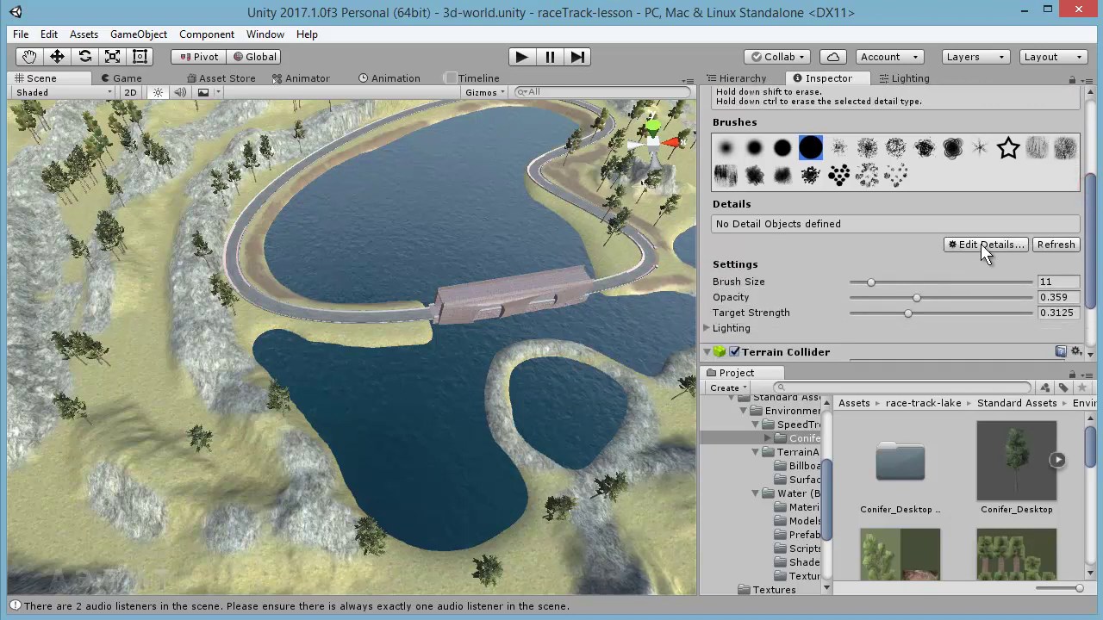
{"action": "left_click", "coordinate": [981, 244]}
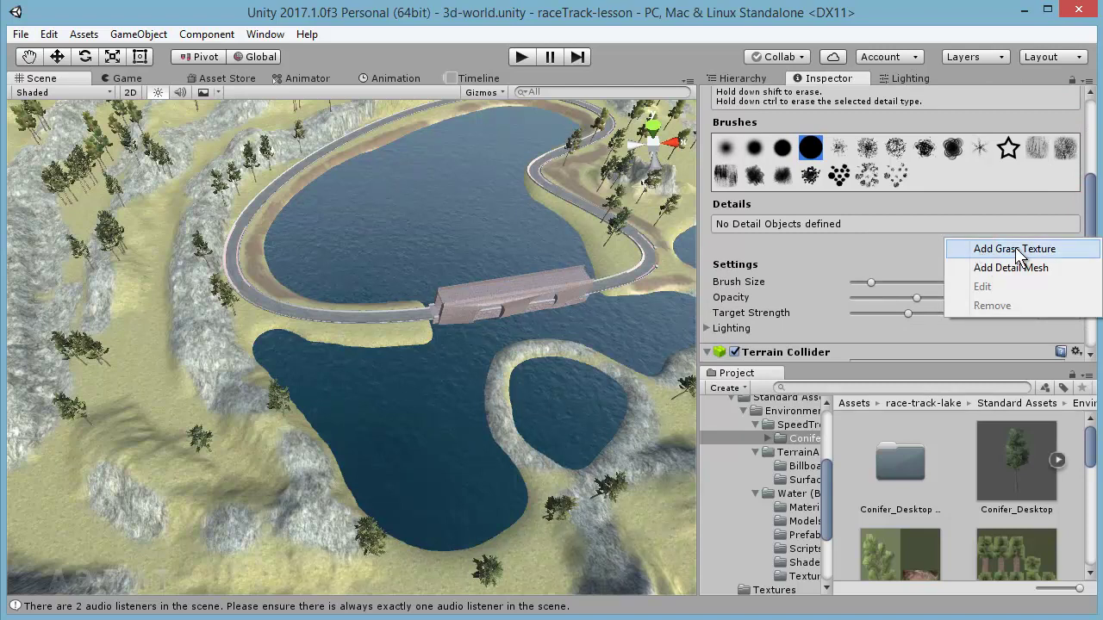
{"action": "left_click", "coordinate": [1017, 250]}
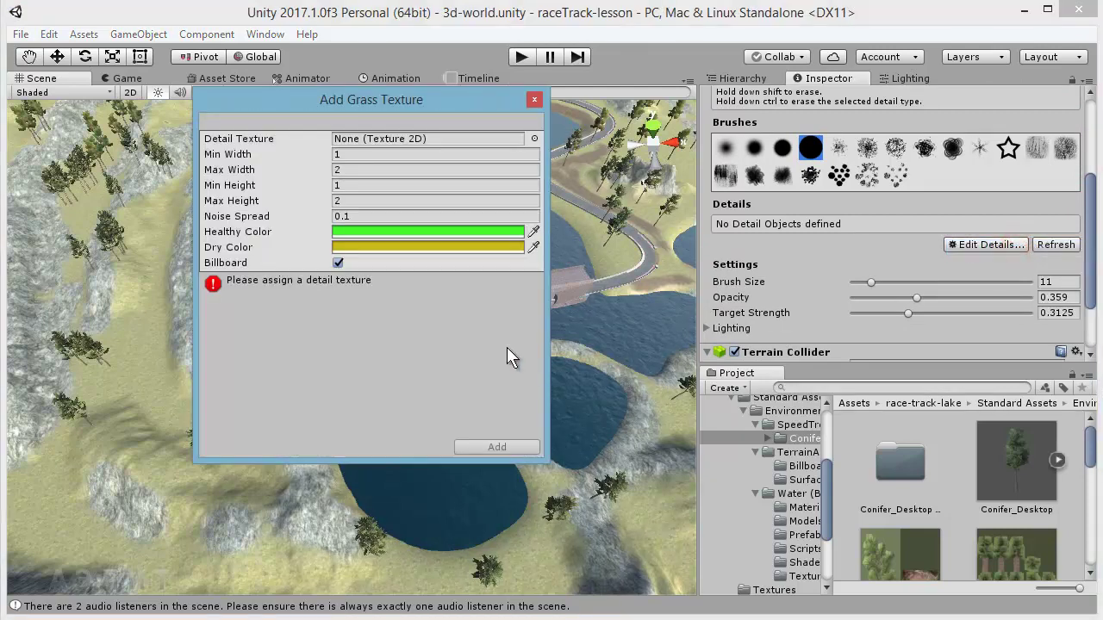
{"action": "left_click", "coordinate": [536, 138]}
{"action": "left_click_drag", "start_coordinate": [617, 217], "coordinate": [629, 356]}
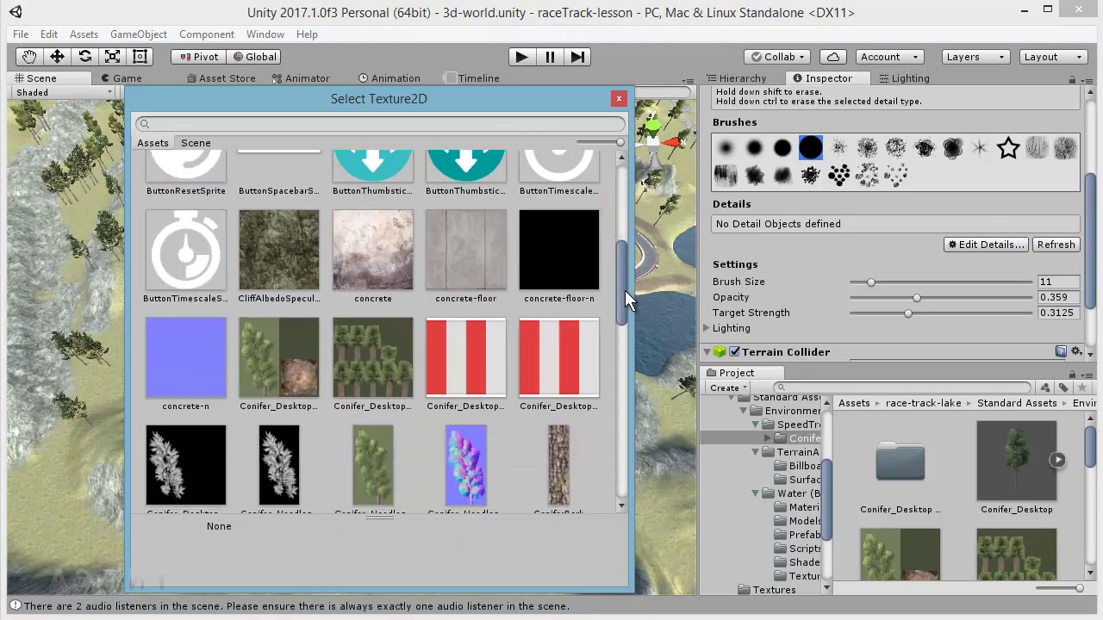
{"action": "scroll", "coordinate": [307, 349], "scroll_direction": "down", "scroll_amount": 1}
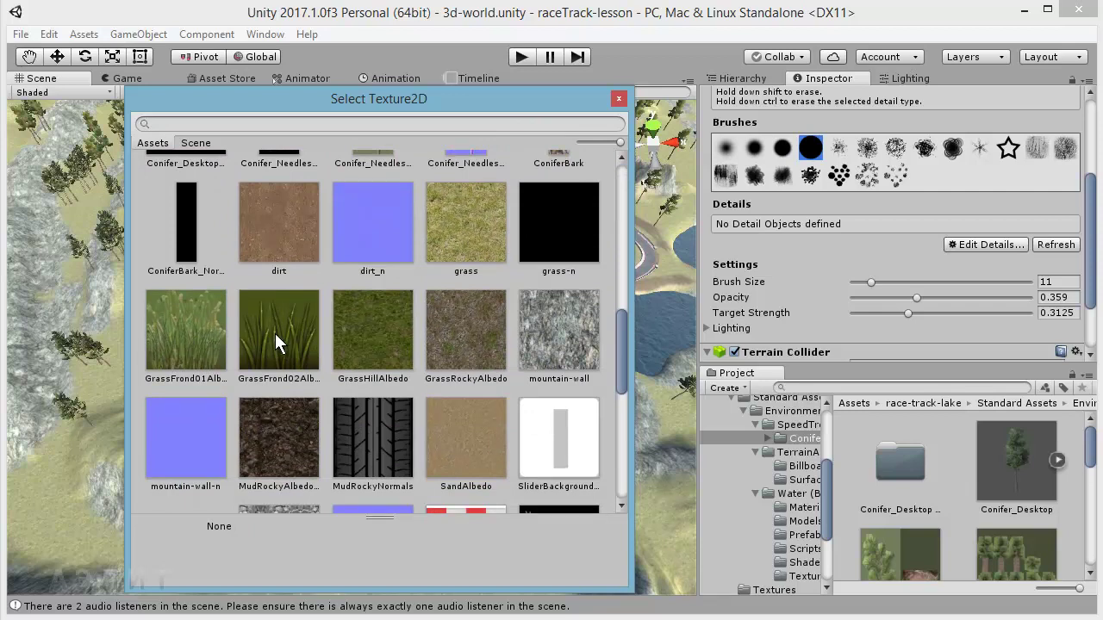
{"action": "double_click", "coordinate": [275, 333]}
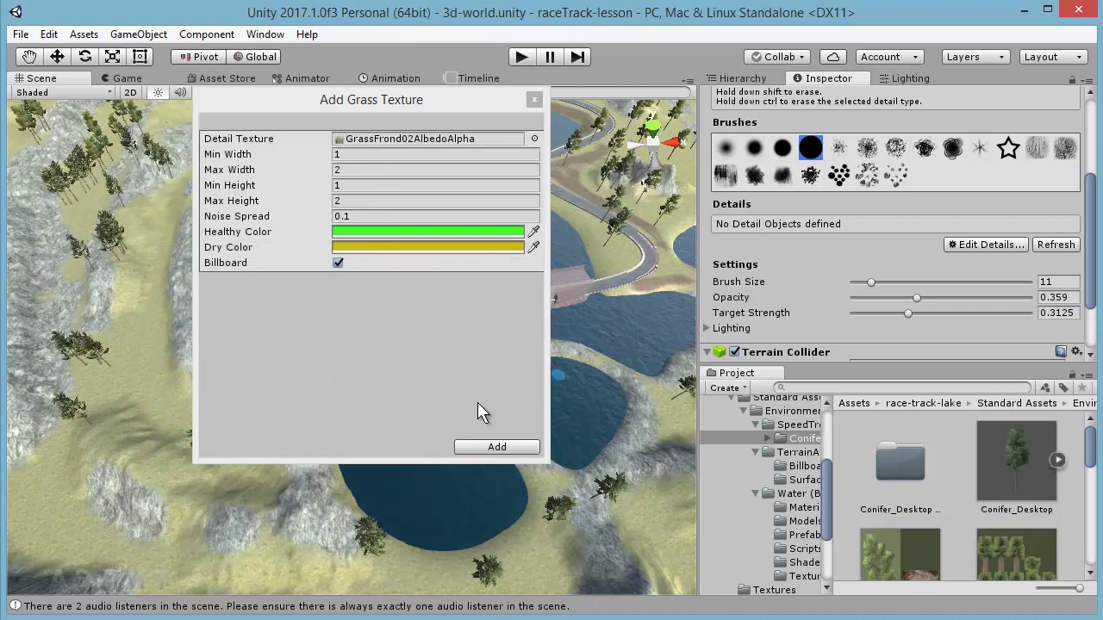
{"action": "left_click", "coordinate": [498, 448]}
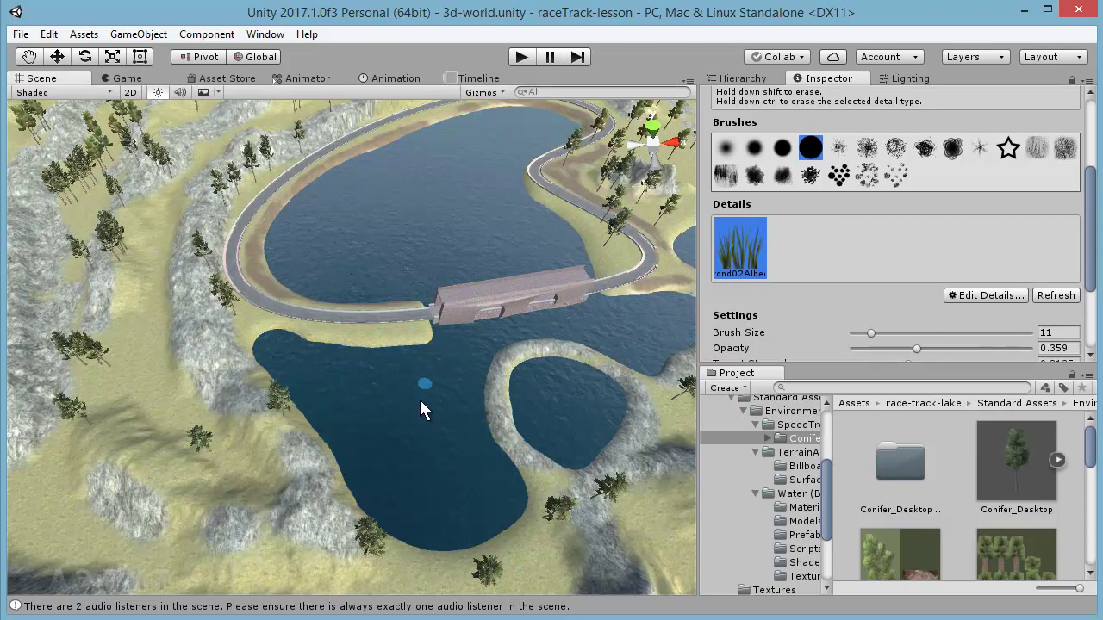
Step: Frame the lakeside grass strip at an angle and set the detail brush size to 3
{"action": "scroll", "coordinate": [420, 400], "scroll_direction": "up", "scroll_amount": 5}
{"action": "scroll", "coordinate": [396, 348], "scroll_direction": "up", "scroll_amount": 5}
{"action": "scroll", "coordinate": [462, 334], "scroll_direction": "up", "scroll_amount": 5}
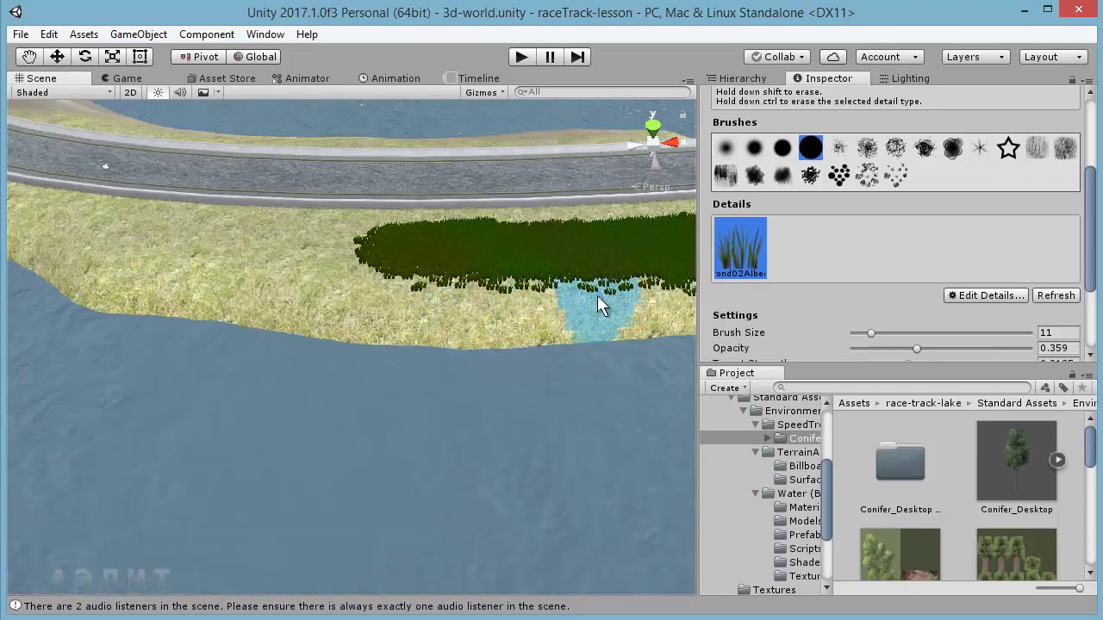
{"action": "mouse_move", "coordinate": [591, 313]}
{"action": "middle_mouse_down"}
{"action": "mouse_move", "coordinate": [515, 322]}
{"action": "mouse_move", "coordinate": [571, 324]}
{"action": "middle_mouse_up"}
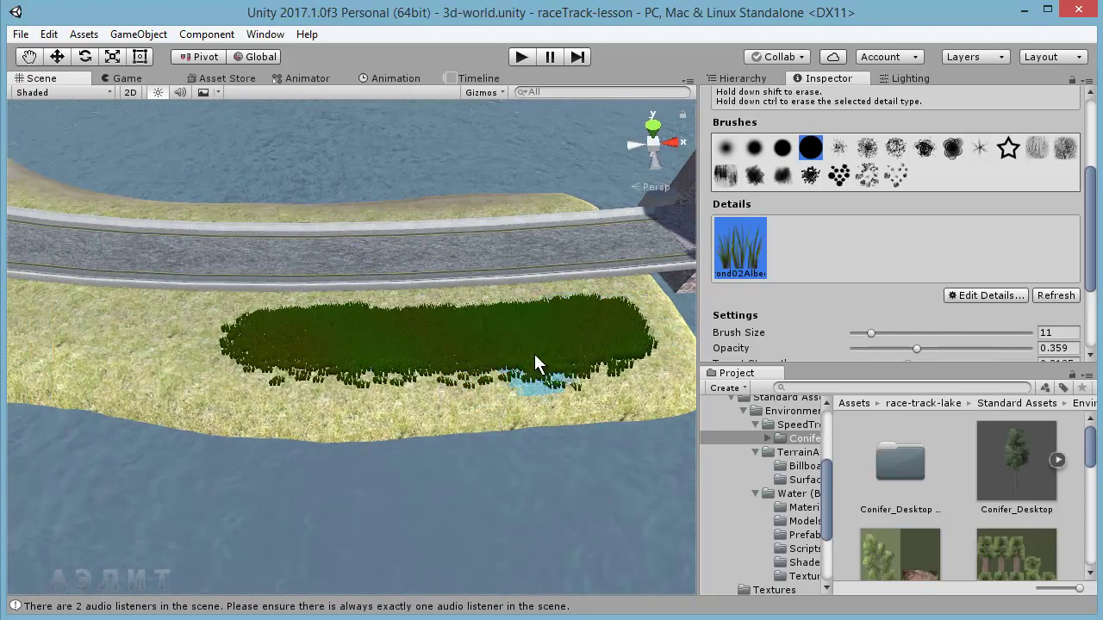
{"action": "scroll", "coordinate": [534, 360], "scroll_direction": "up", "scroll_amount": 3}
{"action": "scroll", "coordinate": [534, 354], "scroll_direction": "down", "scroll_amount": 3}
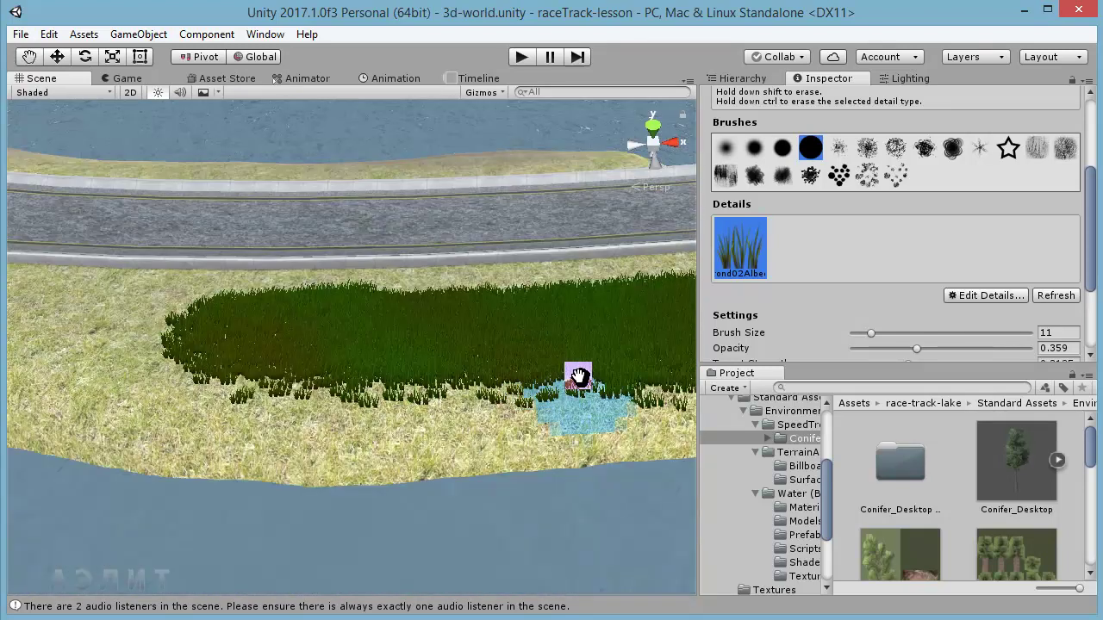
{"action": "left_click_drag", "start_coordinate": [581, 369], "coordinate": [540, 383], "text": "alt"}
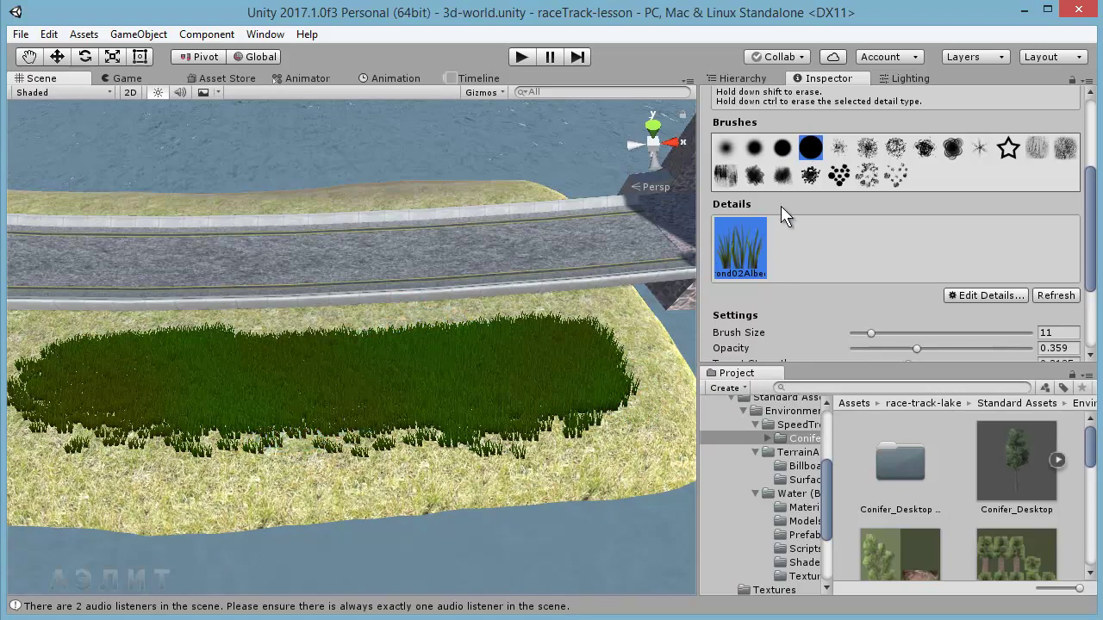
{"action": "left_click_drag", "start_coordinate": [871, 334], "coordinate": [852, 343]}
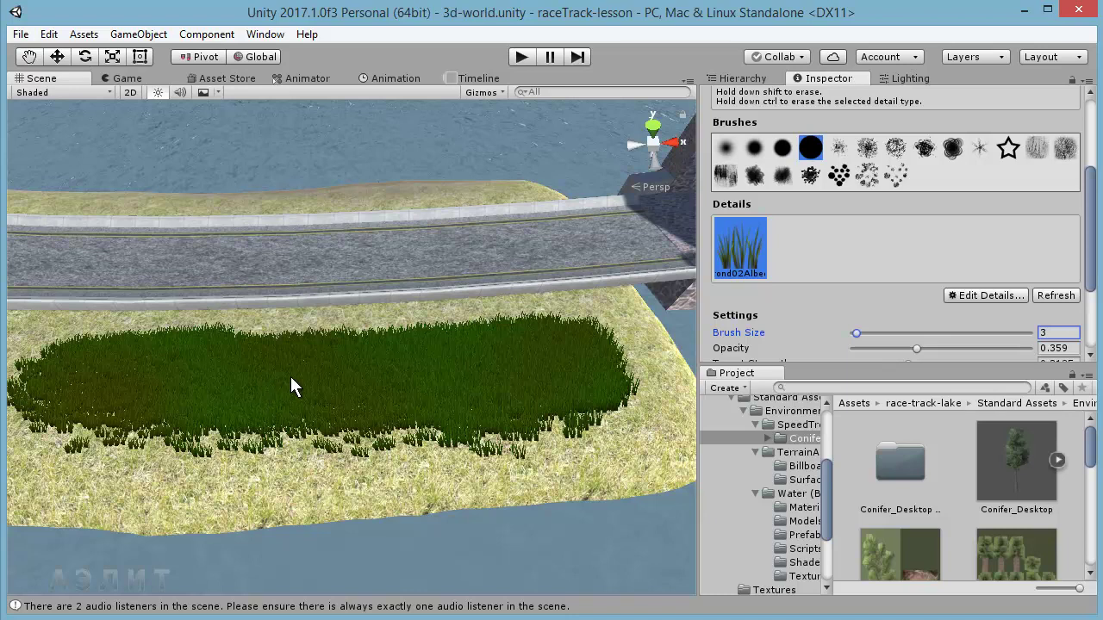
Step: Erase small holes across the solid grass patch and repaint along its lower edge
{"action": "left_click", "coordinate": [193, 380], "text": "shift"}
{"action": "left_click", "coordinate": [98, 392], "text": "shift"}
{"action": "left_click", "coordinate": [248, 391], "text": "shift"}
{"action": "left_click", "coordinate": [348, 379], "text": "shift"}
{"action": "left_click", "coordinate": [371, 413], "text": "shift"}
{"action": "left_click", "coordinate": [333, 415], "text": "shift"}
{"action": "left_click", "coordinate": [277, 358], "text": "shift"}
{"action": "left_click", "coordinate": [193, 345], "text": "shift"}
{"action": "left_click", "coordinate": [106, 352], "text": "shift"}
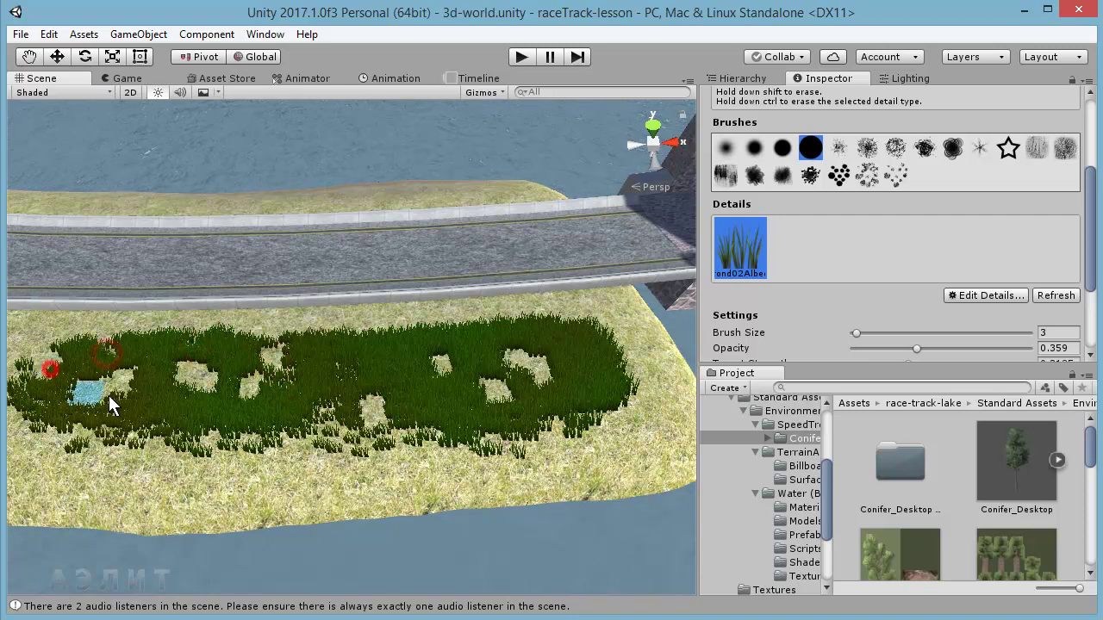
{"action": "mouse_move", "coordinate": [163, 415]}
{"action": "left_mouse_down"}
{"action": "mouse_move", "coordinate": [229, 422]}
{"action": "mouse_move", "coordinate": [318, 393]}
{"action": "mouse_move", "coordinate": [320, 361]}
{"action": "left_mouse_up"}
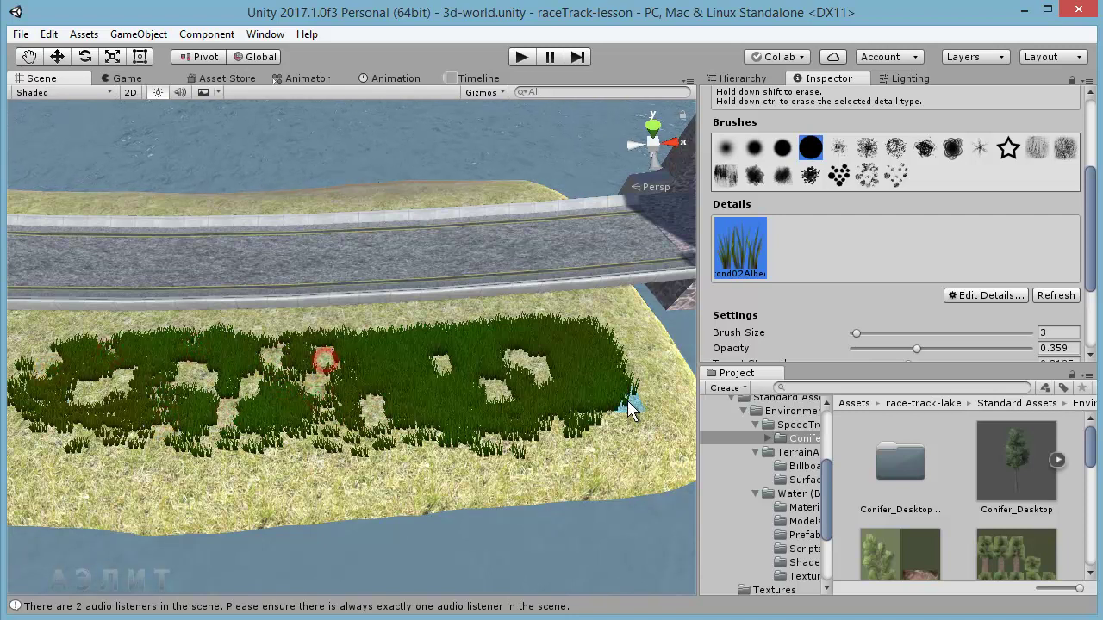
Step: Paint sparse grass near the lower shore at target strength 0.125, then erase the dense middle
{"action": "scroll", "coordinate": [1091, 259], "scroll_direction": "down", "scroll_amount": 3}
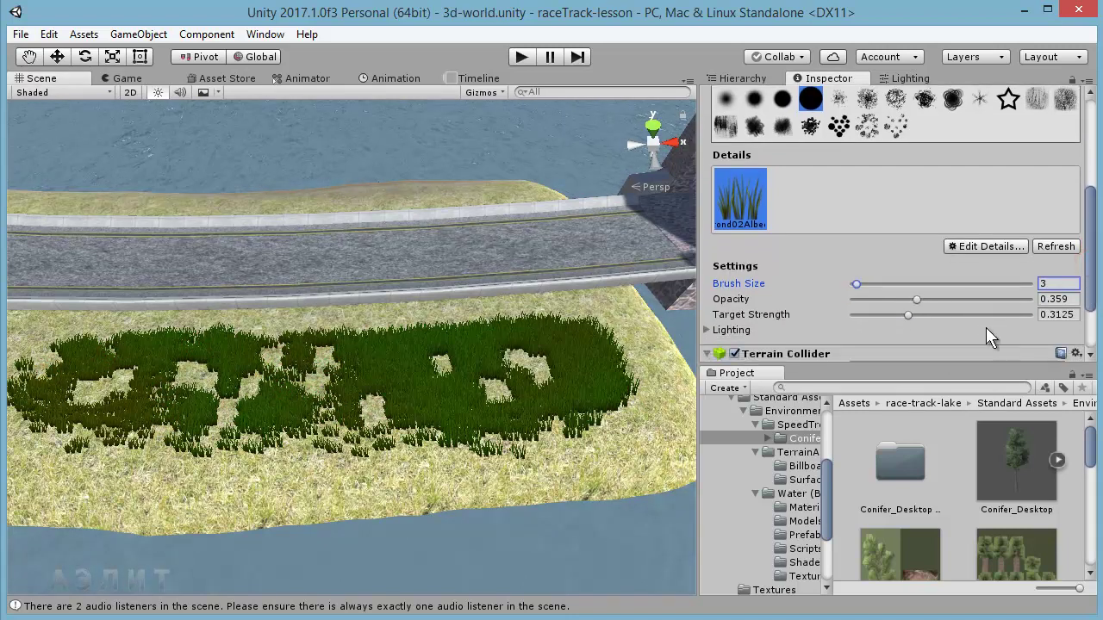
{"action": "left_click_drag", "start_coordinate": [909, 316], "coordinate": [875, 318]}
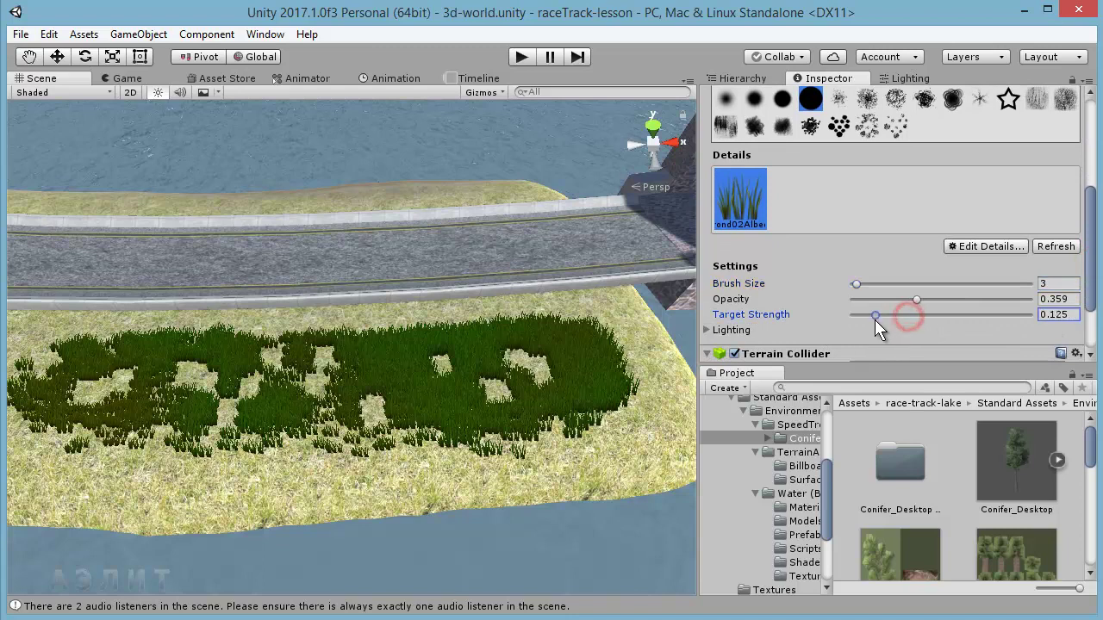
{"action": "left_click_drag", "start_coordinate": [327, 480], "coordinate": [423, 505]}
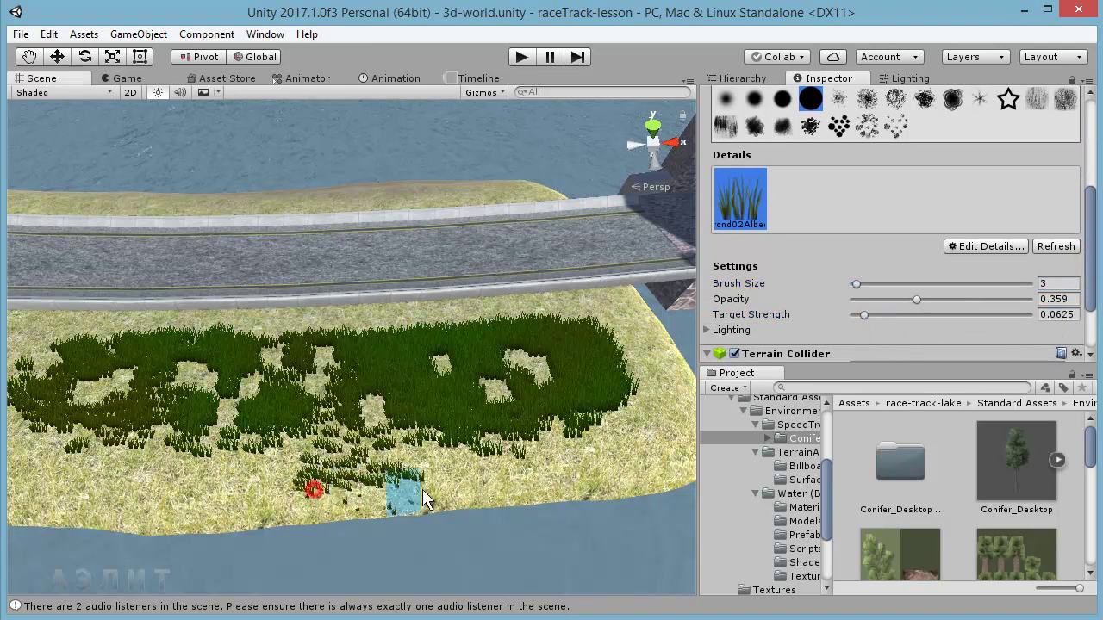
{"action": "left_click_drag", "start_coordinate": [118, 511], "coordinate": [196, 488]}
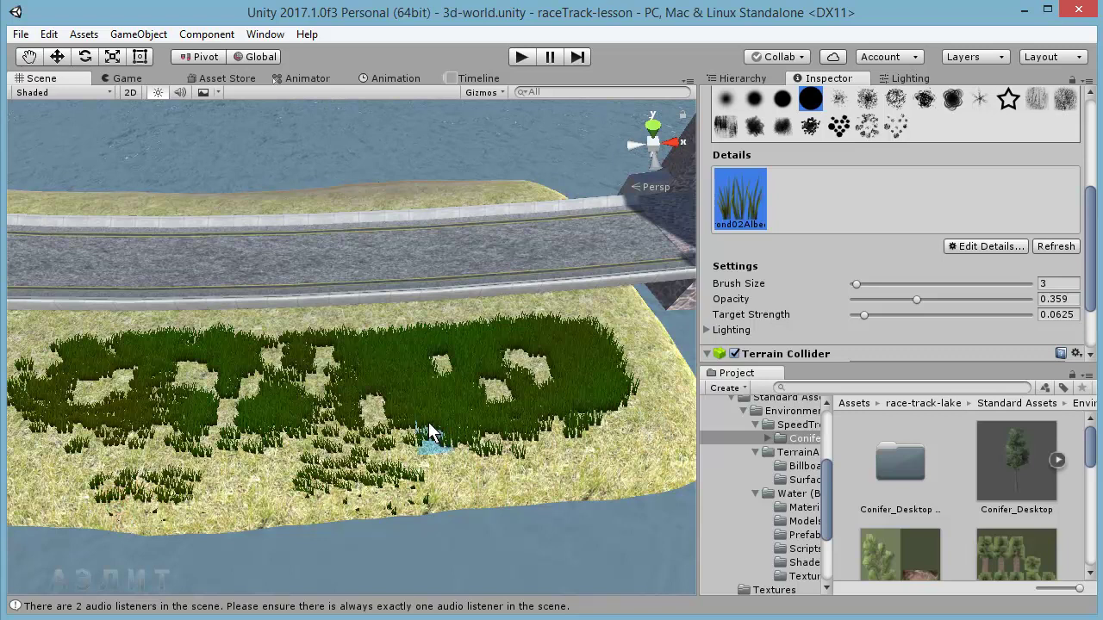
{"action": "left_click_drag", "start_coordinate": [864, 316], "coordinate": [886, 316]}
{"action": "mouse_move", "coordinate": [382, 357]}
{"action": "left_mouse_down", "text": "shift"}
{"action": "mouse_move", "coordinate": [437, 417]}
{"action": "mouse_move", "coordinate": [276, 384]}
{"action": "mouse_move", "coordinate": [216, 388]}
{"action": "left_mouse_up", "text": "shift"}
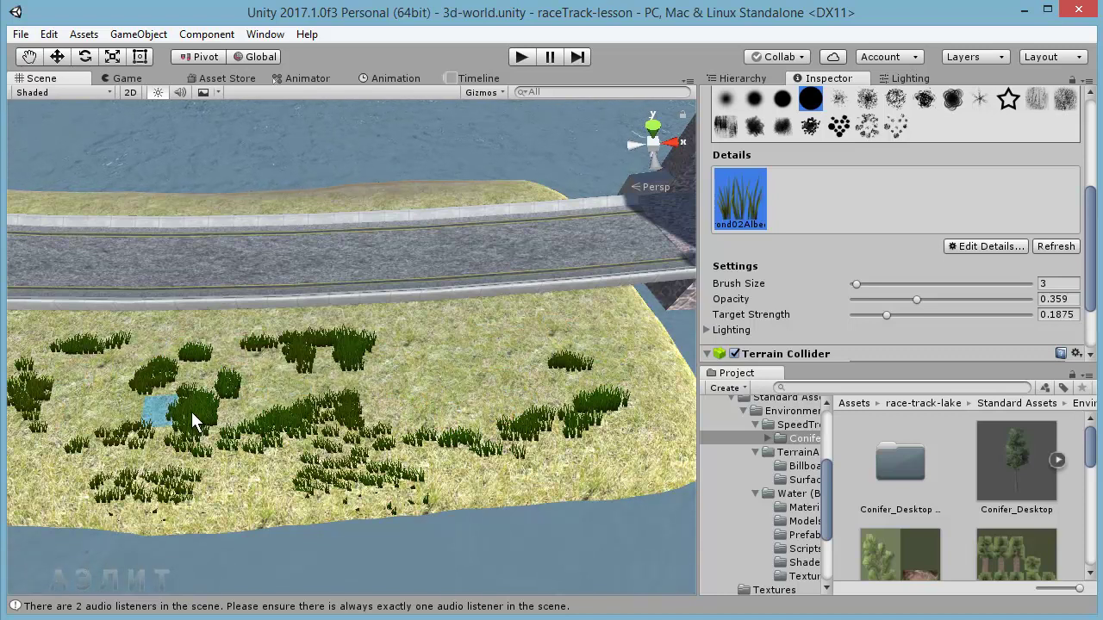
Step: Paint small scattered grass clumps across the strip with target strength 0.0625
{"action": "left_click", "coordinate": [883, 316]}
{"action": "left_click", "coordinate": [448, 344]}
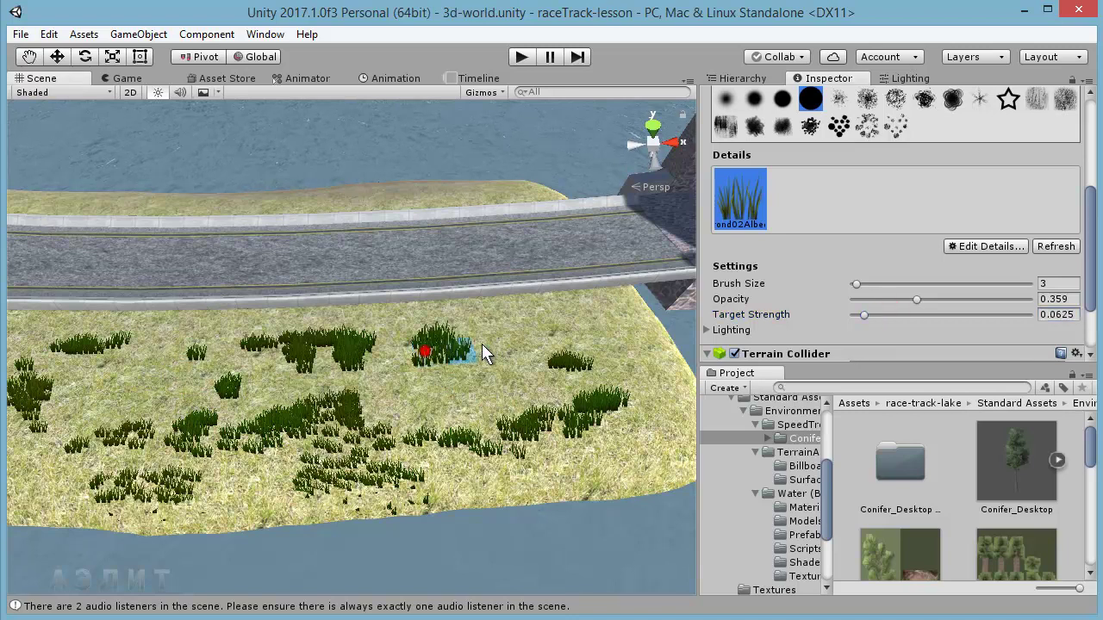
{"action": "left_click", "coordinate": [435, 395]}
{"action": "left_click", "coordinate": [864, 313]}
{"action": "left_click", "coordinate": [859, 316]}
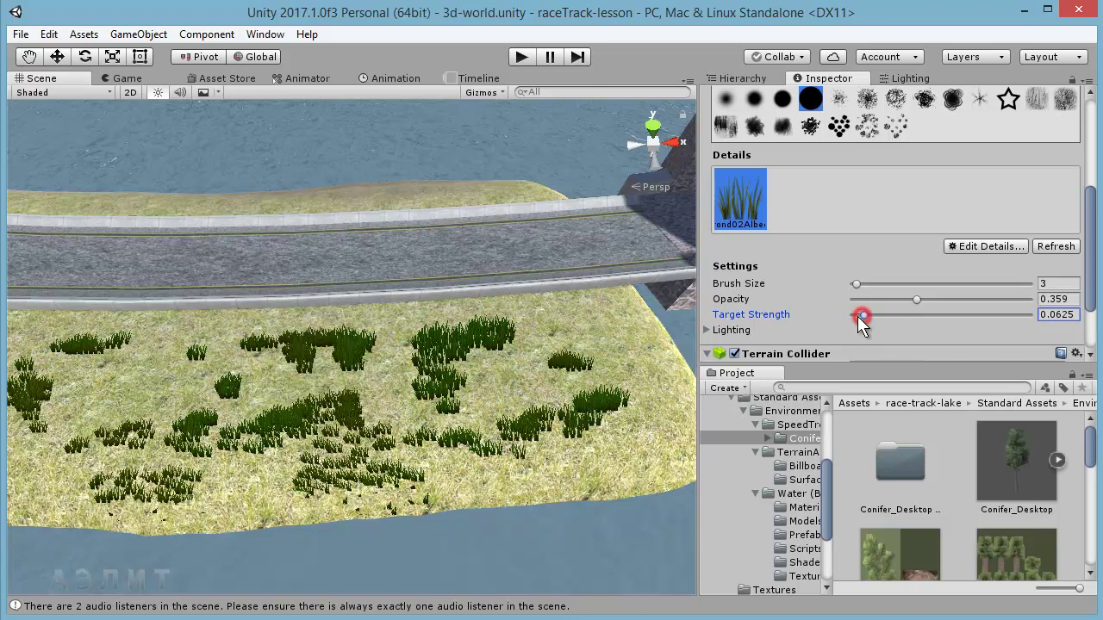
{"action": "left_click", "coordinate": [121, 388]}
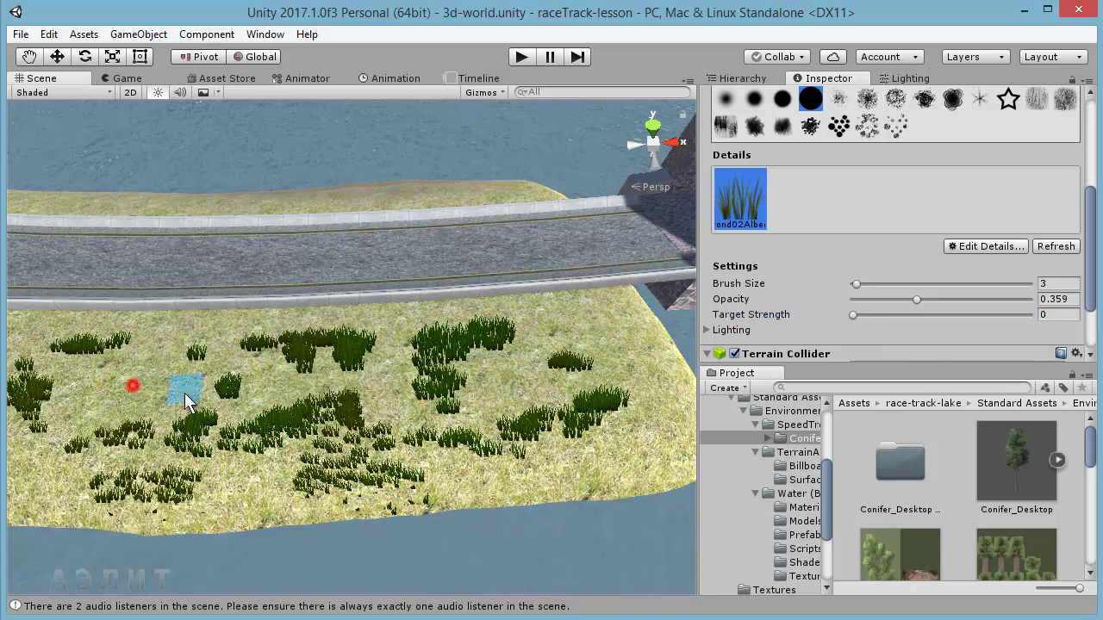
{"action": "left_click", "coordinate": [854, 317]}
{"action": "left_click", "coordinate": [129, 418]}
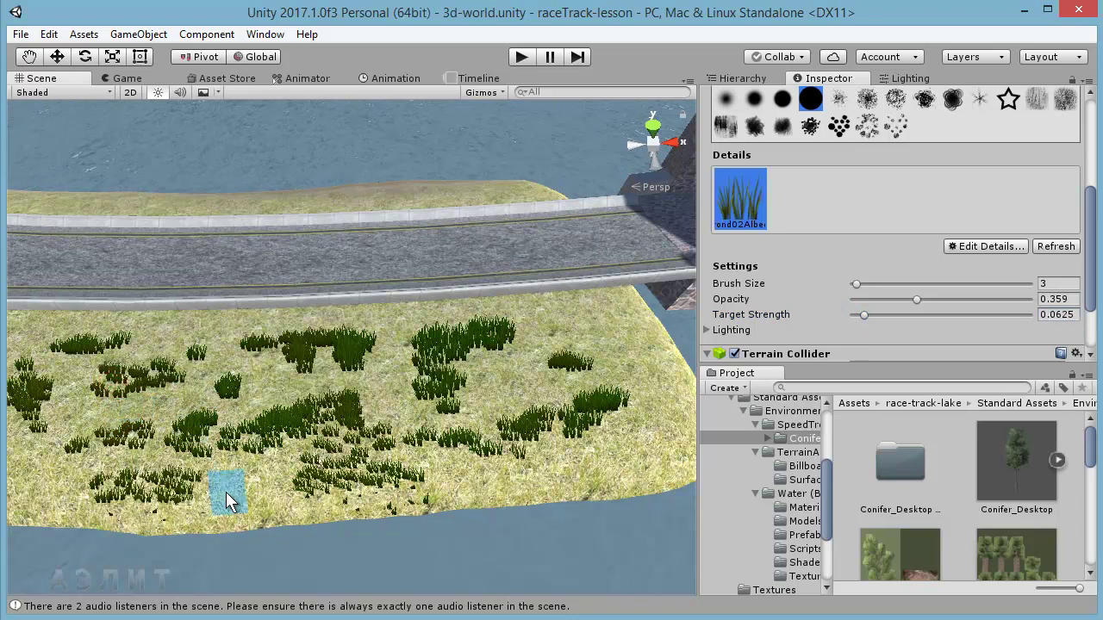
{"action": "left_click", "coordinate": [550, 325]}
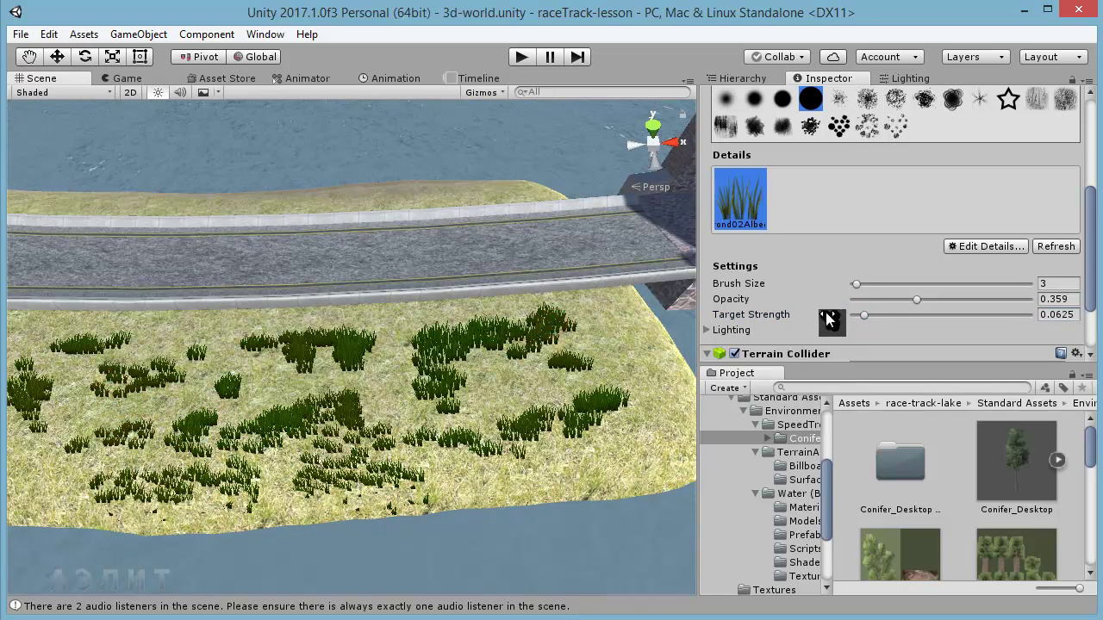
Step: Set opacity to 0.159 and paint light grass tufts in the gaps near the shore
{"action": "left_click_drag", "start_coordinate": [916, 300], "coordinate": [881, 301]}
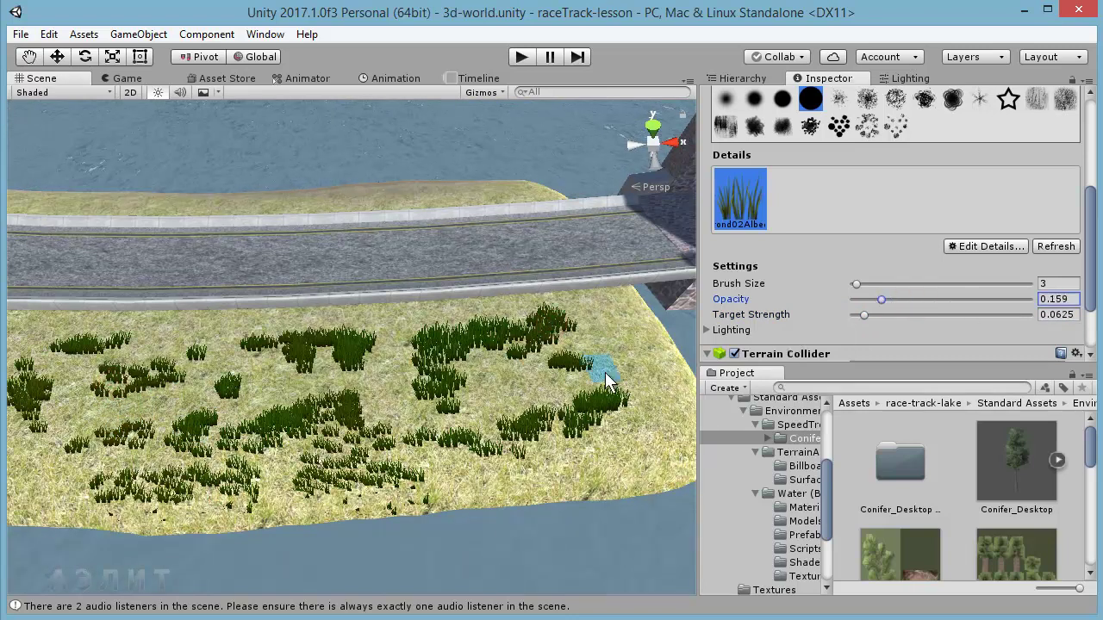
{"action": "left_click", "coordinate": [612, 330]}
{"action": "left_click", "coordinate": [493, 386]}
{"action": "left_click", "coordinate": [501, 484]}
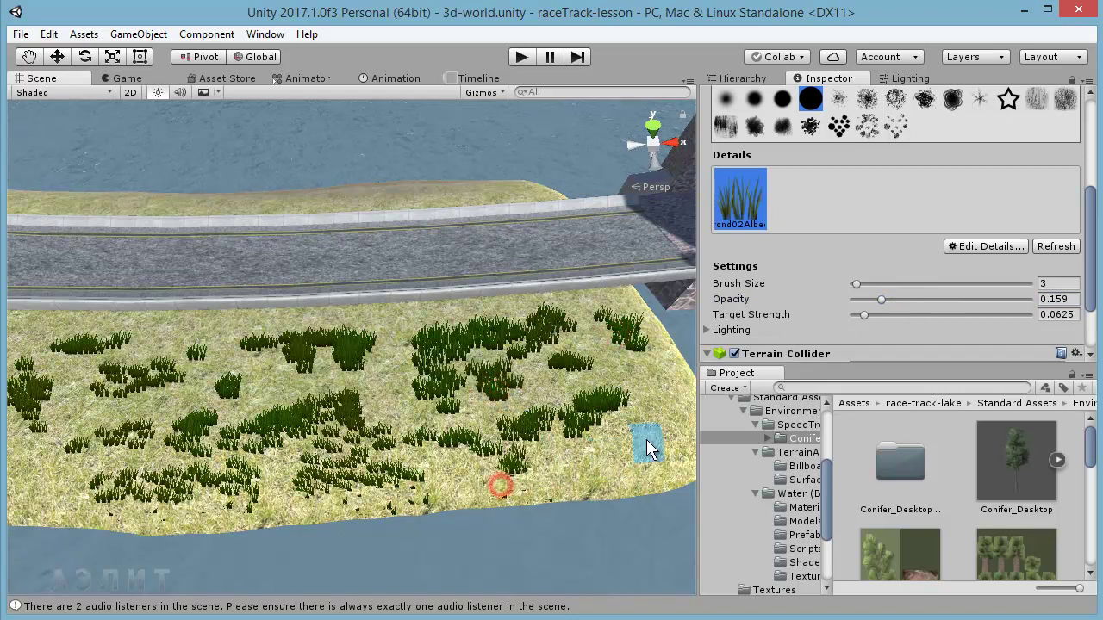
{"action": "left_click", "coordinate": [648, 437]}
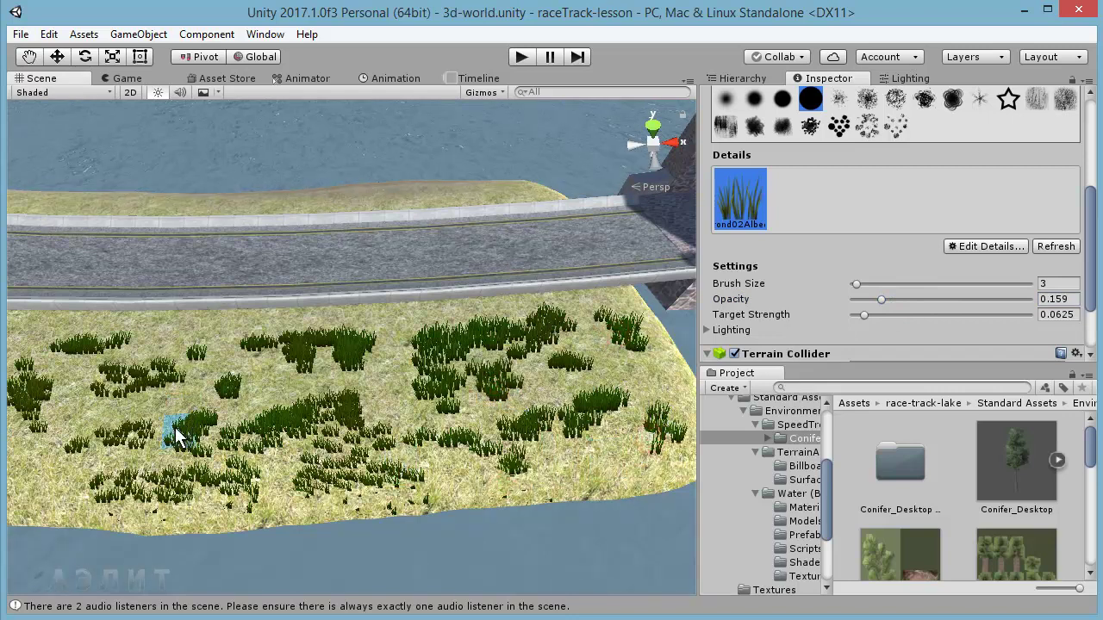
Step: Add more grass tufts at the left edge and among the clumps, then enter play mode
{"action": "left_click_drag", "start_coordinate": [175, 426], "coordinate": [180, 424], "text": "alt"}
{"action": "mouse_move", "coordinate": [95, 405]}
{"action": "left_mouse_down", "text": "alt"}
{"action": "mouse_move", "coordinate": [81, 357]}
{"action": "mouse_move", "coordinate": [69, 427]}
{"action": "mouse_move", "coordinate": [165, 420]}
{"action": "mouse_move", "coordinate": [142, 414]}
{"action": "left_mouse_up", "text": "alt"}
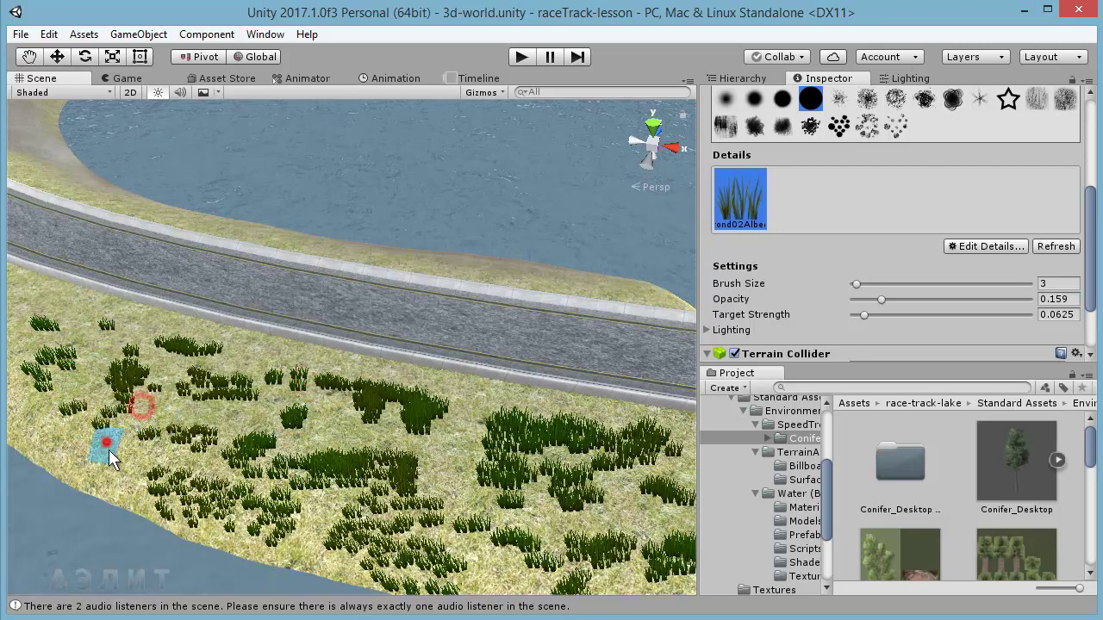
{"action": "left_click_drag", "start_coordinate": [142, 414], "coordinate": [110, 468]}
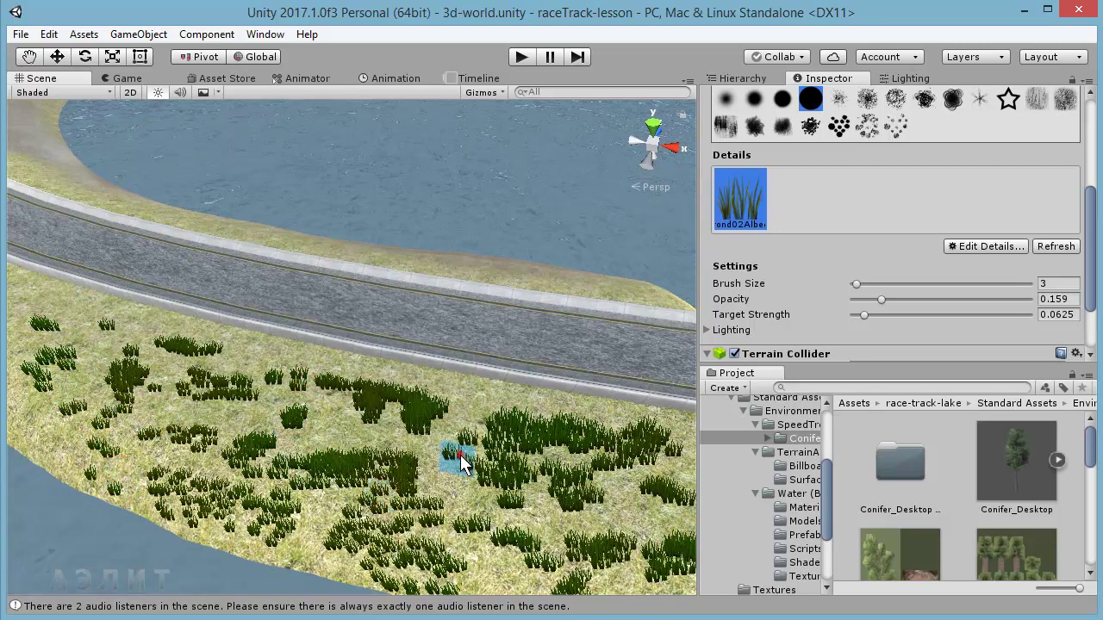
{"action": "left_click", "coordinate": [341, 427]}
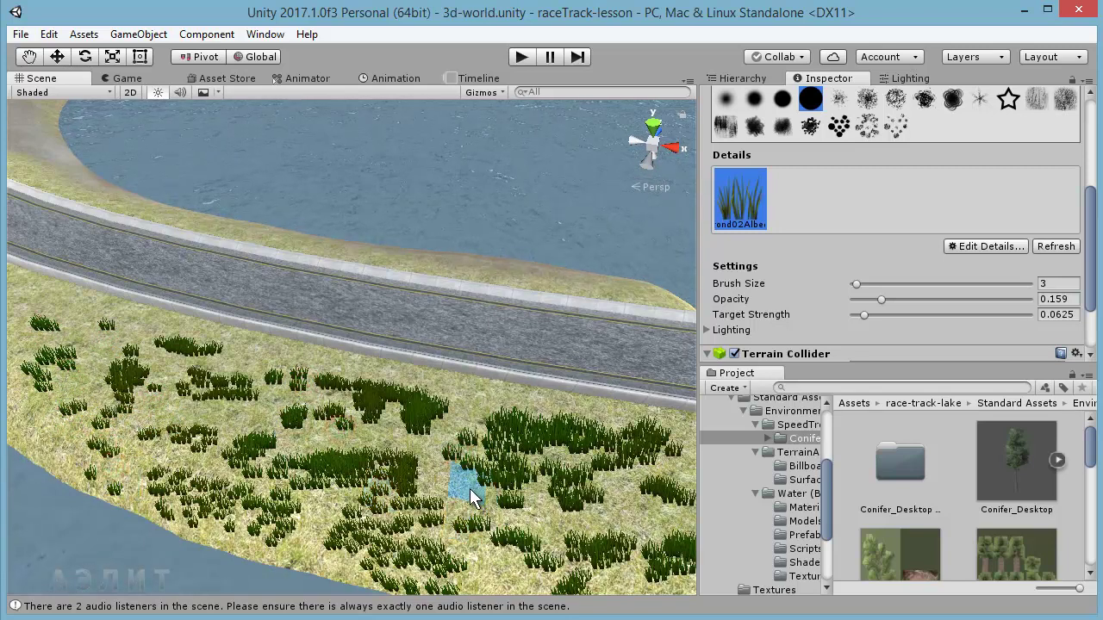
{"action": "left_click", "coordinate": [435, 475]}
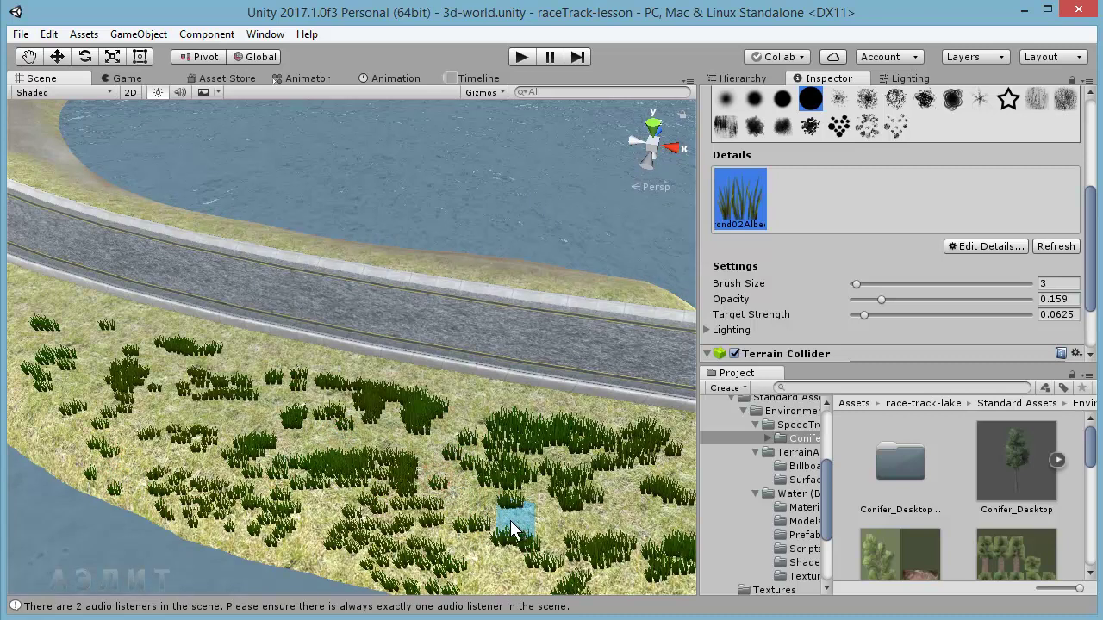
{"action": "left_click", "coordinate": [376, 467]}
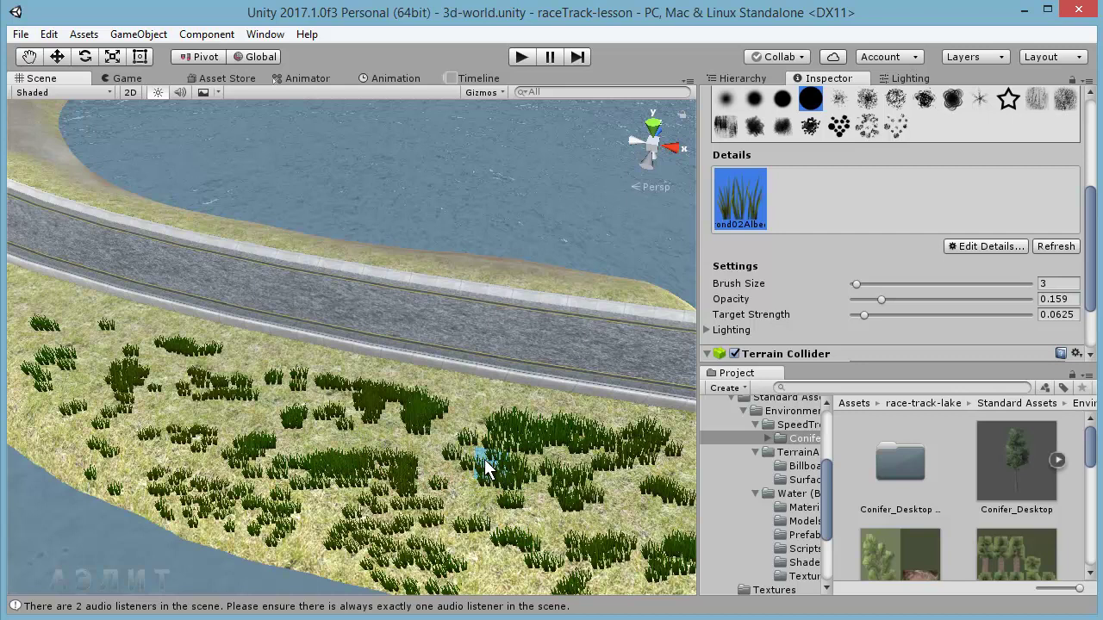
{"action": "left_click", "coordinate": [523, 57]}
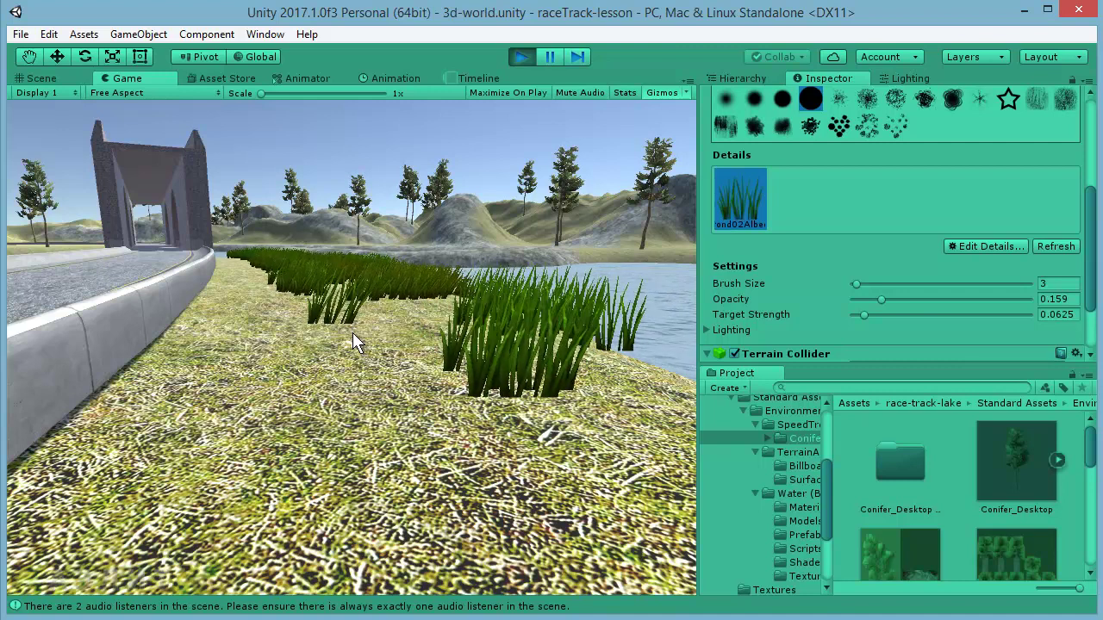
Step: Drive the first-person view toward the bridge and grass, then stop play mode with Ctrl+P
{"action": "key", "text": "Left"}
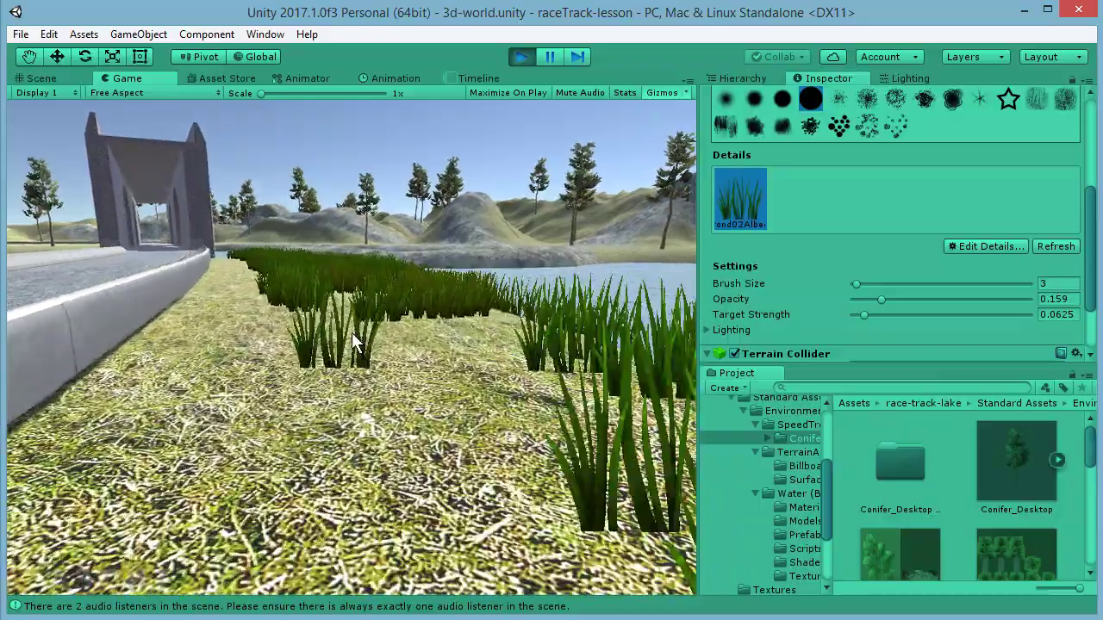
{"action": "key", "text": "Right"}
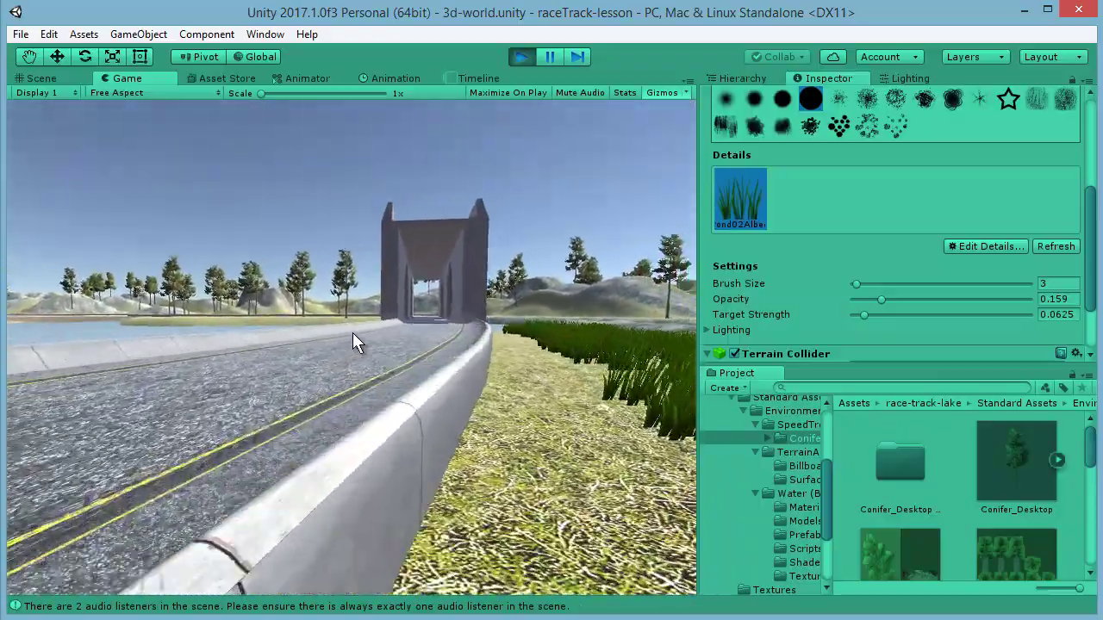
{"action": "key", "text": "Right"}
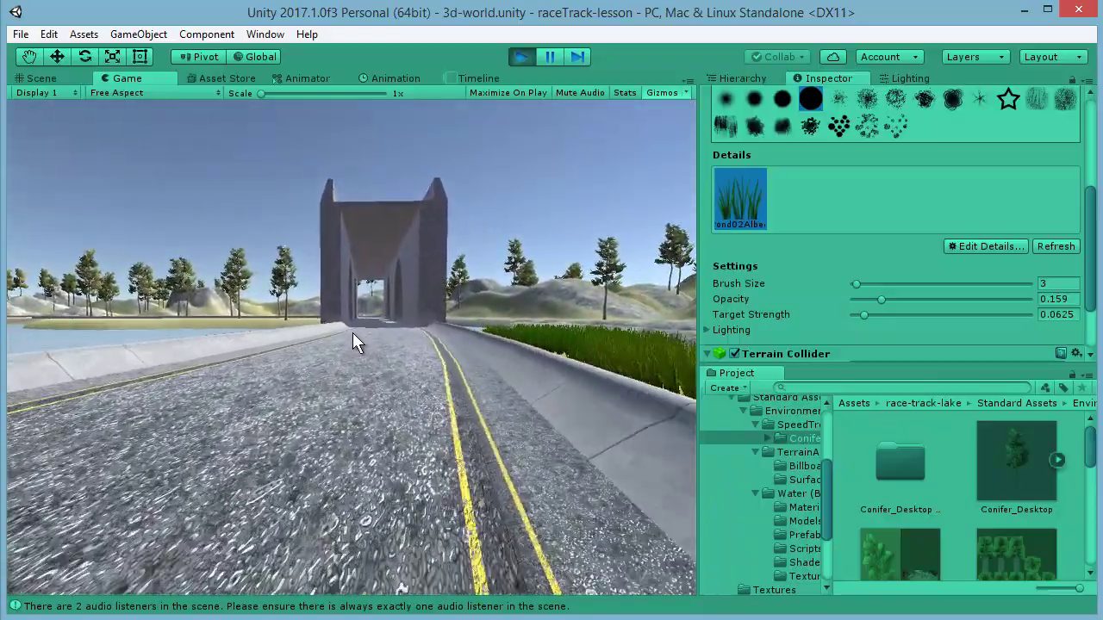
{"action": "key", "text": "Right"}
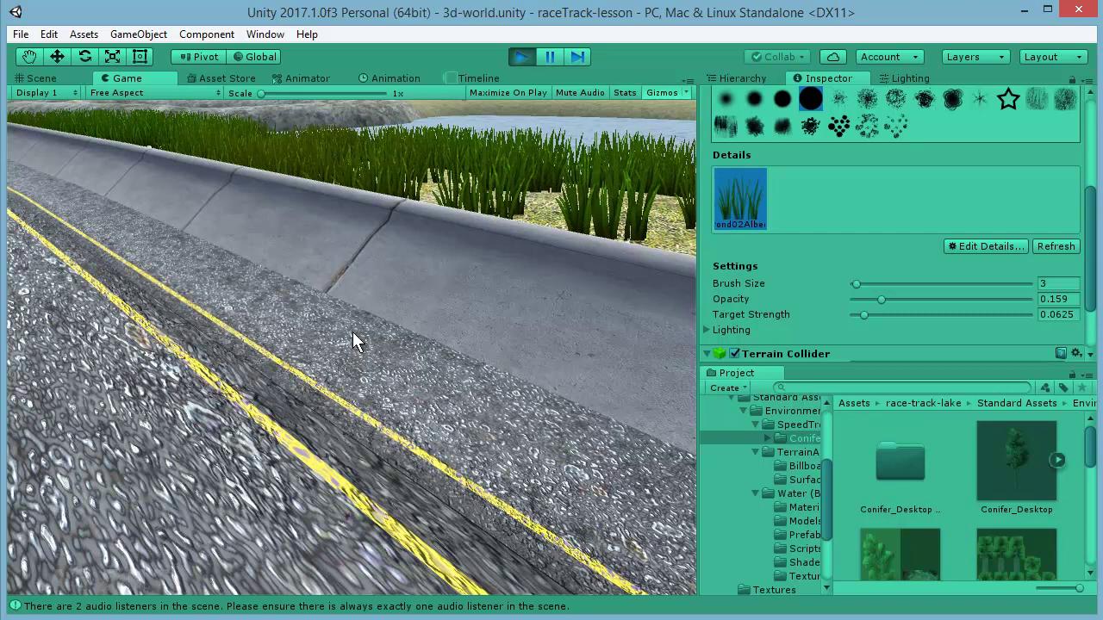
{"action": "key", "text": "Left"}
{"action": "key", "text": "ctrl+p"}
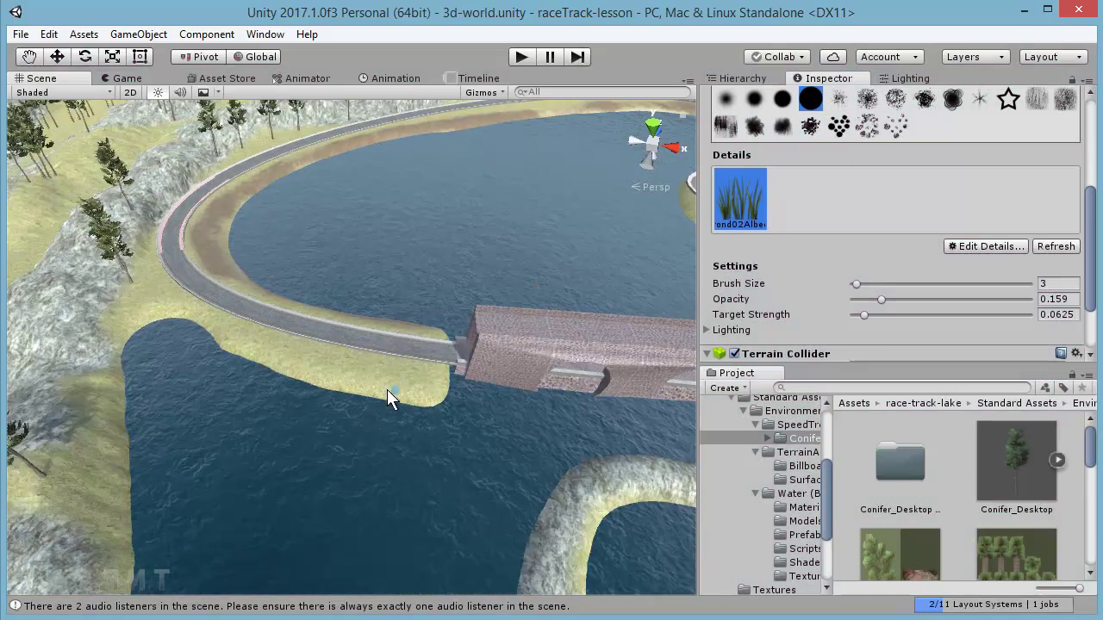
Step: View the whole terrain from Top view, compare with the reference map, then zoom onto the track bend
{"action": "scroll", "coordinate": [401, 352], "scroll_direction": "down", "scroll_amount": 3}
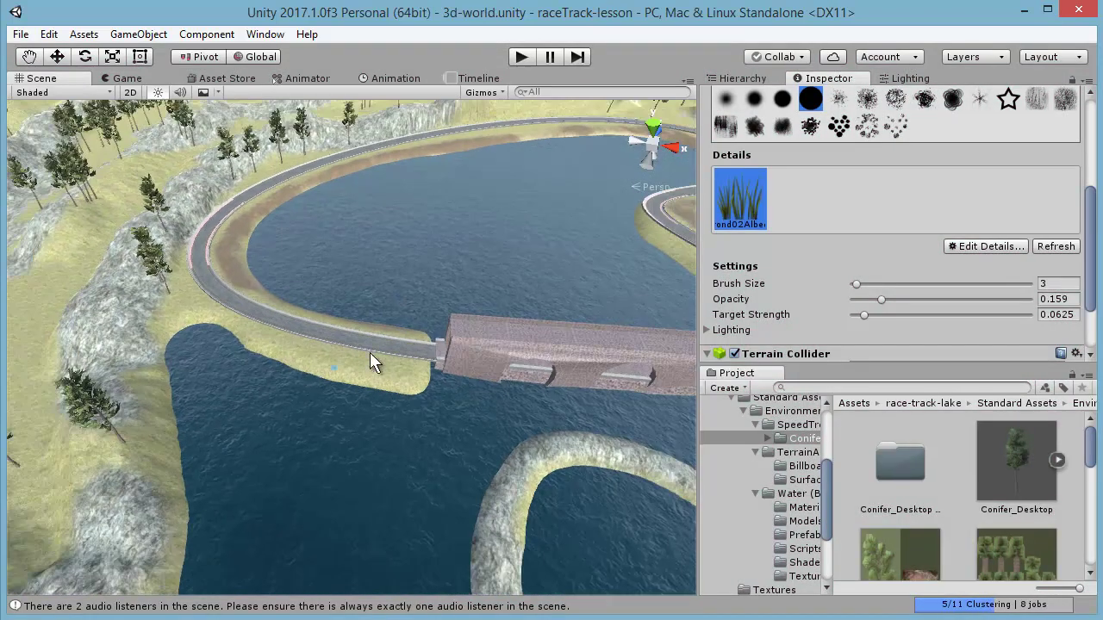
{"action": "middle_click_drag", "start_coordinate": [374, 361], "coordinate": [480, 291]}
{"action": "middle_click_drag", "start_coordinate": [431, 254], "coordinate": [413, 374]}
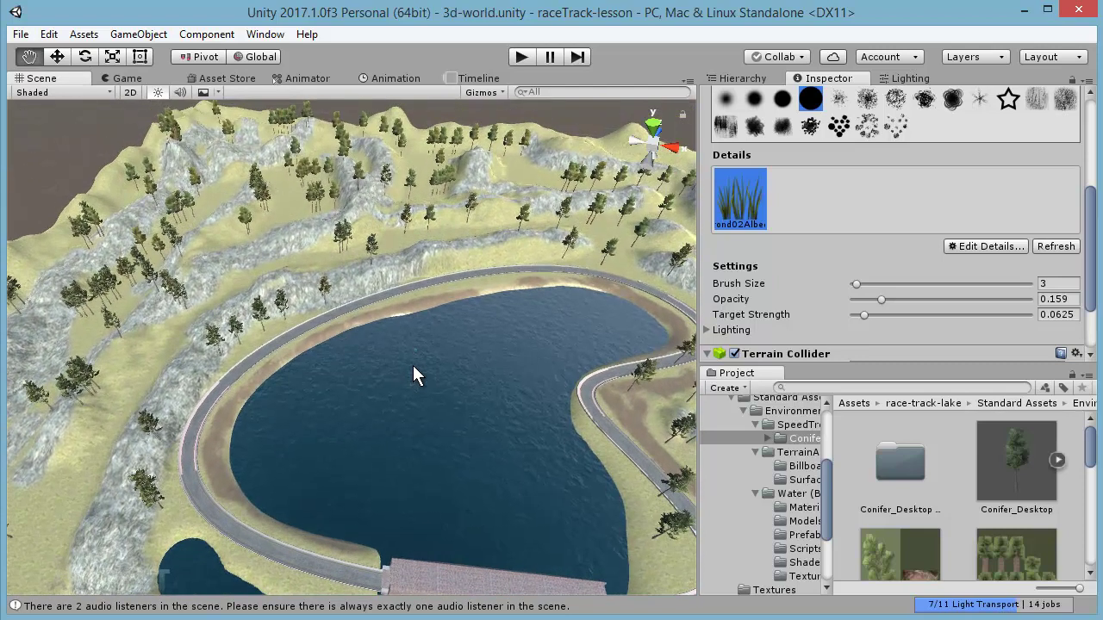
{"action": "left_click", "coordinate": [651, 130]}
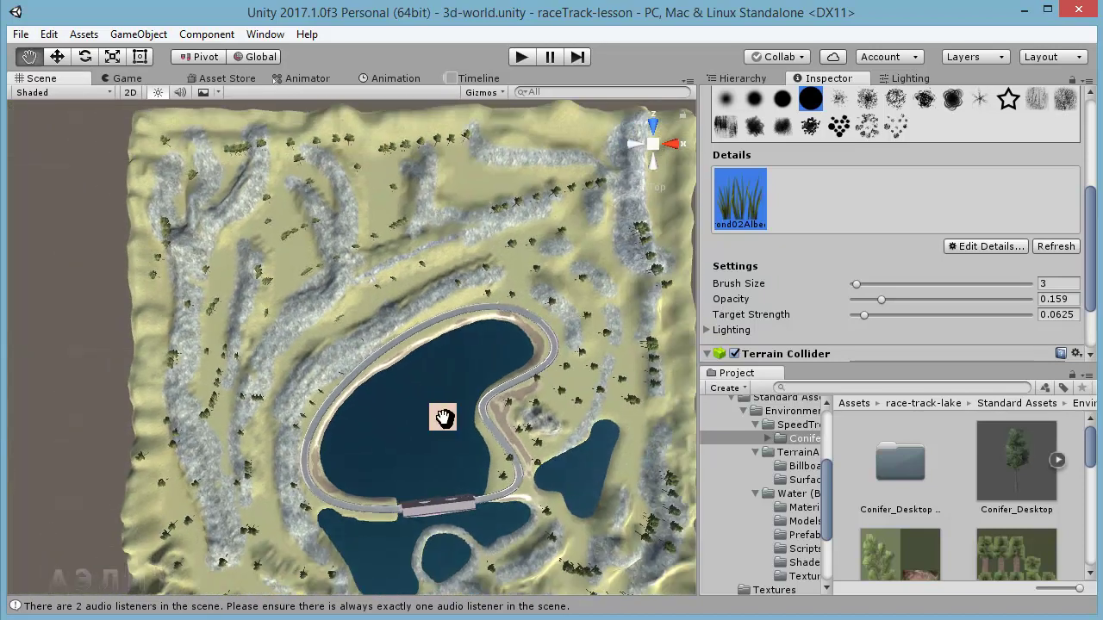
{"action": "middle_click_drag", "start_coordinate": [443, 418], "coordinate": [408, 355]}
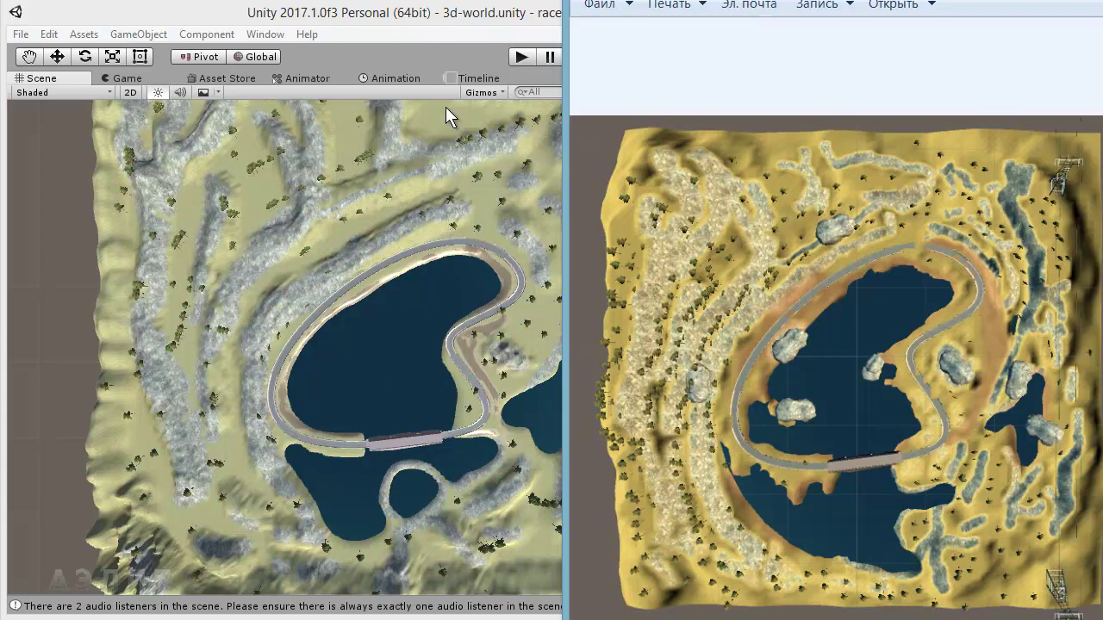
{"action": "left_click", "coordinate": [443, 22]}
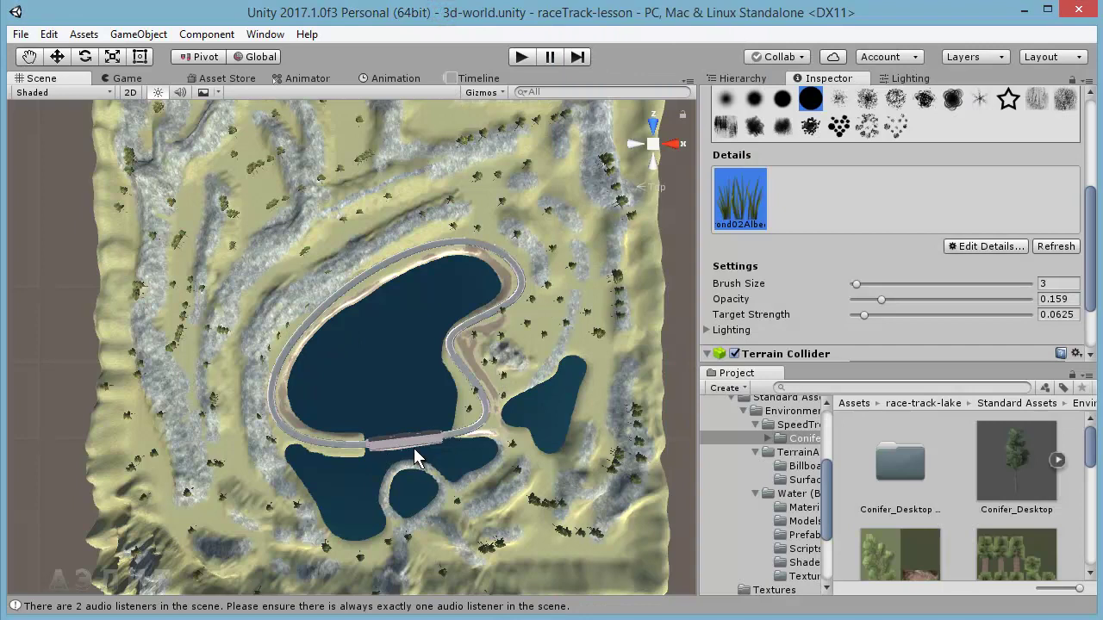
{"action": "scroll", "coordinate": [524, 368], "scroll_direction": "up", "scroll_amount": 5}
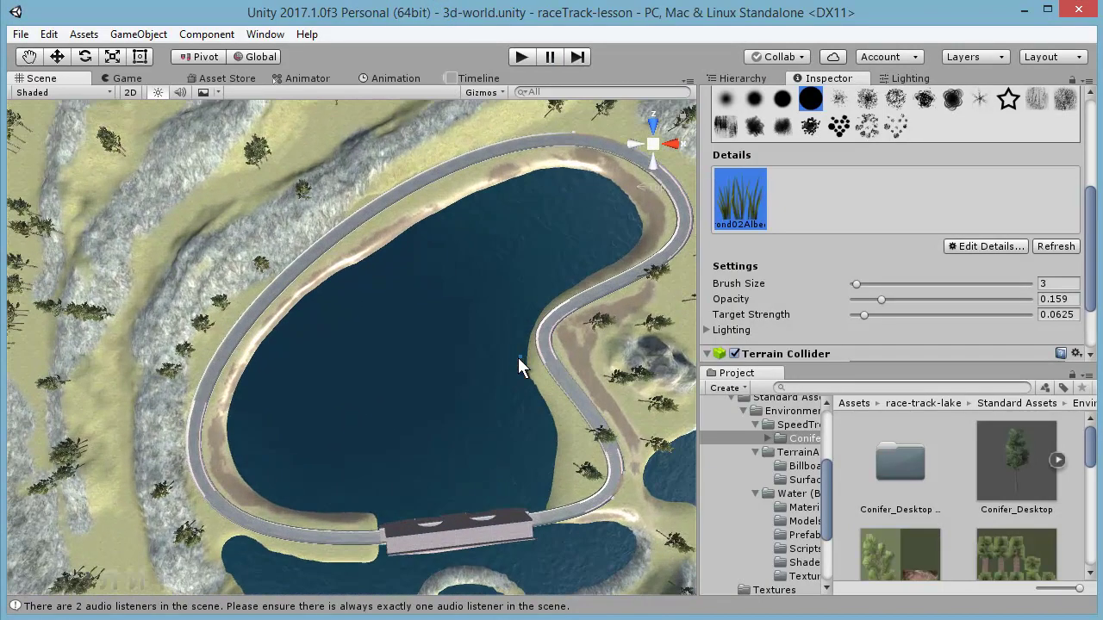
{"action": "middle_click_drag", "start_coordinate": [656, 319], "coordinate": [503, 355]}
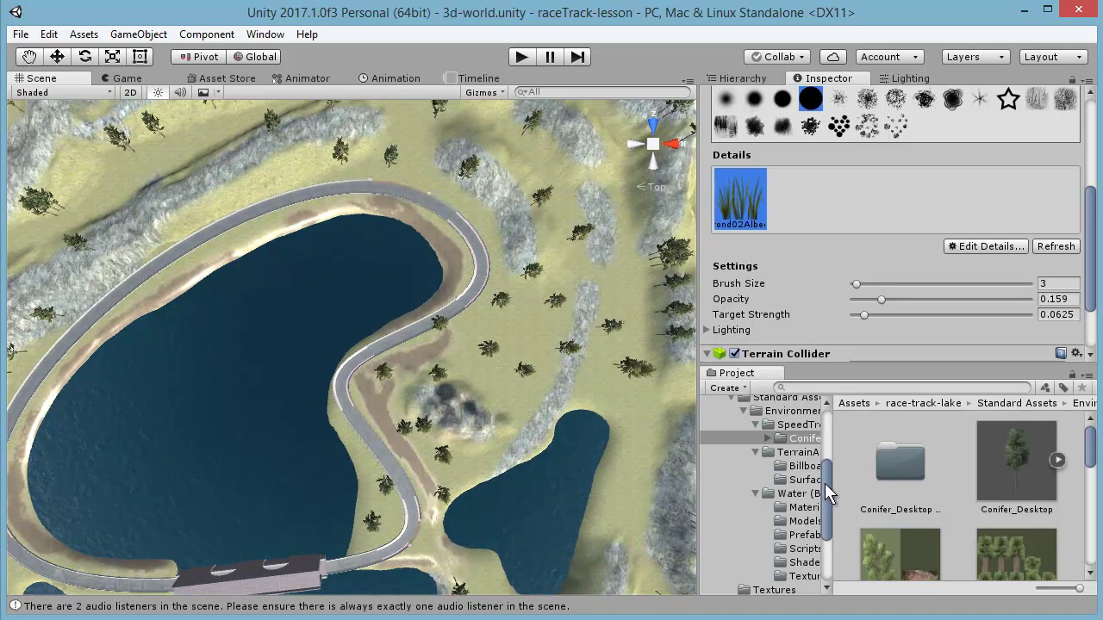
Step: Place rocks-mountain-2 from the Models folder beside the track and enlarge it uniformly
{"action": "left_click_drag", "start_coordinate": [825, 485], "coordinate": [830, 457]}
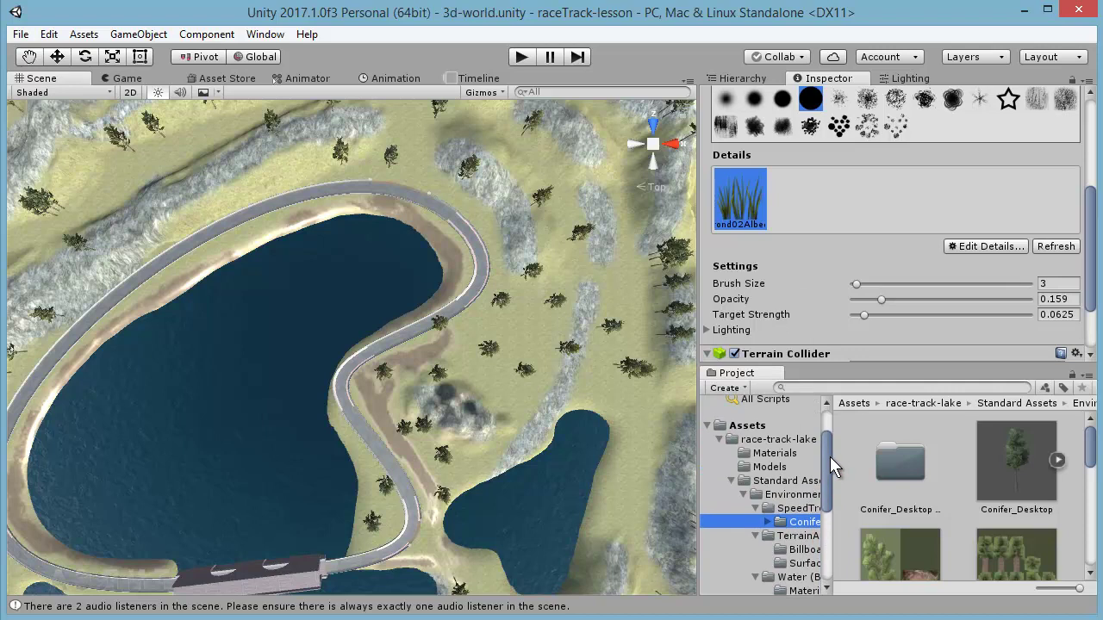
{"action": "left_click", "coordinate": [769, 469]}
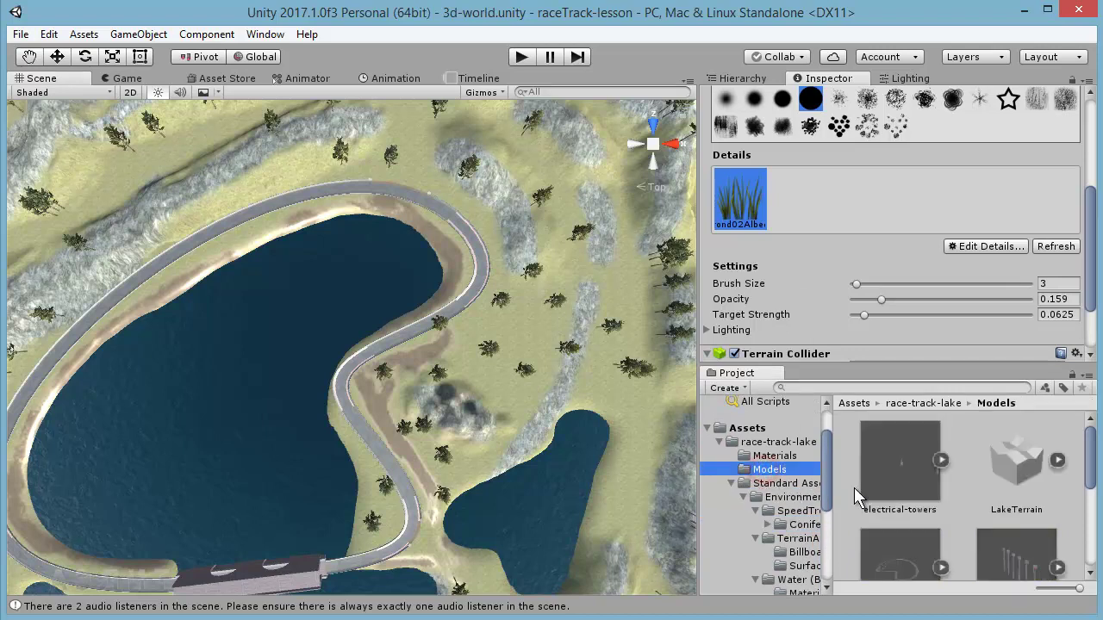
{"action": "left_click_drag", "start_coordinate": [1089, 454], "coordinate": [1090, 507]}
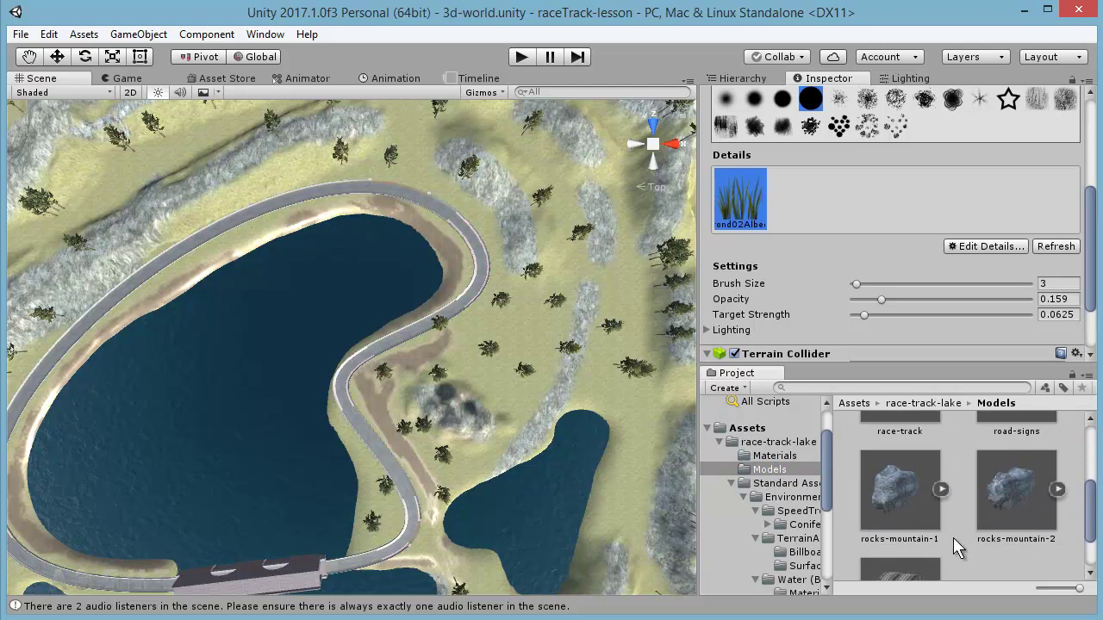
{"action": "mouse_move", "coordinate": [1011, 489]}
{"action": "left_mouse_down"}
{"action": "mouse_move", "coordinate": [483, 343]}
{"action": "mouse_move", "coordinate": [466, 328]}
{"action": "left_mouse_up"}
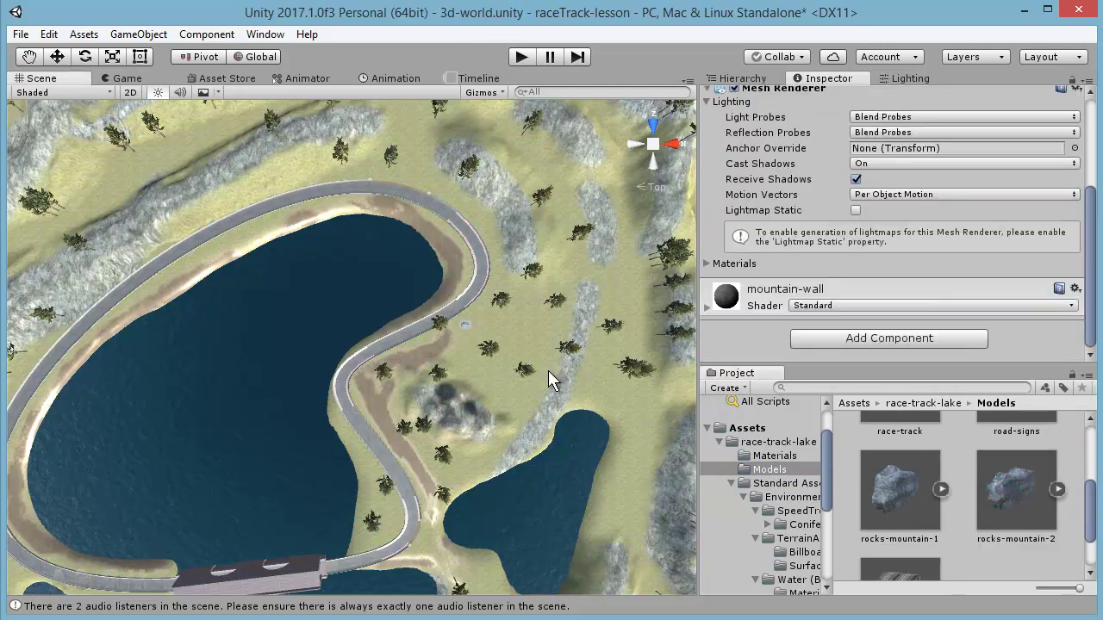
{"action": "left_click", "coordinate": [115, 55]}
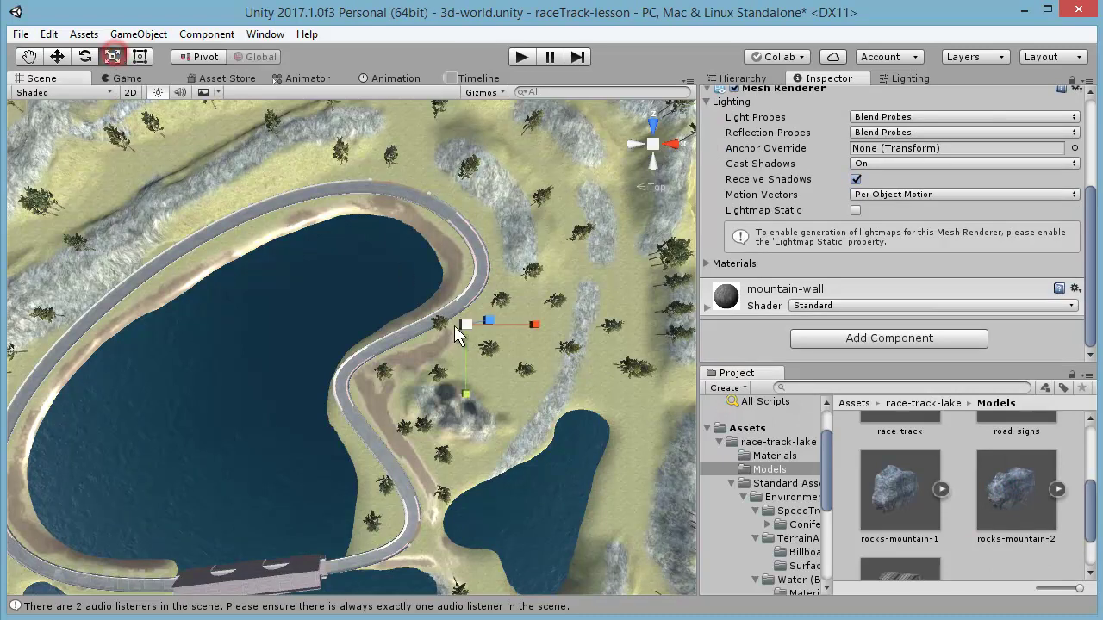
{"action": "left_click_drag", "start_coordinate": [463, 324], "coordinate": [518, 306]}
{"action": "left_click_drag", "start_coordinate": [464, 325], "coordinate": [638, 291]}
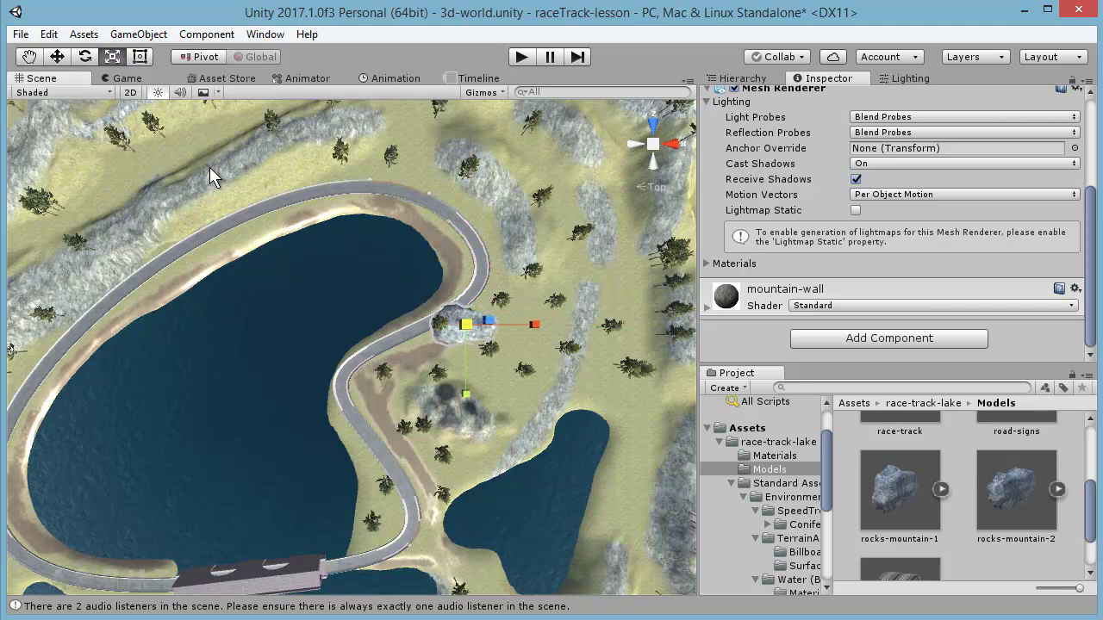
Step: Move and rotate the rock to a new heading, shifting it toward the track bend
{"action": "left_click", "coordinate": [58, 59]}
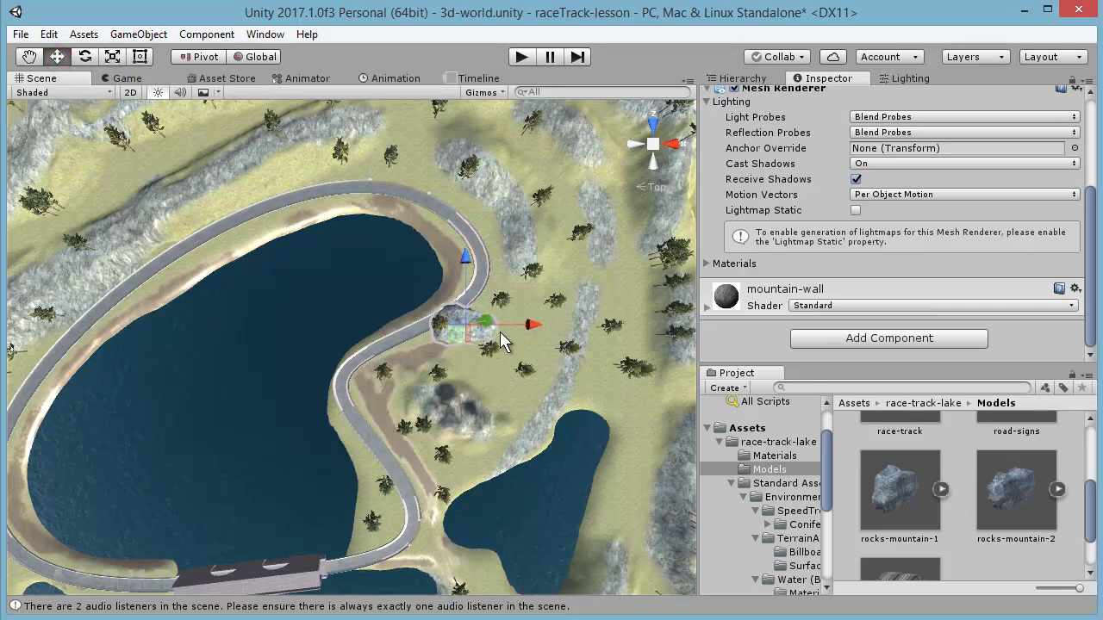
{"action": "left_click_drag", "start_coordinate": [532, 333], "coordinate": [567, 335]}
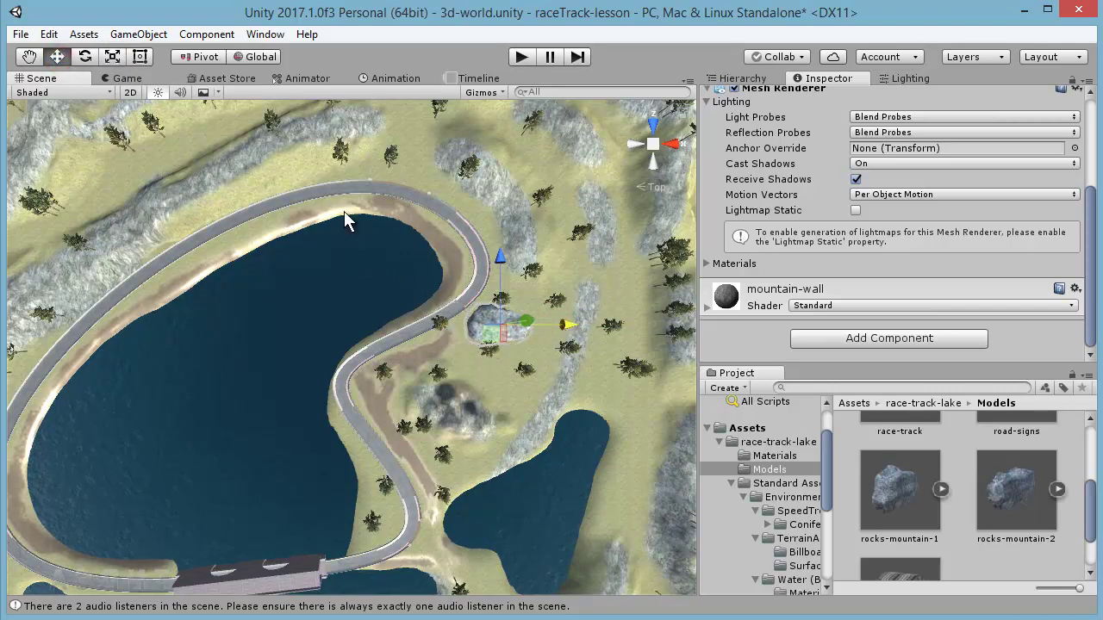
{"action": "left_click", "coordinate": [85, 56]}
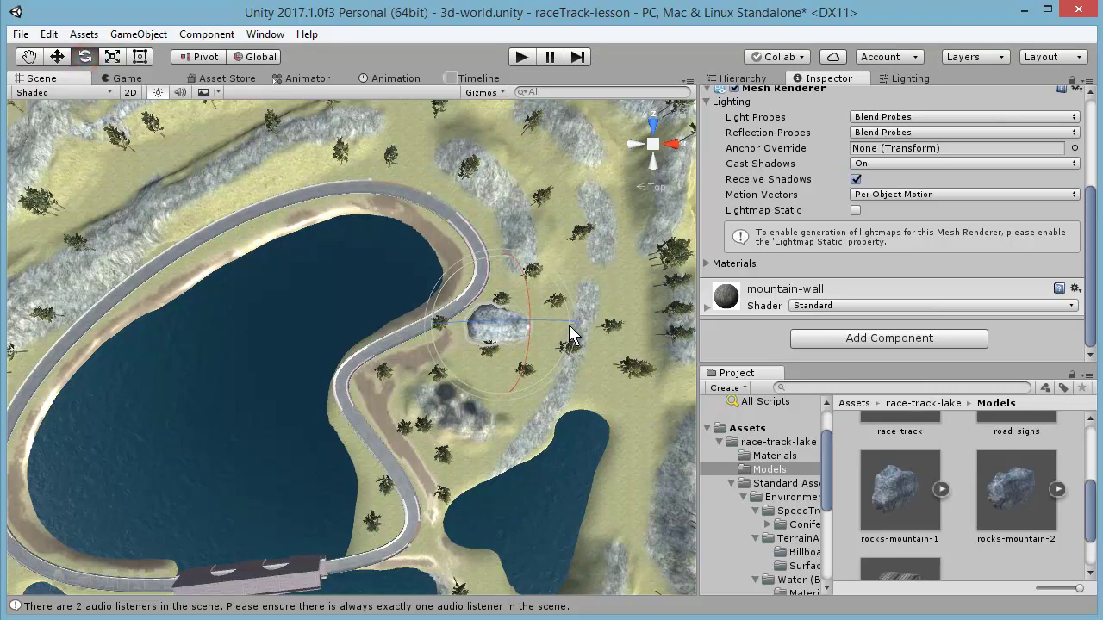
{"action": "mouse_move", "coordinate": [458, 379]}
{"action": "left_mouse_down"}
{"action": "mouse_move", "coordinate": [581, 356]}
{"action": "mouse_move", "coordinate": [531, 361]}
{"action": "left_mouse_up"}
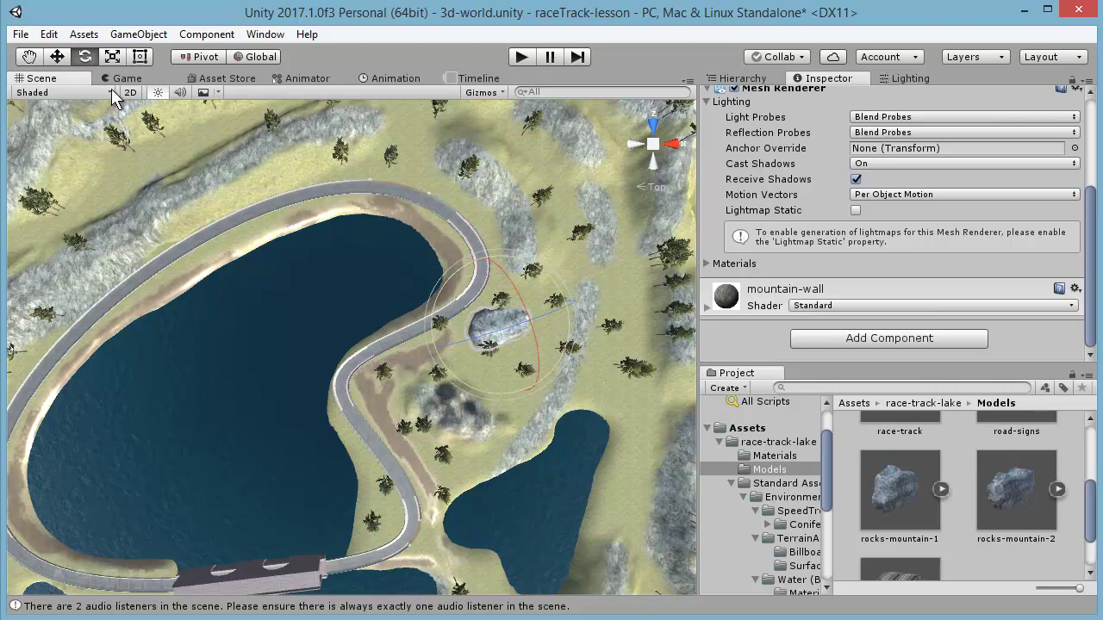
{"action": "left_click", "coordinate": [54, 56]}
{"action": "left_click_drag", "start_coordinate": [566, 326], "coordinate": [550, 324]}
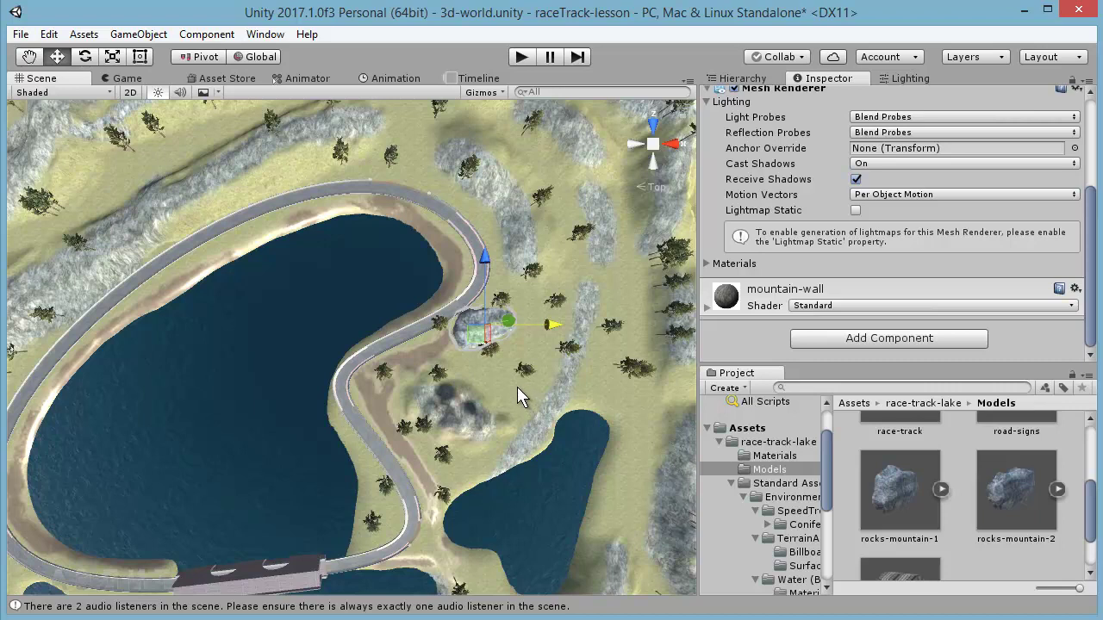
{"action": "scroll", "coordinate": [535, 370], "scroll_direction": "up", "scroll_amount": 2}
{"action": "mouse_move", "coordinate": [457, 382]}
{"action": "left_mouse_down", "text": "alt"}
{"action": "mouse_move", "coordinate": [585, 450]}
{"action": "mouse_move", "coordinate": [489, 430]}
{"action": "mouse_move", "coordinate": [542, 505]}
{"action": "left_mouse_up", "text": "alt"}
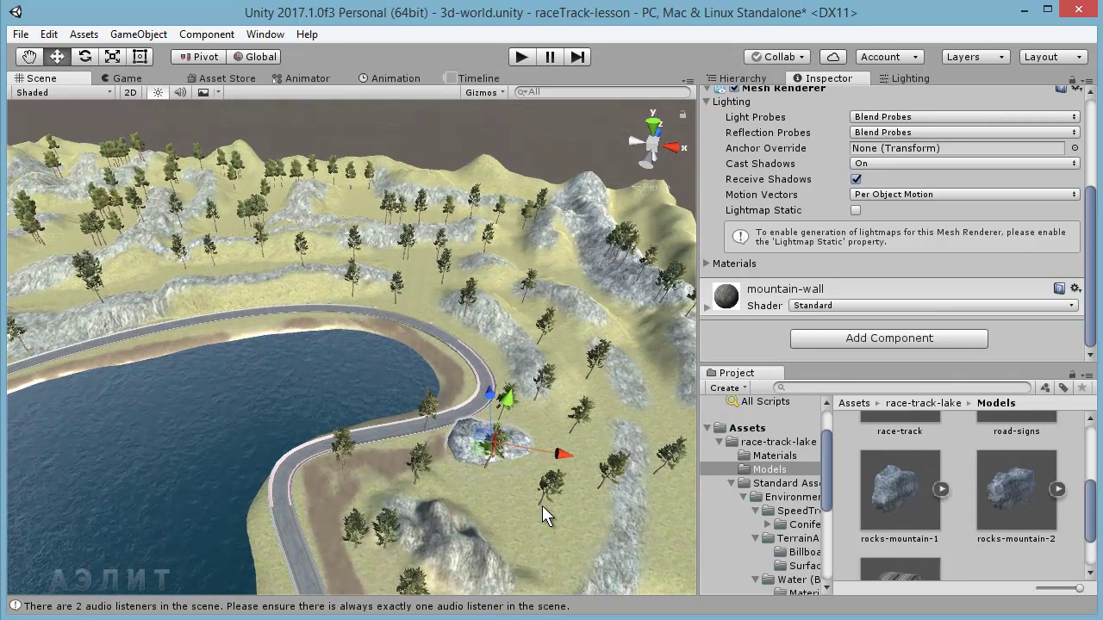
Step: Seat the rock onto the terrain and slide it along X and Z away from the track
{"action": "left_click_drag", "start_coordinate": [519, 451], "coordinate": [488, 369], "text": "alt"}
{"action": "left_click_drag", "start_coordinate": [421, 270], "coordinate": [437, 254]}
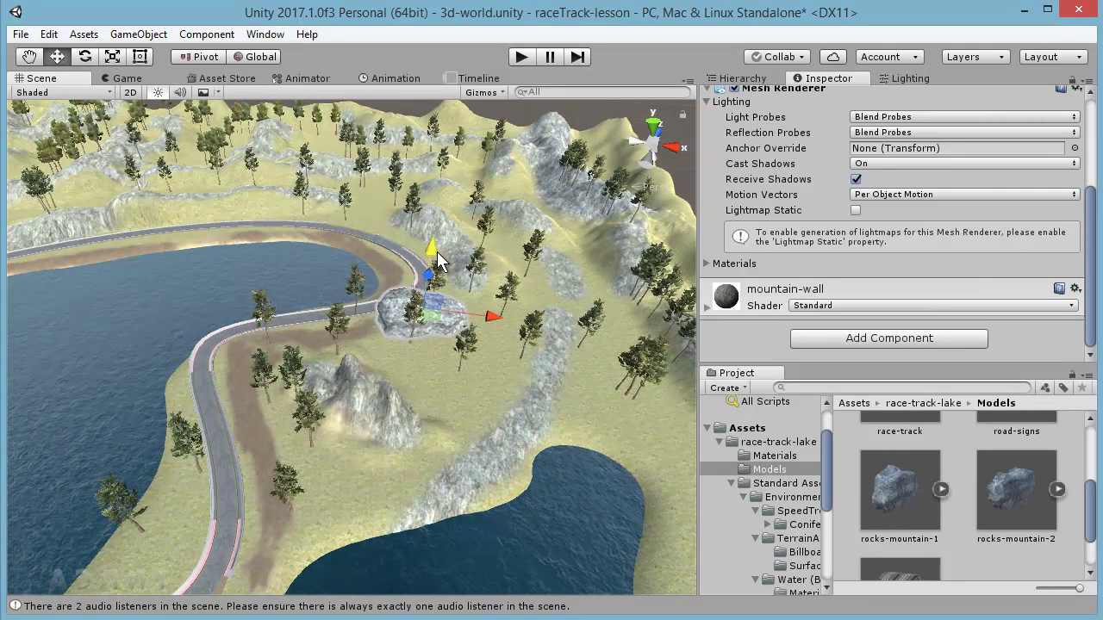
{"action": "left_click_drag", "start_coordinate": [437, 254], "coordinate": [446, 299]}
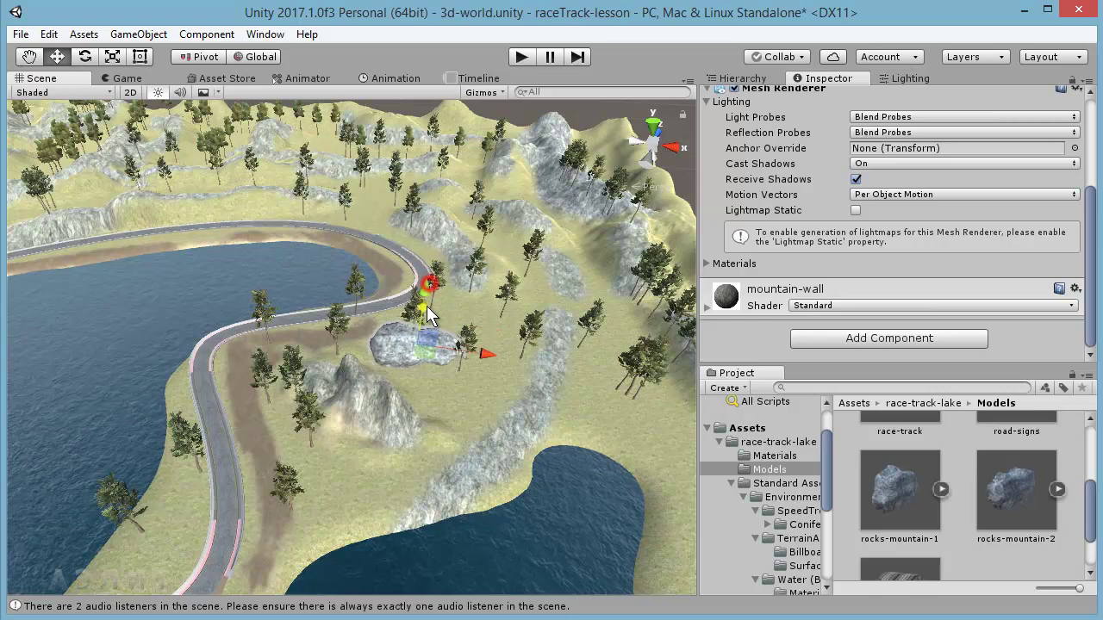
{"action": "left_click_drag", "start_coordinate": [430, 286], "coordinate": [423, 321]}
{"action": "left_click_drag", "start_coordinate": [484, 371], "coordinate": [486, 383]}
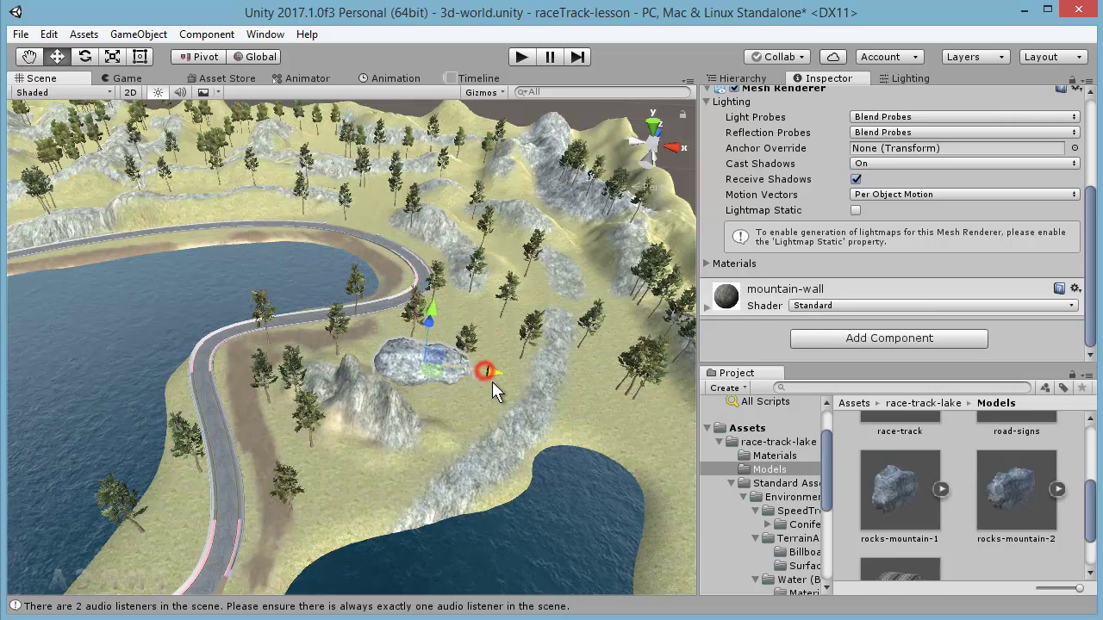
{"action": "left_click_drag", "start_coordinate": [435, 323], "coordinate": [437, 345]}
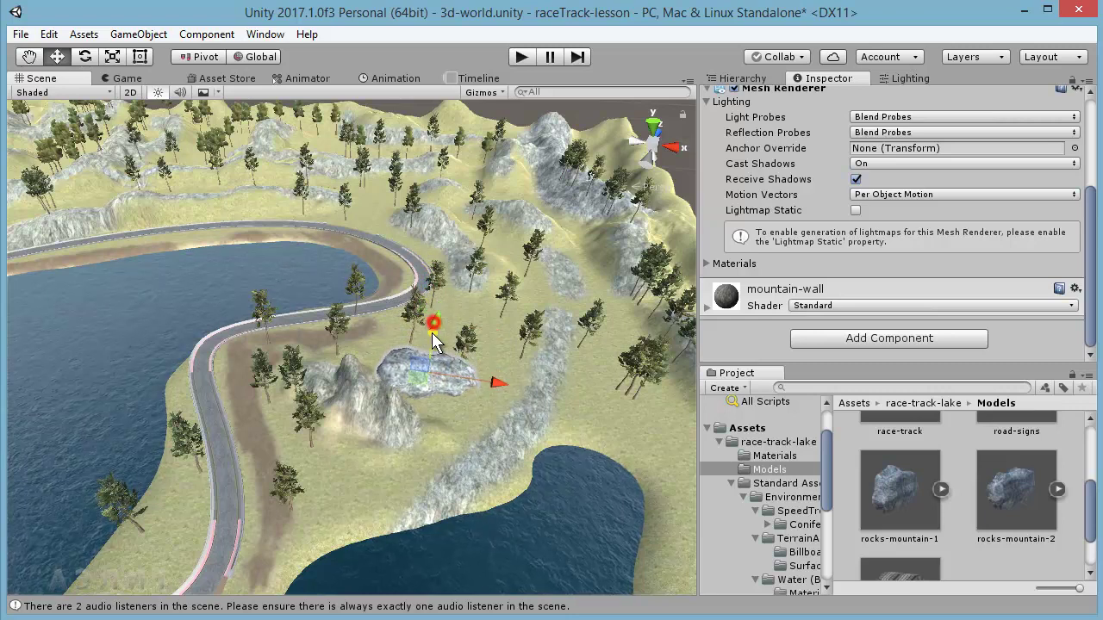
{"action": "left_click_drag", "start_coordinate": [500, 394], "coordinate": [560, 401]}
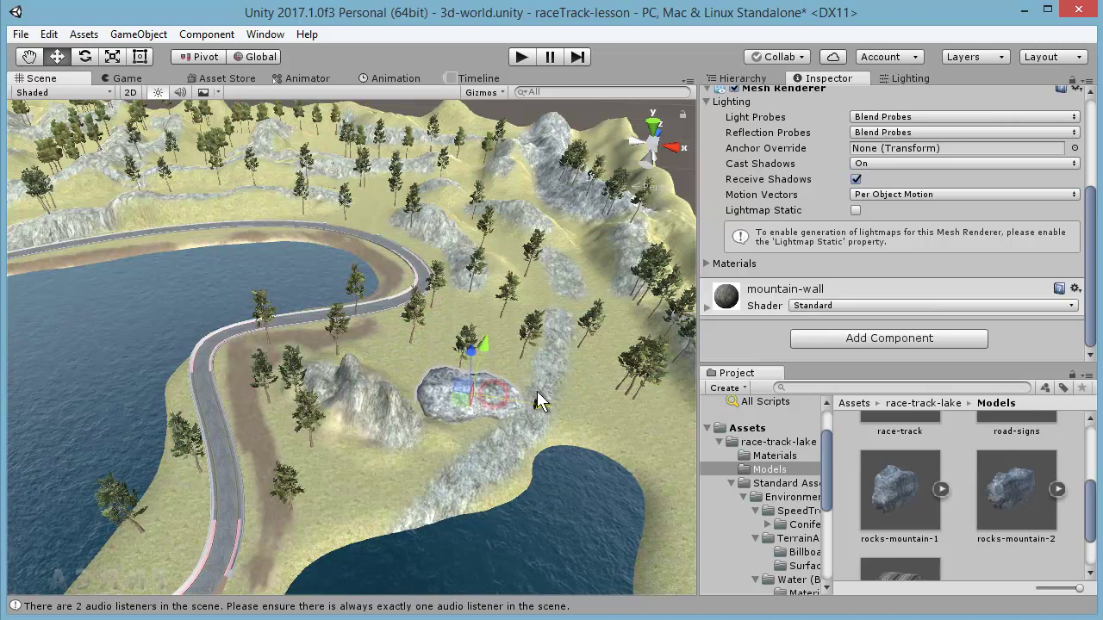